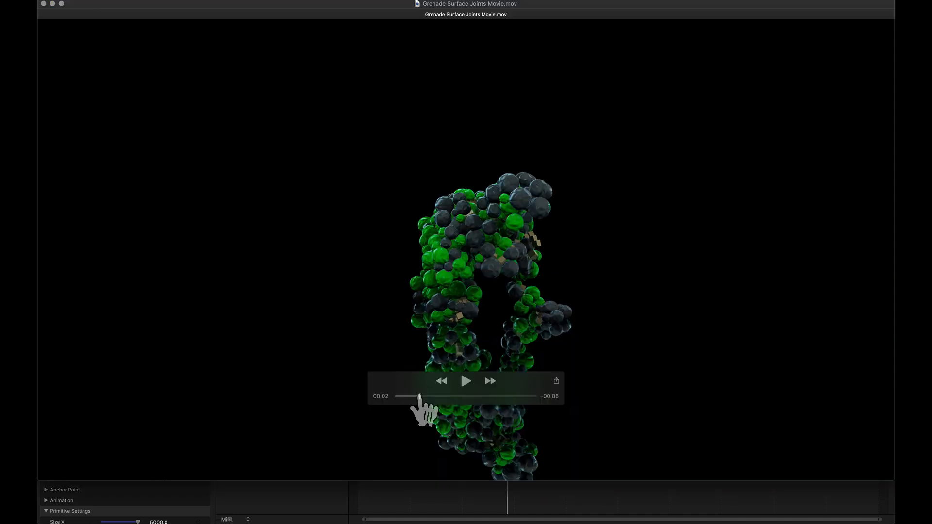
Scrub through the finished Grenade Surface Joints movie to preview the sphere-covered character's motion.
left_click_drag(423, 397, 439, 396)
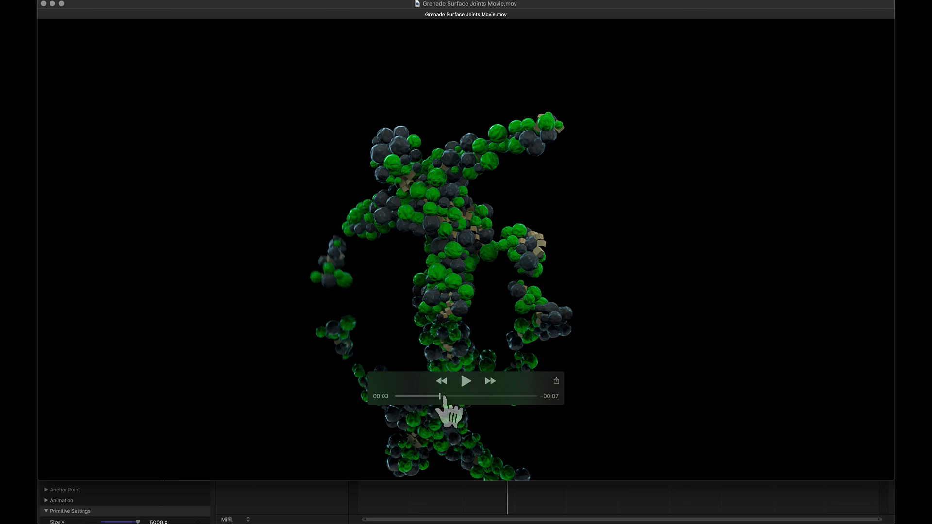
left_click_drag(442, 397, 500, 398)
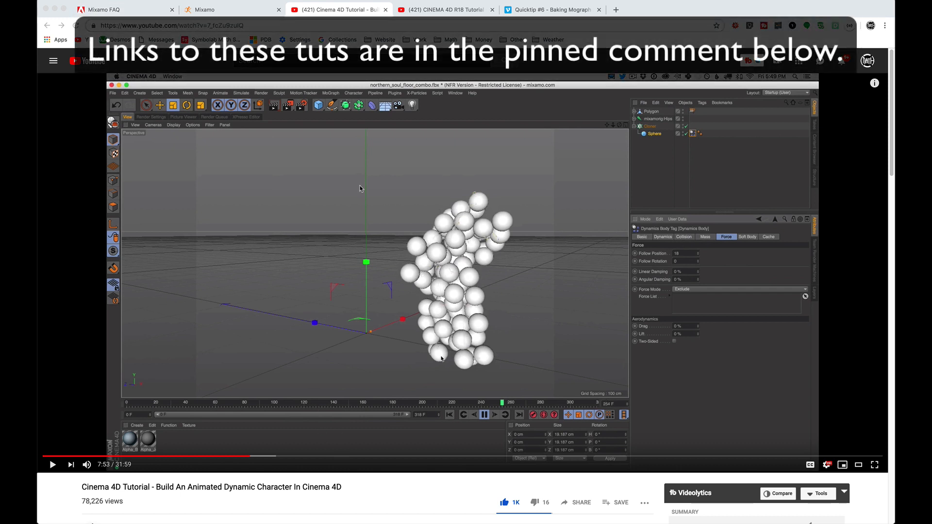
Review the realistic explosions and Mograph baking tutorials, and the Mixamo FAQ entry on what projects can be created.
left_click(435, 10)
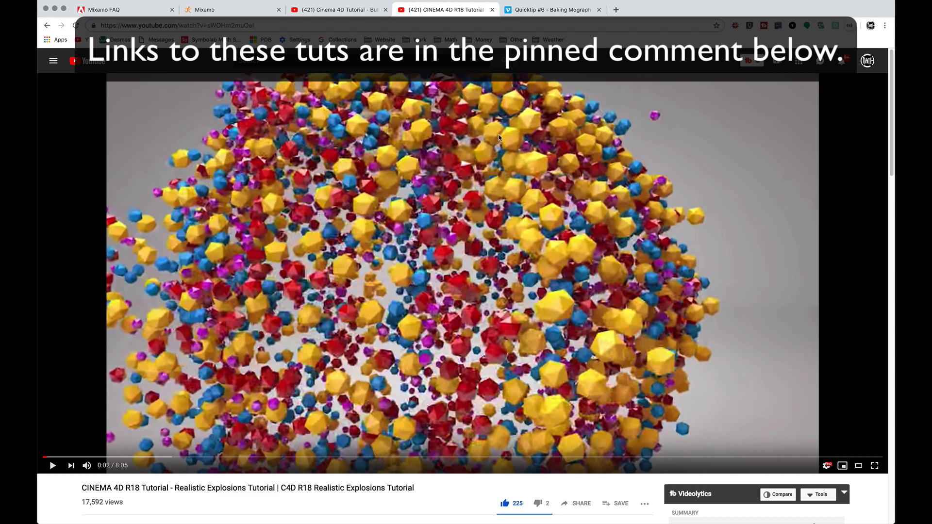
key("ctrl+Tab")
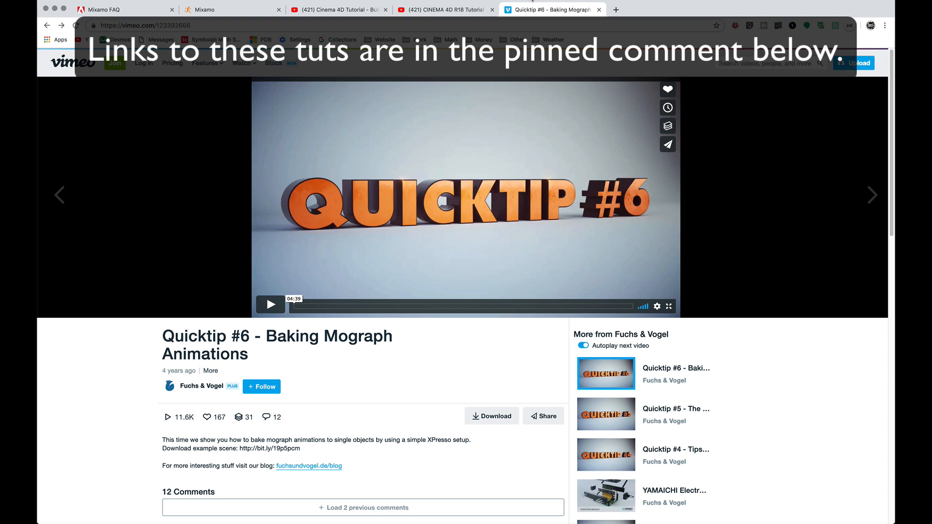
left_click(113, 10)
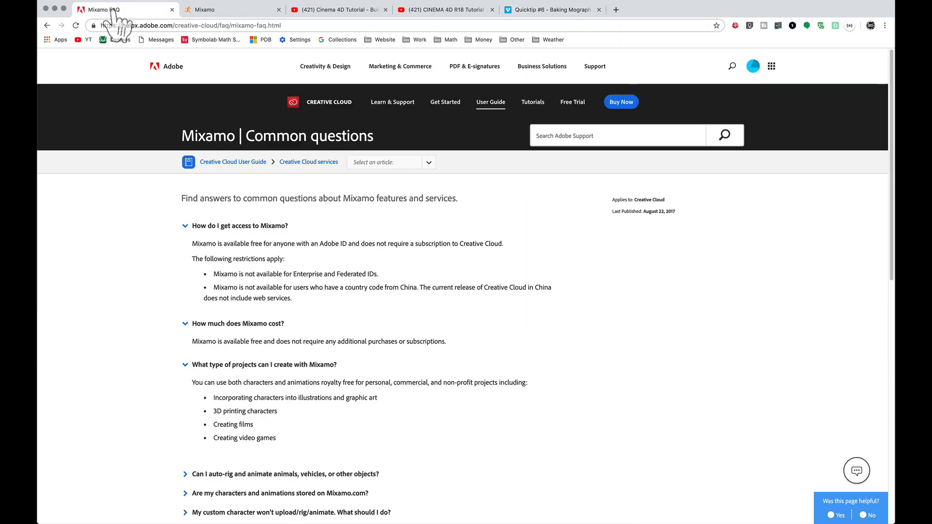
left_click_drag(192, 383, 346, 446)
Bring up the Grenade Throw animation on YBot in Mixamo and its download option.
left_click(207, 9)
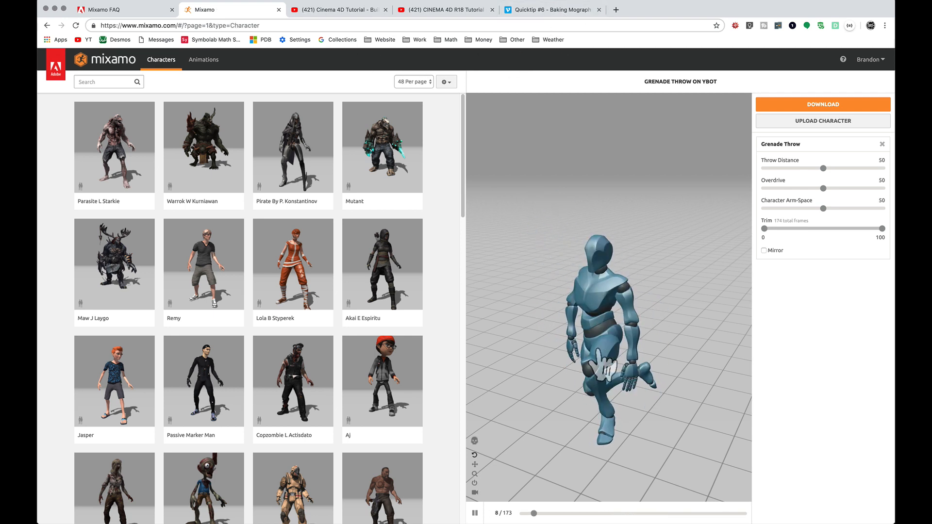
left_click(803, 104)
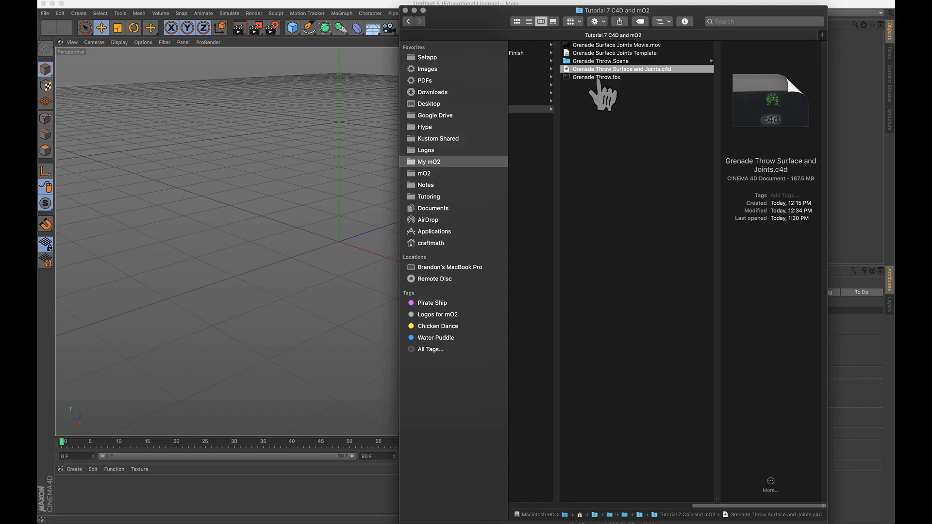
Import Grenade Throw.fbx from the Tutorial 7 C4D and mO2 folder into Cinema 4D with the default FBX import settings.
left_click(595, 78)
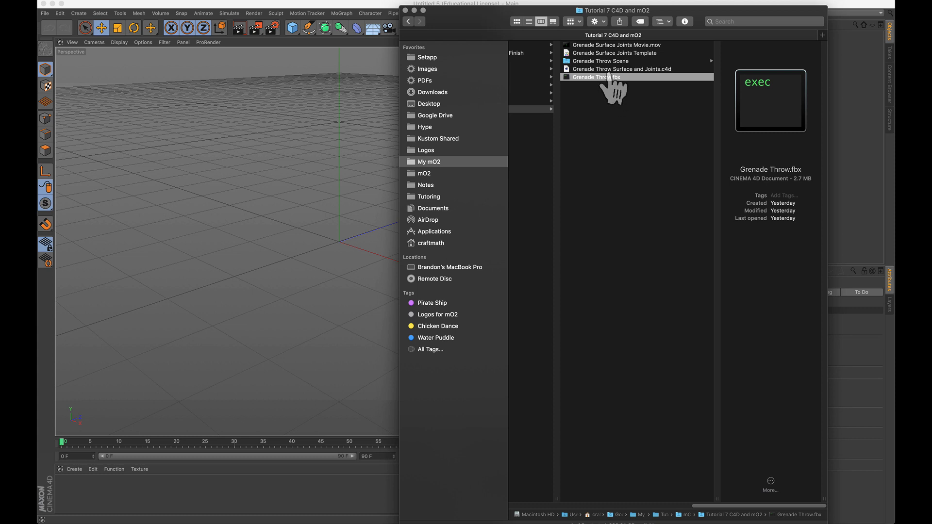
scroll(599, 97, "left", 5)
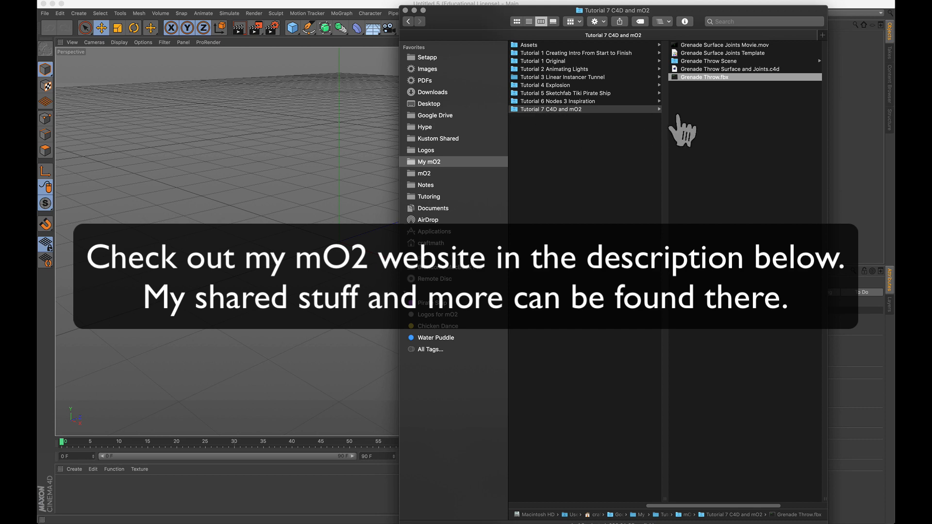
scroll(719, 121, "right", 4)
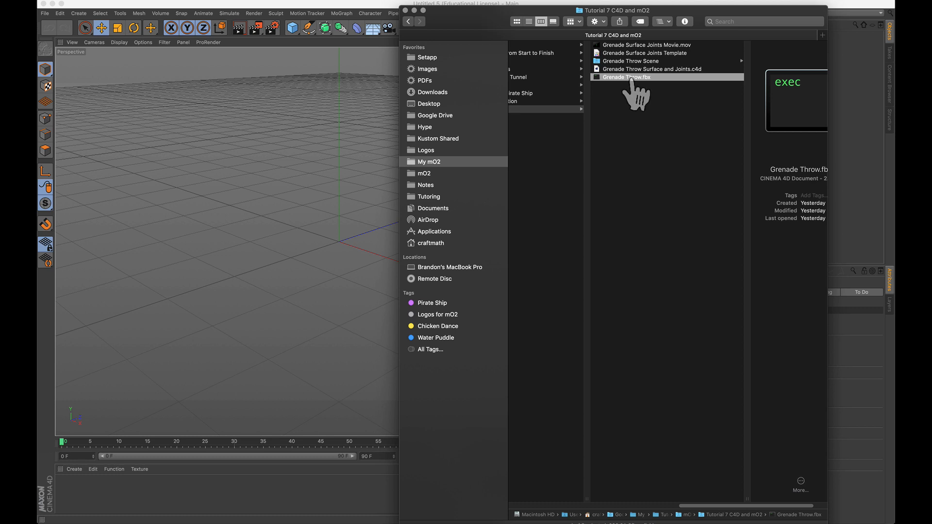
left_click_drag(631, 79, 350, 145)
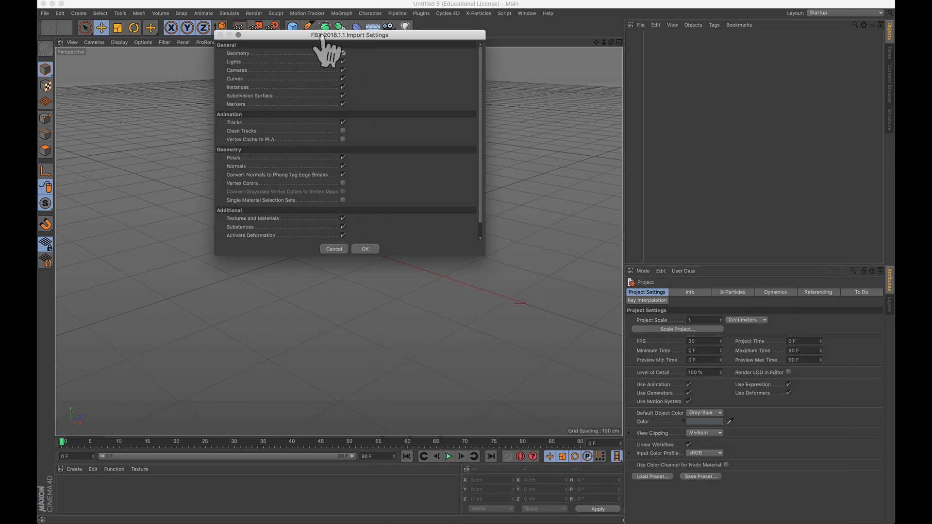
left_click(365, 249)
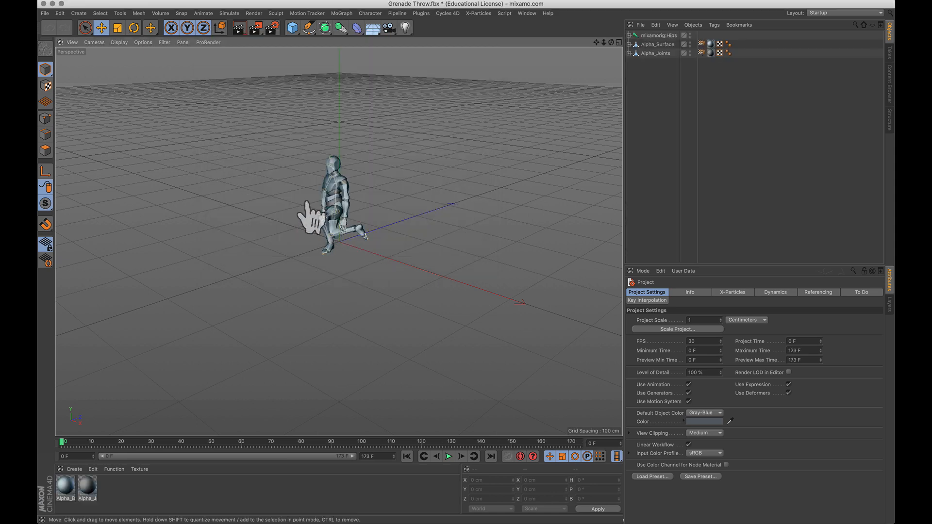
Add a sphere primitive at the character's origin and scale it down to about 20 cm in diameter.
key("2")
left_click_drag(325, 198, 534, 228)
key("3")
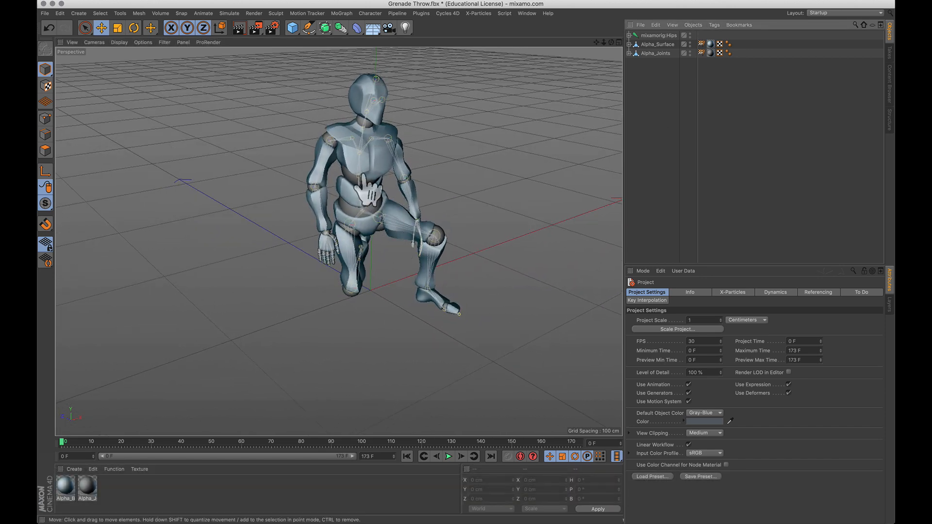
left_click(292, 29)
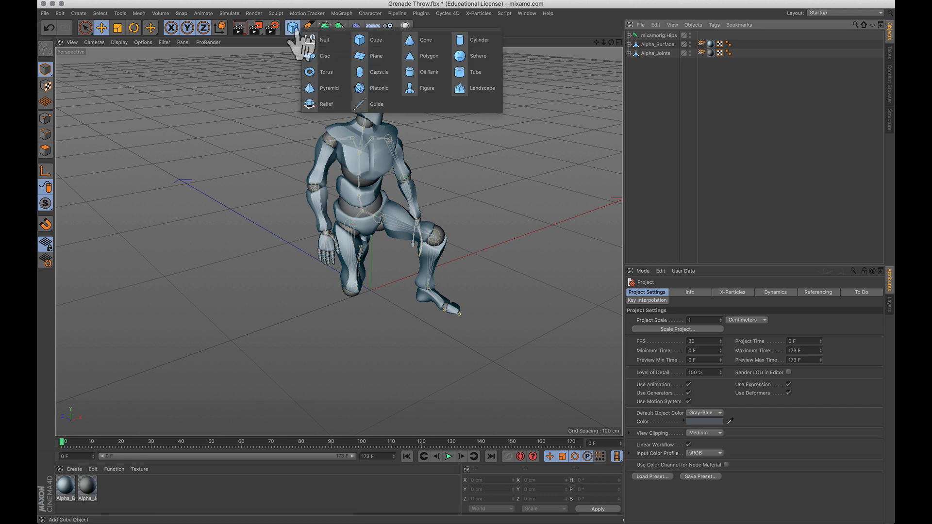
left_click(385, 68)
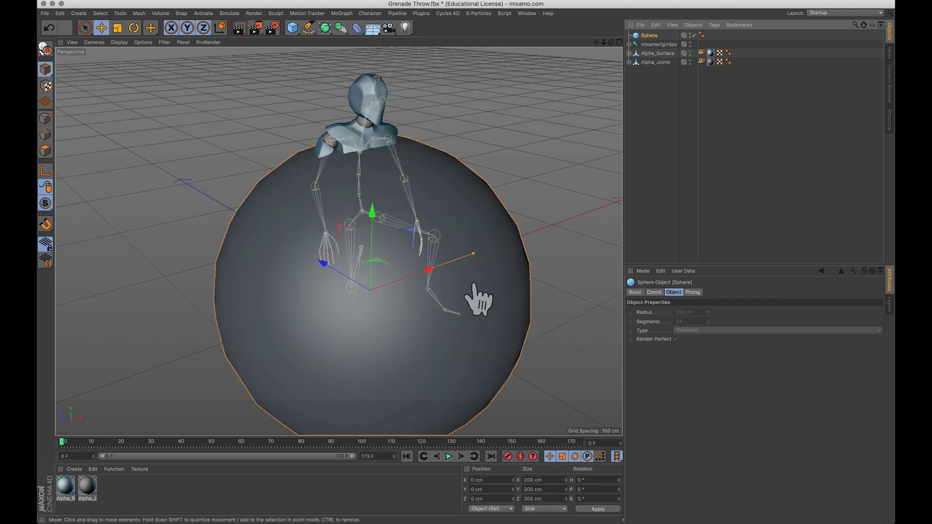
key("t")
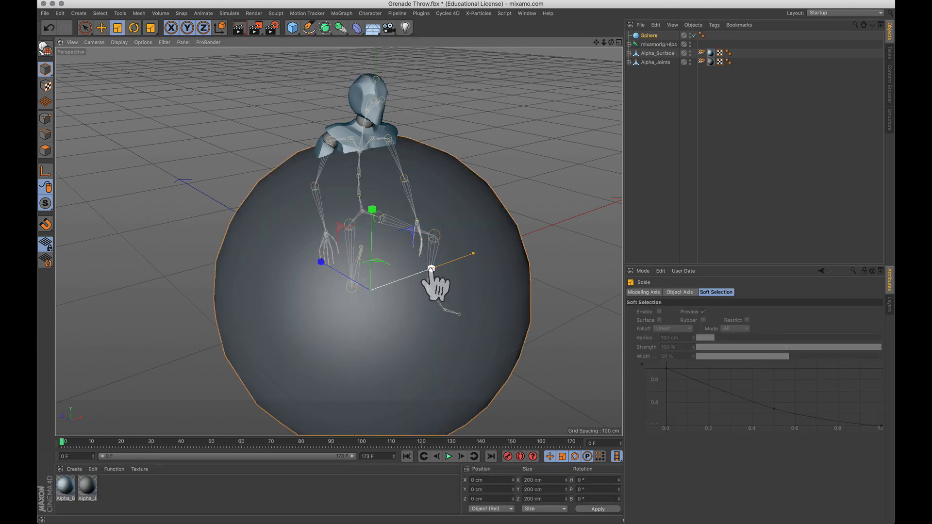
left_click_drag(432, 279, 378, 290)
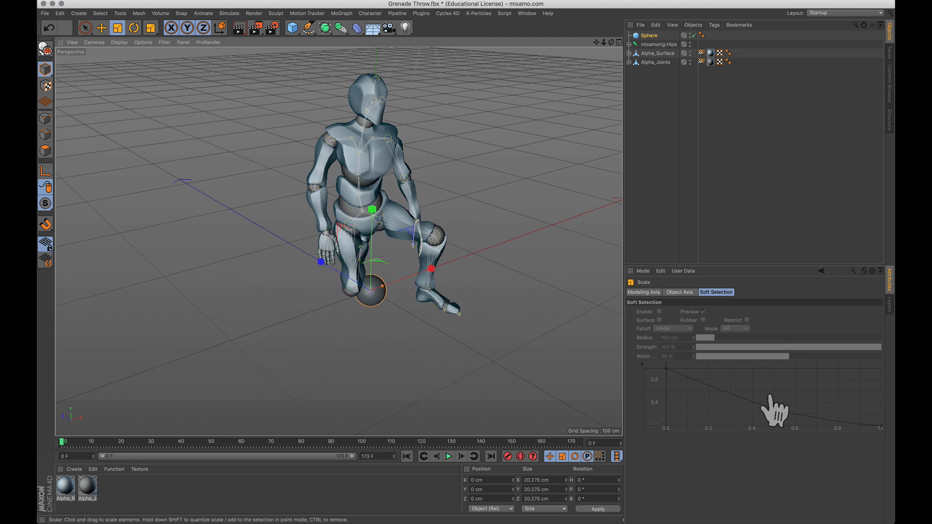
Turn off Lock Overrides for the scene's takes to unlock the sphere's object properties for editing.
left_click(645, 37)
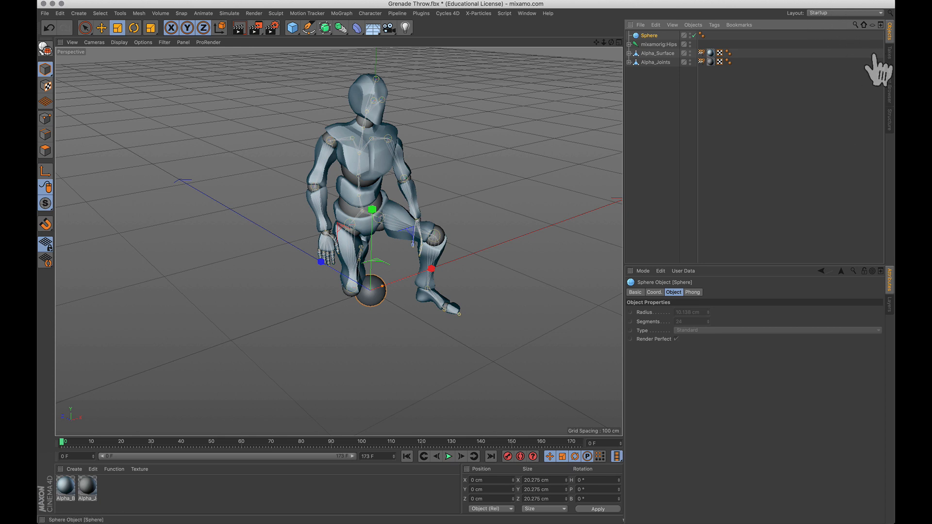
left_click(889, 56)
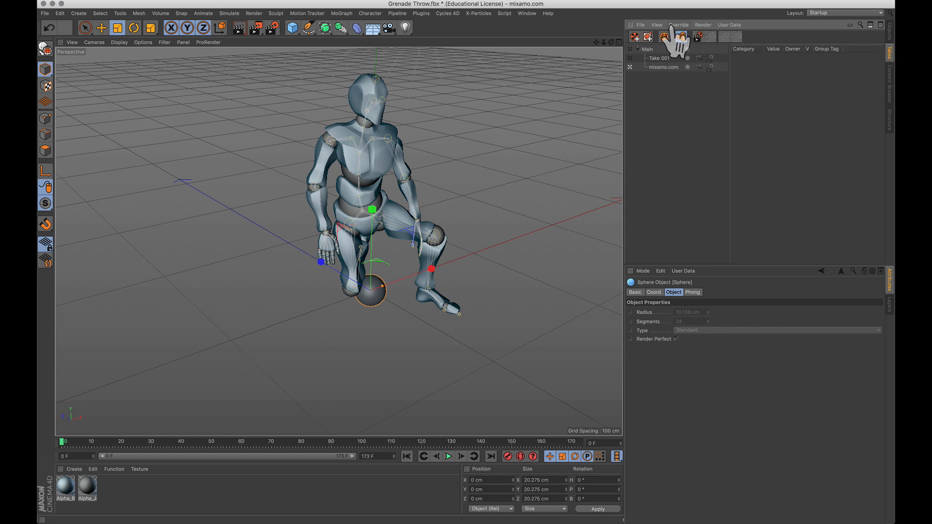
left_click(681, 36)
left_click(682, 42)
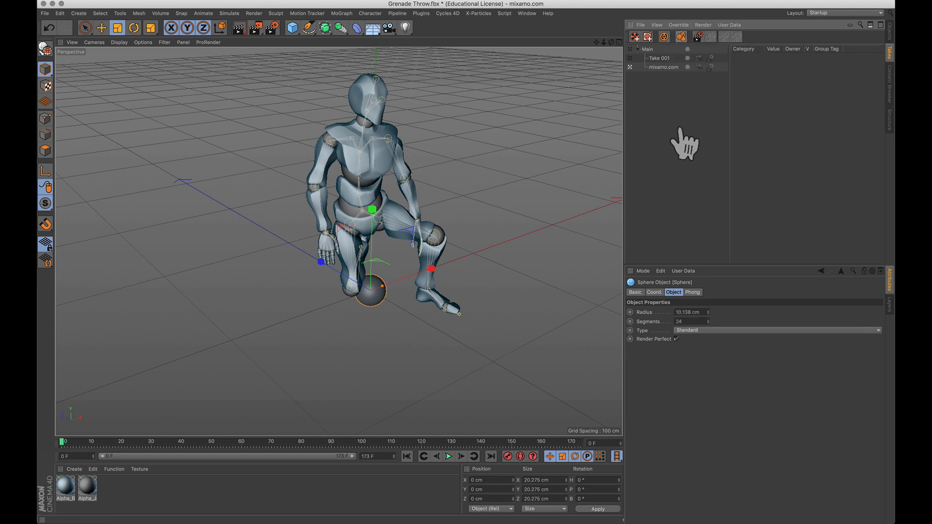
left_click(890, 37)
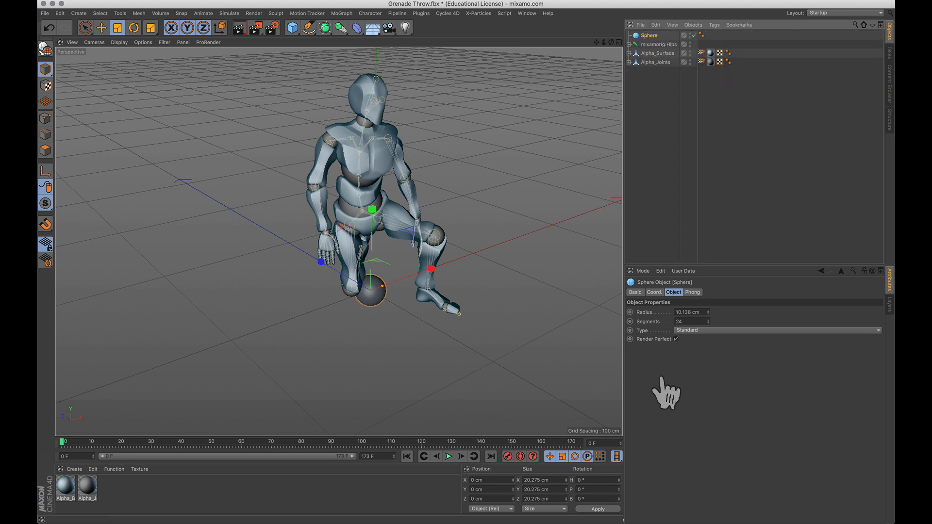
Set the sphere's radius to 6 cm and nest it under a new Cloner.
left_click(689, 312)
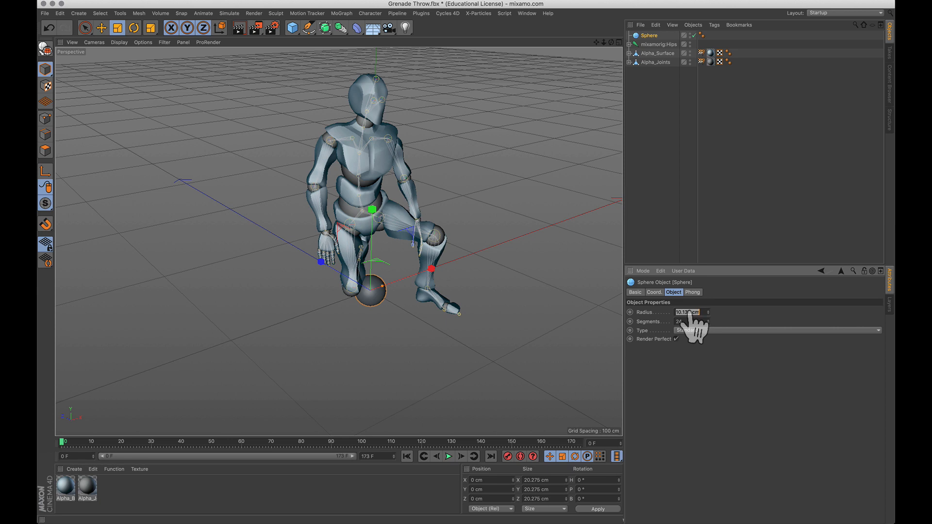
type("6")
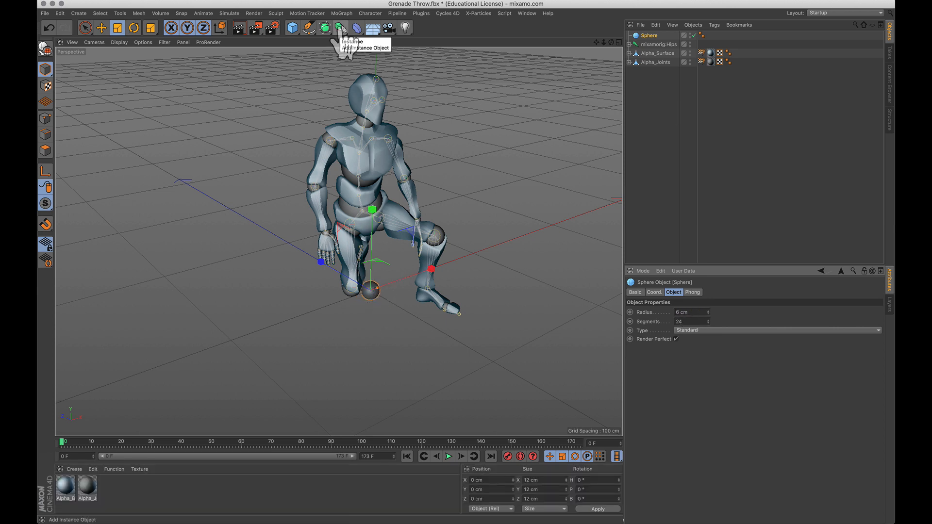
left_click_drag(341, 30, 497, 94)
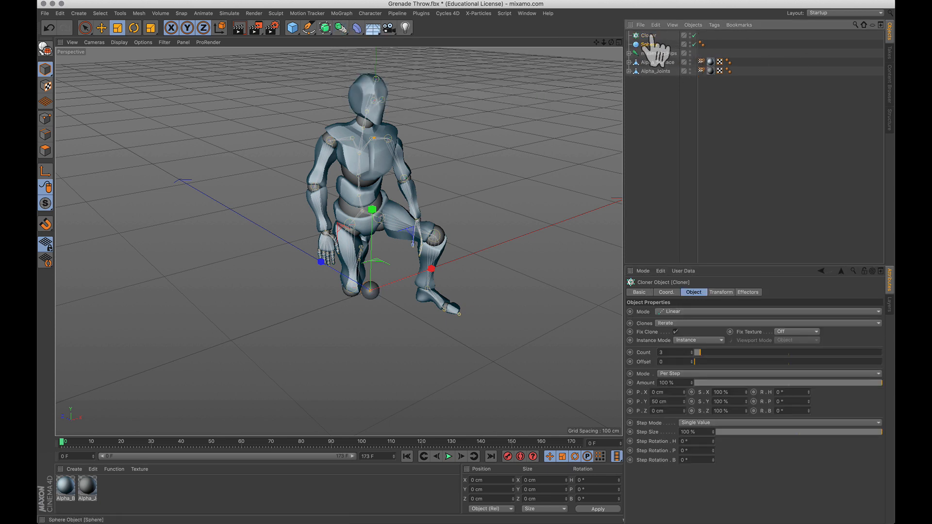
left_click_drag(653, 44, 650, 36)
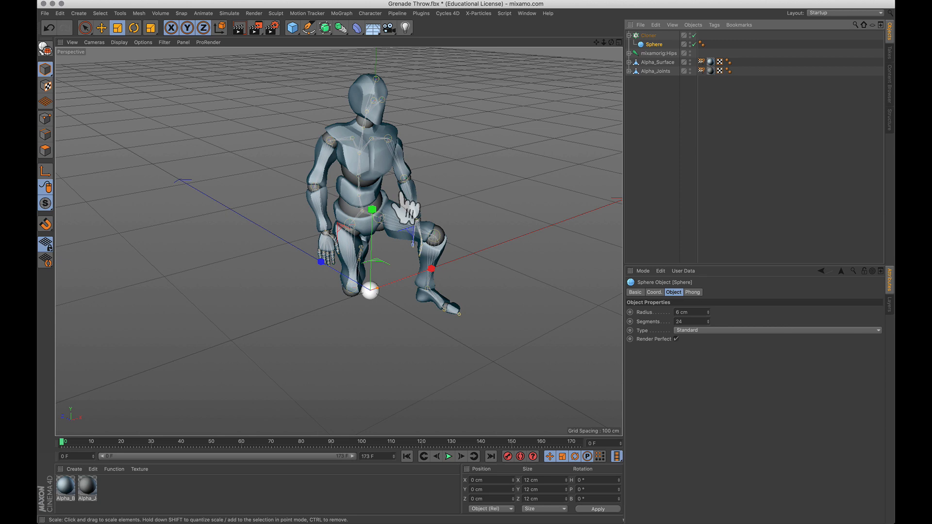
Set the Cloner's mode to Object and assign Alpha_Surface as the object to distribute the spheres on.
key("2")
left_click_drag(401, 193, 348, 206)
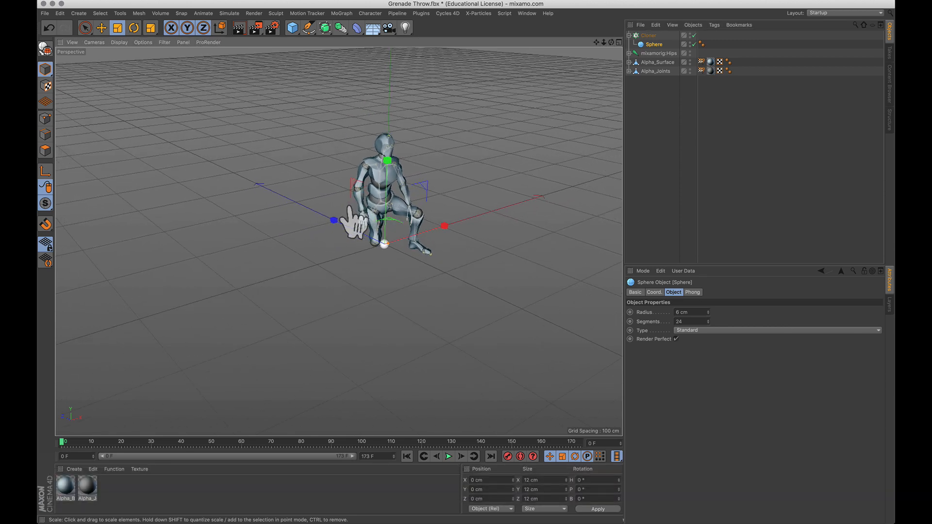
left_click(648, 35)
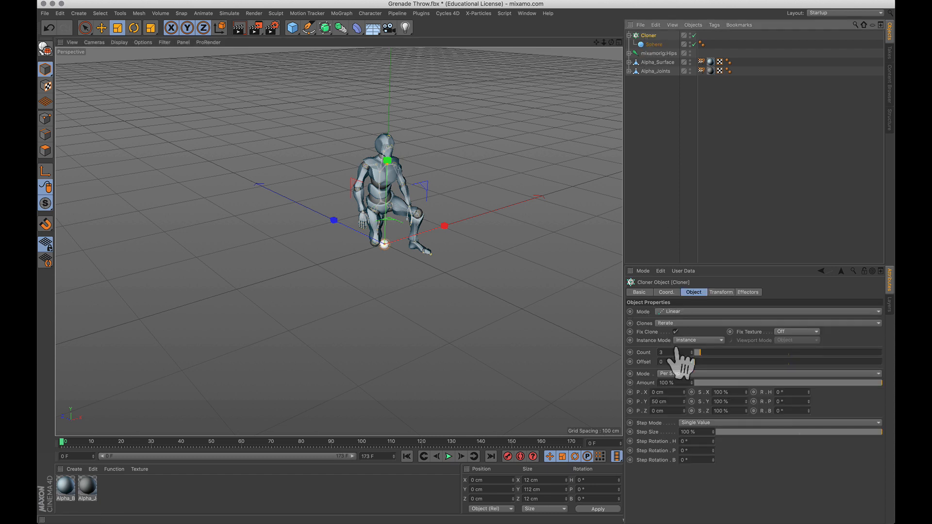
mouse_move(700, 354)
left_mouse_down()
mouse_move(709, 353)
mouse_move(697, 352)
left_mouse_up()
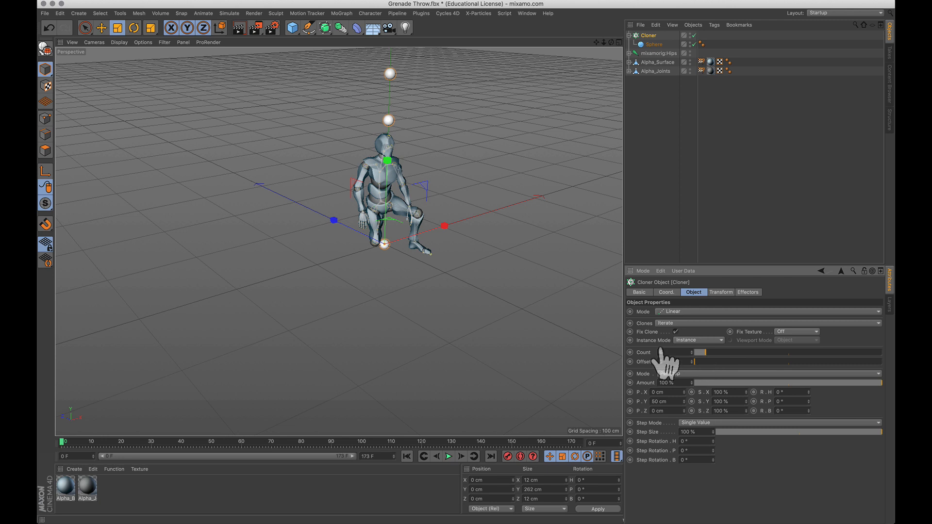
left_click(674, 311)
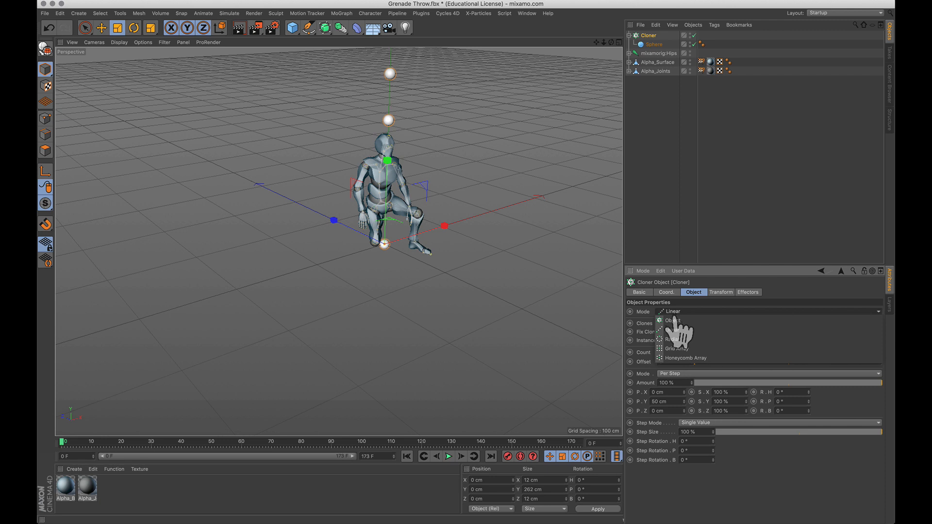
left_click(673, 321)
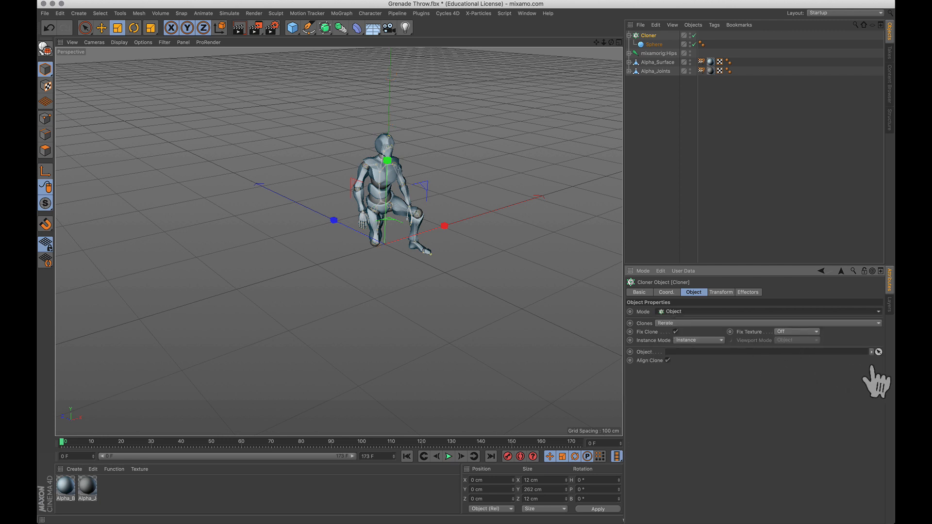
left_click(878, 352)
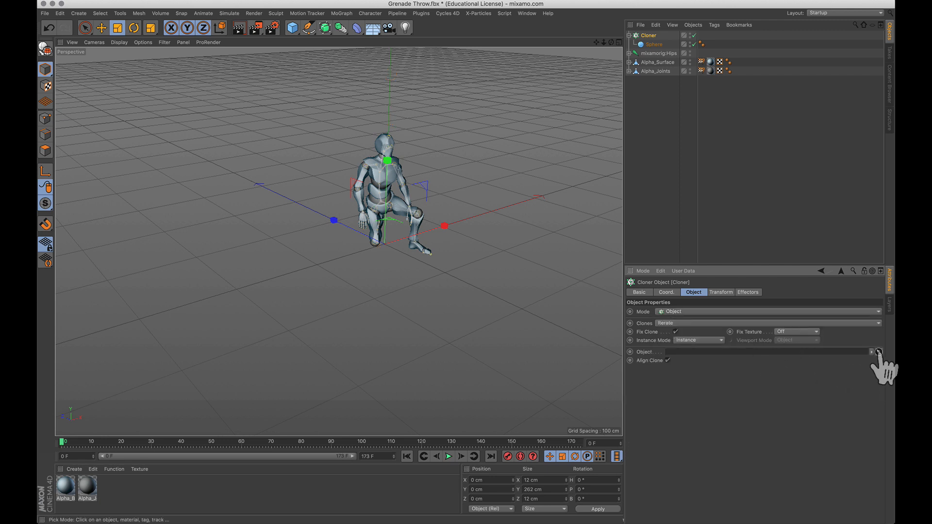
left_click(656, 63)
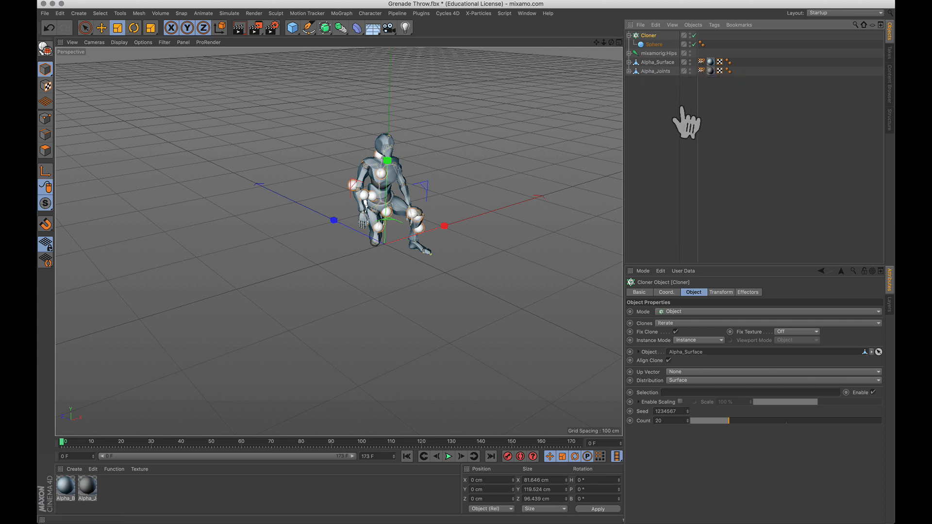
Hide the mixamorig:Hips rig and Alpha_Joints in the viewport, and play the animation to about frame 25.
left_click(690, 53, "alt")
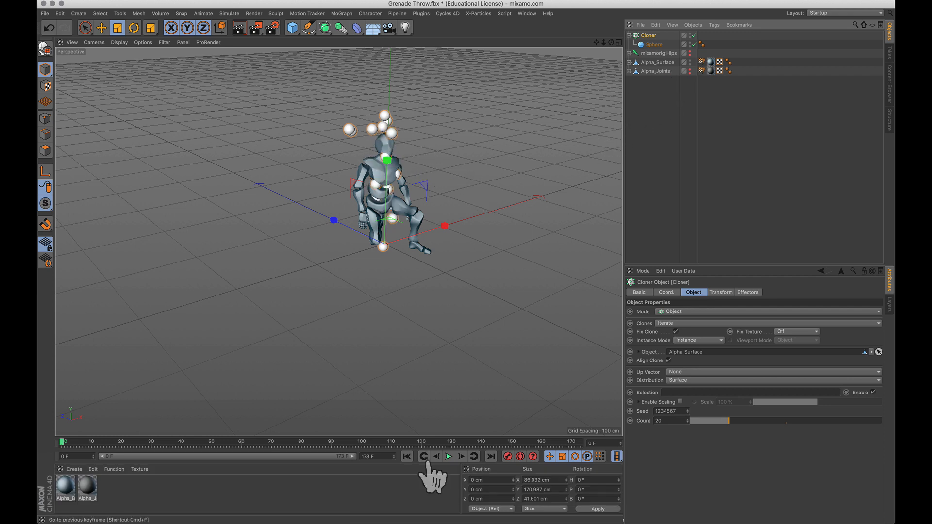
left_click(447, 458)
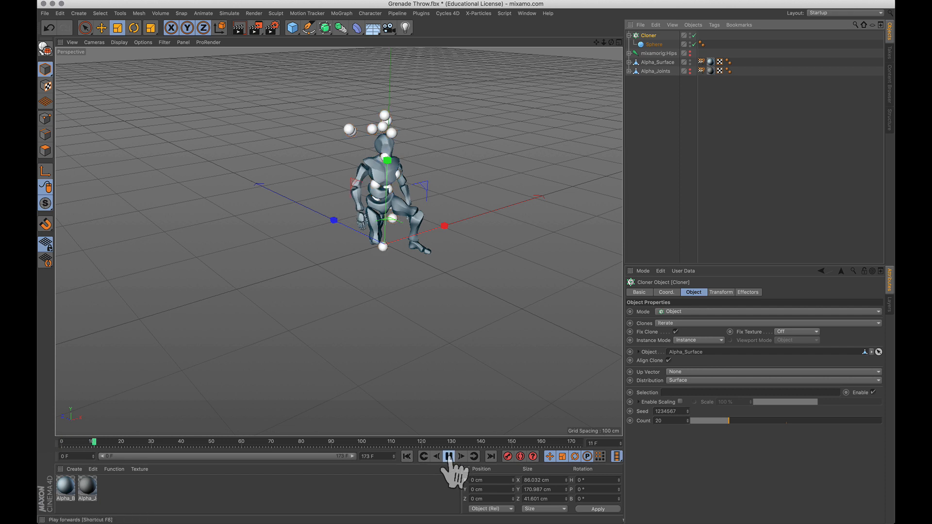
left_click(447, 457)
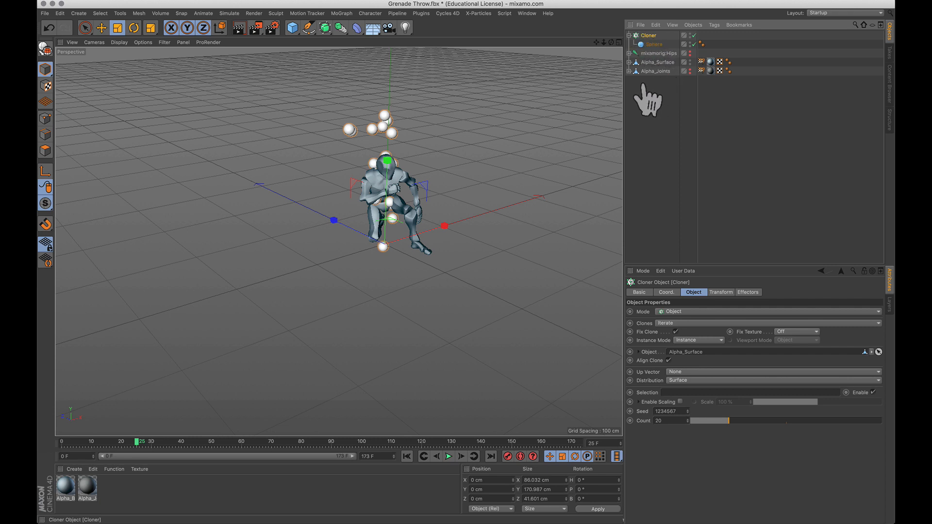
Move the Cloner below Alpha_Joints in the object hierarchy and replay the animation from the start to about frame 70.
left_click_drag(643, 85, 643, 85)
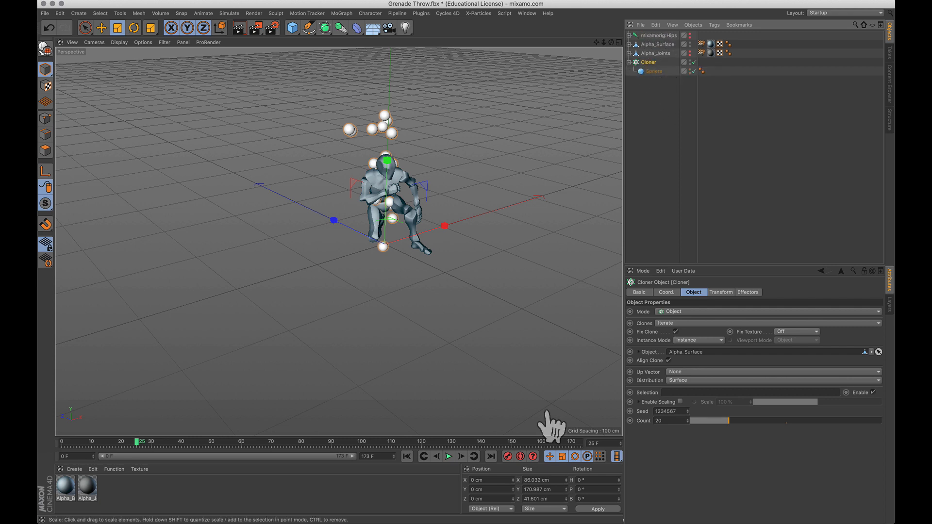
left_click(407, 456)
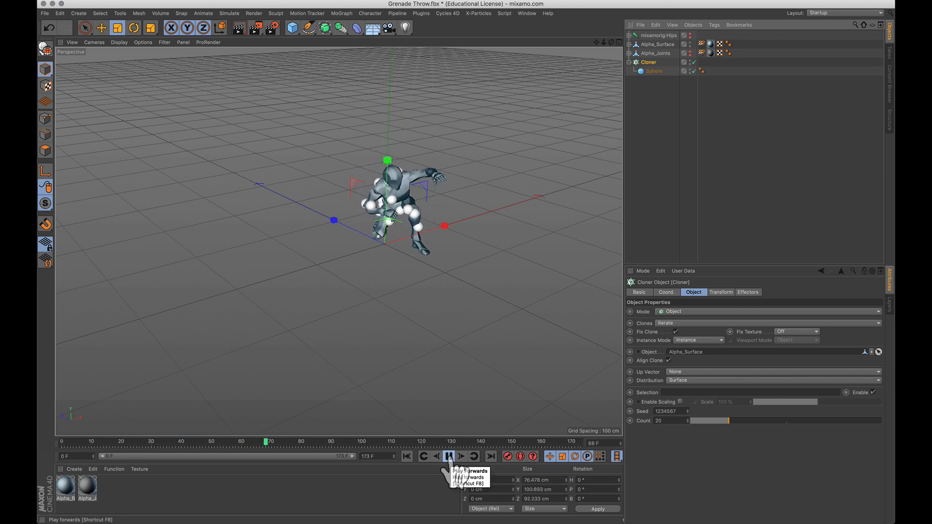
left_click(449, 456)
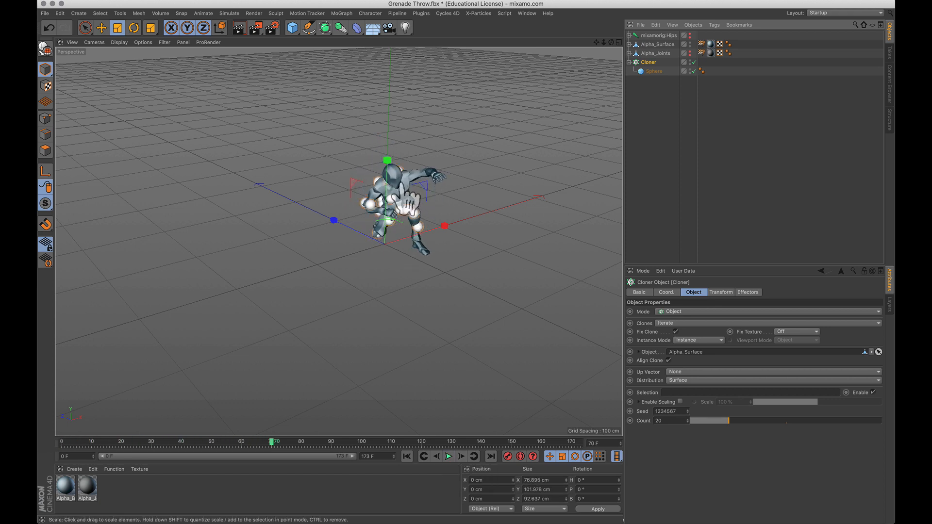
Set the Cloner's count to 200 so that more spheres cover the figure.
key("2")
left_click_drag(422, 216, 512, 216)
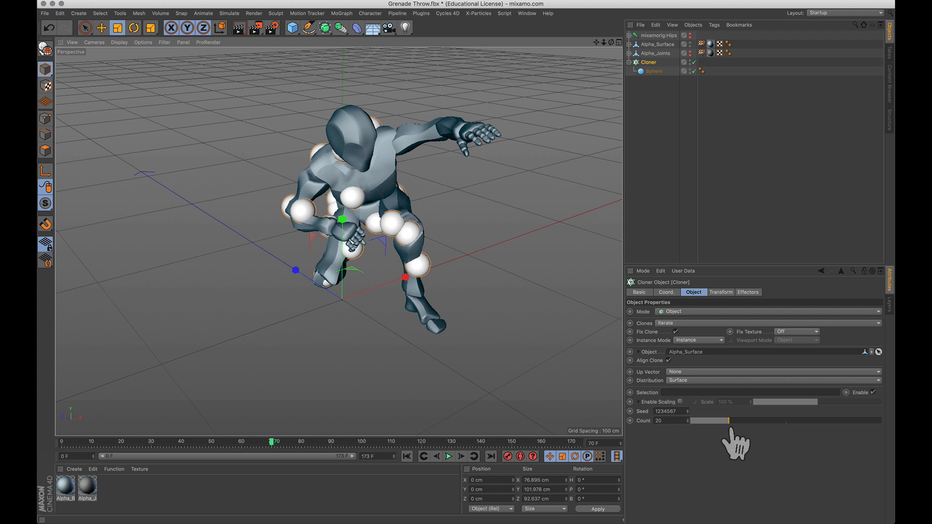
double_click(676, 421)
type("0")
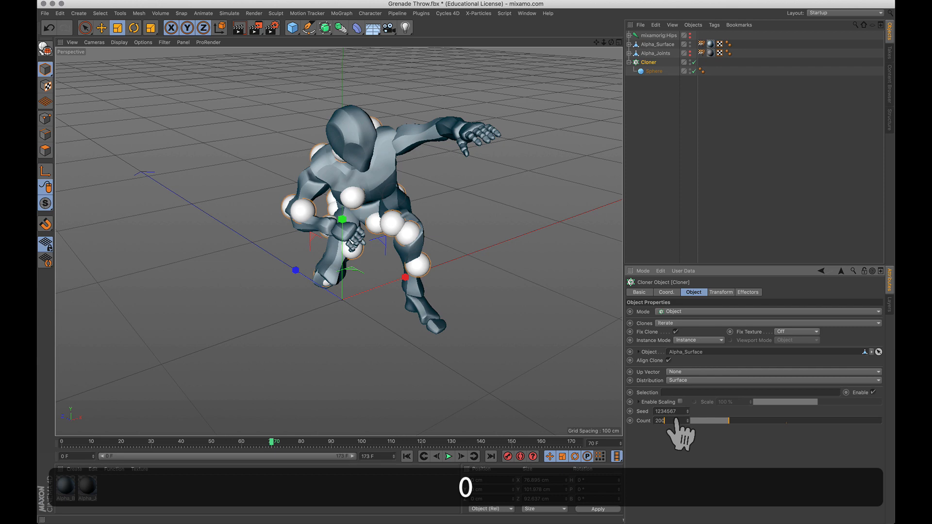
key("Return")
Replay the animation from the start to check the clones, and hide Alpha_Surface in the viewport.
left_click(407, 456)
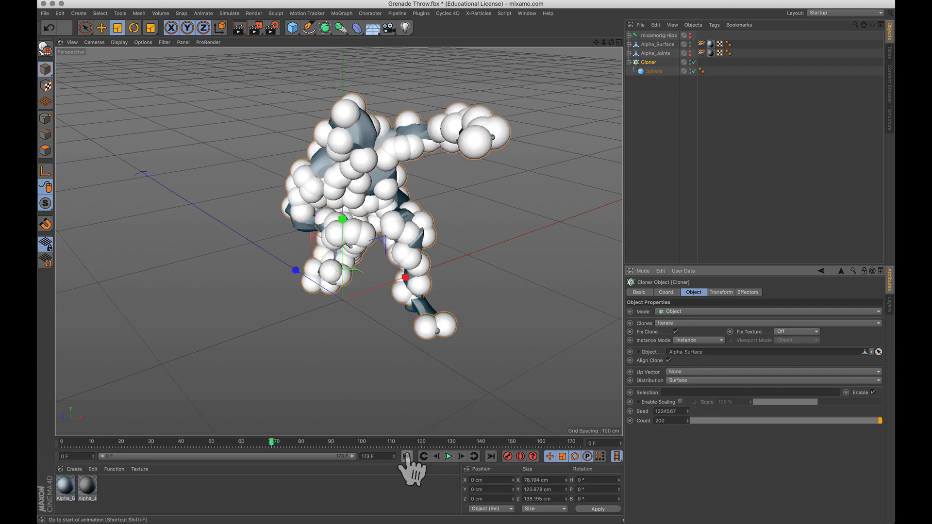
left_click(448, 456)
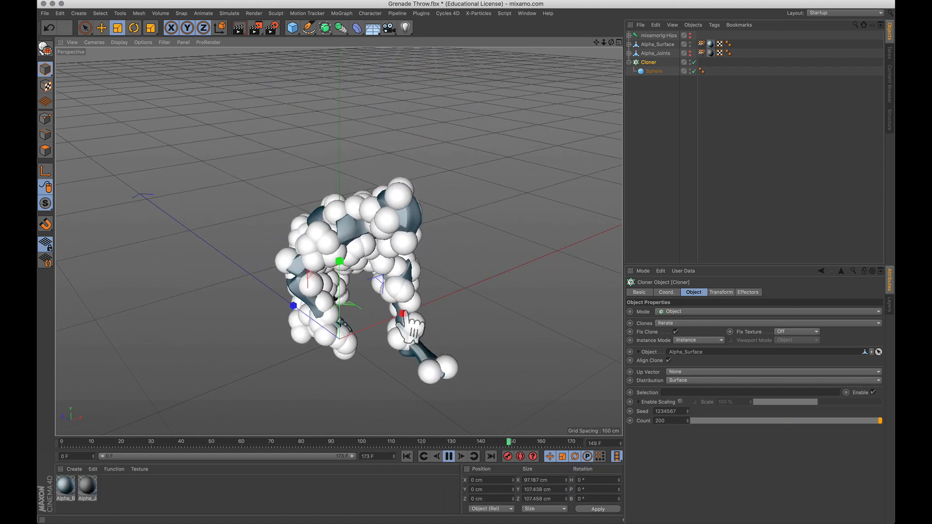
left_click(449, 456)
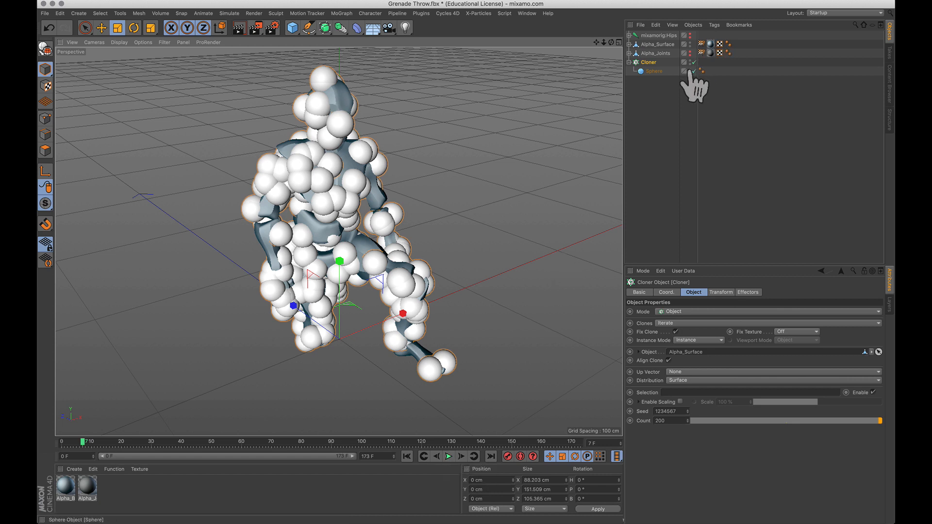
left_click(689, 45, "alt")
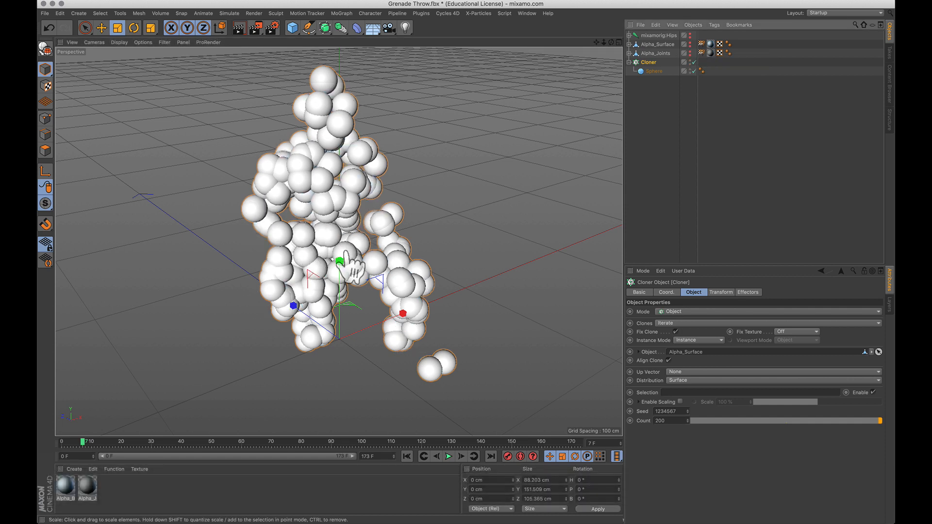
Add a Rigid Body simulation tag to the Sphere and run the simulation to about frame 20.
left_click(654, 71)
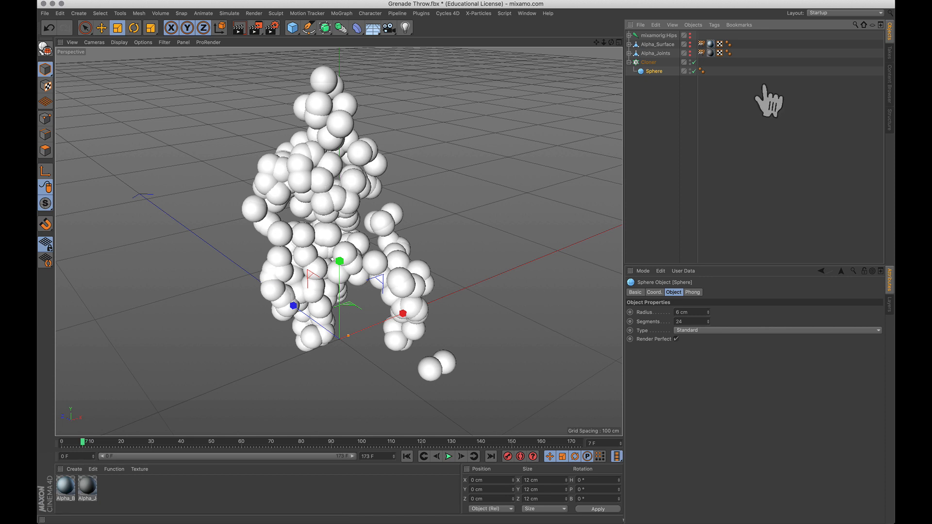
right_click(650, 73)
mouse_move(691, 151)
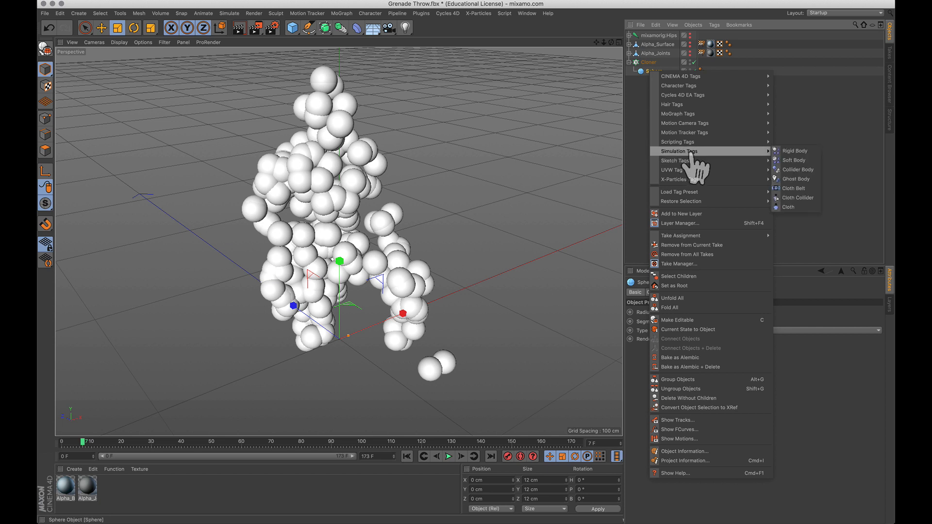
left_click(790, 152)
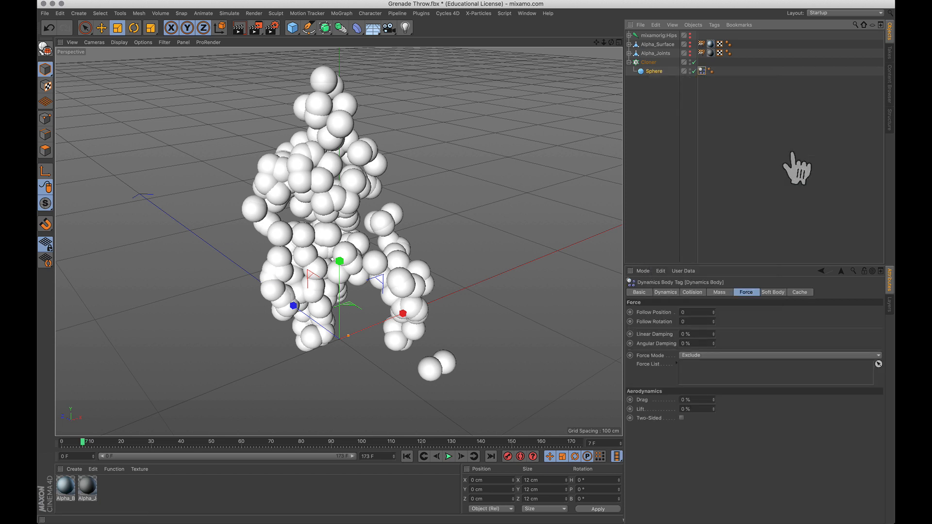
left_click(448, 457)
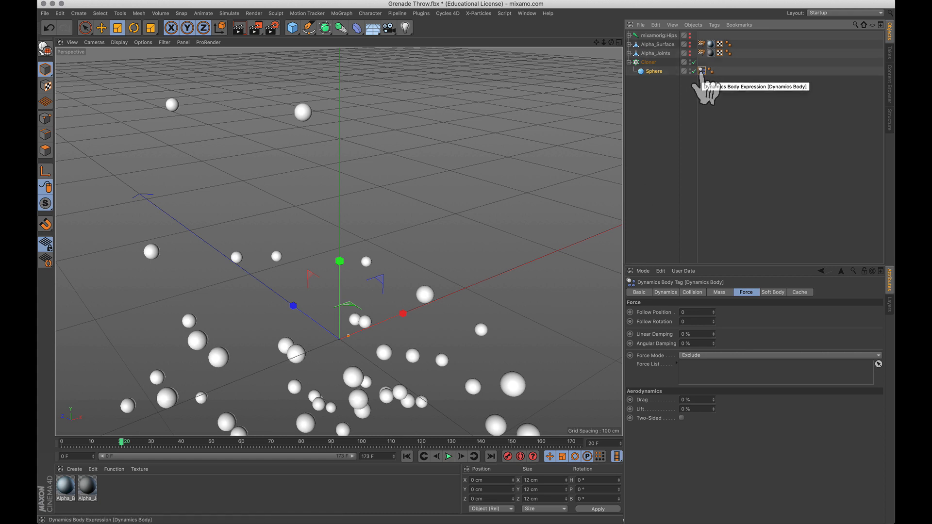
Set the dynamics tag's Follow Position to 15 and play the simulation through from the start.
left_click(682, 312)
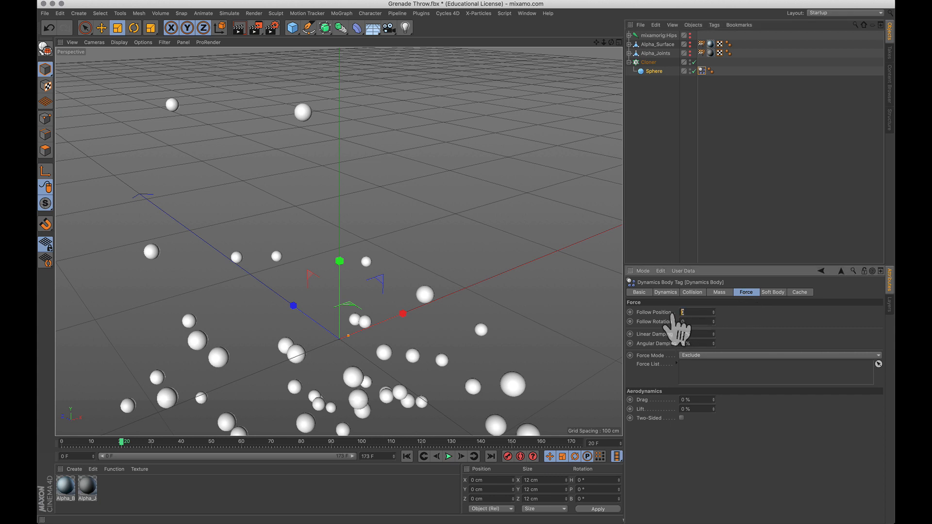
type("15")
left_click(407, 457)
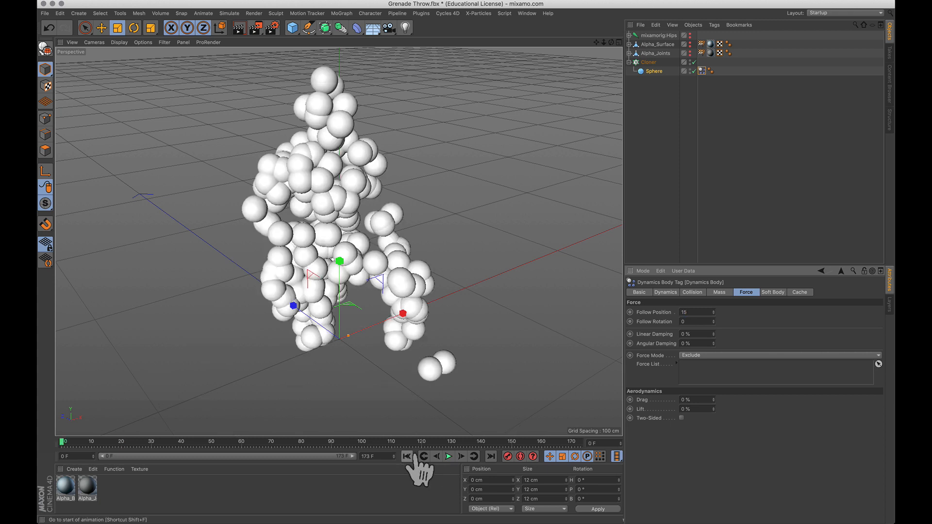
left_click(448, 457)
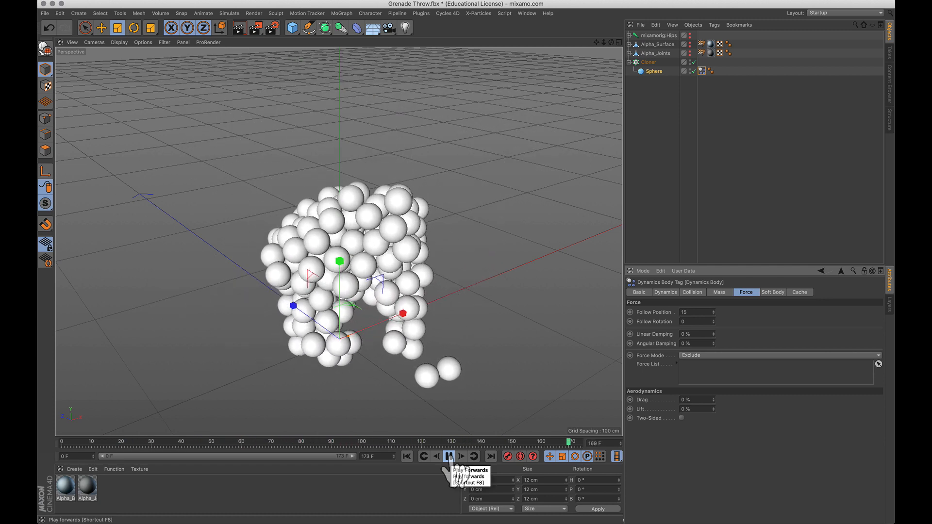
left_click(448, 457)
Set the dynamics tag's Follow Position to 5 and replay the simulation from the start to about frame 78.
double_click(684, 312)
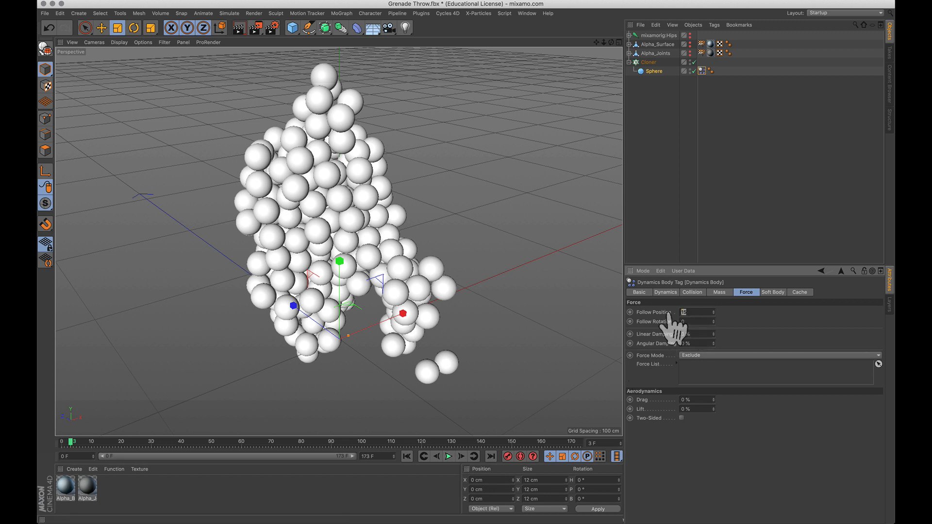
type("5")
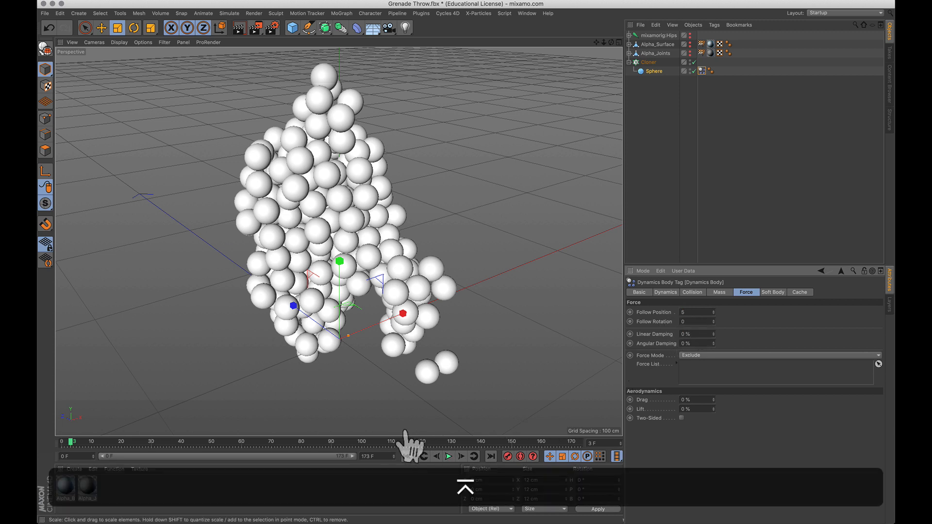
left_click(407, 456)
left_click(448, 456)
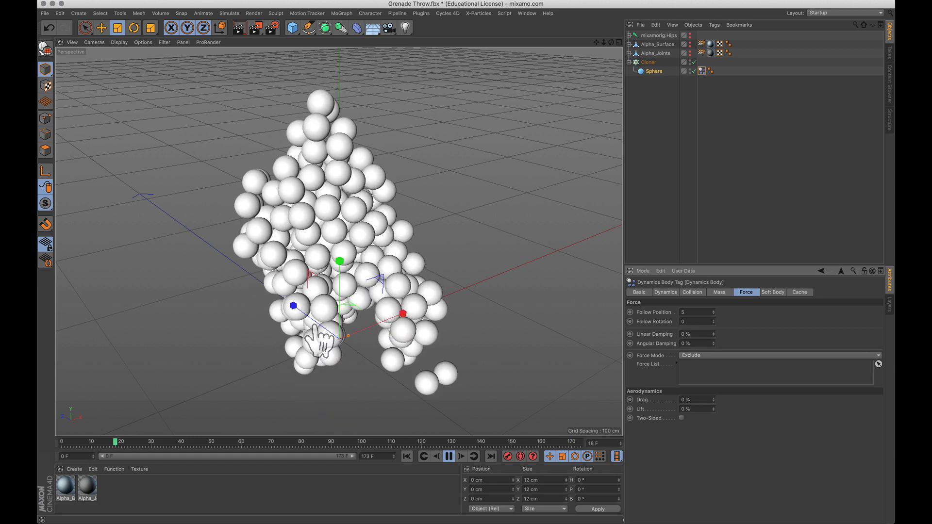
left_click(448, 457)
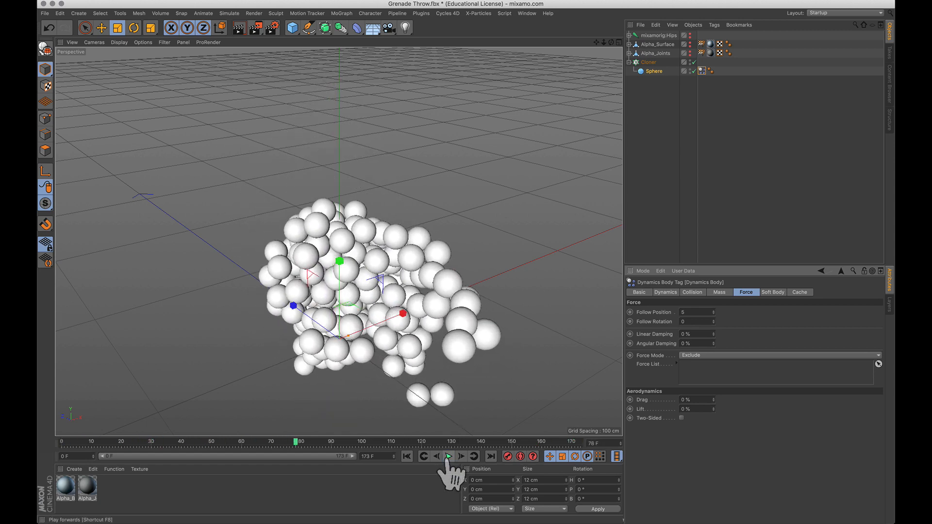
Set the dynamics tag's Follow Position to 20 and replay the simulation from the start, stopping at about frame 89.
left_click(682, 312)
type("20")
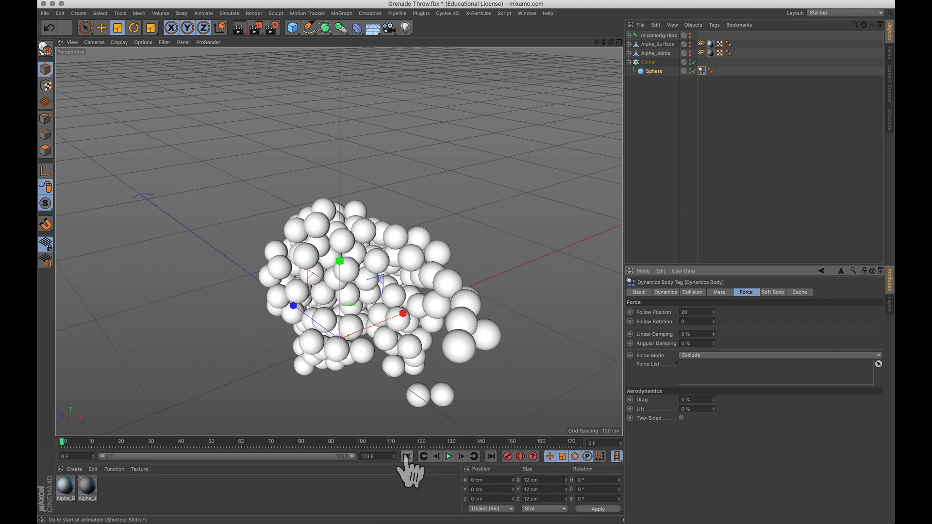
left_click(448, 456)
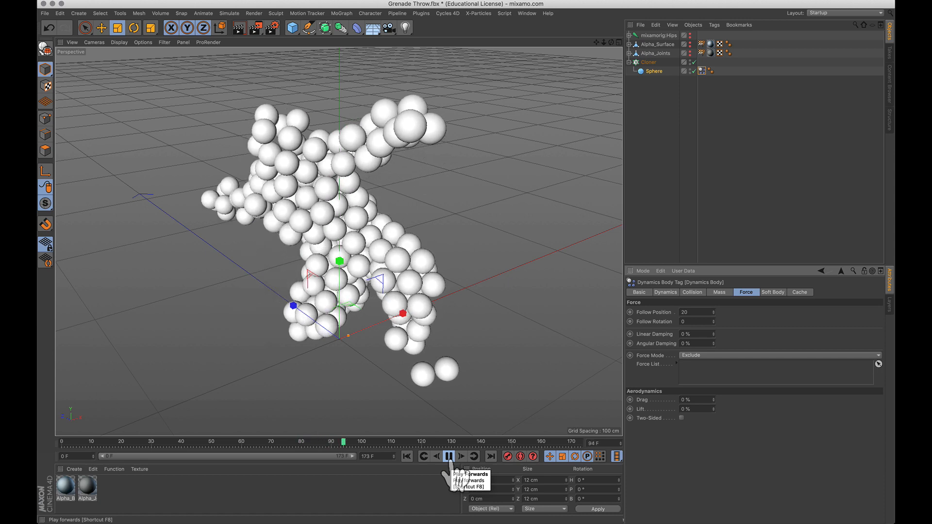
left_click(448, 456)
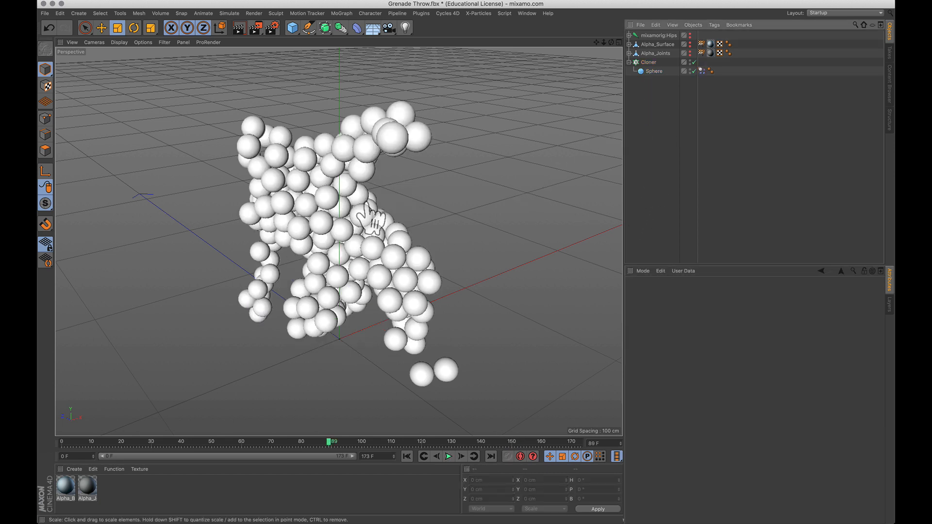
Add a MoGraph Random effector to the scene and turn off its Position variation.
left_click(340, 14)
mouse_move(353, 27)
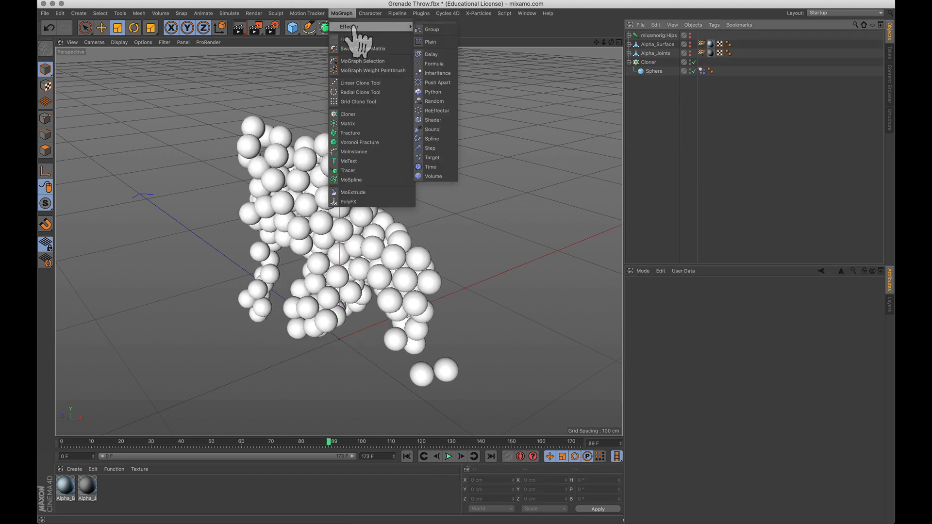
left_click(434, 101)
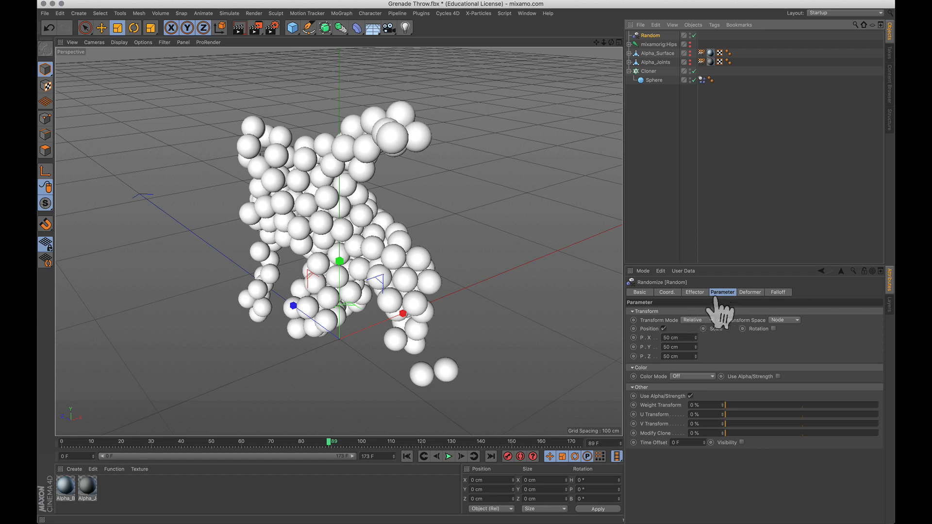
left_click(664, 329)
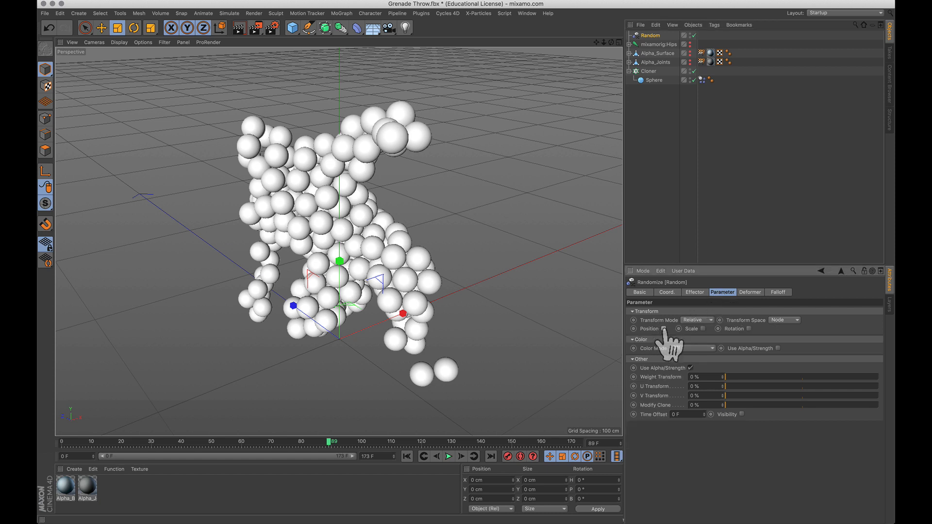
Enable uniform Scale on the Random effector, set it to 0.5, and replay the simulation to about frame 52.
left_click(703, 329)
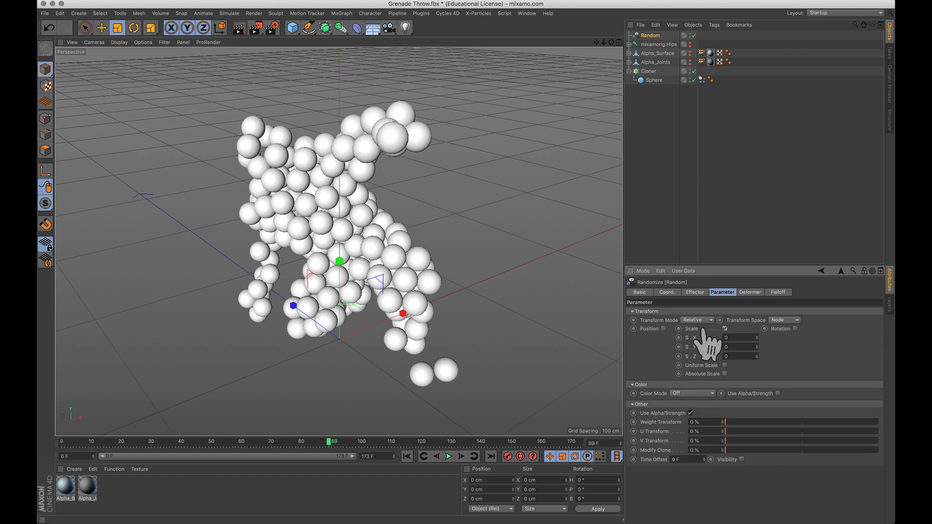
left_click(724, 365)
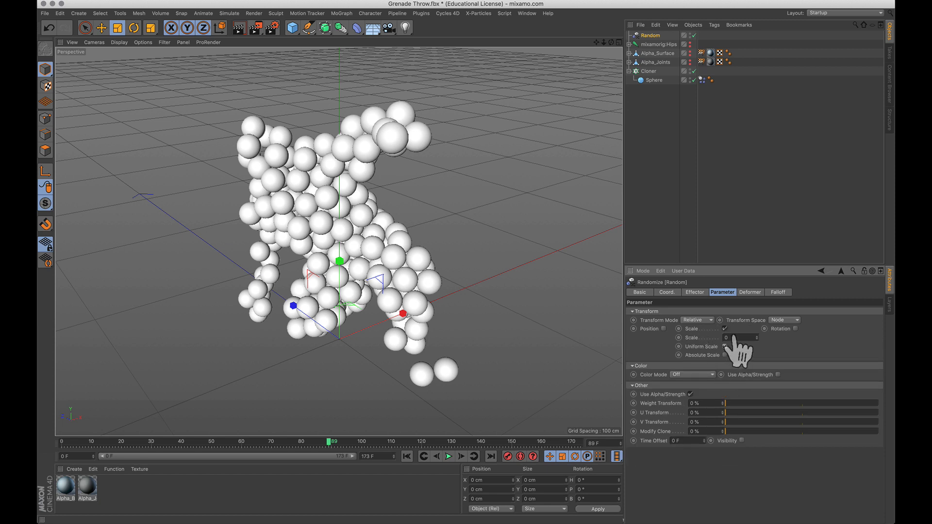
type("5")
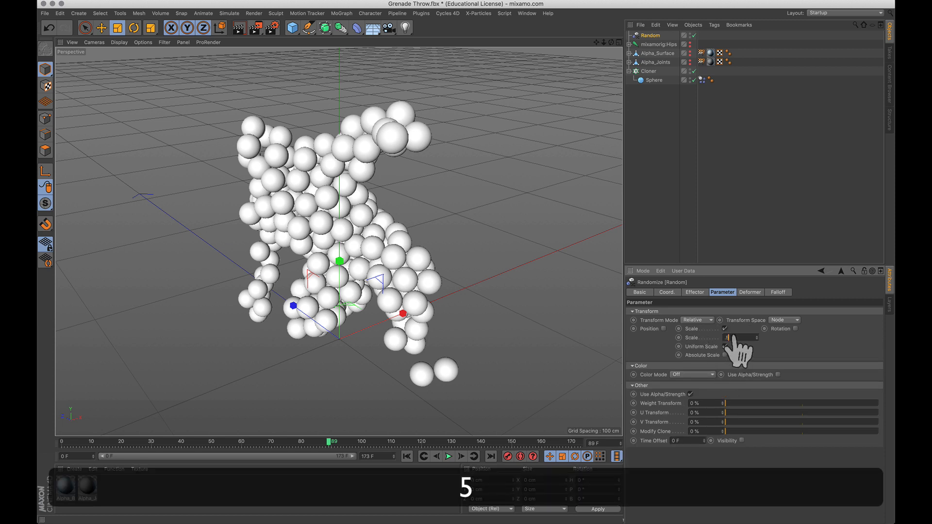
left_click(407, 456)
left_click(447, 457)
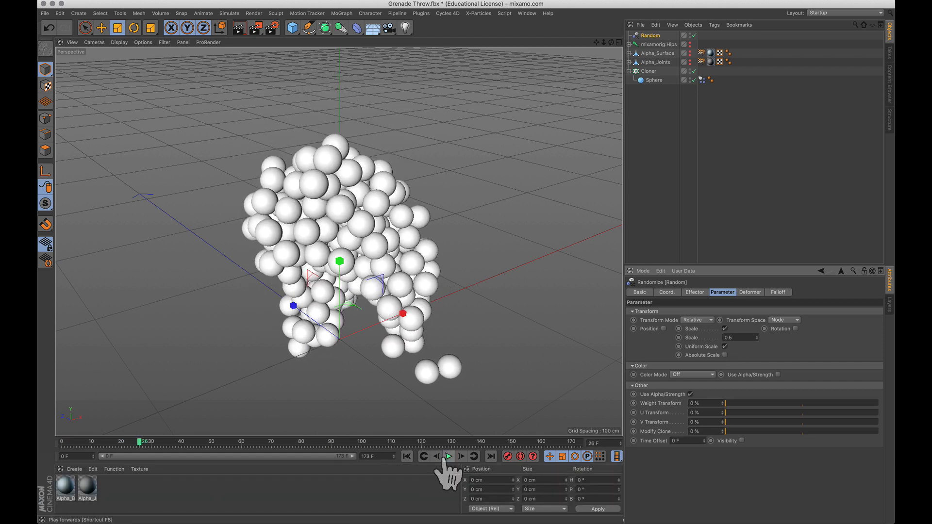
left_click(448, 456)
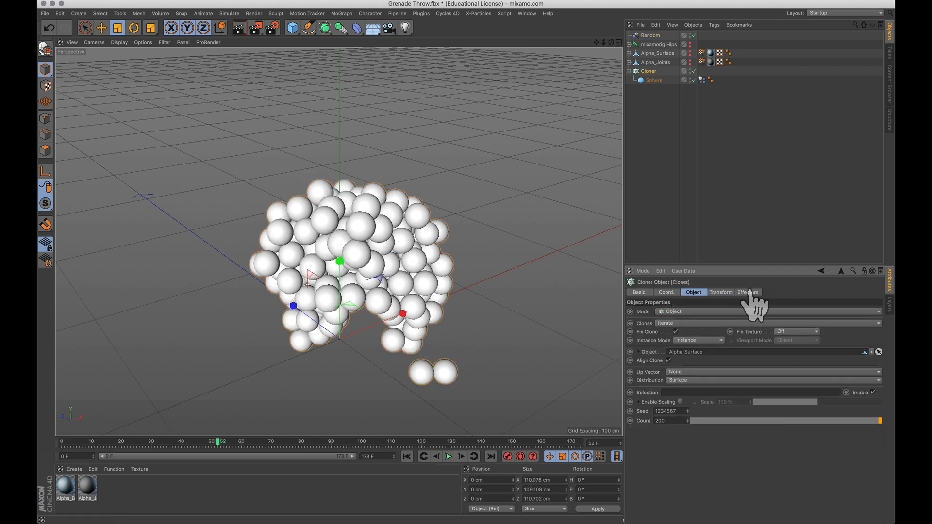
Assign the Random effector to the Cloner's effectors and replay the simulation from the start to about frame 19.
left_click(747, 292)
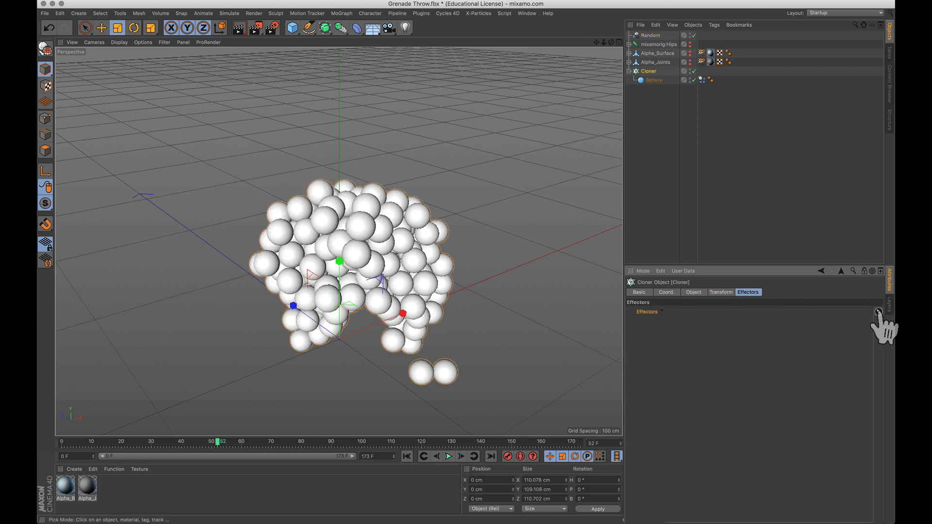
left_click_drag(651, 36, 652, 379)
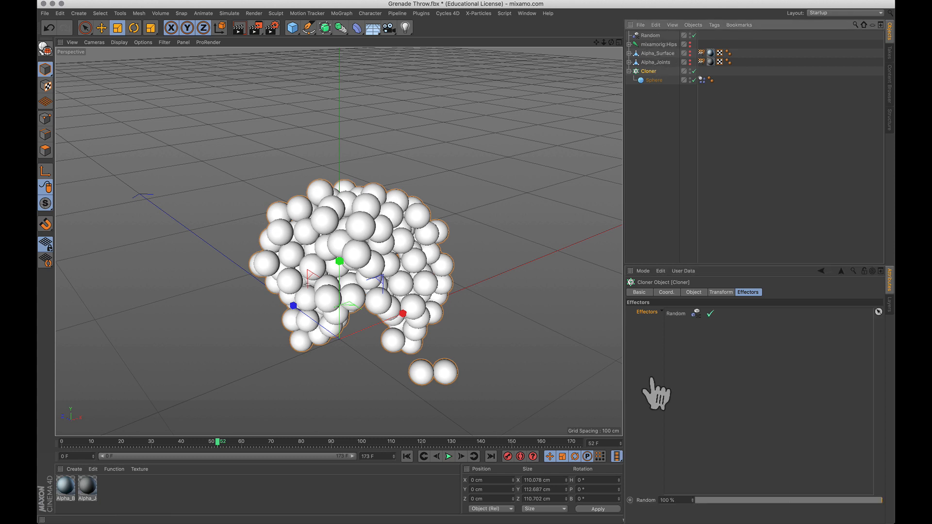
left_click(409, 456)
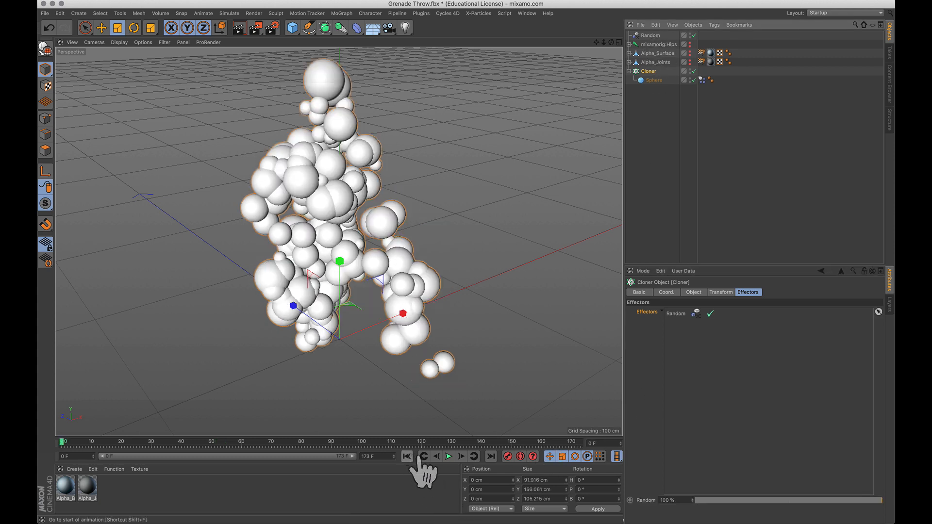
left_click(448, 457)
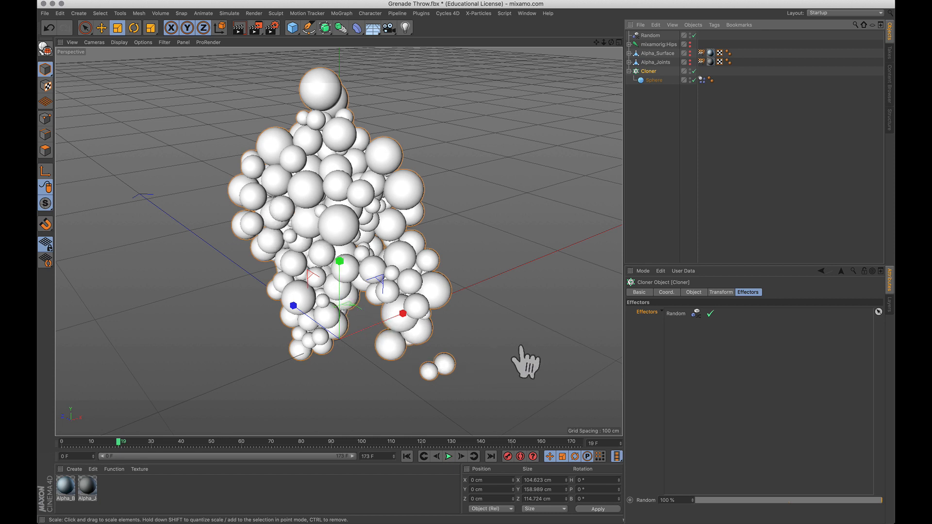
Set the cloned Sphere's radius to 4 cm after trying 3 cm.
left_click(654, 80)
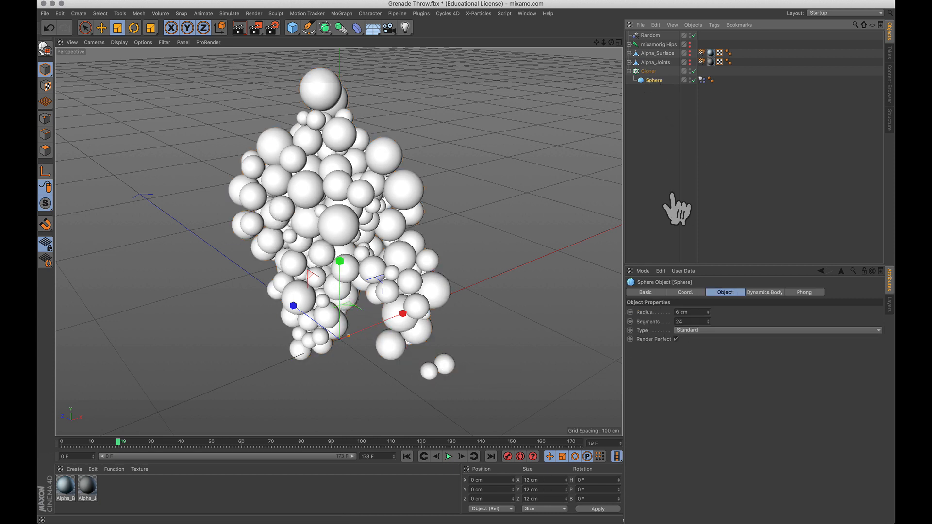
left_click(689, 312)
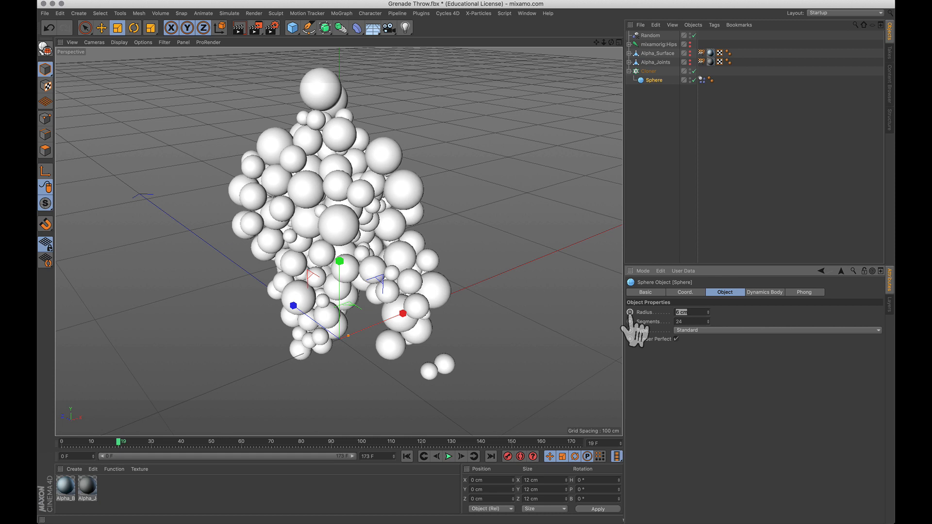
type("3")
key("Return")
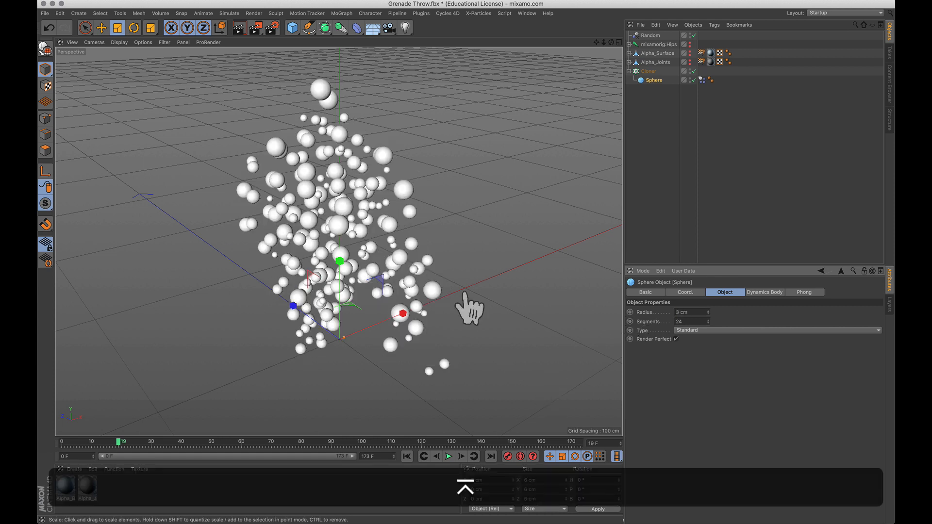
left_click(690, 312)
type("4")
key("Return")
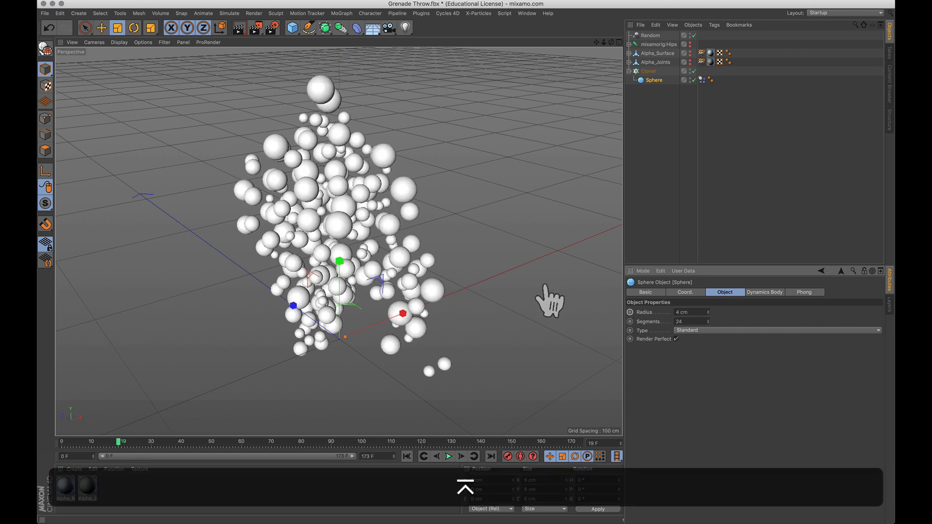
Replay the simulation from the start and stop it at about frame 94.
left_click(406, 457)
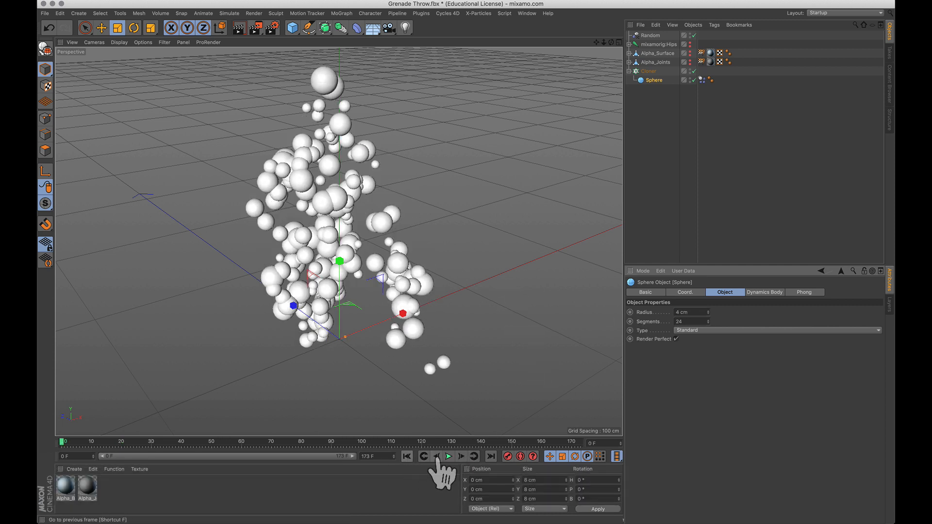
left_click(448, 456)
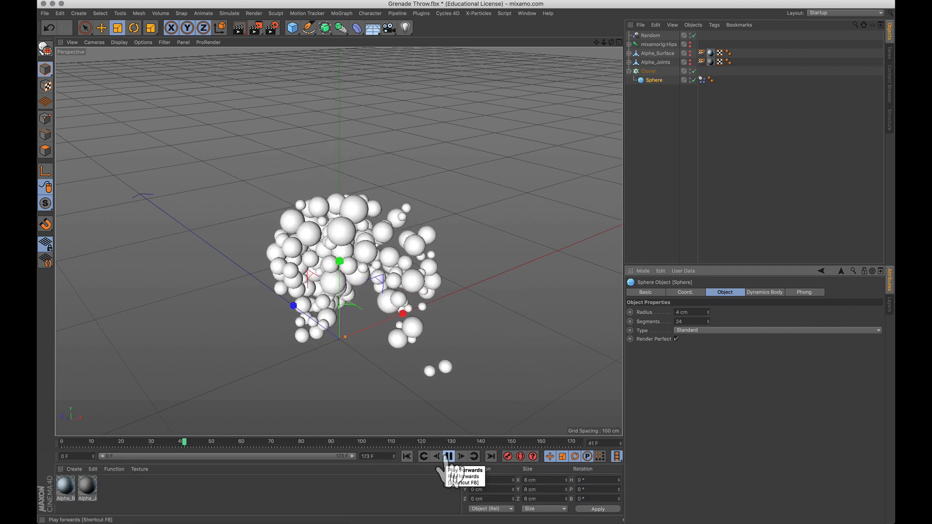
left_click(448, 457)
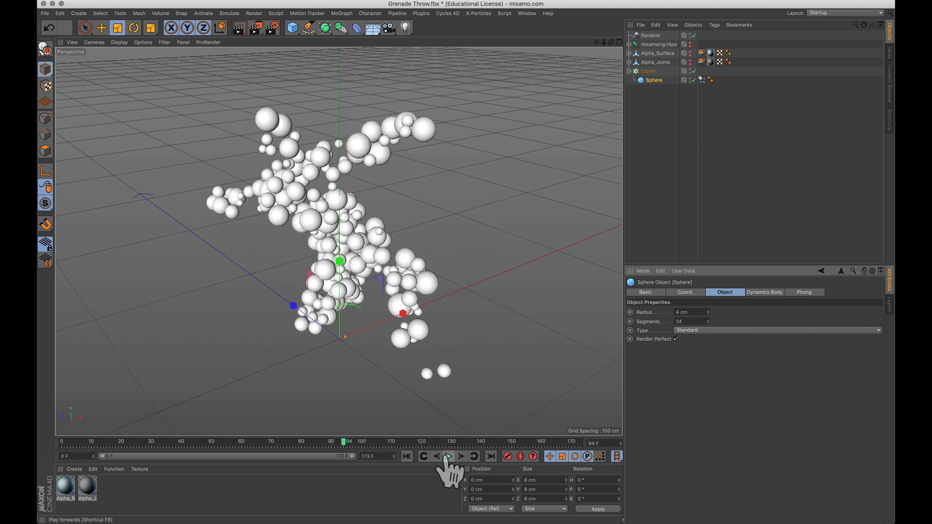
Set the Cloner's clone count to 400 and replay the simulation from the start, stopping at about frame 96.
left_click(648, 71)
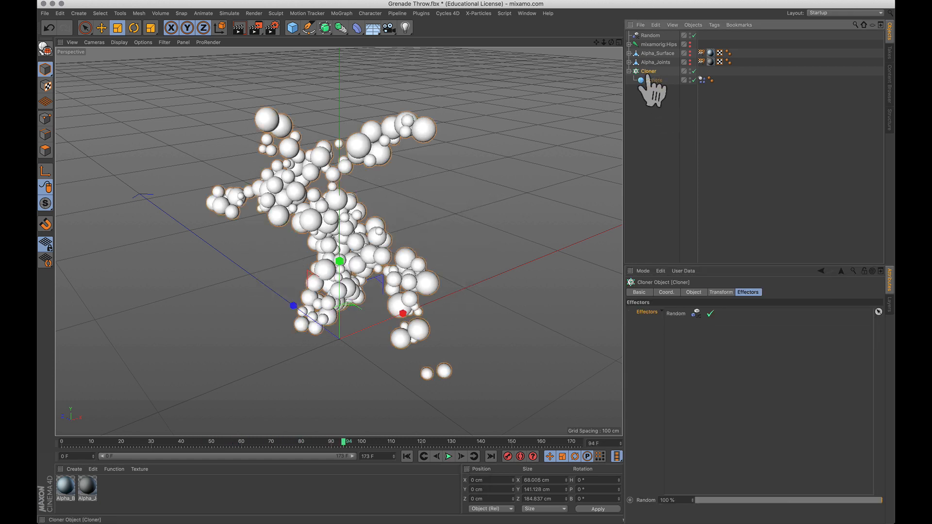
left_click(693, 292)
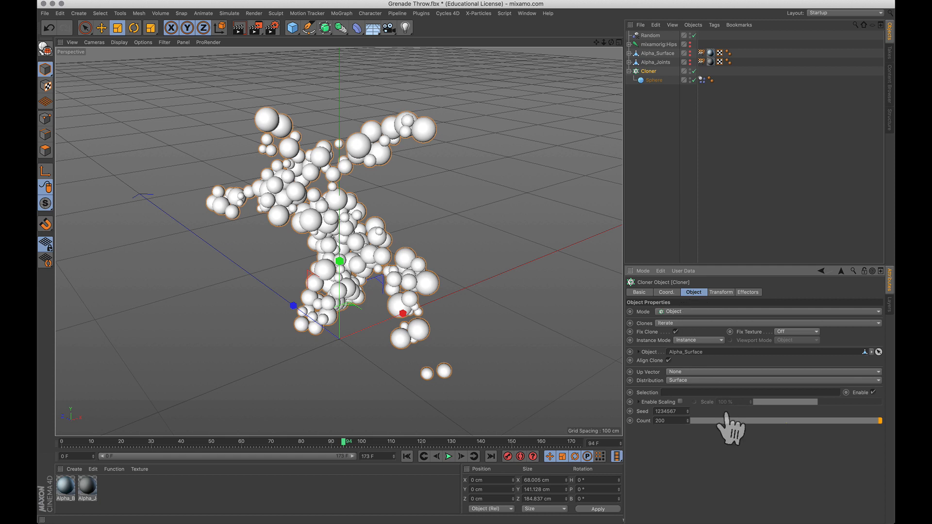
double_click(667, 420)
type("4")
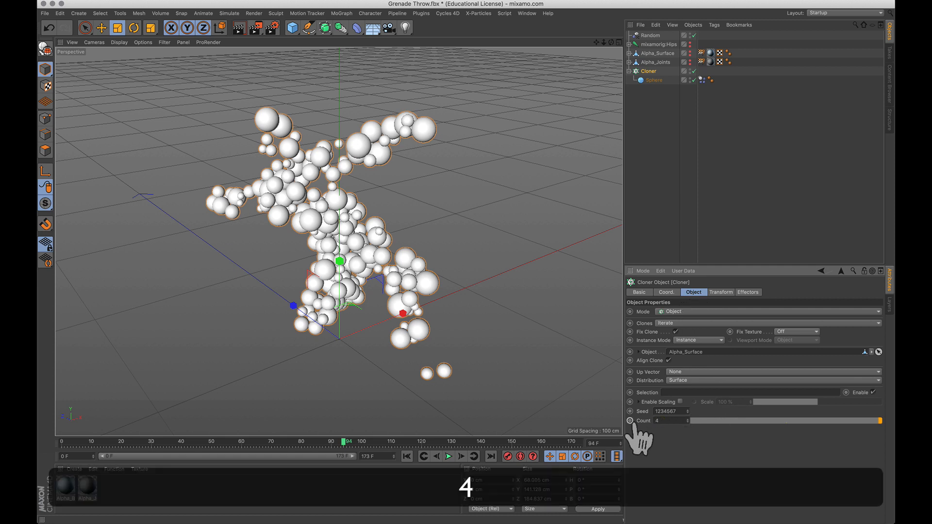
left_click(407, 457)
left_click(447, 457)
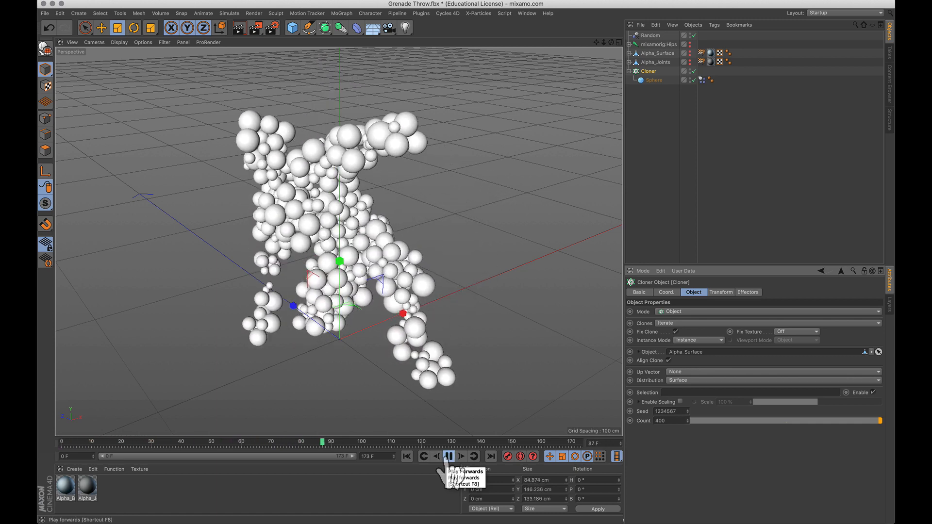
left_click(447, 459)
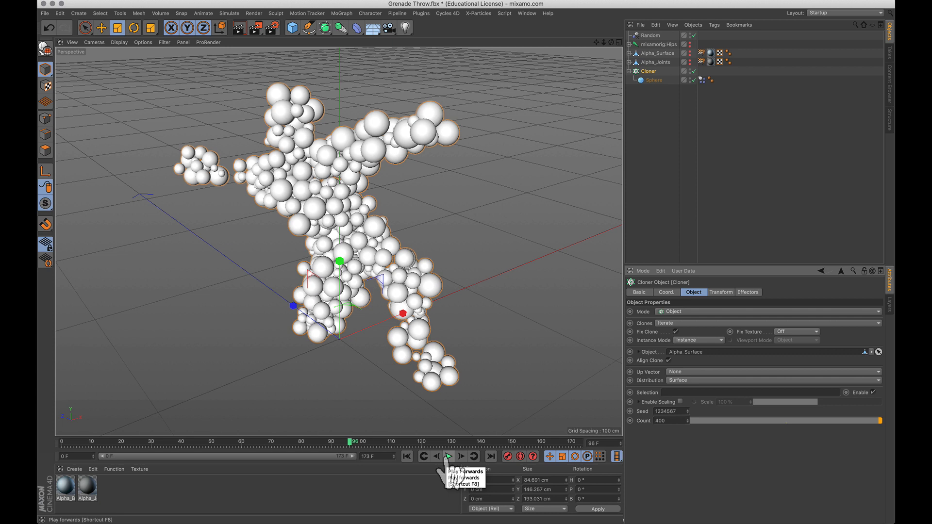
Duplicate the Sphere inside the Cloner and give the first copy a new green material with H 125°, S 68% and V 56%.
left_click(653, 80)
mouse_move(652, 82)
left_mouse_down("super")
mouse_move(655, 93)
mouse_move(655, 84)
left_mouse_up("super")
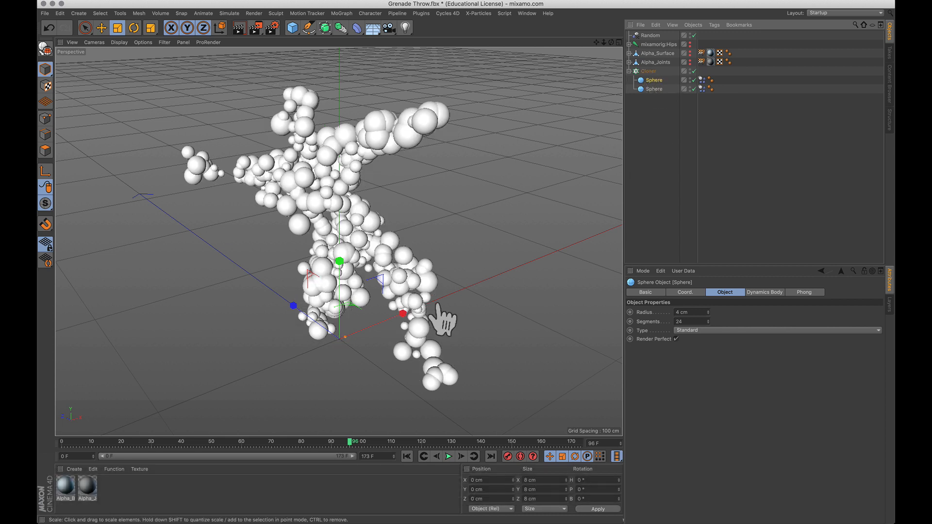
double_click(196, 488)
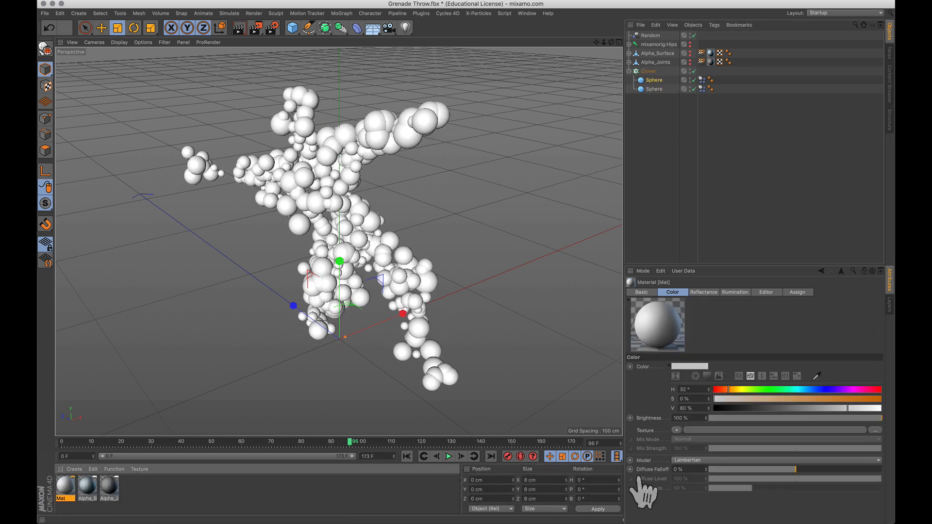
left_click(768, 389)
left_click_drag(771, 389, 771, 389)
left_click(828, 399)
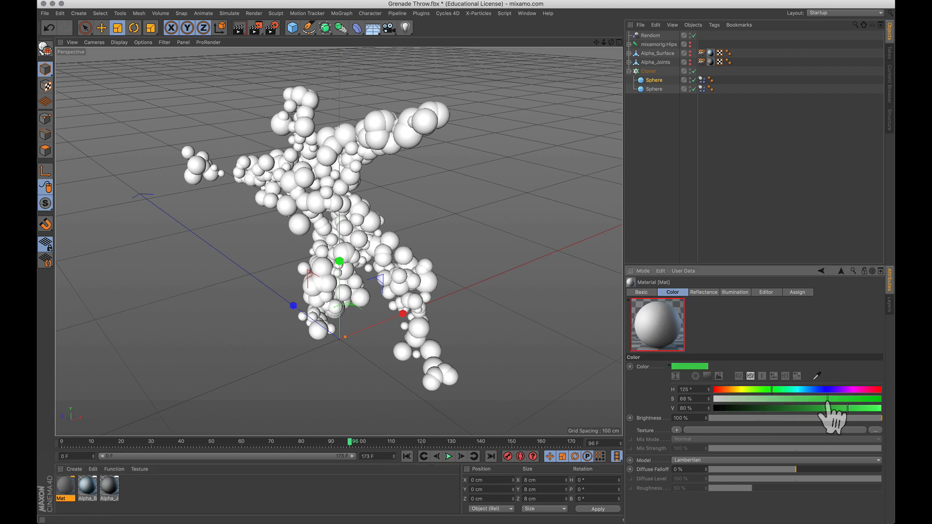
left_click(807, 408)
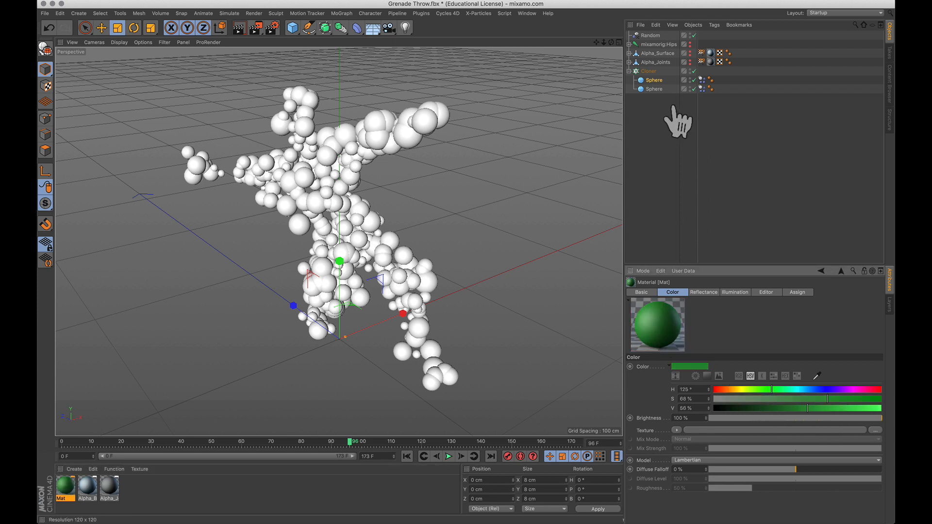
left_click_drag(658, 82, 658, 82)
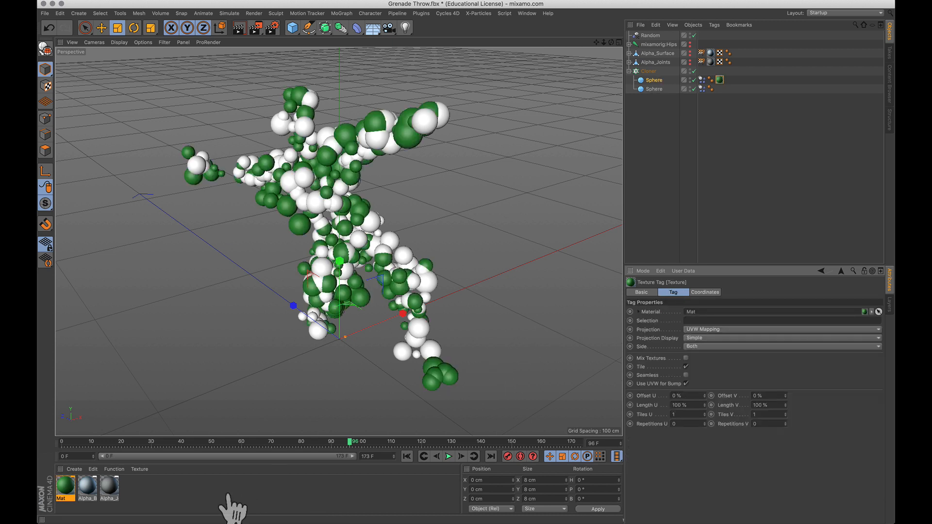
Create a dark grey material, apply it to the Cloner's second Sphere, and replay the simulation from the start to about frame 22.
double_click(153, 494)
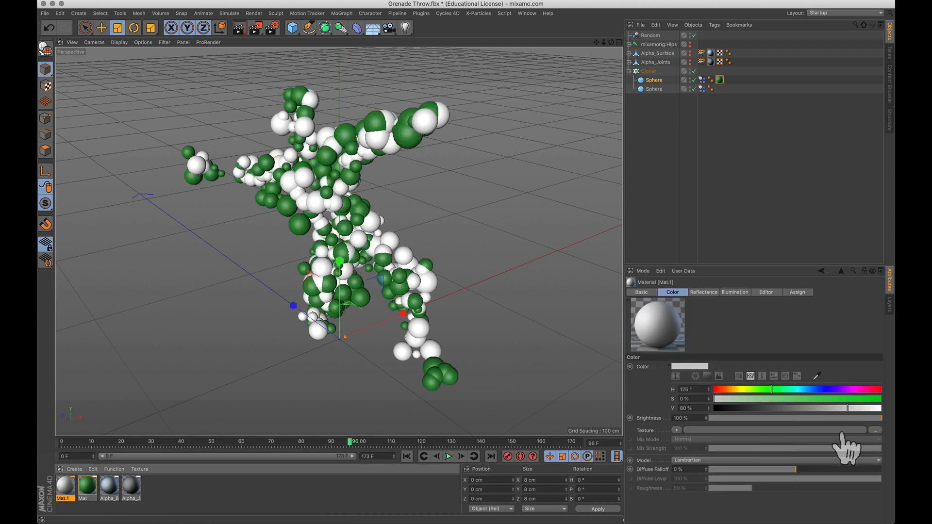
left_click(757, 408)
left_click_drag(756, 408, 789, 408)
left_click_drag(678, 244, 661, 88)
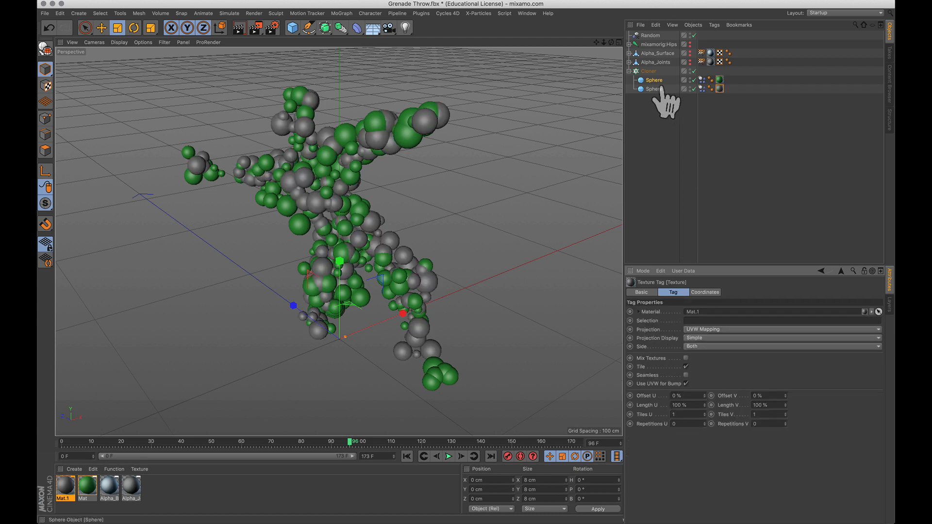
left_click(407, 457)
left_click(449, 456)
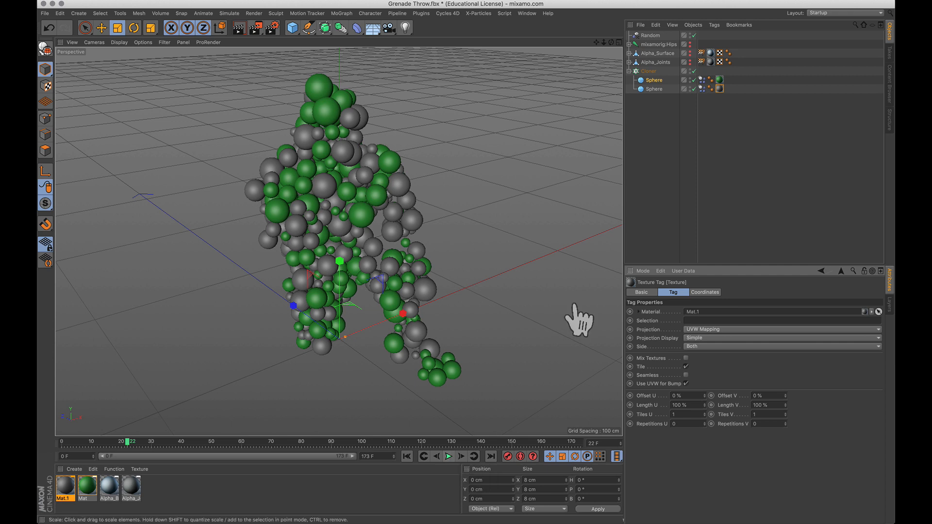
Duplicate the Cloner together with its two Spheres and rename the original as Cloner Surface.
left_click_drag(646, 72, 657, 119, "super")
double_click(651, 71)
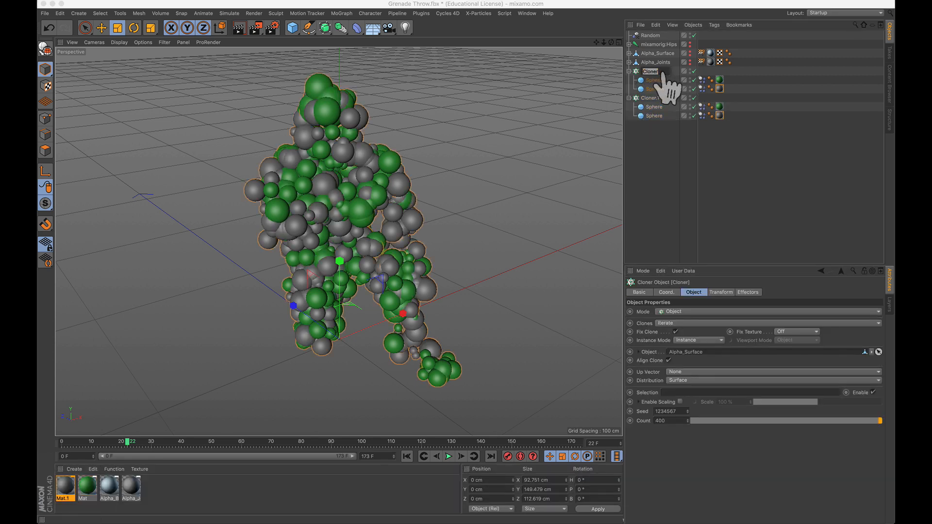
type("Surfac")
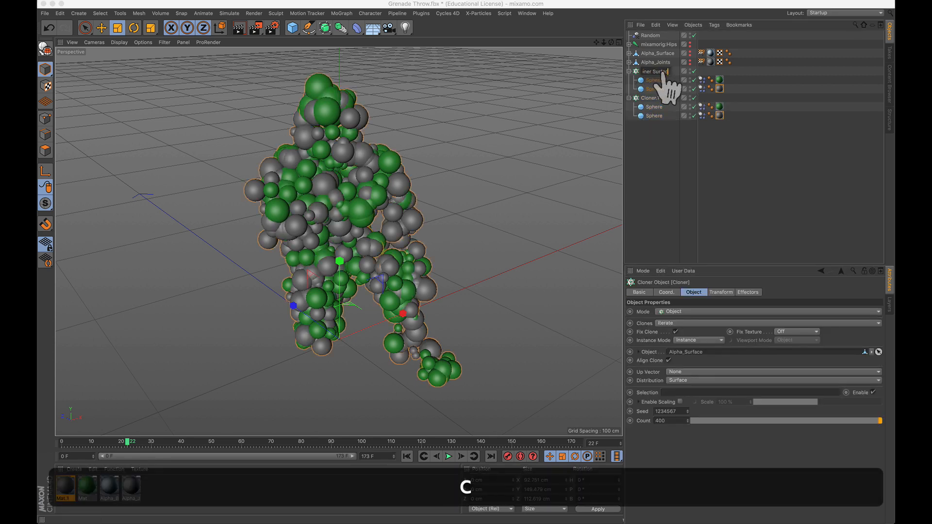
type("e")
key("Return")
Rename the duplicated Cloner as Cloner Joints.
left_click(653, 98)
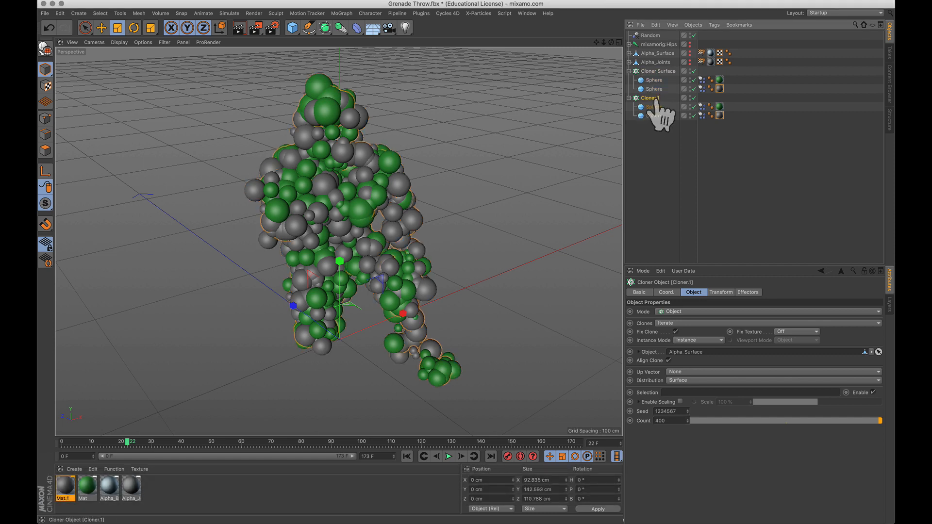
double_click(653, 99)
key("BackSpace")
key("BackSpace")
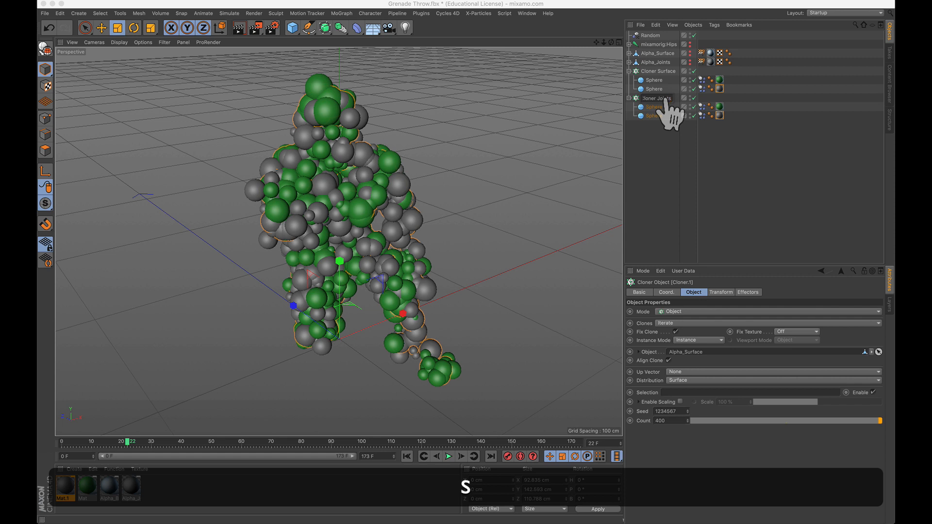
type("Joints")
left_click(675, 160)
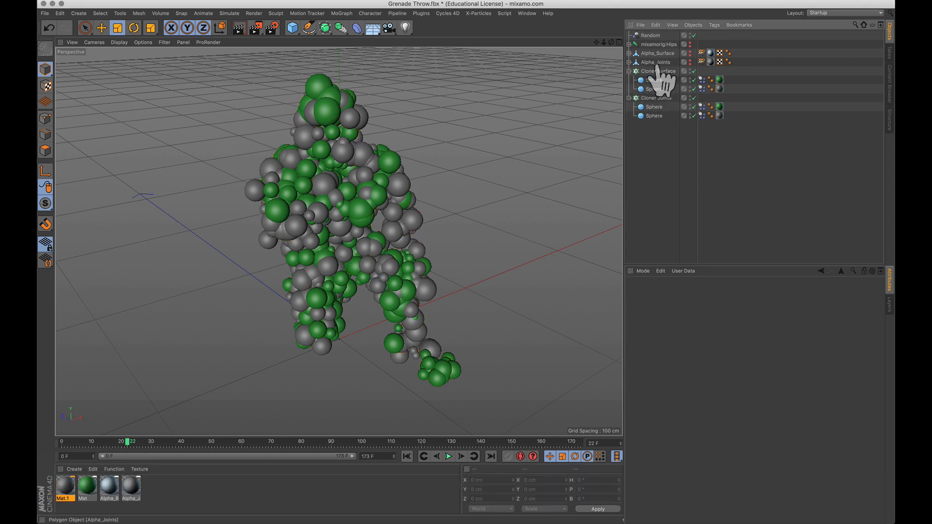
Set Alpha_Joints as the object that Cloner Joints distributes its clones on, and check its effectors.
left_click(646, 98)
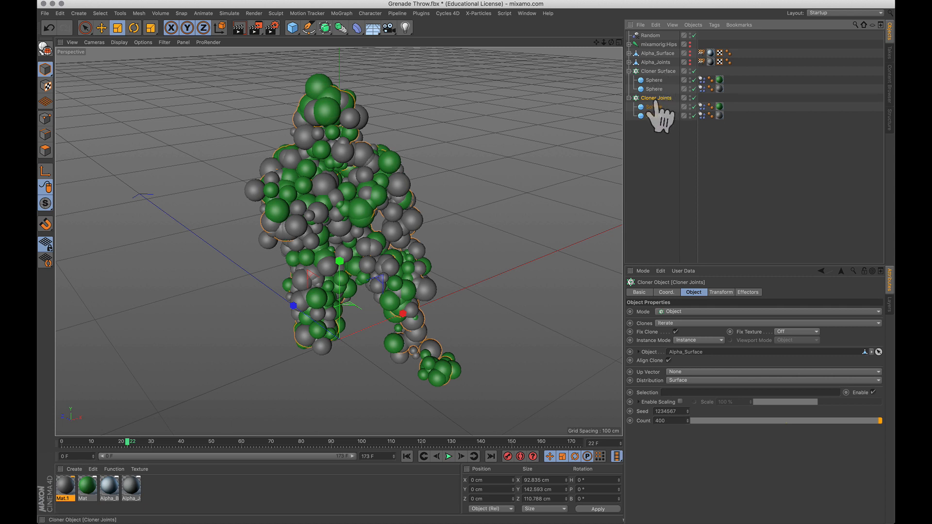
left_click(879, 352)
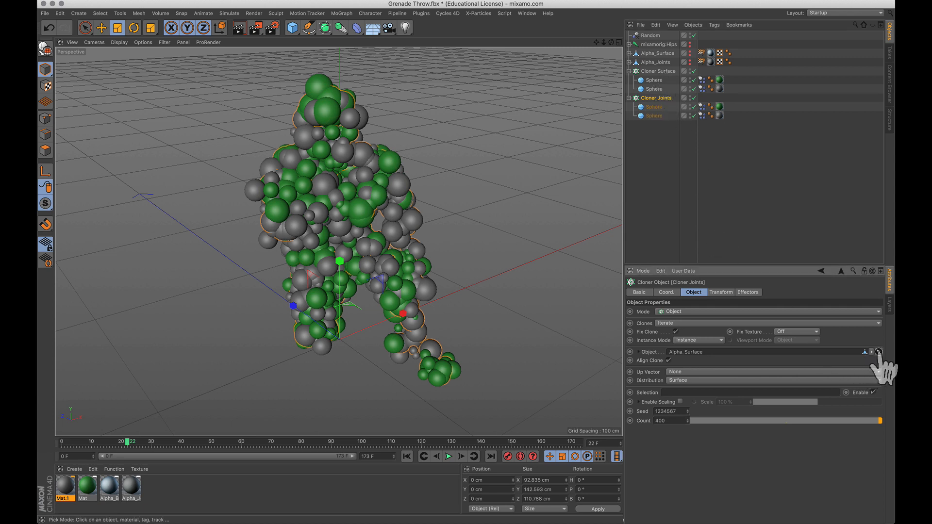
left_click(648, 62)
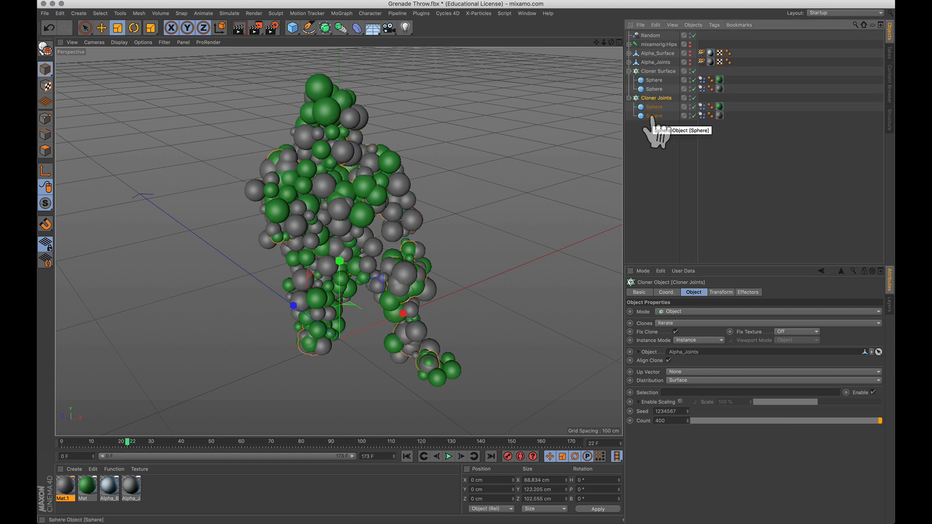
left_click(747, 292)
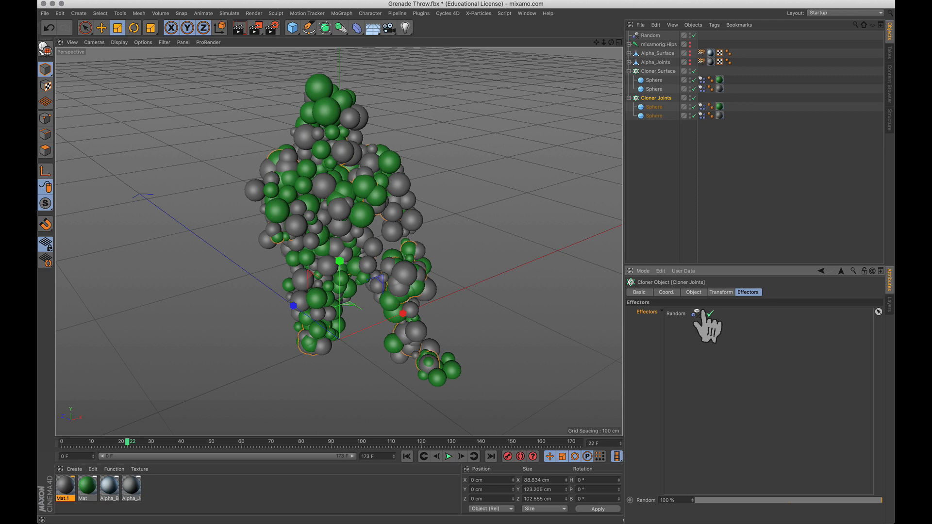
Delete both the grey and the green Sphere from Cloner Joints.
left_click(655, 116)
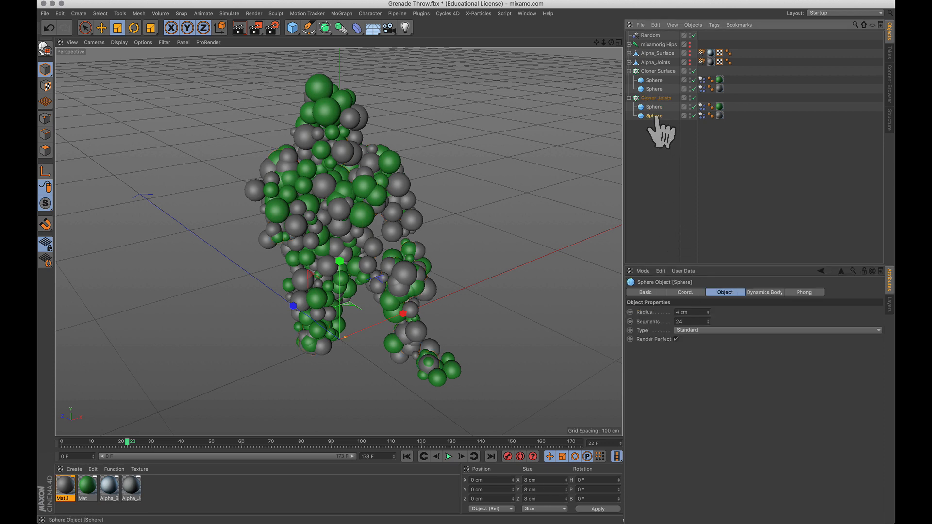
key("Delete")
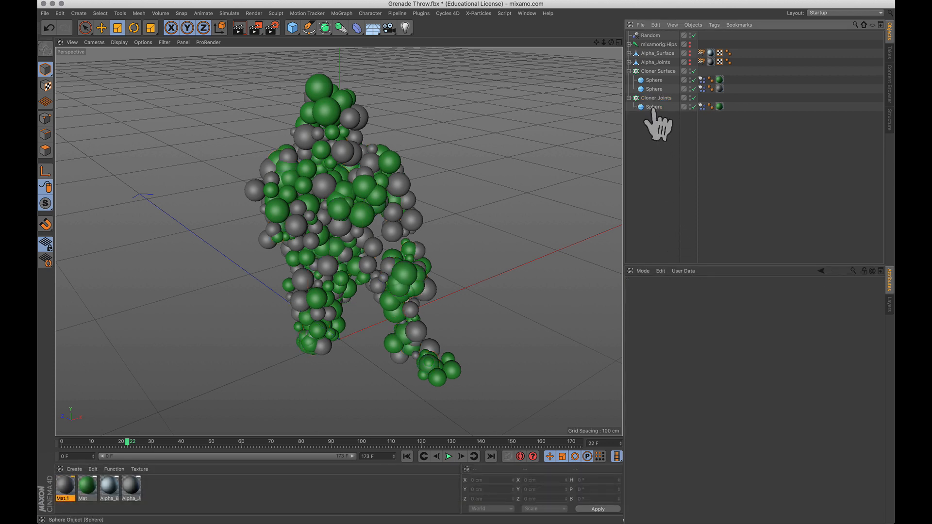
left_click(654, 107)
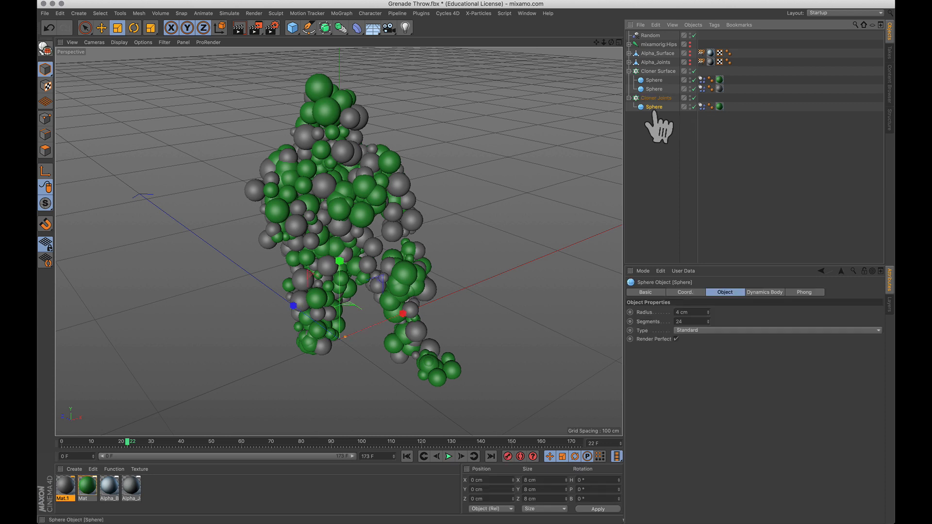
key("Delete")
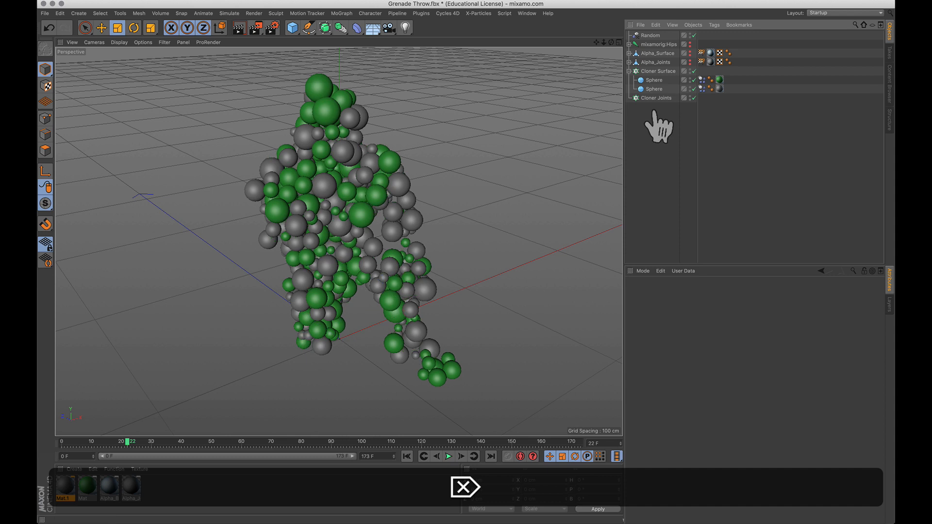
Add a Platonic primitive and make it a child of Cloner Joints.
left_click(650, 98)
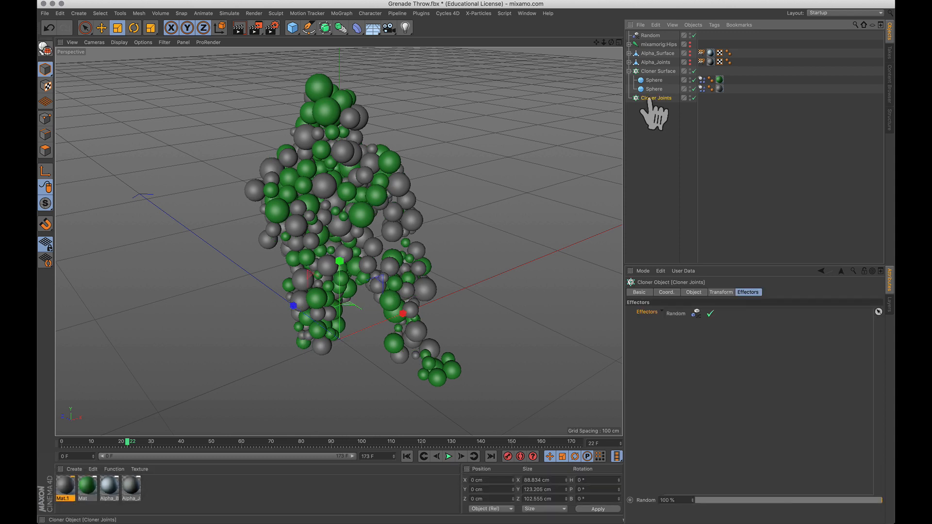
left_click(291, 30)
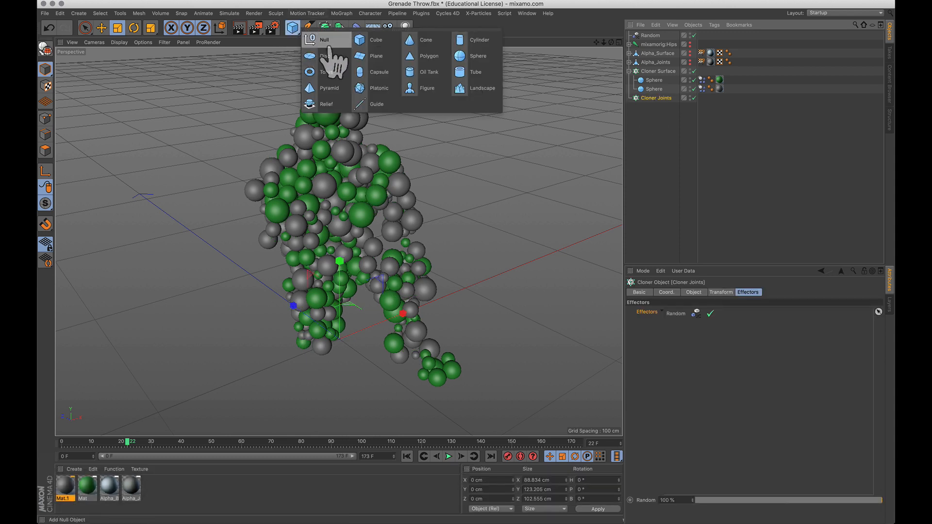
left_click(373, 93)
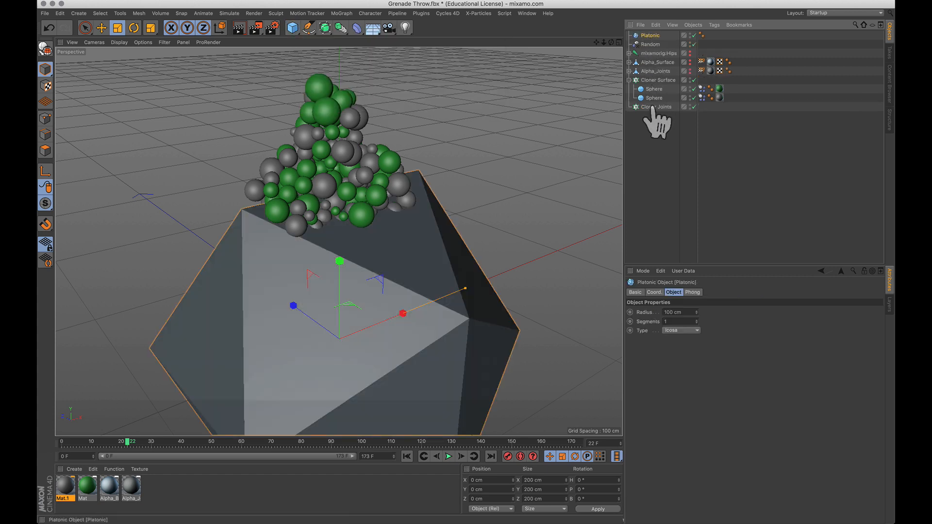
left_click_drag(652, 108, 653, 109)
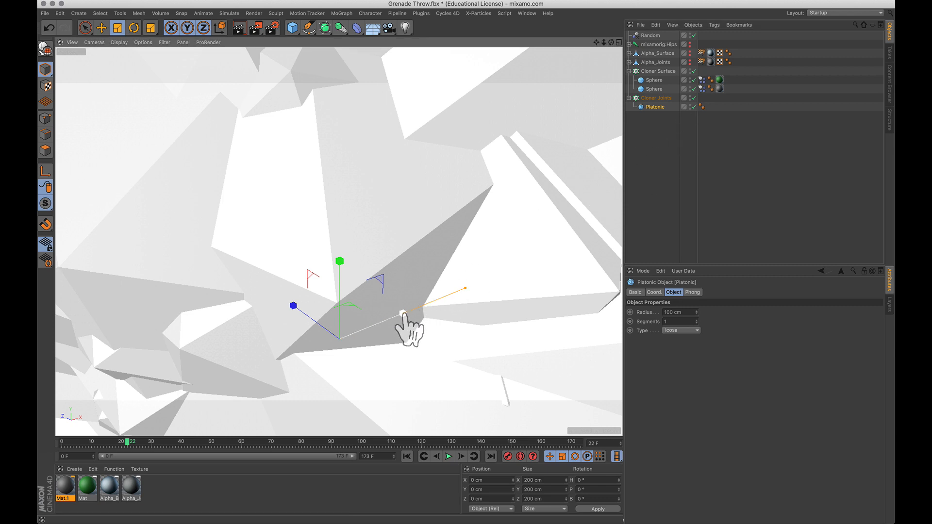
Shrink the Platonic to a radius of about 5.6 cm in the viewport and play the animation to check its clones.
left_click_drag(404, 318, 336, 340)
left_click(448, 456)
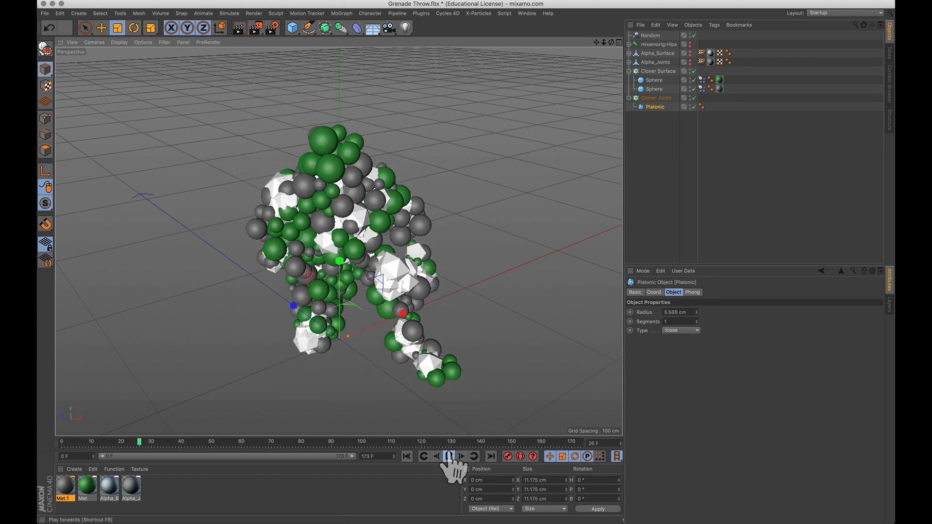
left_click(448, 457)
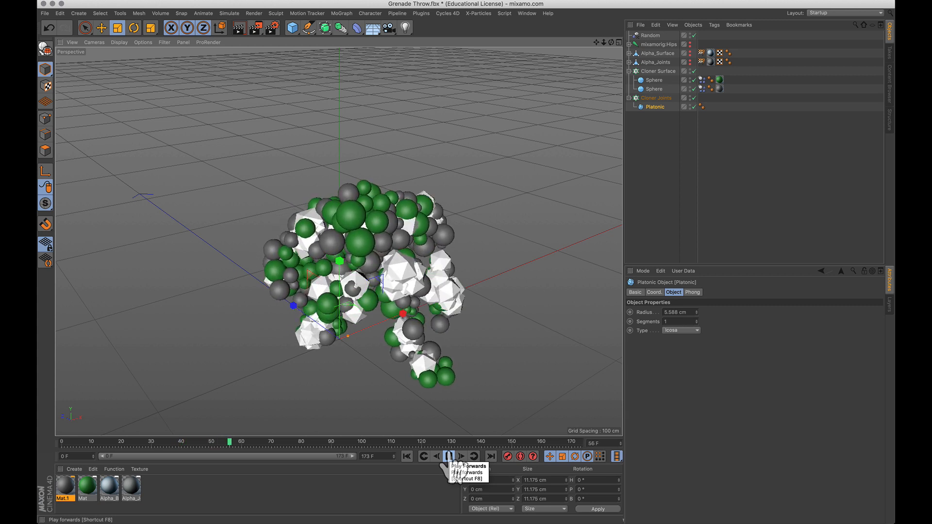
Set the Platonic's radius to 3 cm.
left_click(679, 312)
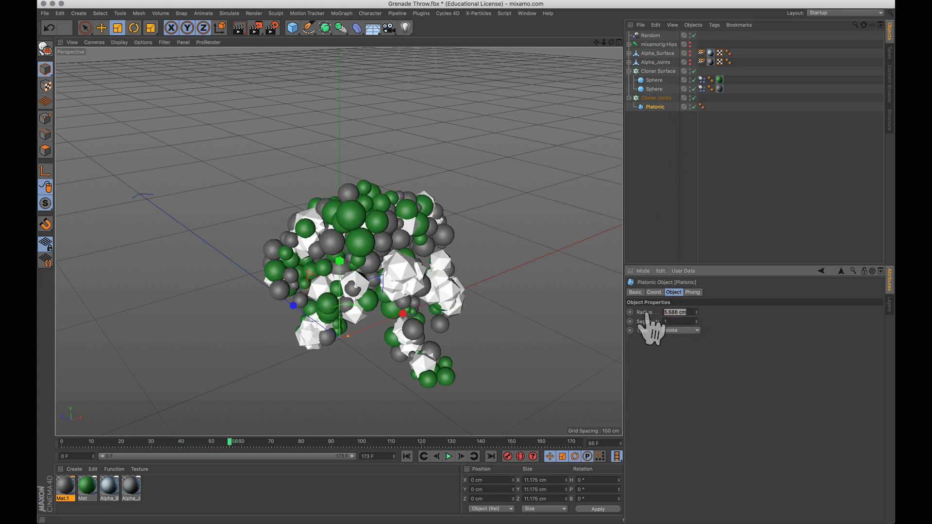
type("3")
key("Return")
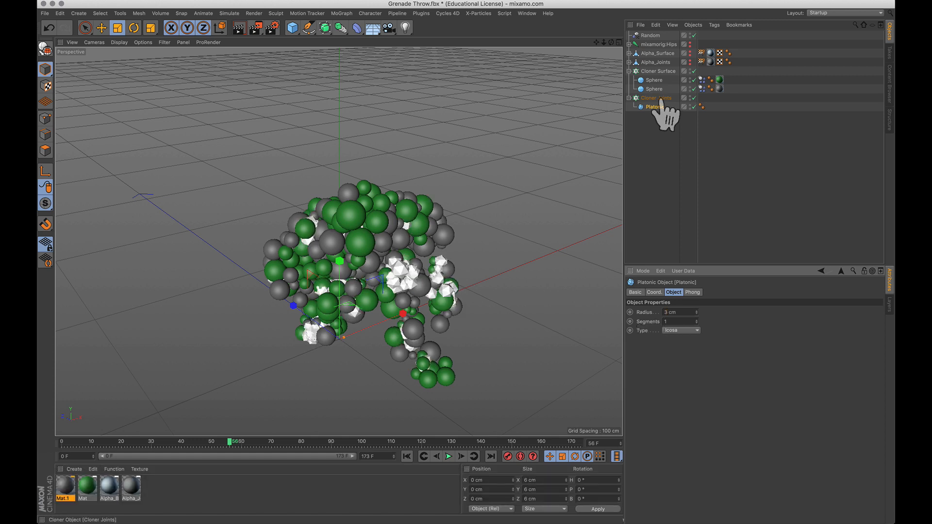
Set the clone count of Cloner Joints to 200 and play the animation from the start.
left_click(657, 98)
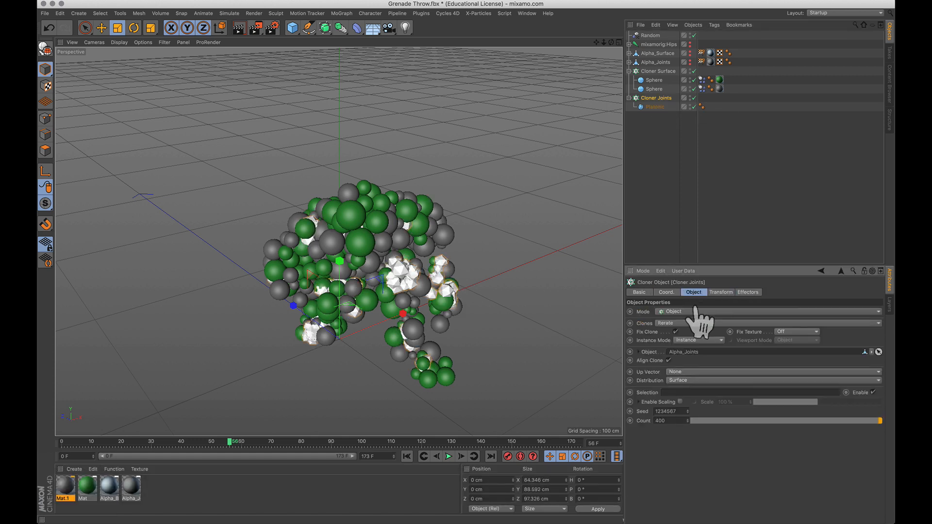
left_click_drag(676, 422, 642, 422)
type("200")
key("Return")
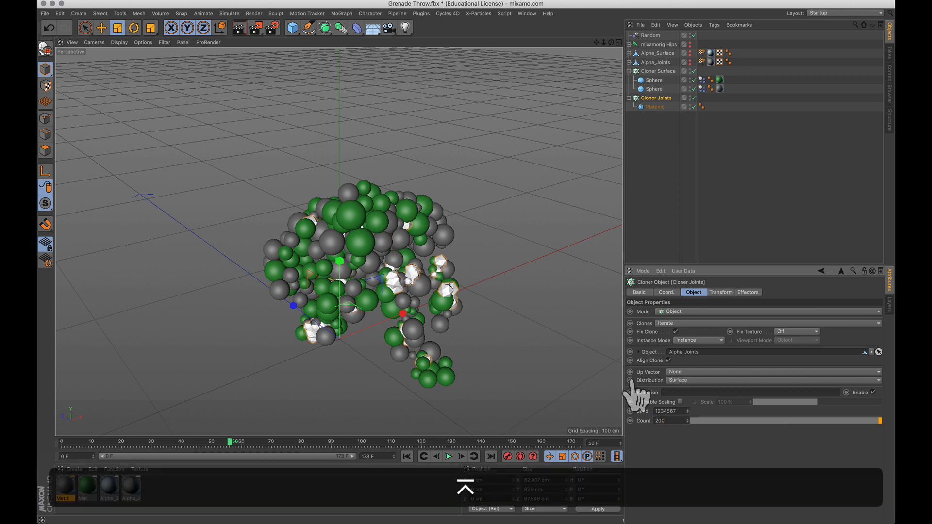
left_click(407, 456)
left_click(449, 456)
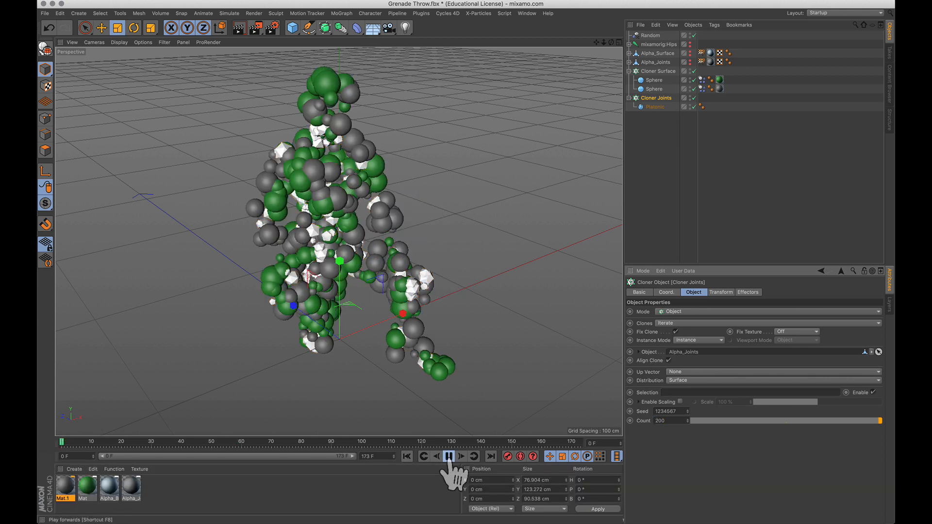
left_click(449, 456)
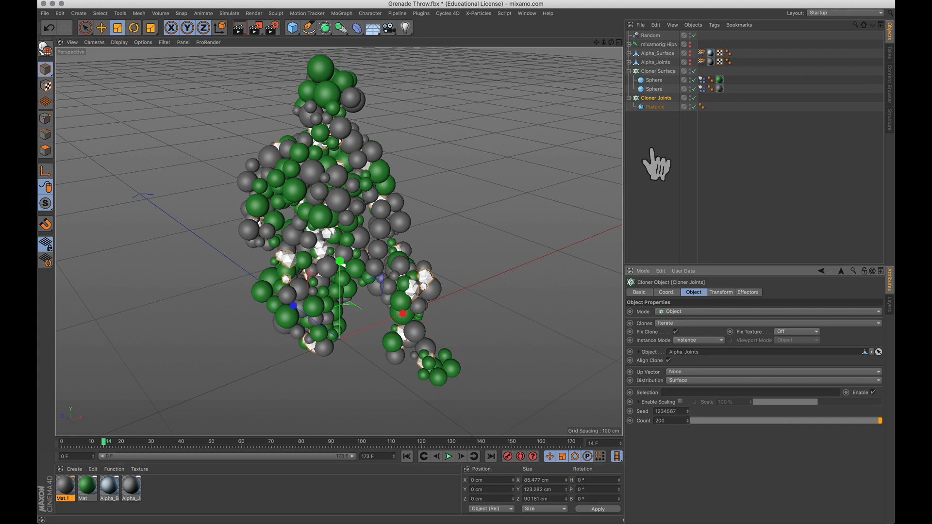
Create a dark red material (H 0°, S 59 %, V 29 %) for the Platonic and inspect its clones during playback.
double_click(207, 500)
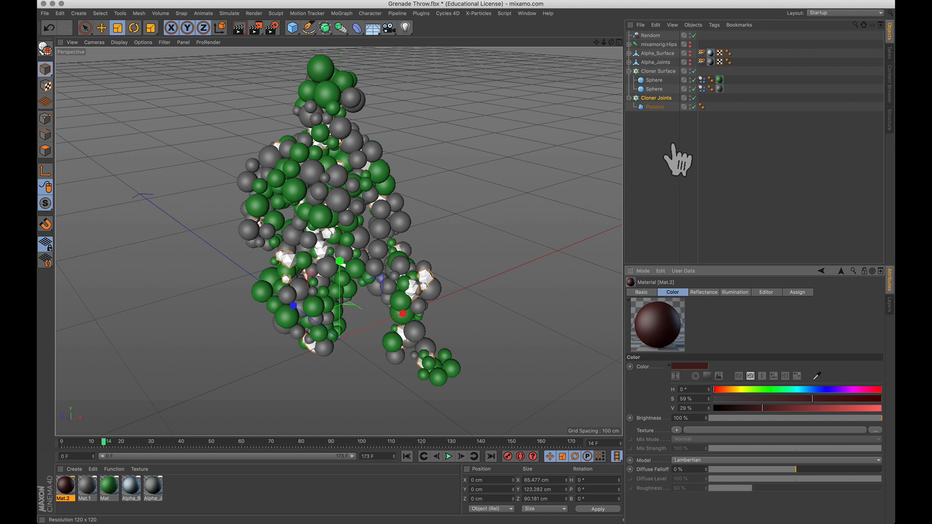
left_click_drag(669, 113, 669, 107)
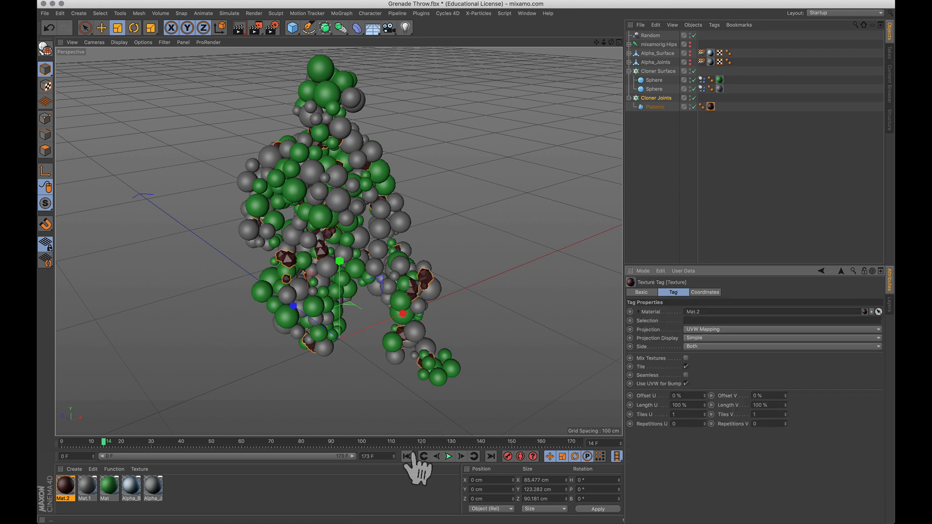
left_click(407, 457)
left_click(448, 456)
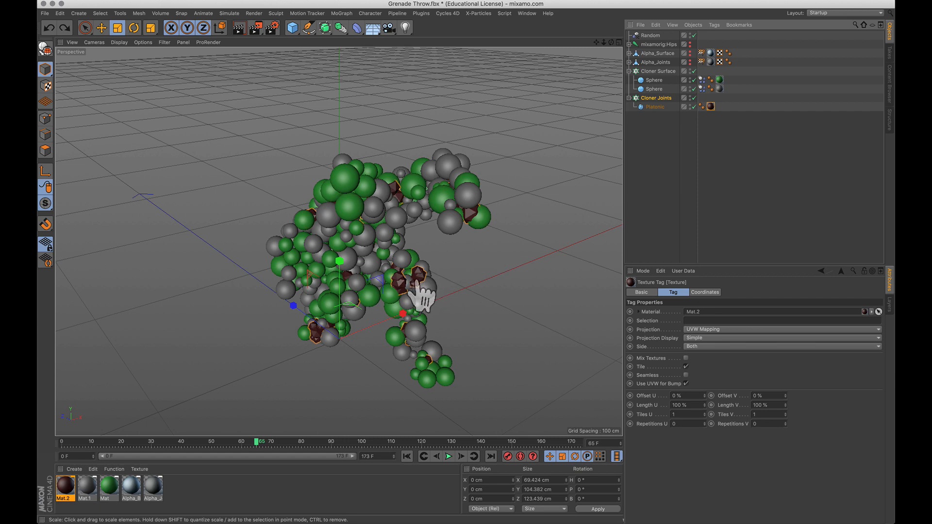
key("2")
left_click_drag(420, 291, 523, 287)
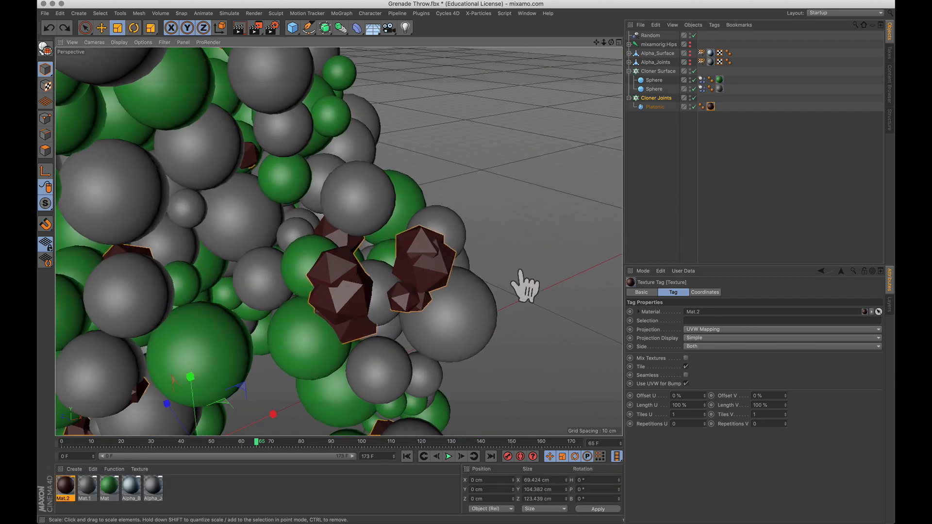
key("2")
left_click_drag(427, 269, 315, 271)
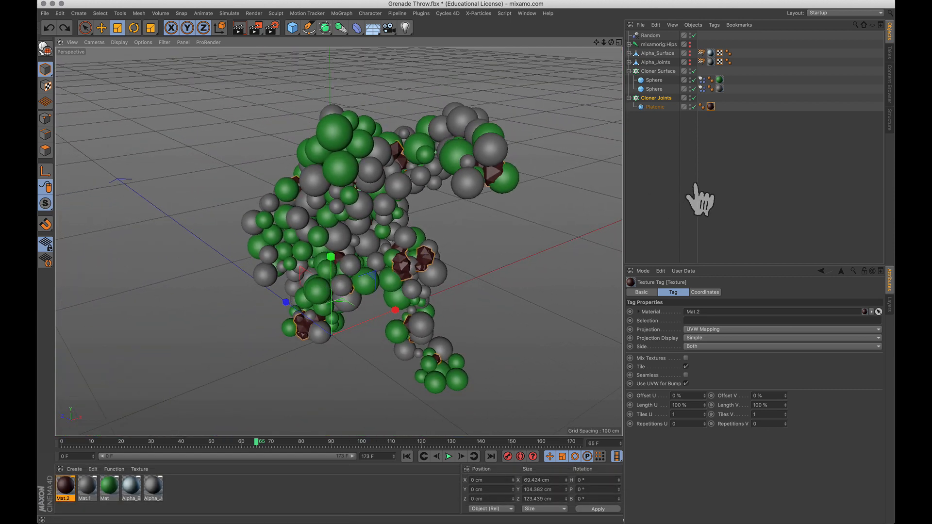
Copy the Dynamics Body tag from the grey Sphere onto the Platonic and play the simulation from the start.
left_click(702, 89)
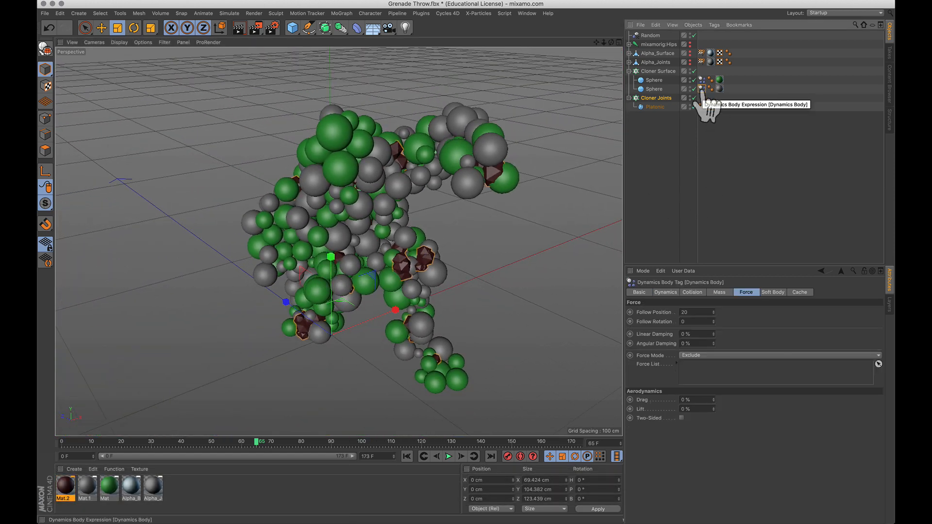
left_click_drag(702, 89, 702, 107, "super")
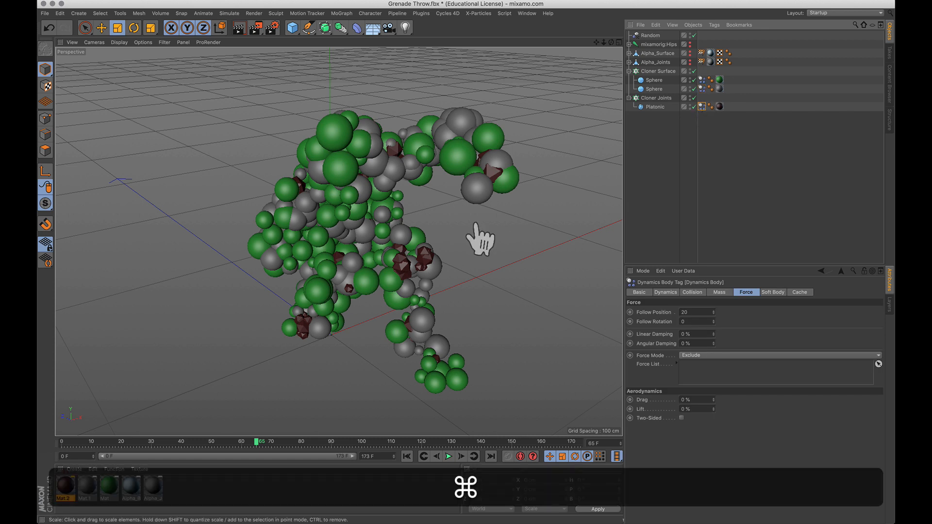
left_click(406, 456)
left_click(448, 456)
left_click(448, 456)
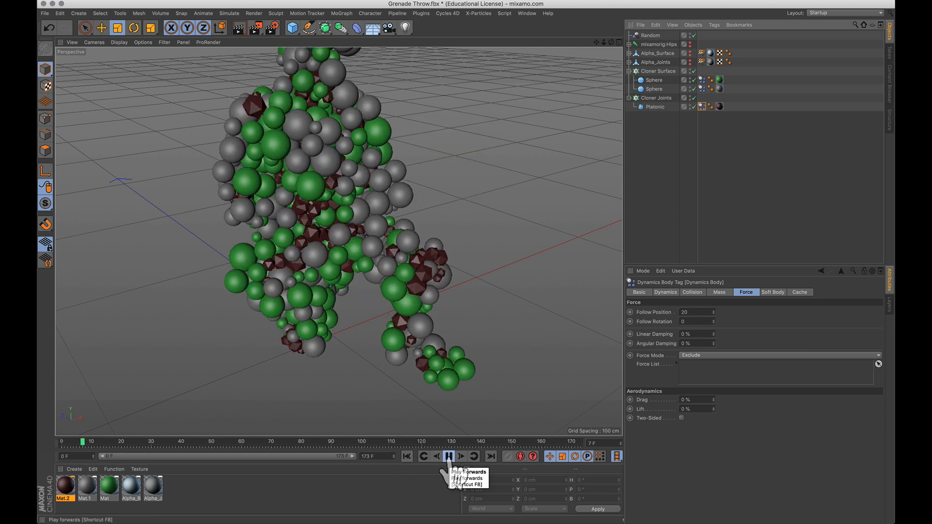
Darken the Platonic's material colour to a V value of 11 %.
key("2")
left_click_drag(437, 274, 430, 296)
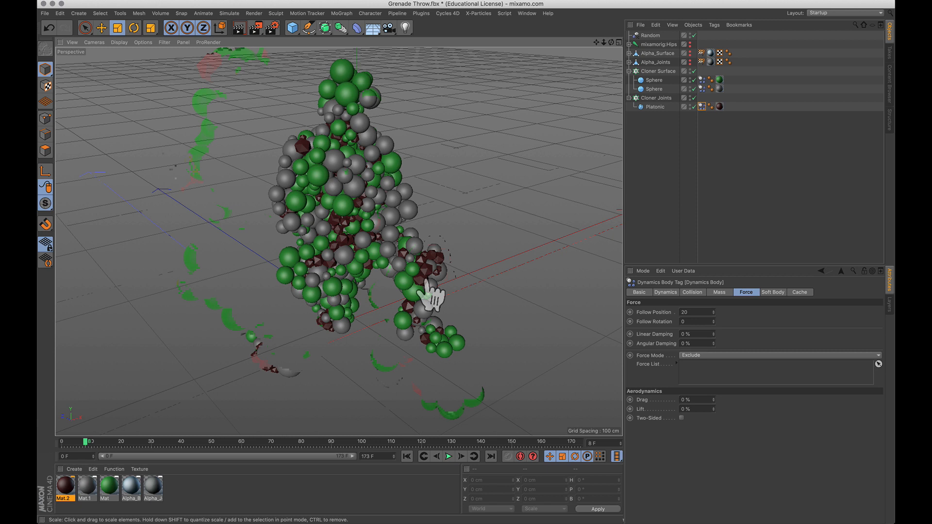
left_click(719, 106)
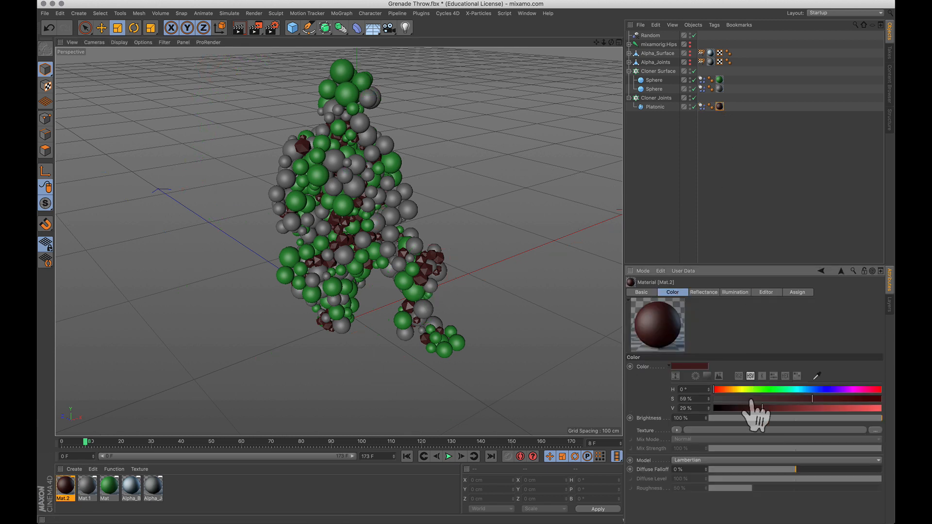
mouse_move(738, 406)
left_mouse_down()
mouse_move(716, 407)
mouse_move(731, 408)
left_mouse_up()
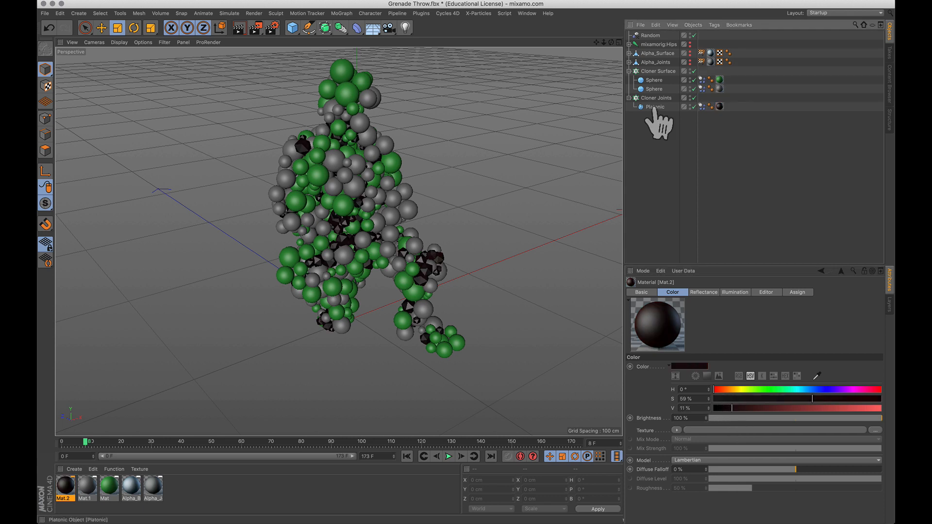
Duplicate the Platonic inside Cloner Joints and replace the duplicate's dark material with a new light grey one (S 0 %, V 80 %).
key("super")
left_click_drag(658, 119, 658, 99, "super")
double_click(198, 492)
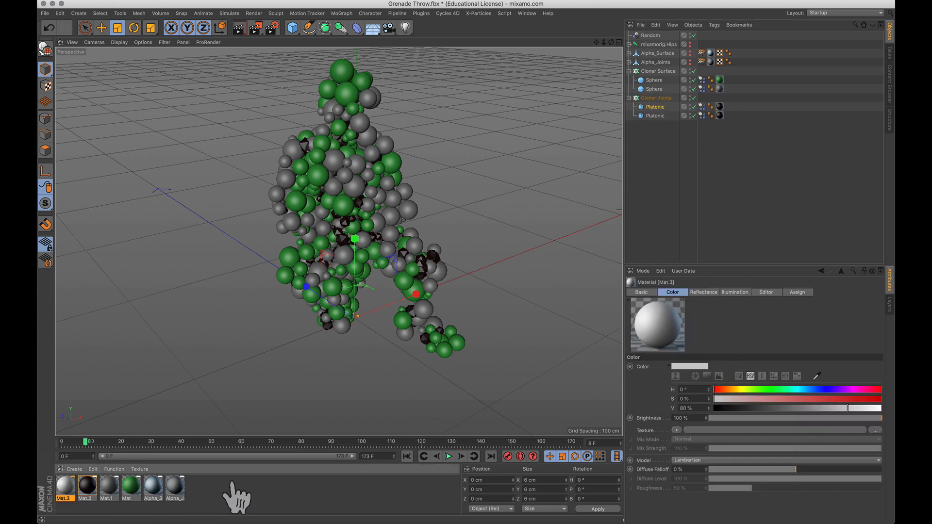
left_click_drag(664, 326, 719, 106)
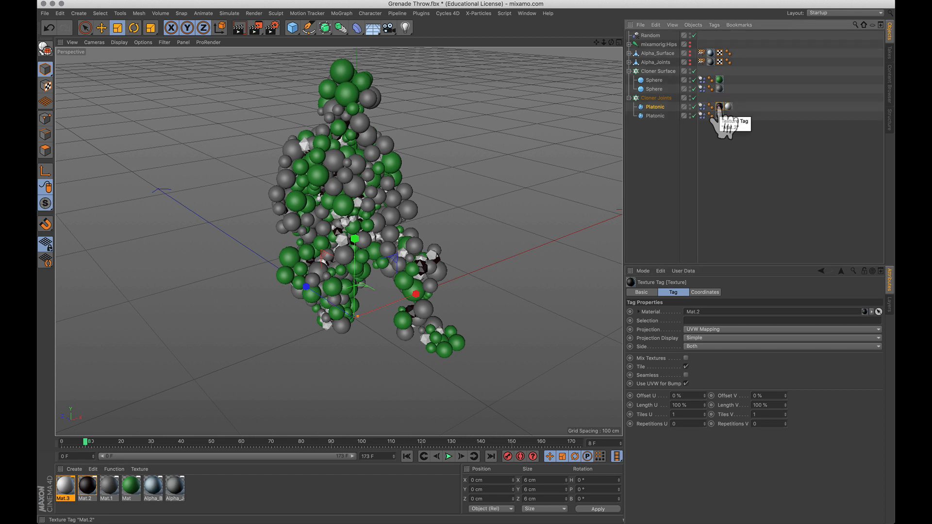
Play the animation from the first frame to review both Platonic colours in motion.
left_click(407, 456)
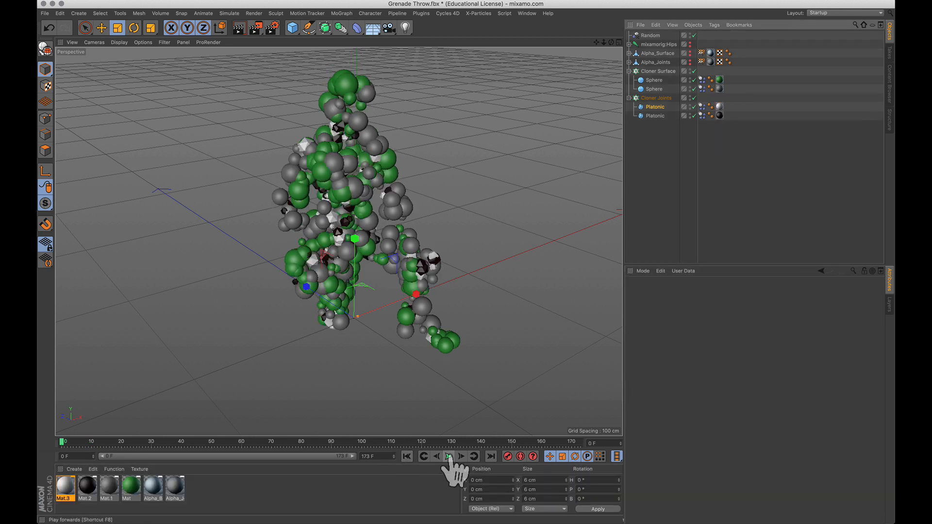
left_click(449, 457)
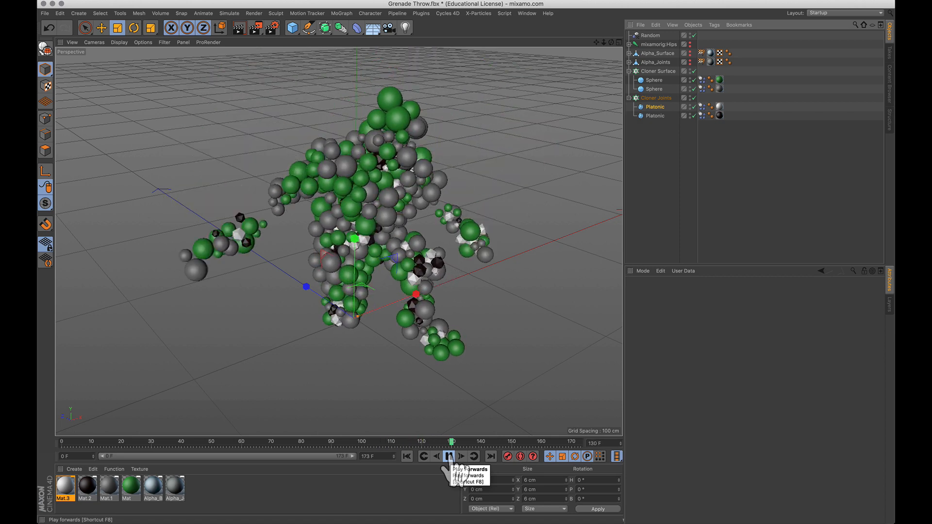
left_click(449, 460)
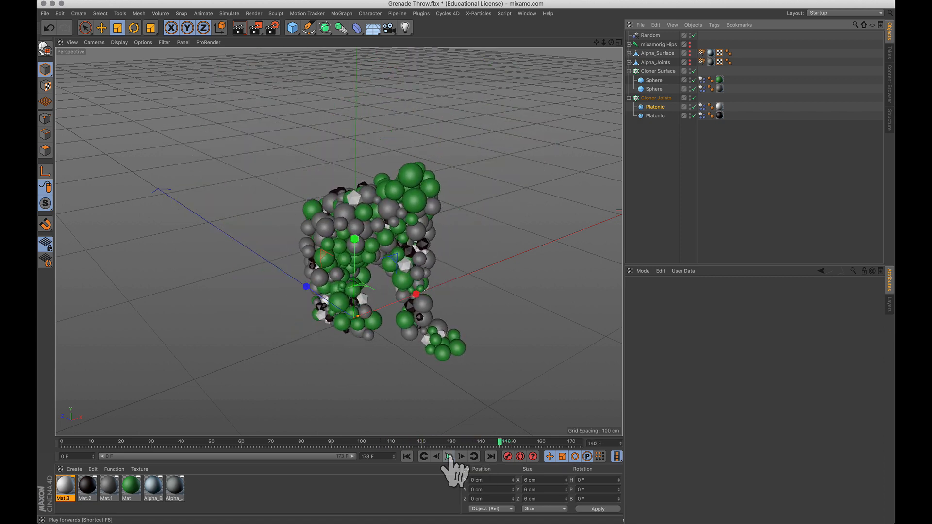
Go to frame 150 and extend the timeline's end to frame 300.
left_click(600, 444)
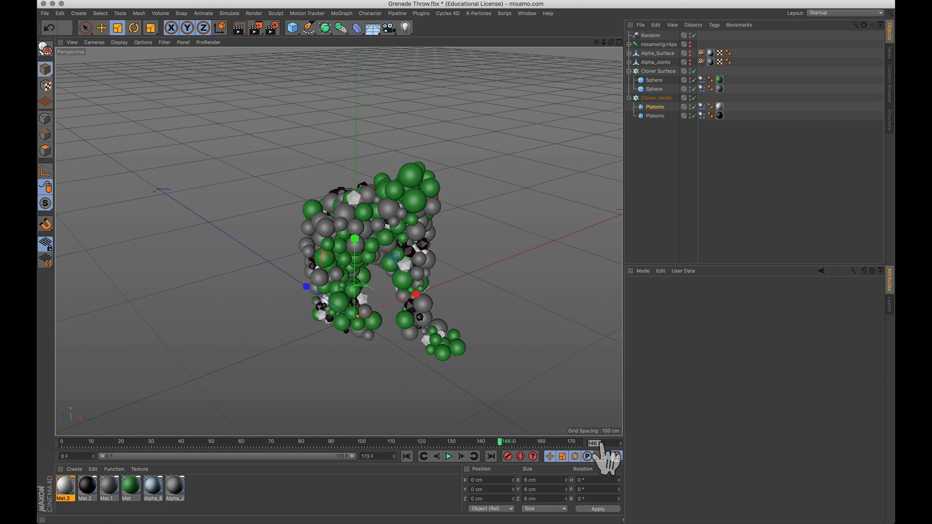
type("1")
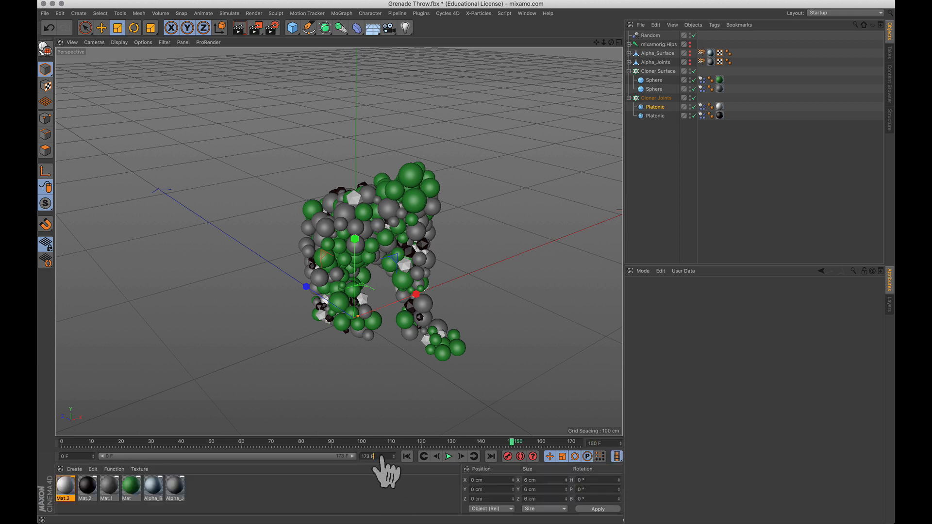
left_click_drag(381, 457, 342, 454)
type("300")
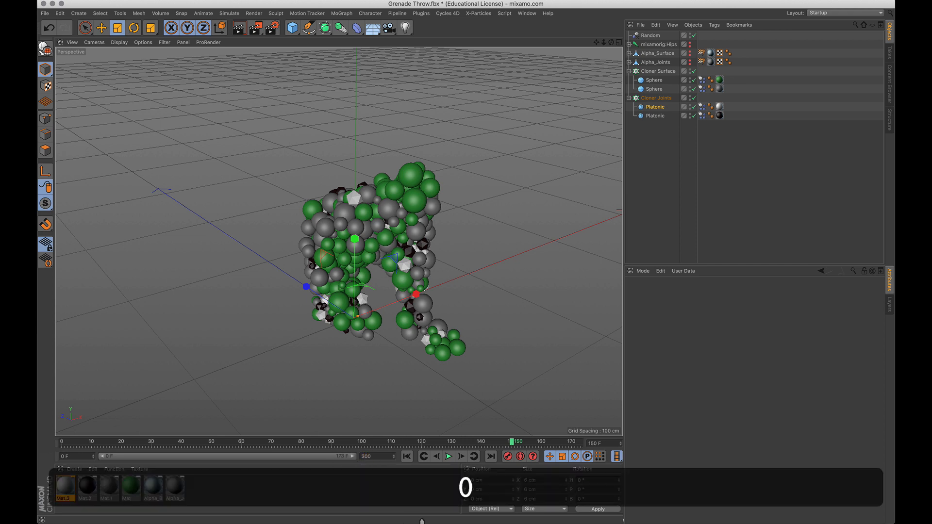
key("Return")
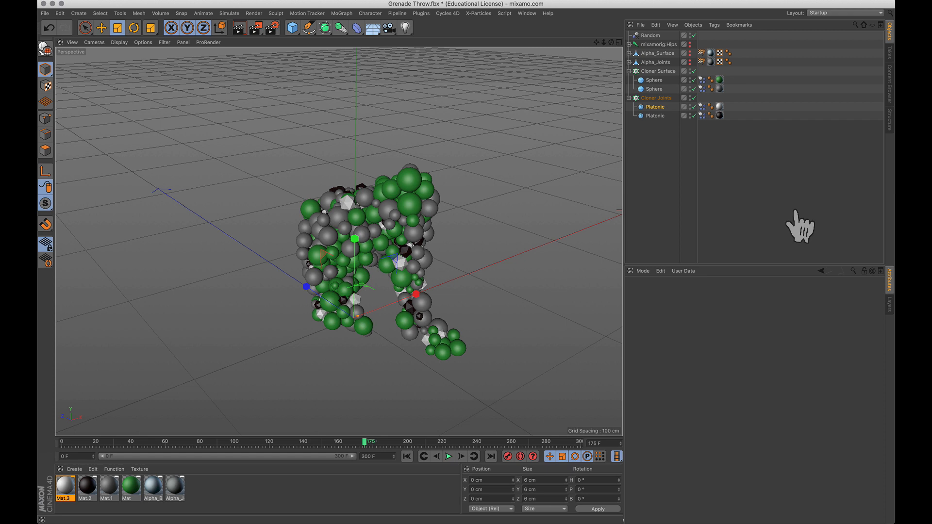
Select the Dynamics Body tags of both Spheres and both Platonics and keyframe Follow Position at 20 on frame 175.
left_click(701, 81)
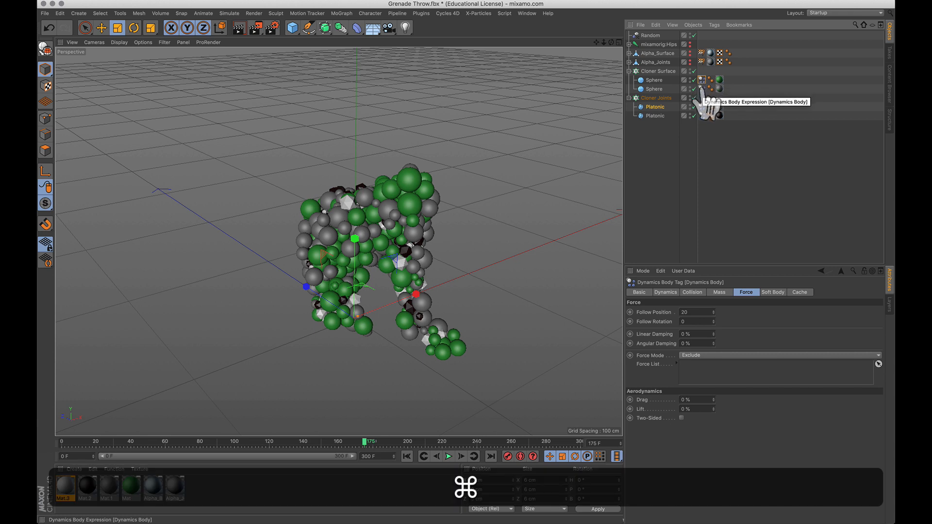
left_click(702, 89, "super")
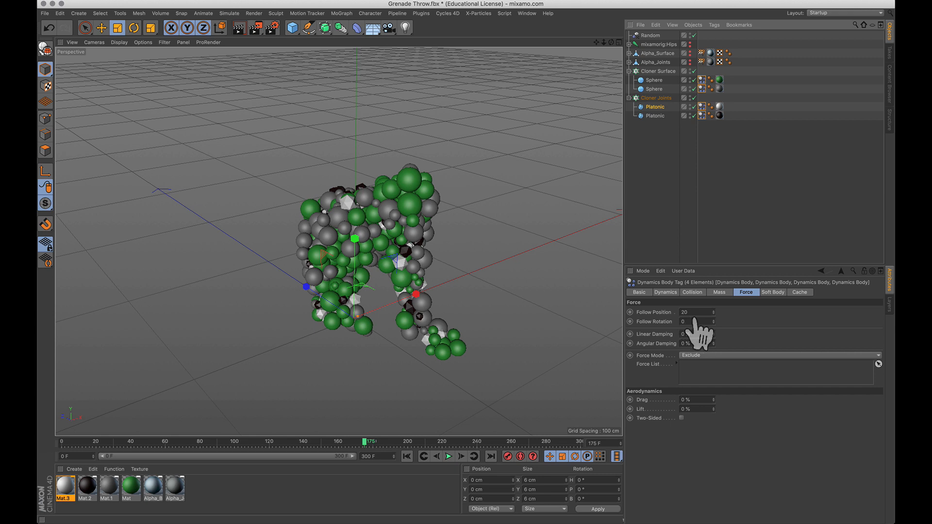
left_click(630, 312)
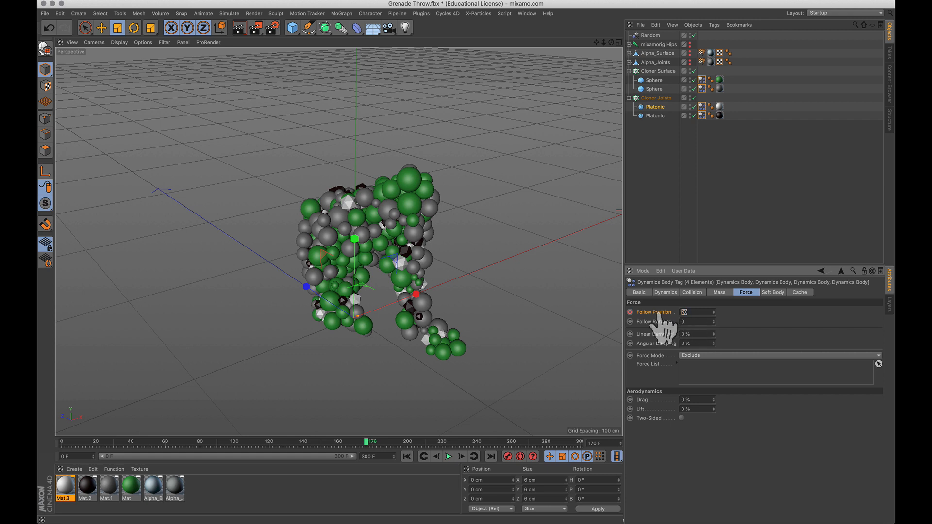
Keyframe Follow Position at 0 on frame 176 for the four Dynamics Body tags, and play the animation from the first frame to check it.
type("0")
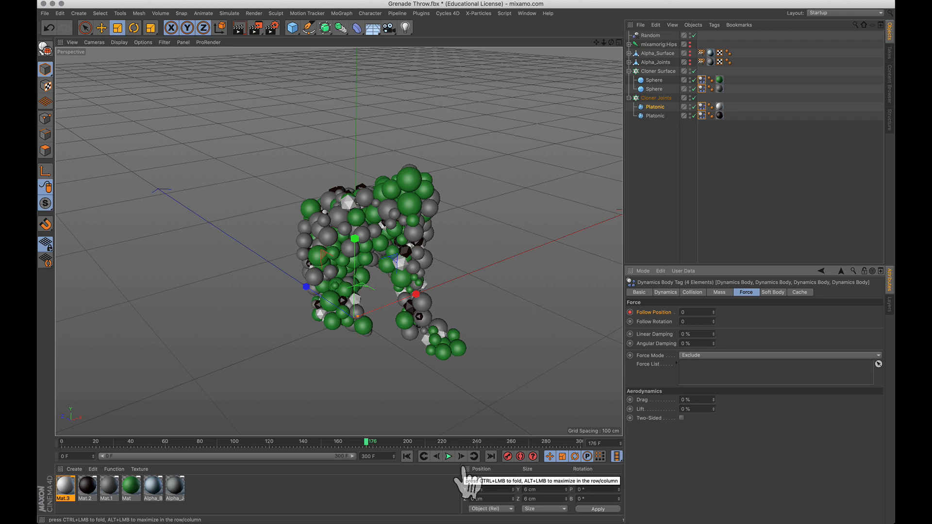
left_click(407, 456)
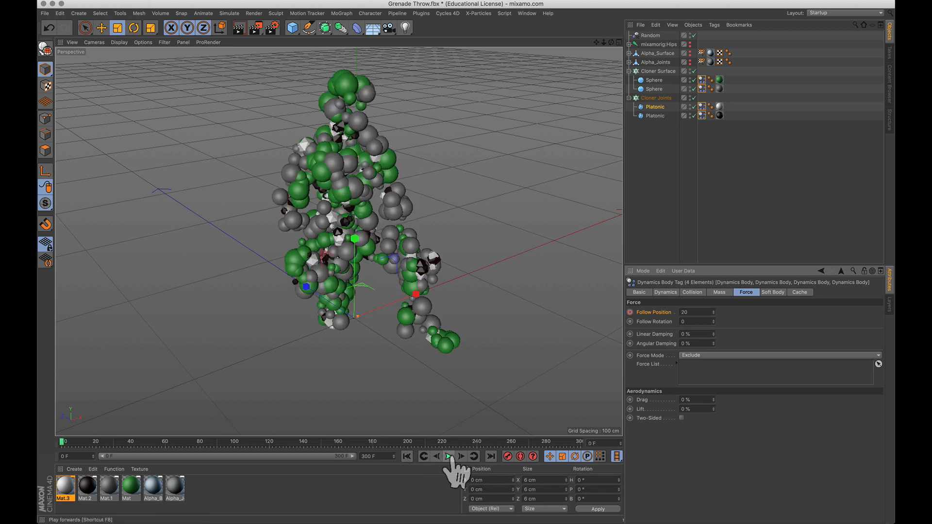
left_click(449, 456)
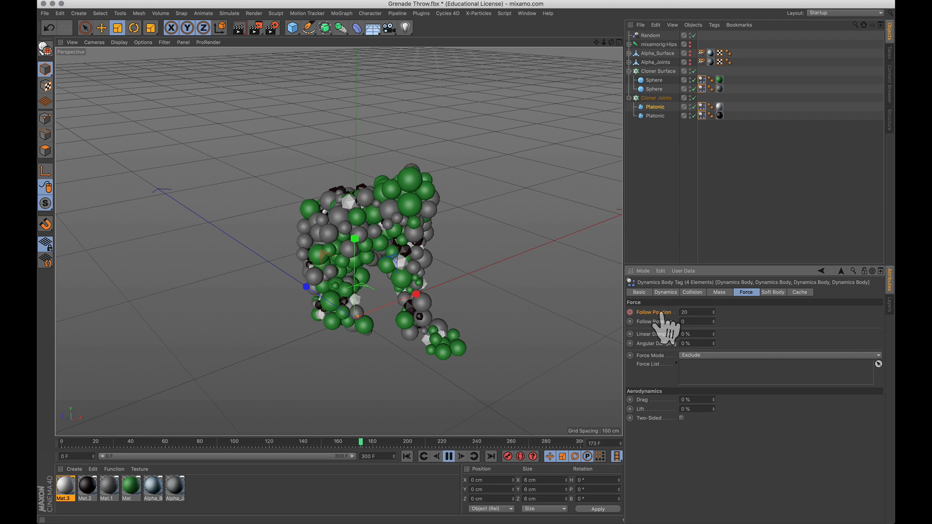
left_click(448, 456)
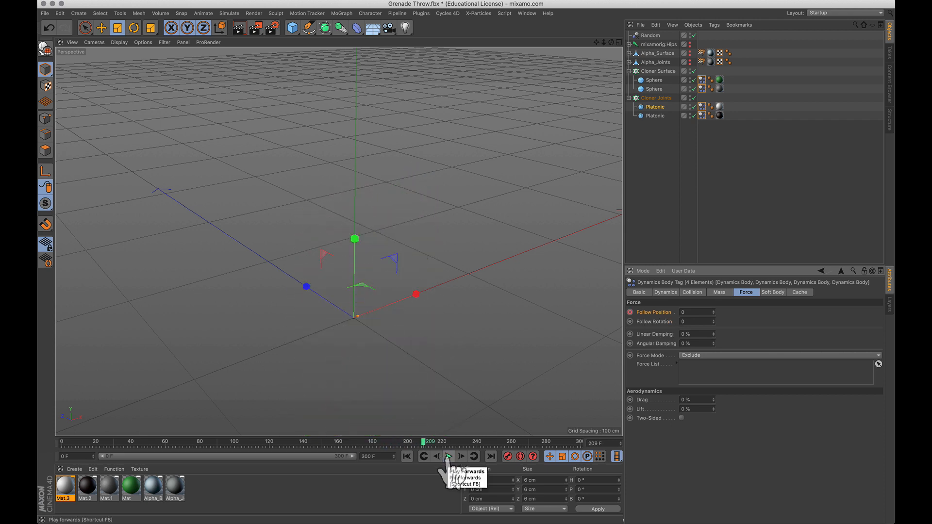
left_click(406, 457)
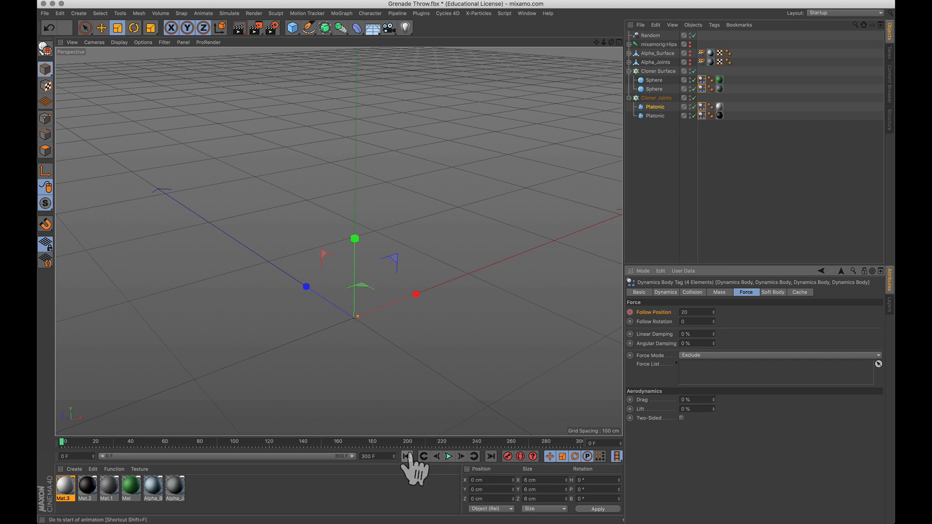
Add a Plane as the floor with a width and height of 5000 cm.
left_click(296, 30)
left_click(372, 56)
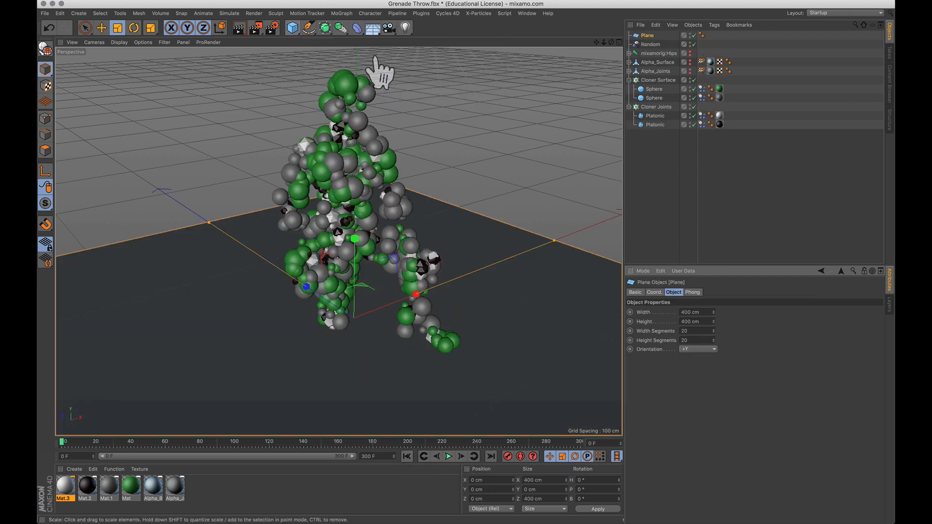
left_click(699, 312)
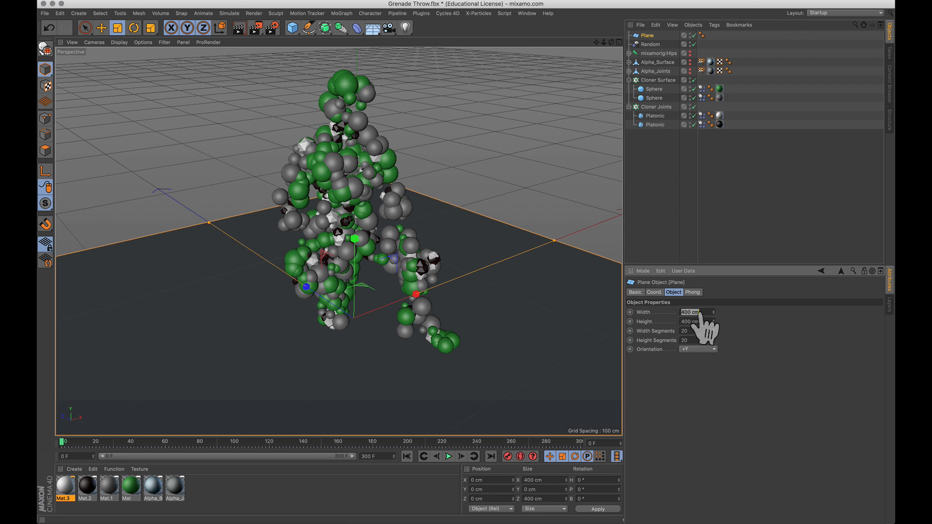
type("5000")
key("Tab")
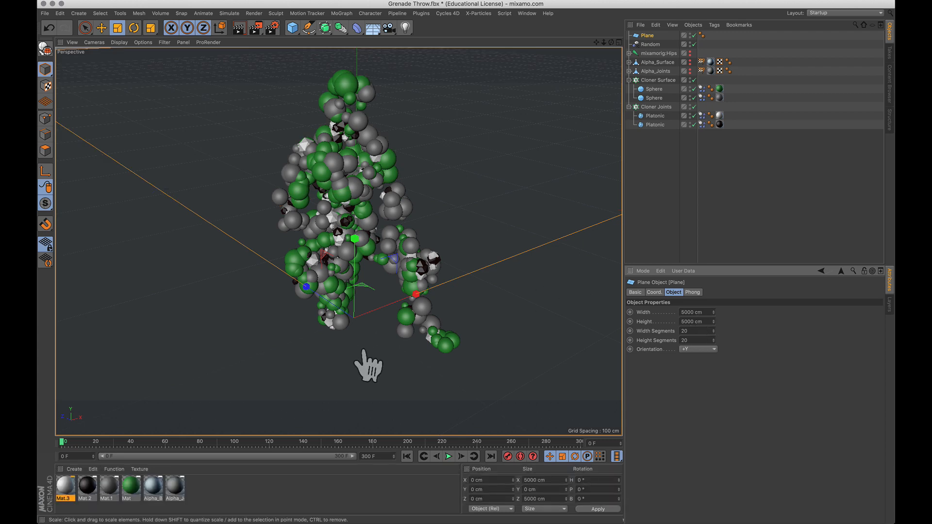
Lower the Plane beneath the character's feet by setting its Y position to -6 cm.
key("3")
left_click_drag(367, 367, 374, 316)
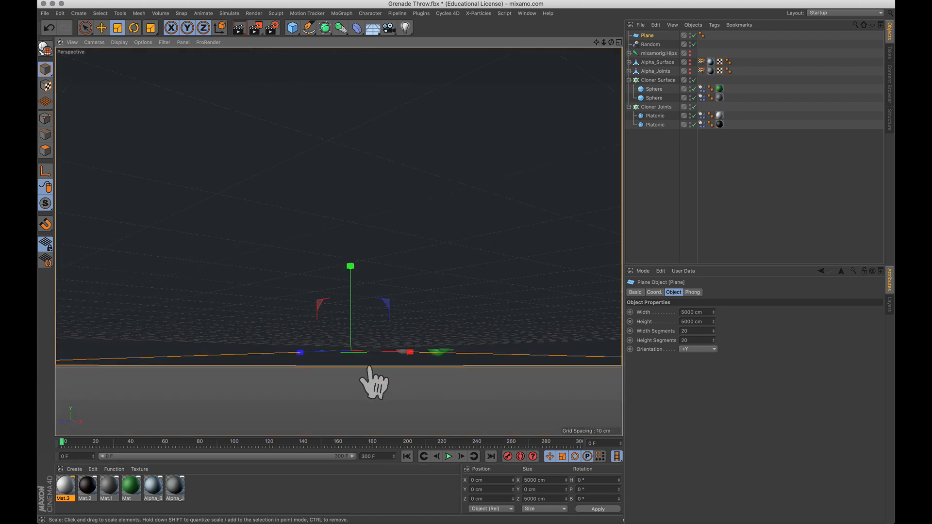
key("2")
left_click_drag(374, 383, 406, 384)
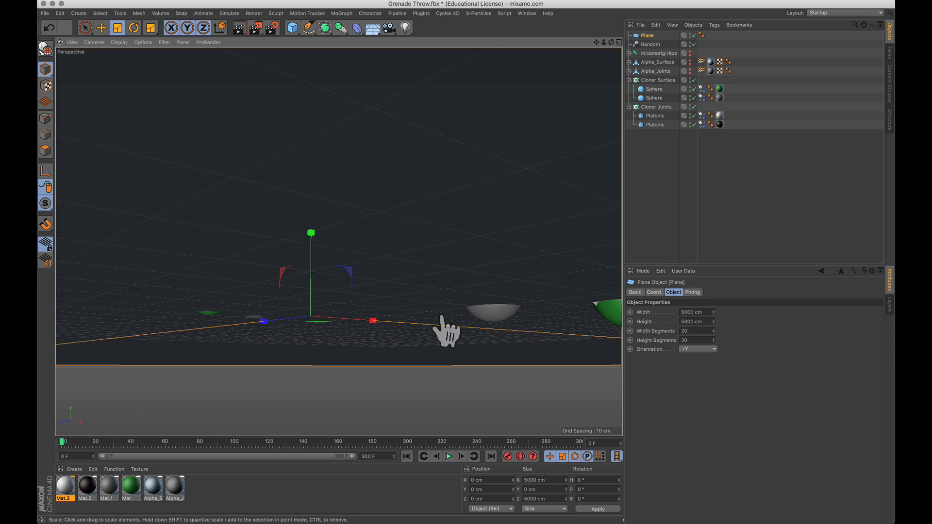
key("e")
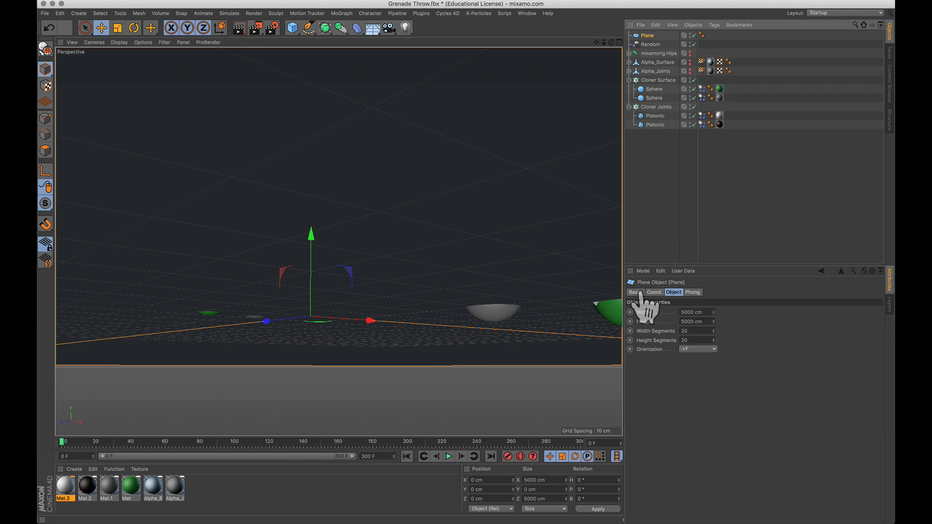
left_click(654, 293)
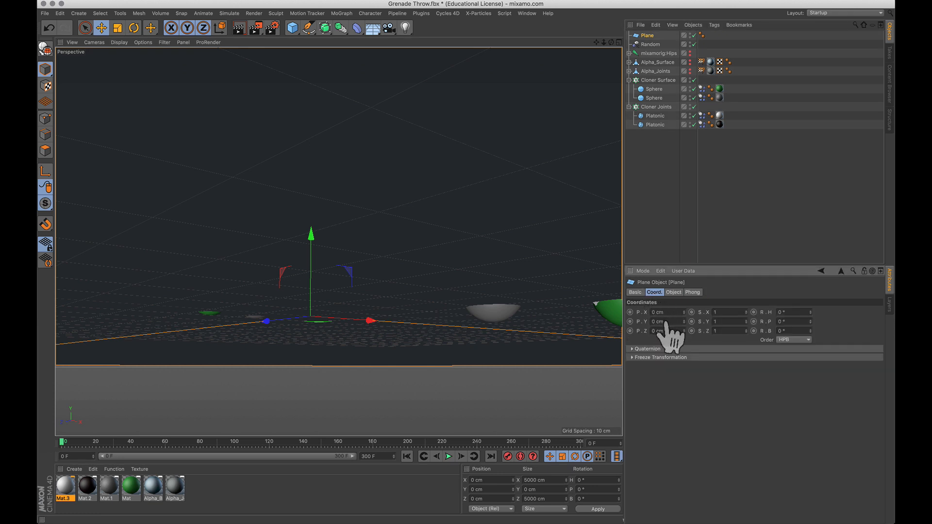
left_click(665, 322)
key("Down")
key("Down")
key("Down")
key("Down")
key("Down")
key("Down")
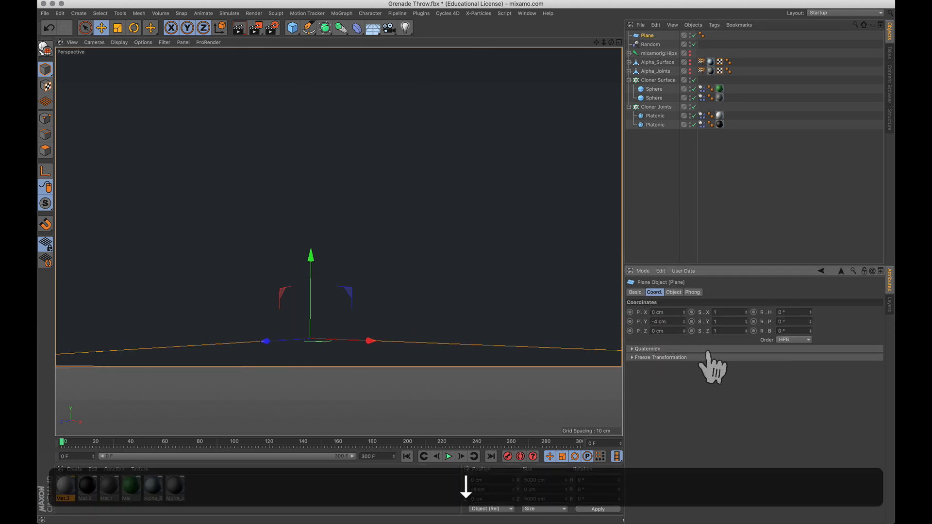
Give the Plane a Collider Body tag.
left_click(449, 457)
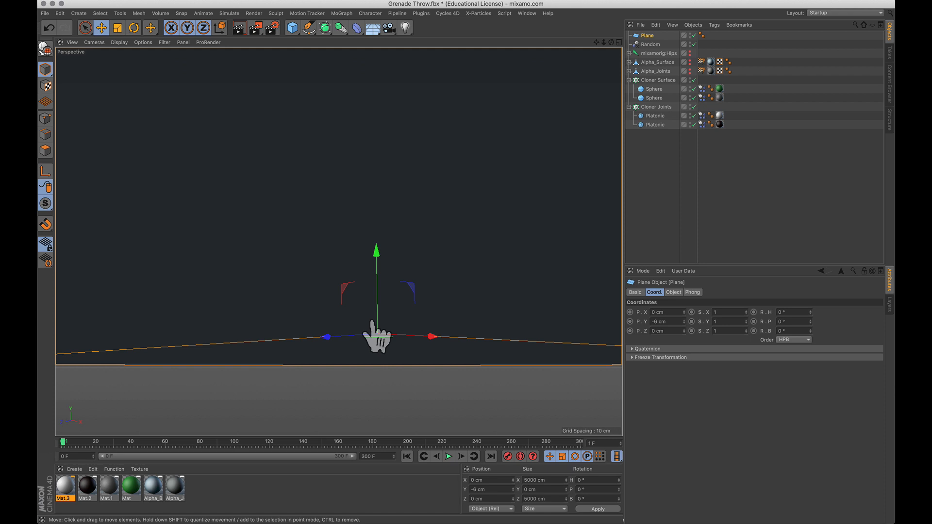
left_click_drag(447, 298, 450, 333)
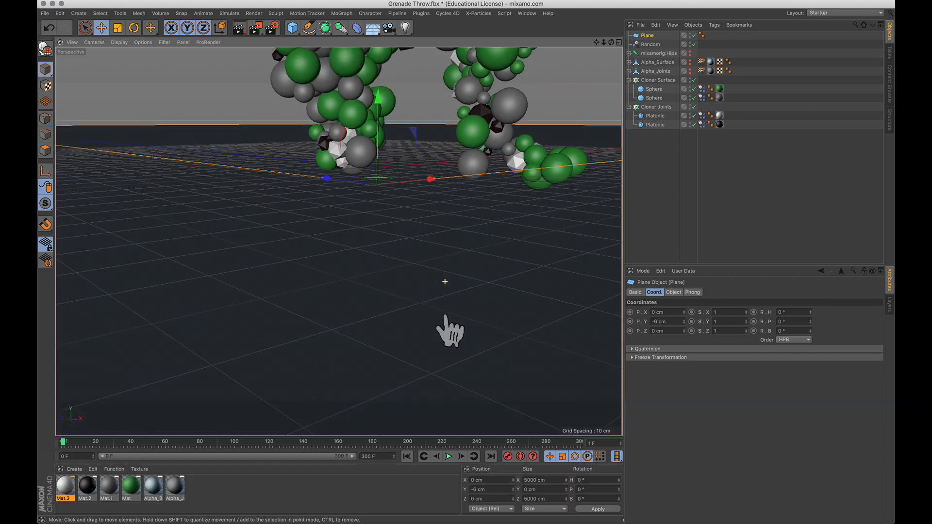
key("2")
left_click_drag(446, 260, 399, 320)
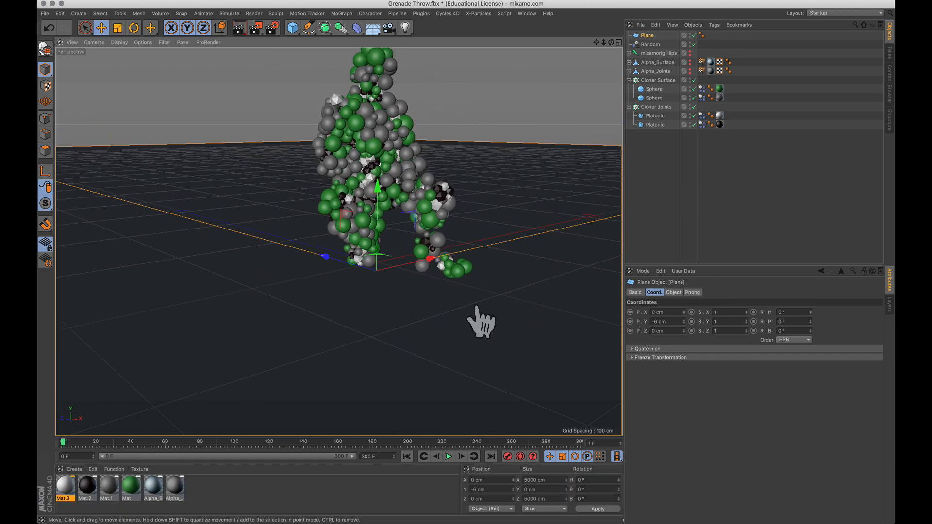
right_click(650, 35)
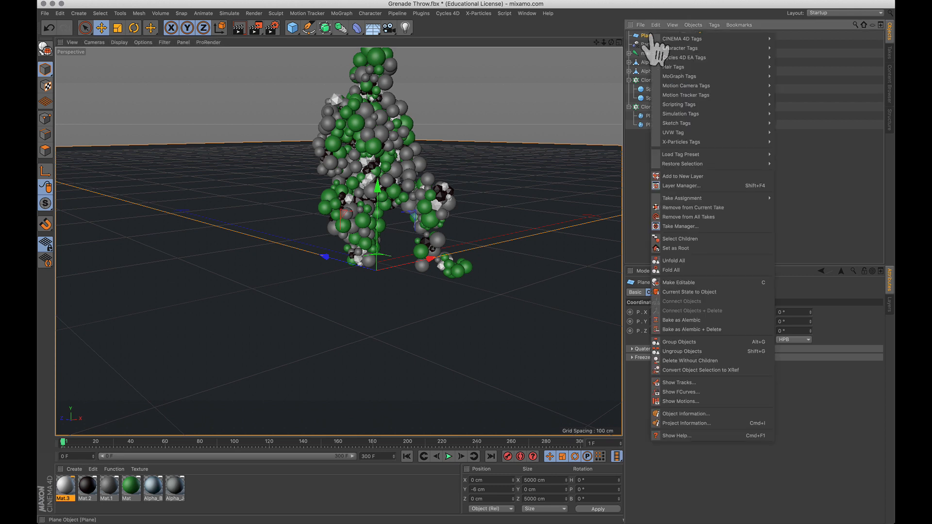
mouse_move(709, 113)
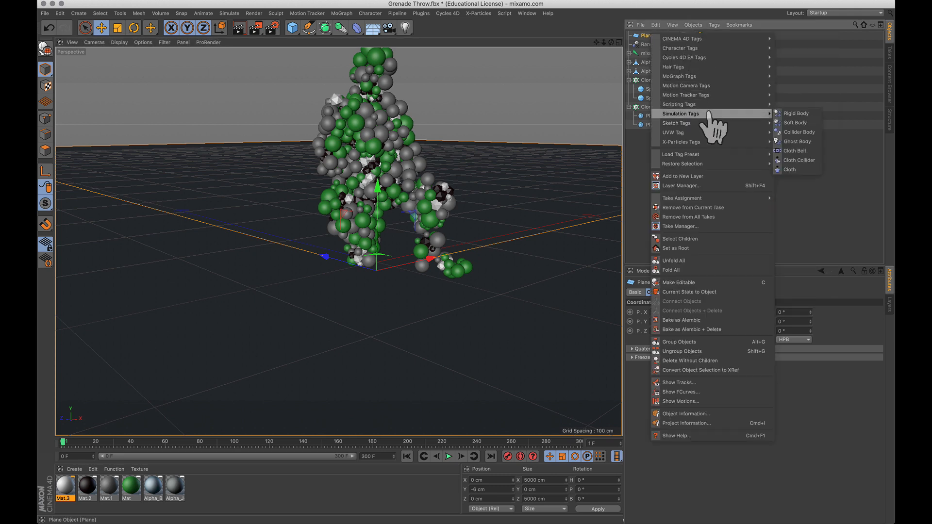
left_click(792, 132)
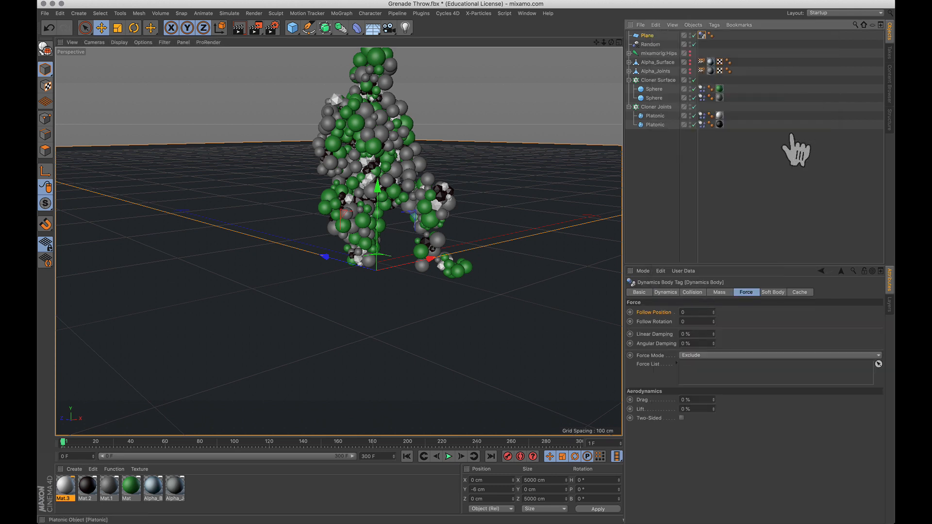
Play the simulation to frame 220 to examine how the clones fall onto the Plane.
left_click(448, 456)
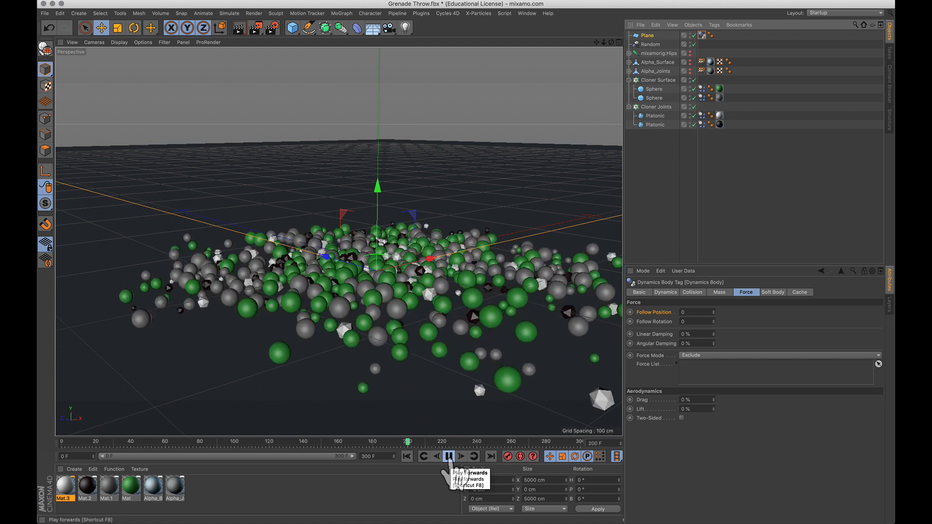
left_click(449, 456)
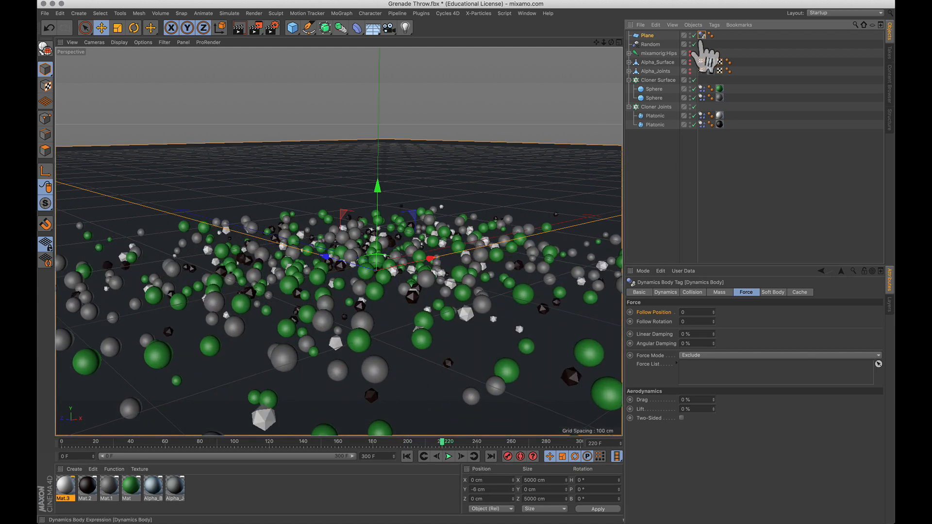
left_click(702, 89)
left_click(701, 98)
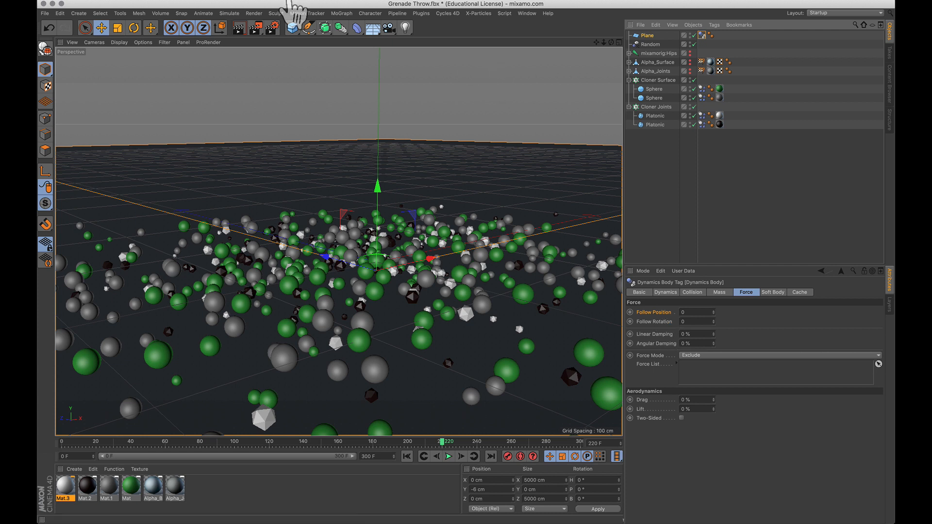
Add an Attractor particle force and give its falloff a Spherical Field.
left_click(228, 14)
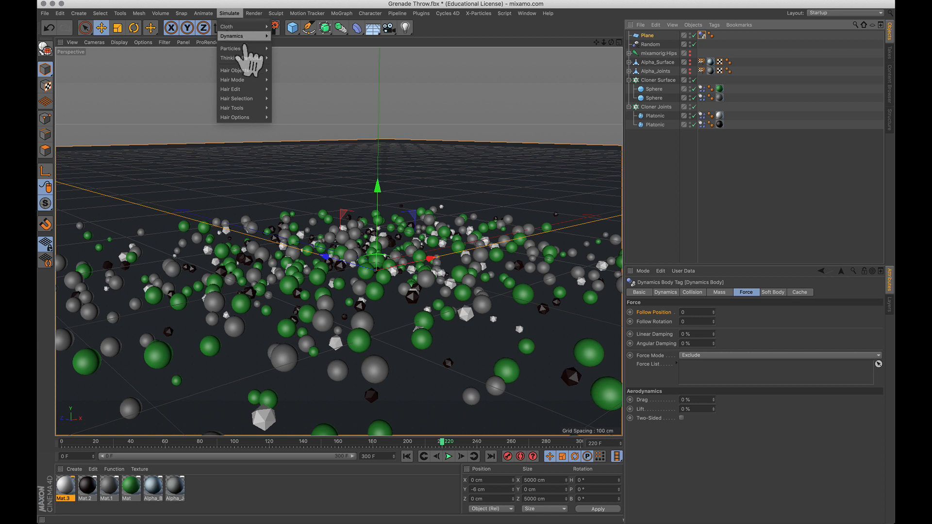
mouse_move(238, 48)
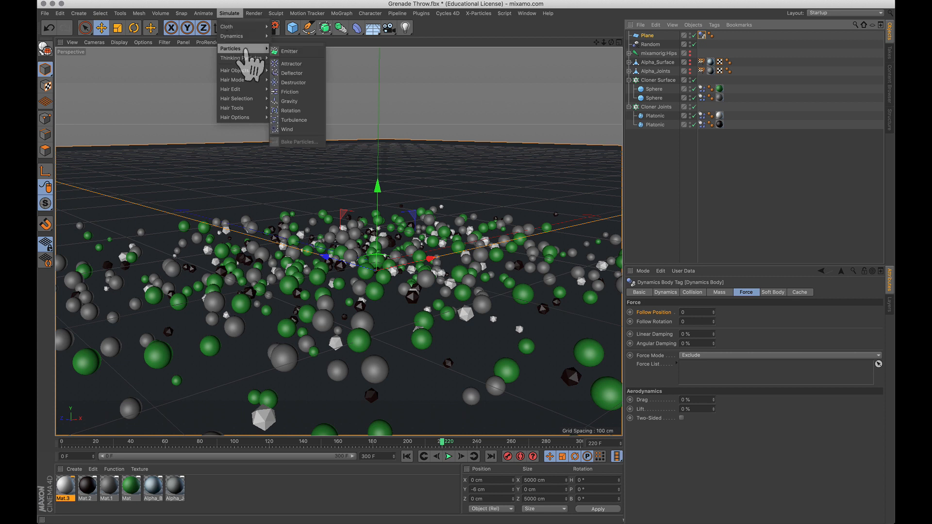
left_click(292, 63)
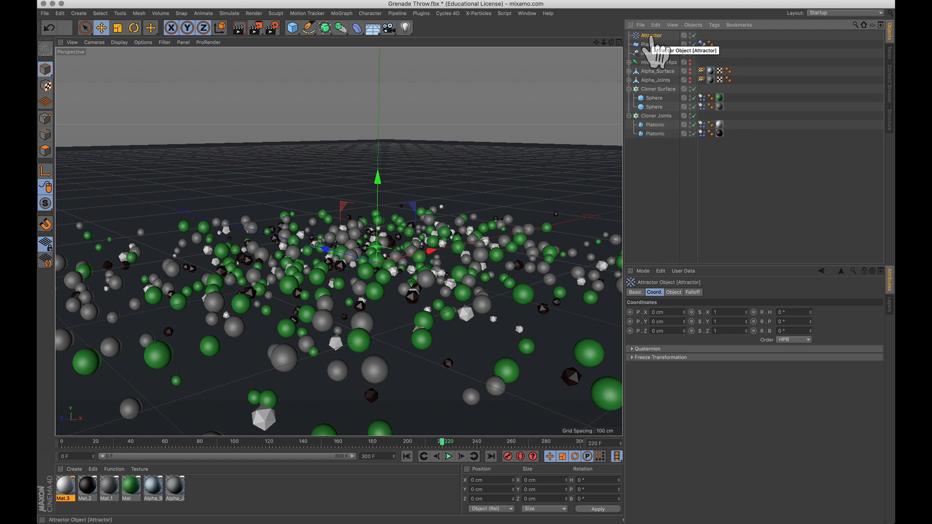
left_click(693, 292)
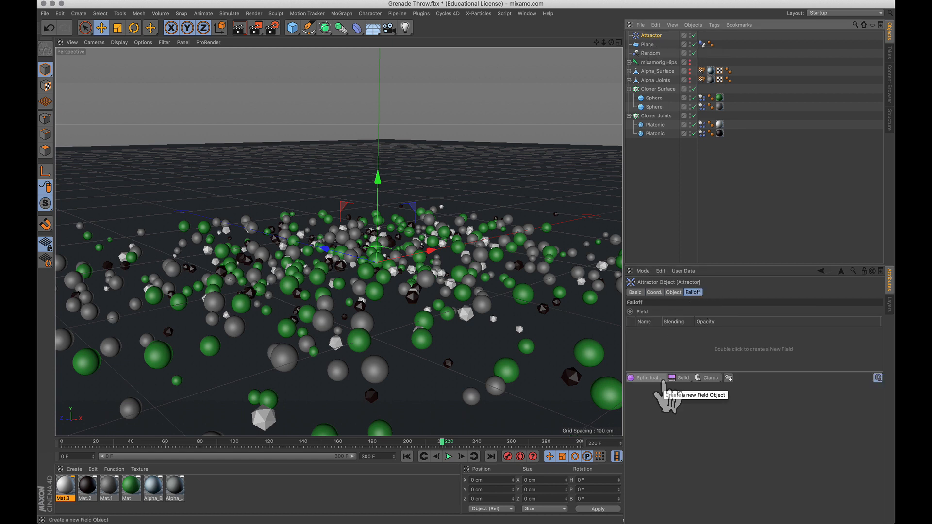
left_click(662, 382)
left_click(706, 417)
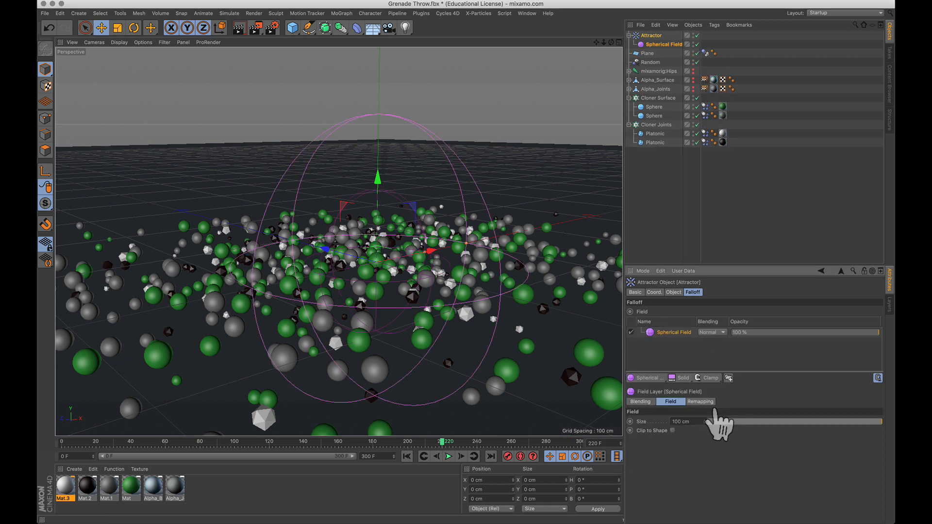
Set the Attractor's Strength to 0 and keyframe it on frame 175.
left_click(673, 292)
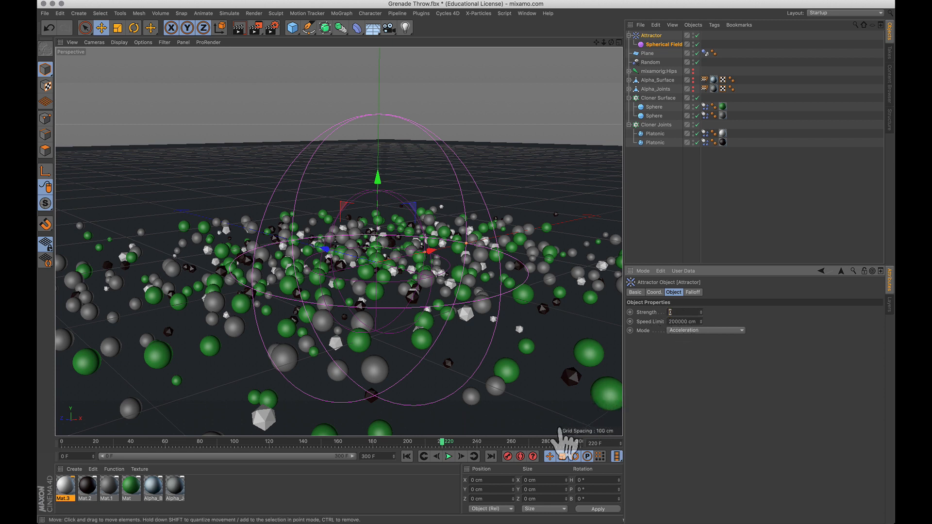
left_click_drag(605, 445, 577, 445)
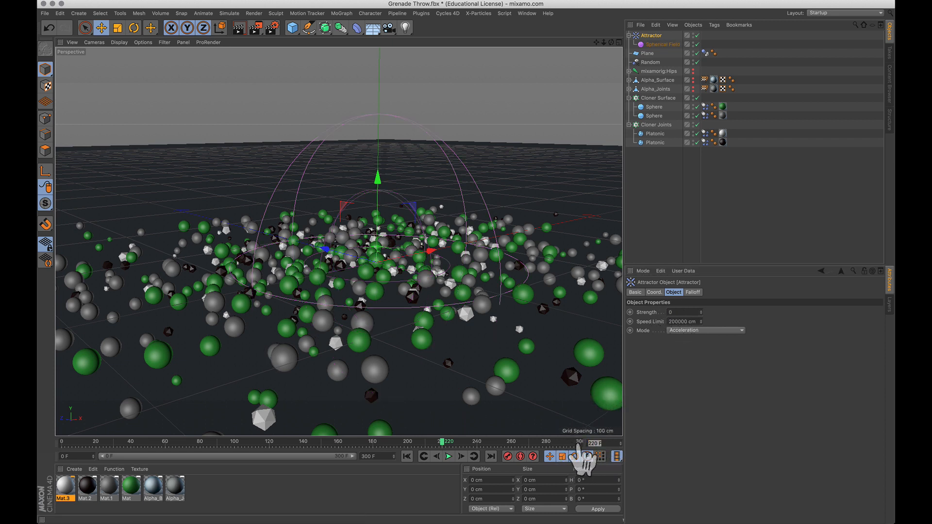
type("175")
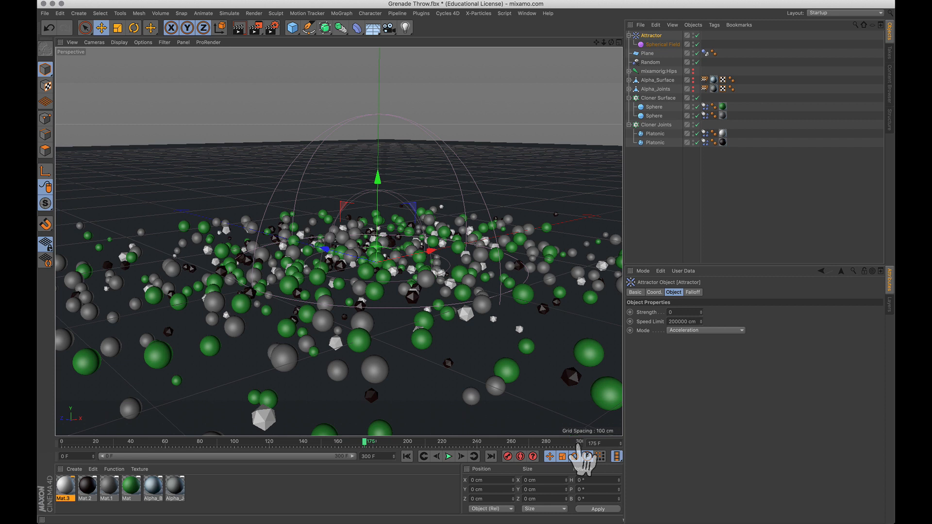
left_click(629, 312)
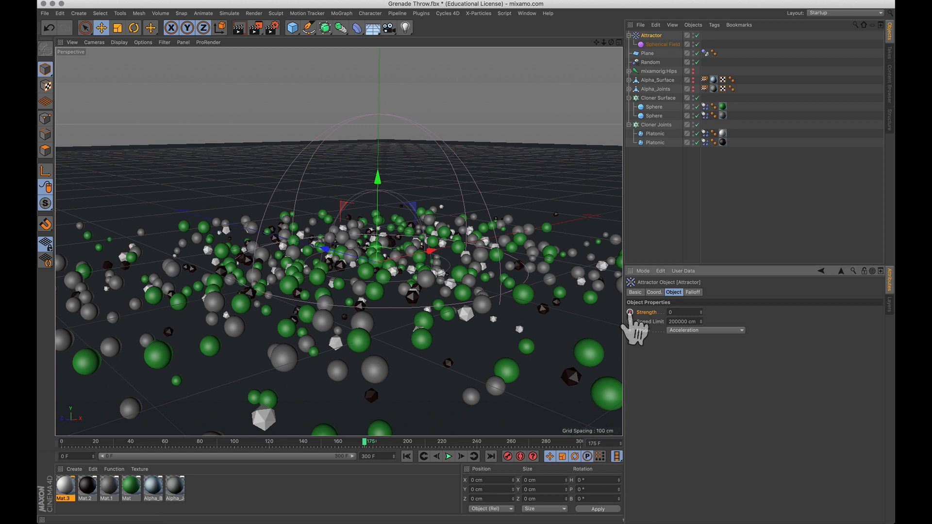
Keyframe the Attractor's Strength at -1000 on frame 176 and play the animation from the first frame.
left_click(462, 456)
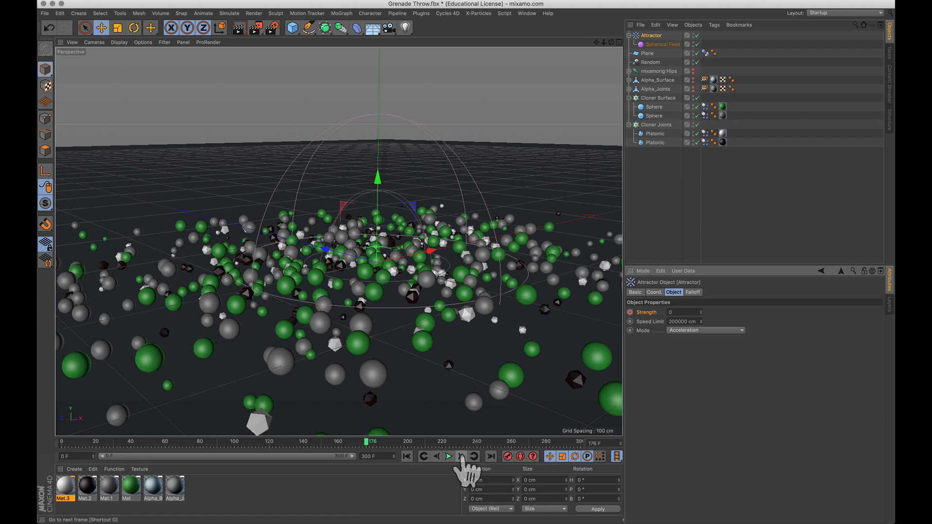
type("2")
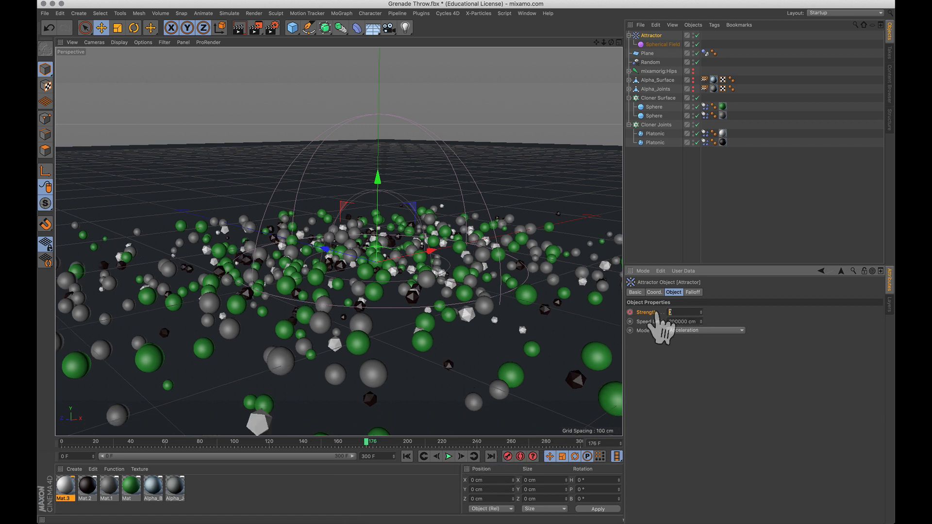
key("BackSpace")
type("-1000")
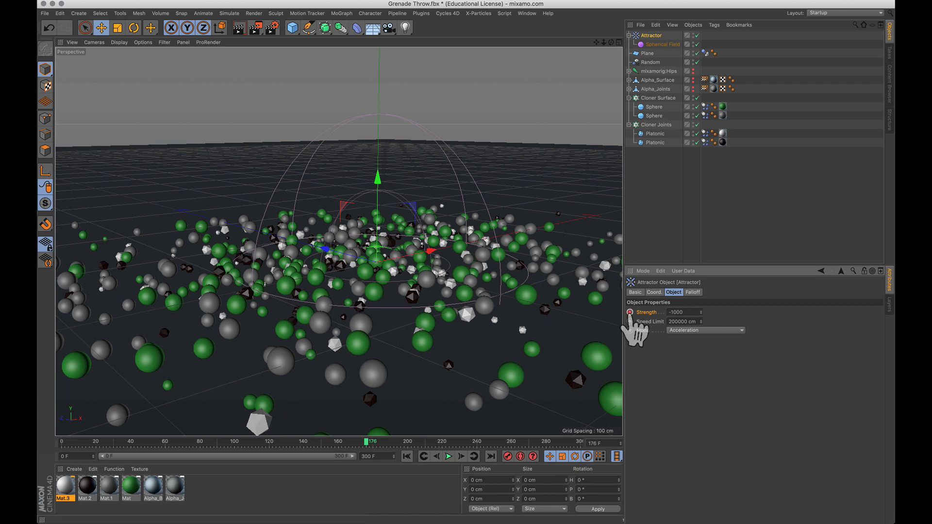
left_click(407, 456)
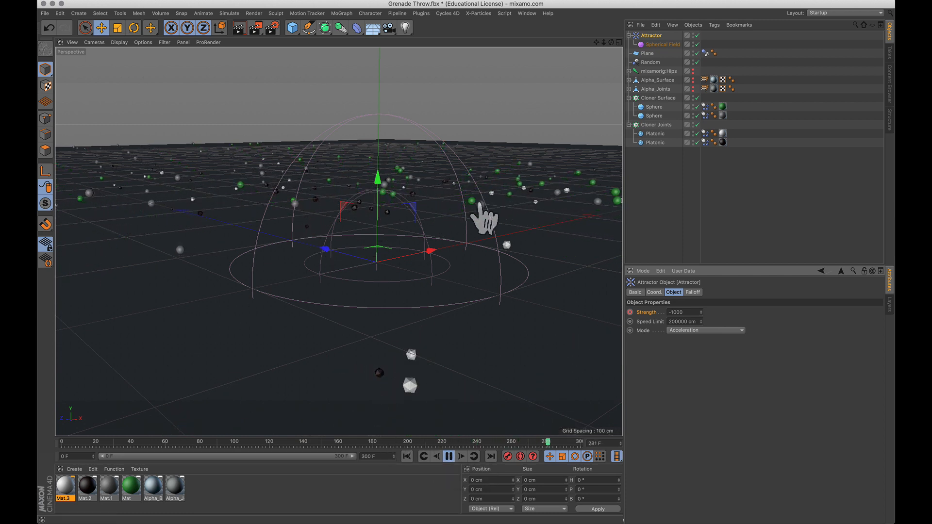
Set the Attractor's Strength keyframe on frame 176 to -3000 and step through the keyframes to check it.
key("F8")
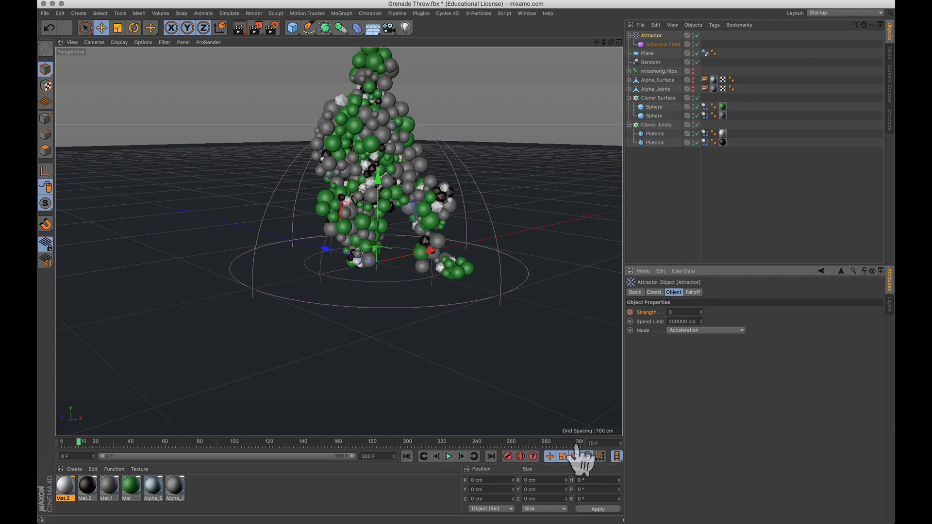
left_click(473, 458)
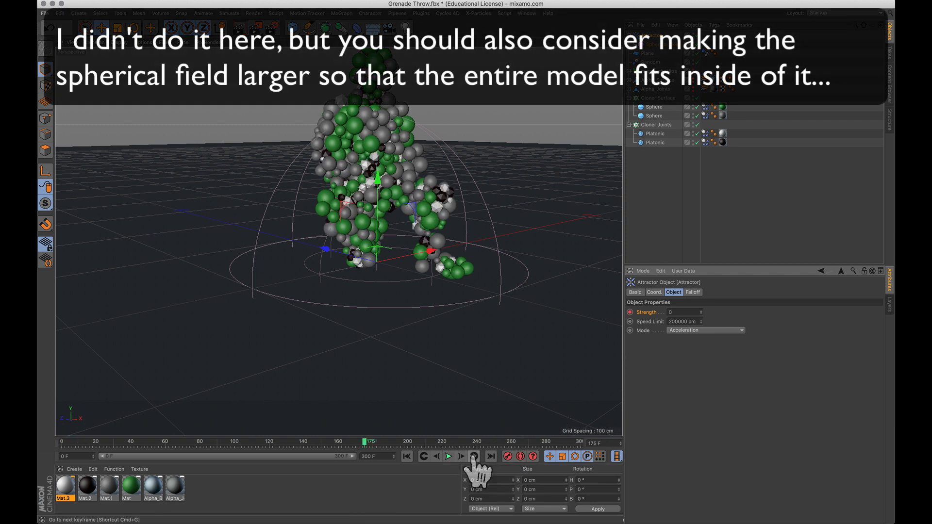
double_click(682, 313)
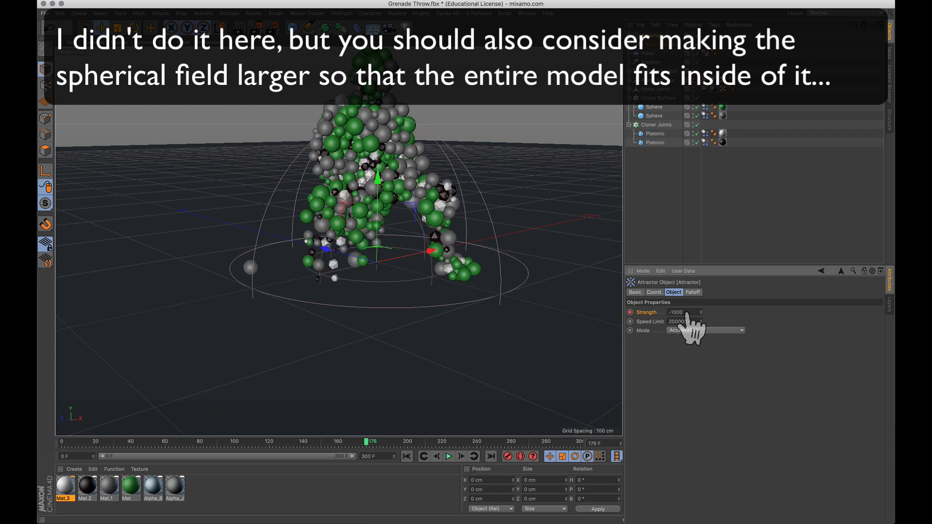
type("-3000")
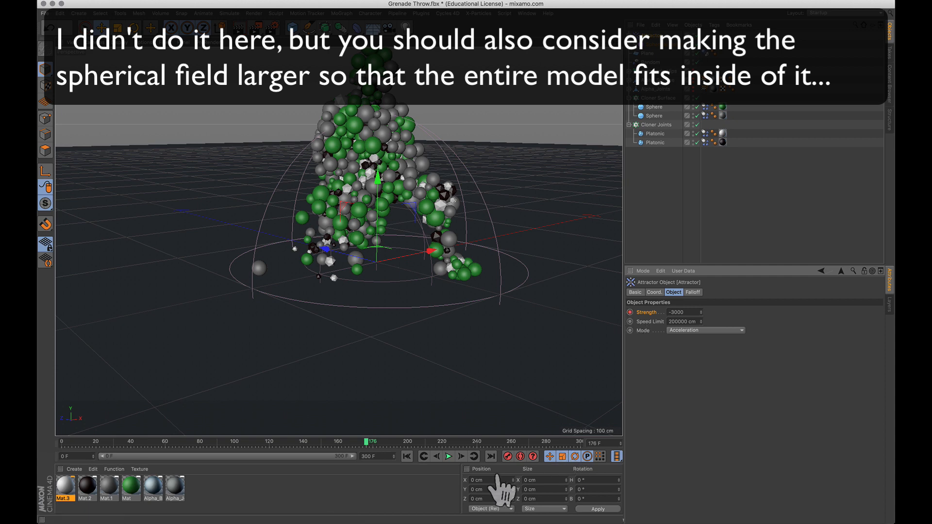
key("f")
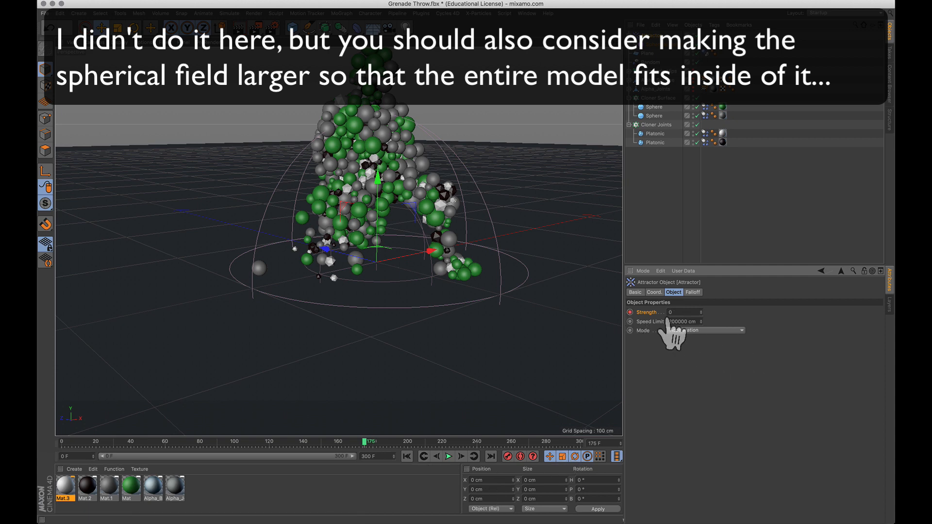
left_click(473, 458)
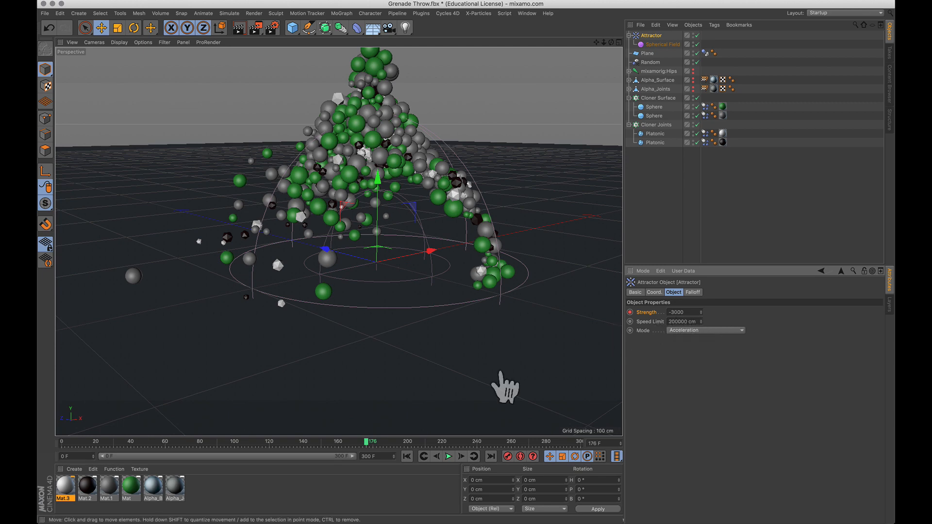
Play the simulation from frame 176 and again from the first frame to examine how the clones burst apart.
left_click(448, 456)
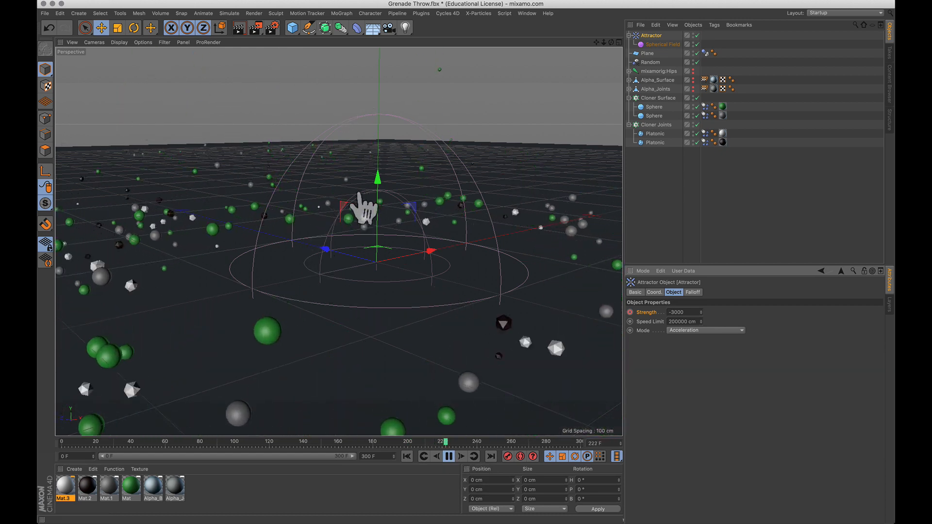
left_click(447, 457)
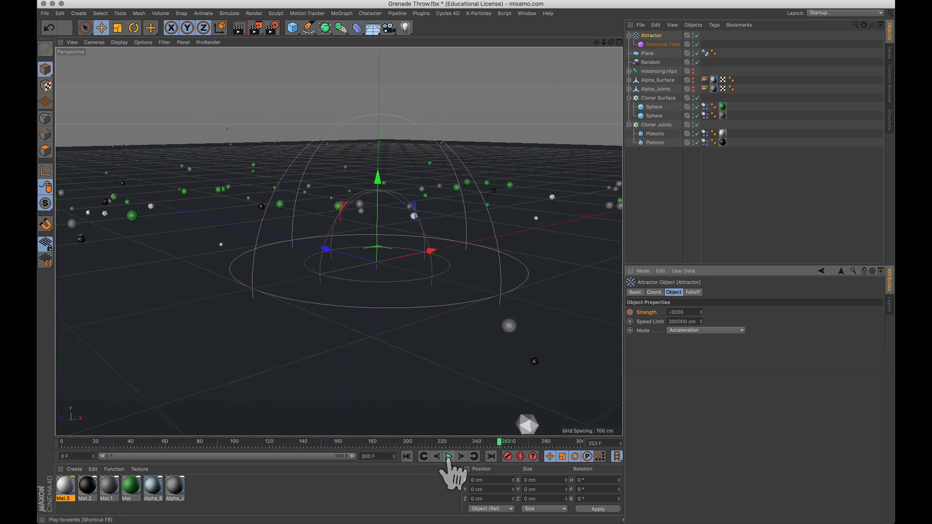
left_click(407, 456)
left_click(449, 456)
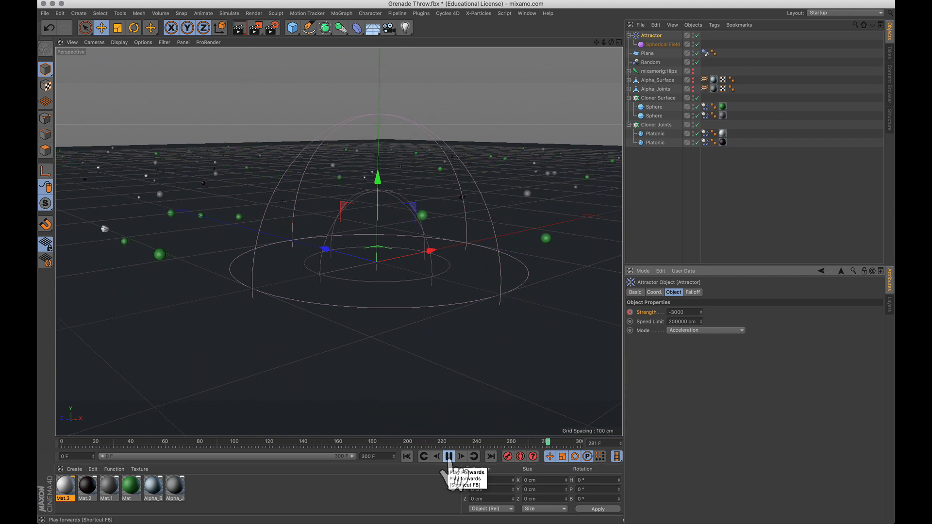
left_click(447, 459)
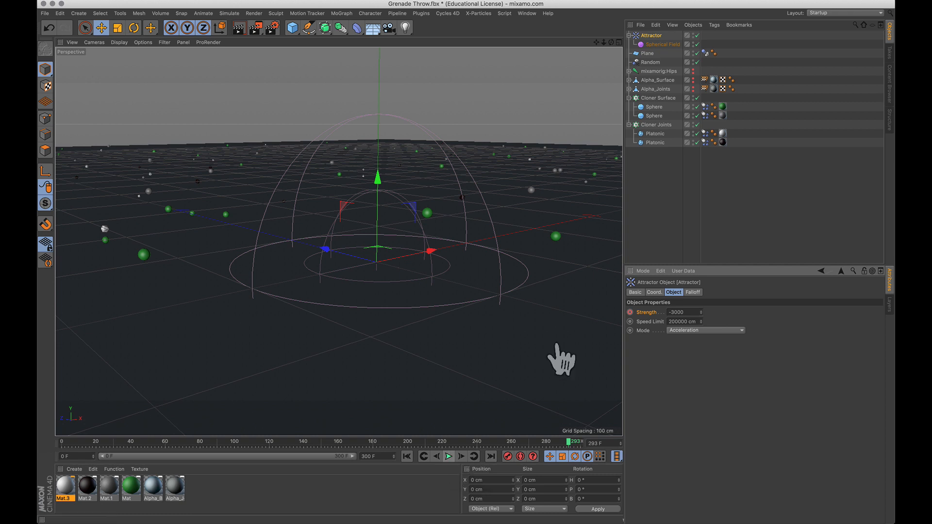
Review the settings of Cloner Surface, Cloner Joints and their Sphere and Platonic children.
left_click(652, 108)
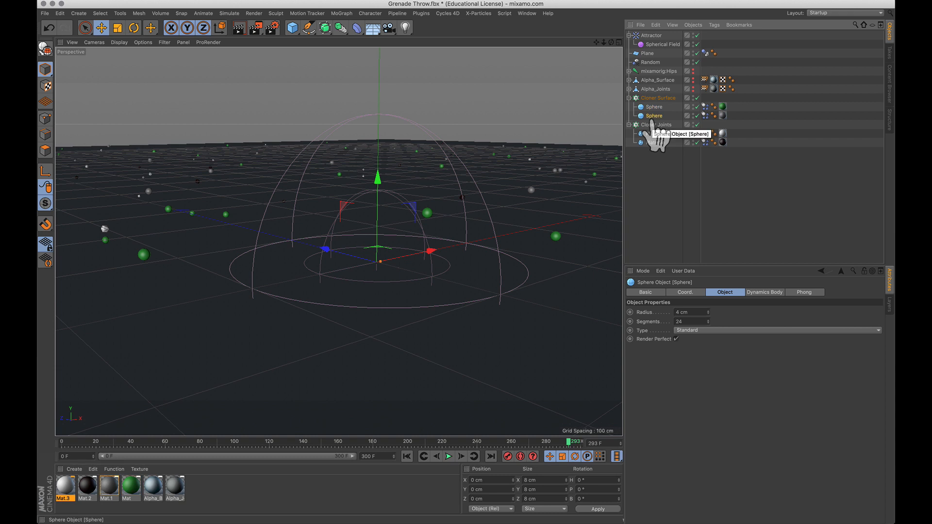
left_click(658, 98)
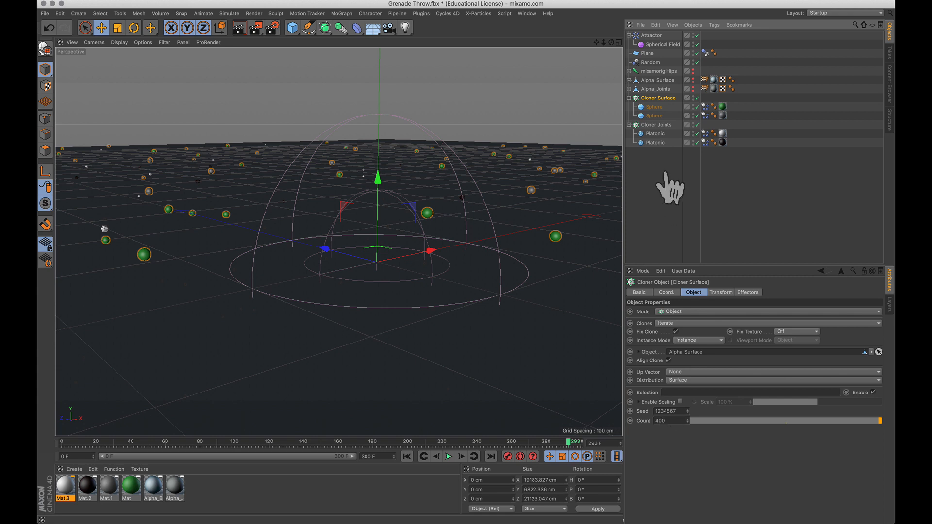
left_click(653, 125)
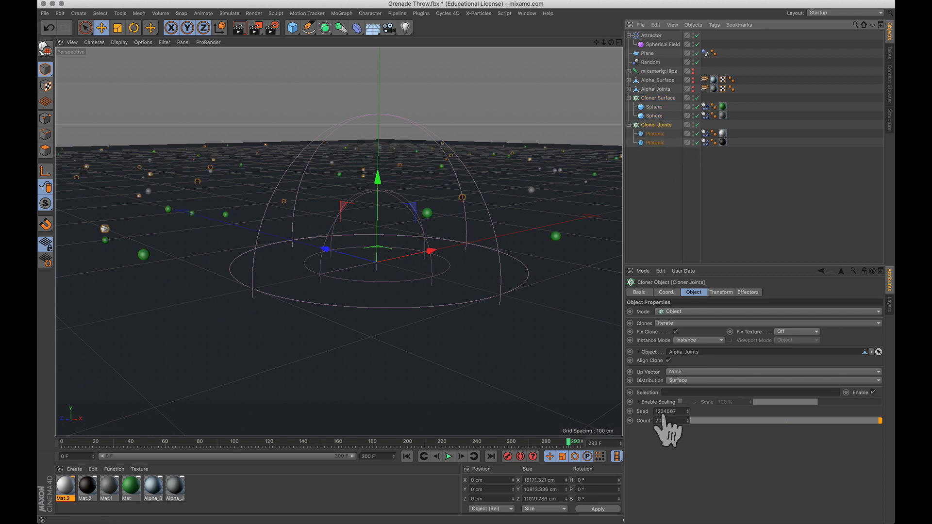
left_click(653, 107)
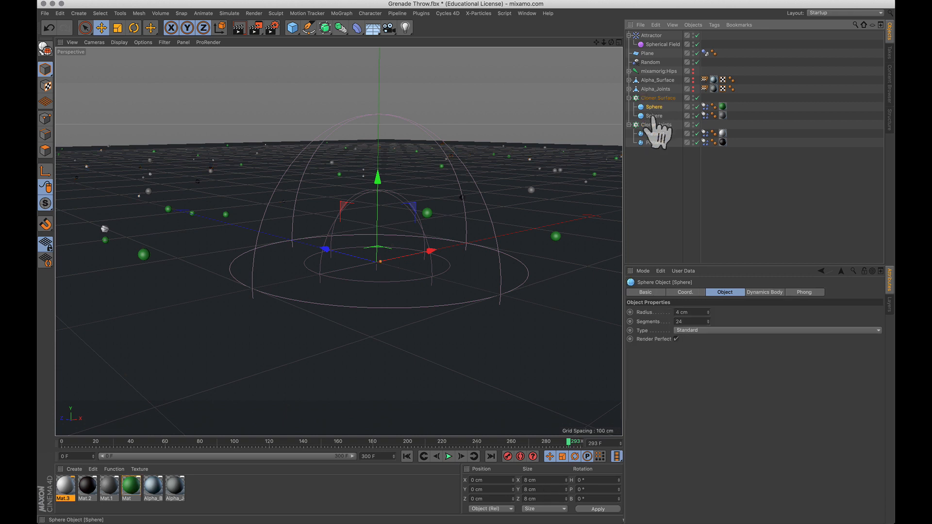
left_click(655, 134)
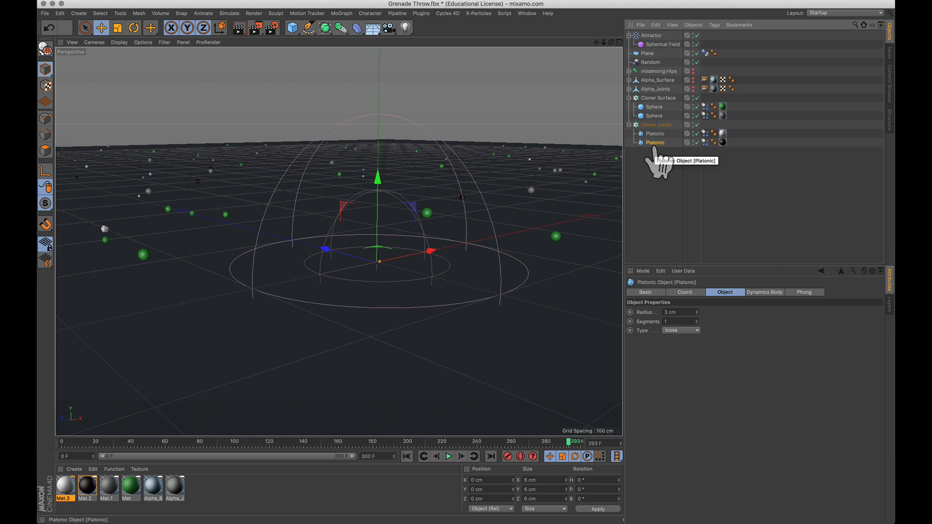
Collapse the hierarchies of Cloner Joints, Cloner Surface and the Attractor.
left_click(629, 125)
left_click(629, 97)
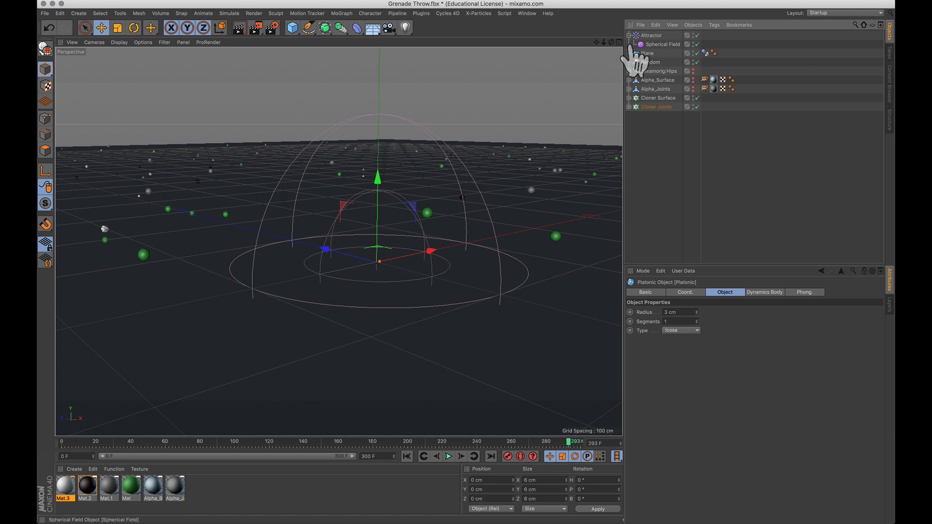
left_click(629, 35)
Duplicate Cloner Surface and make the copy editable.
left_click(650, 90)
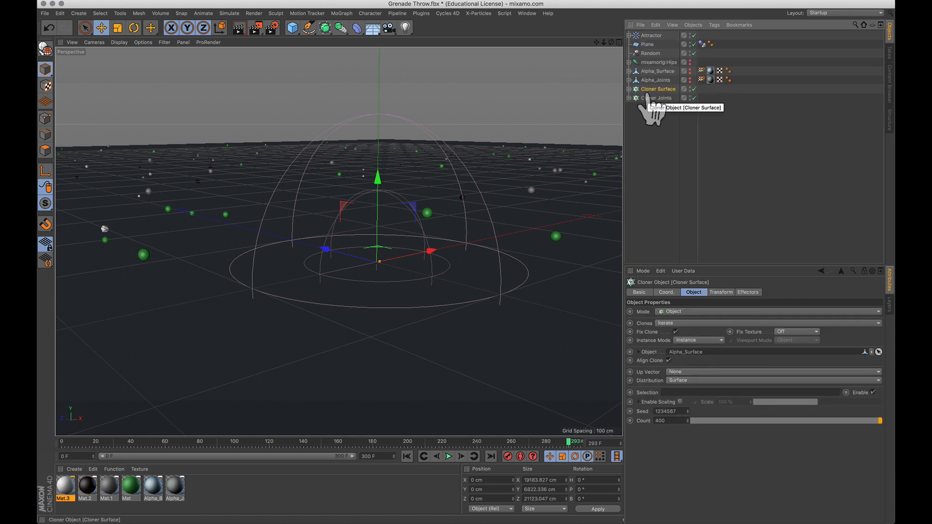
key("super")
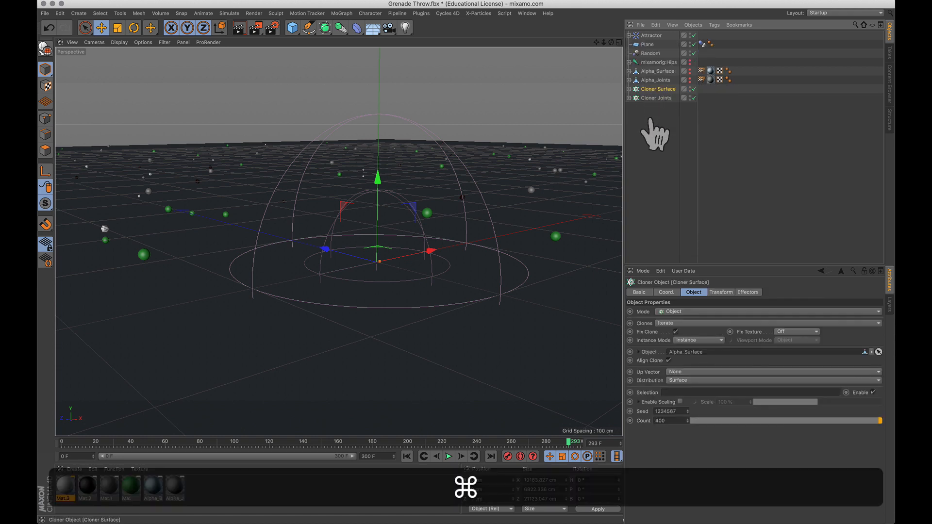
key("super+c")
key("super+v")
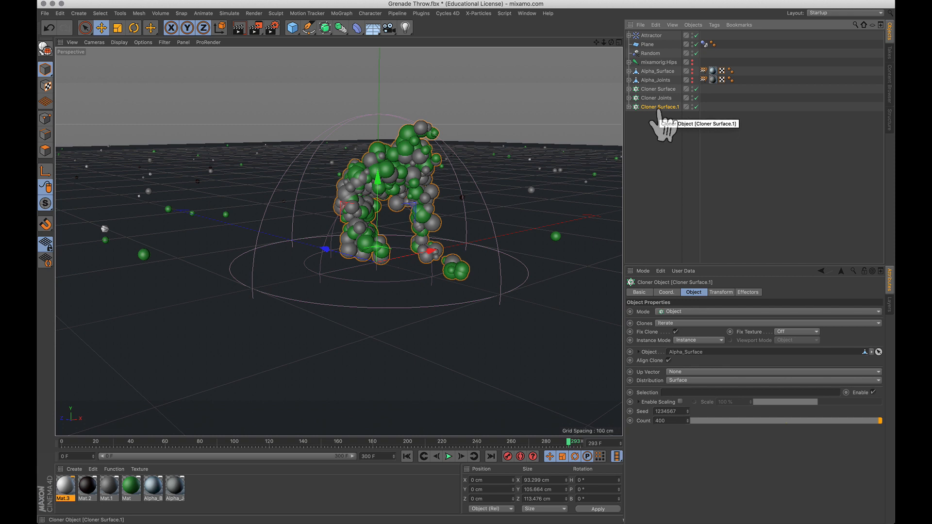
key("c")
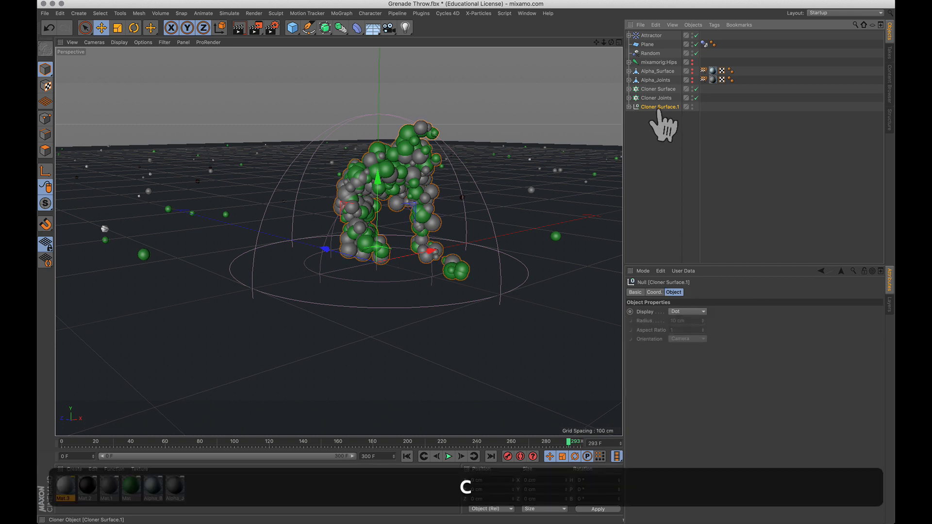
Examine the individual spheres inside the editable copy of Cloner Surface and collapse it again.
left_click(629, 108)
scroll(636, 131, "down", 20)
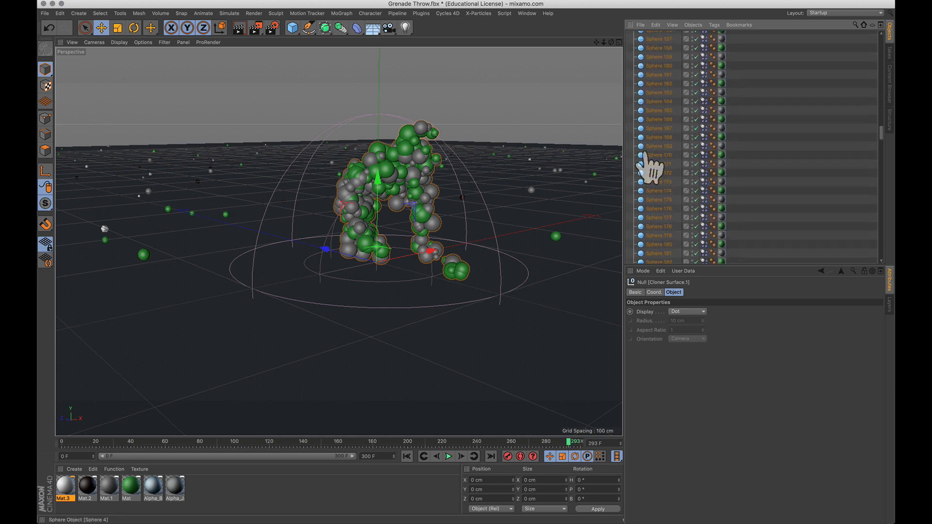
scroll(649, 168, "up", 20)
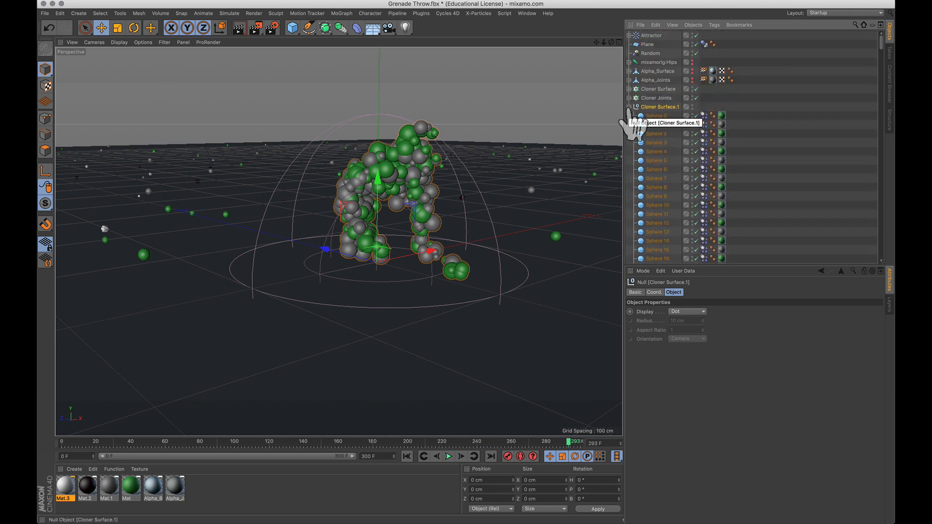
left_click(629, 107)
Play the first frames of the animation to examine the editable copy together with the original cloner.
key("shift+f")
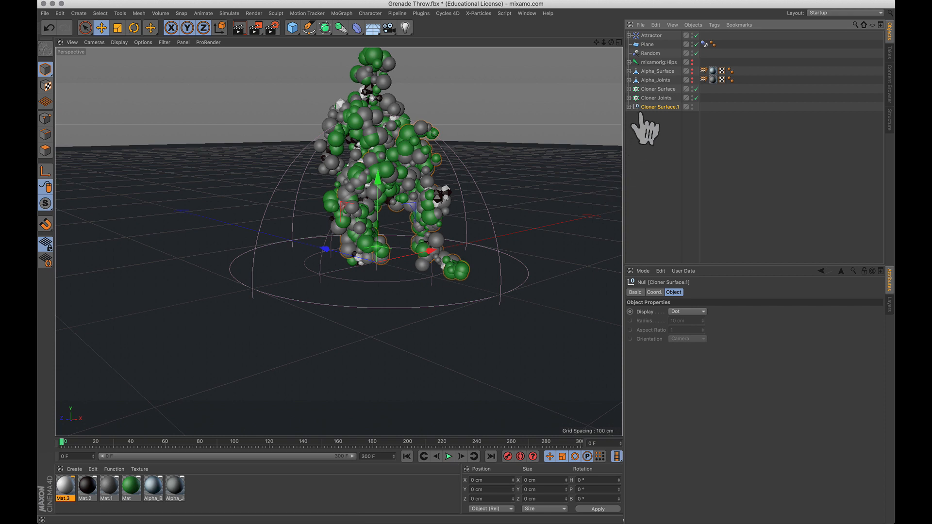
left_click(448, 457)
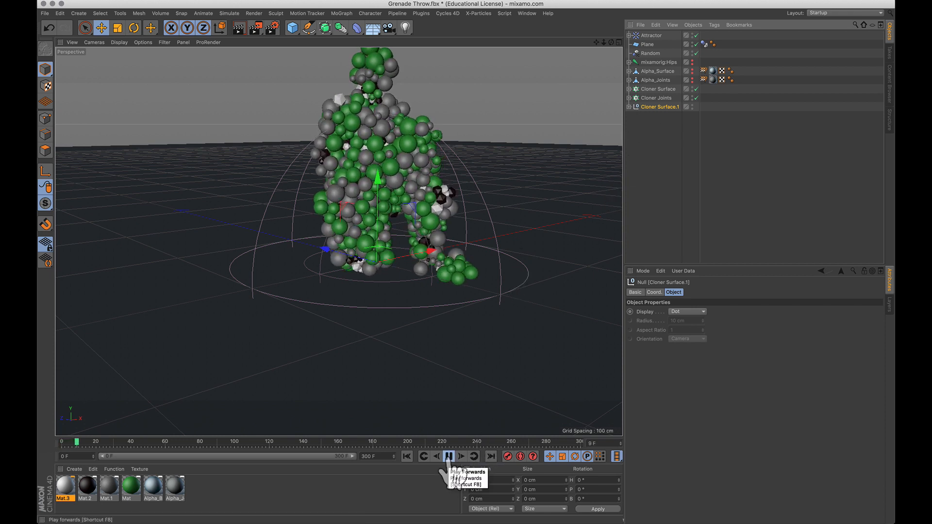
left_click(448, 456)
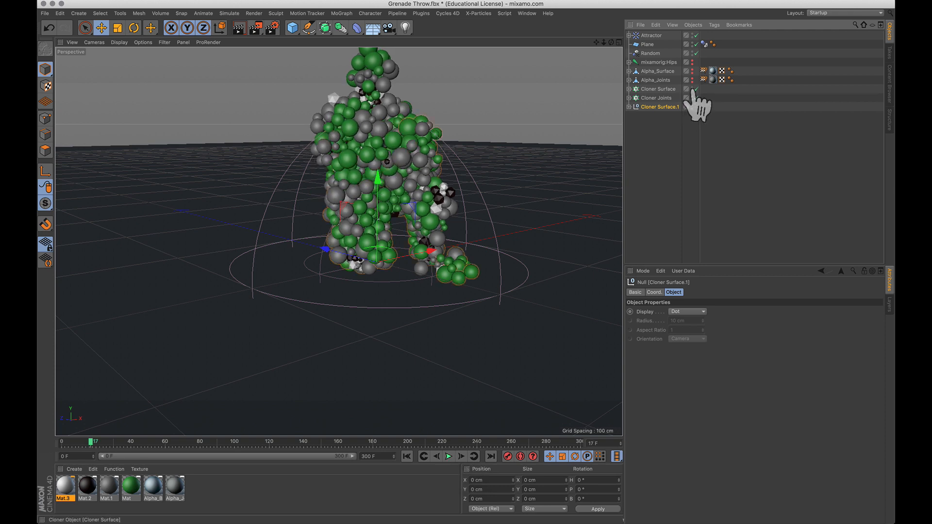
Hide the original Cloner Surface and play the animation from the first frame to examine the editable copy's spheres.
key("alt")
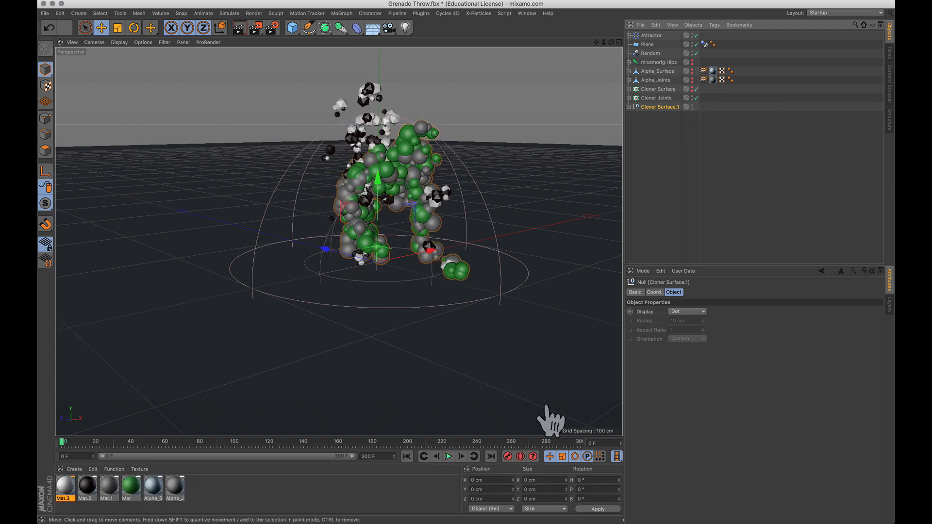
left_click(448, 456)
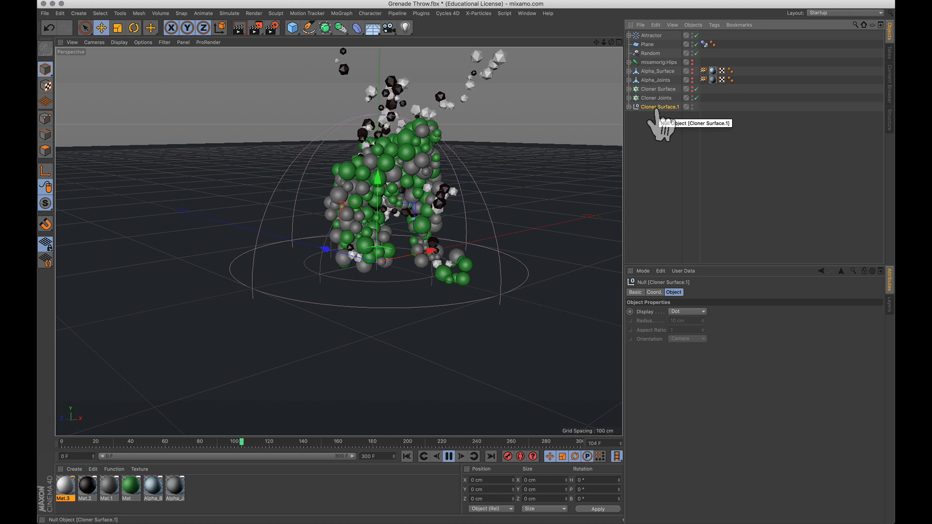
left_click(629, 107)
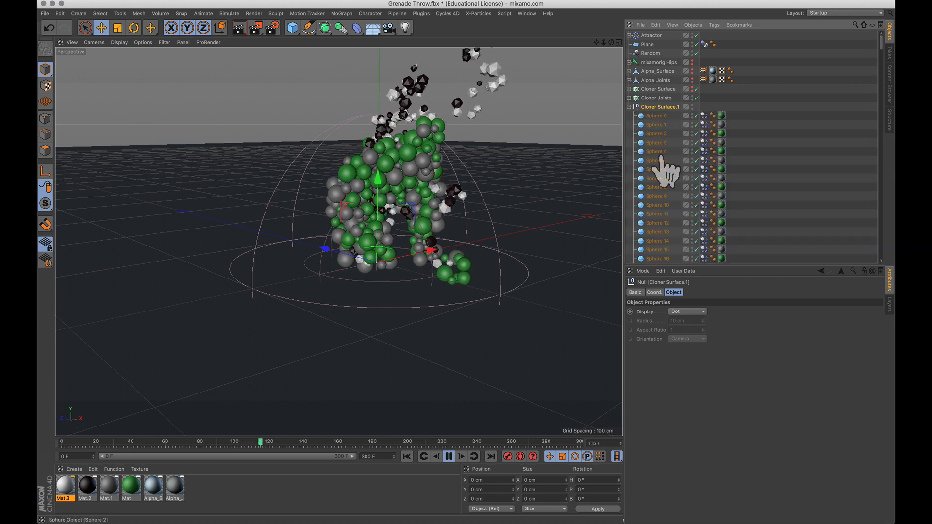
scroll(661, 158, "down", 20)
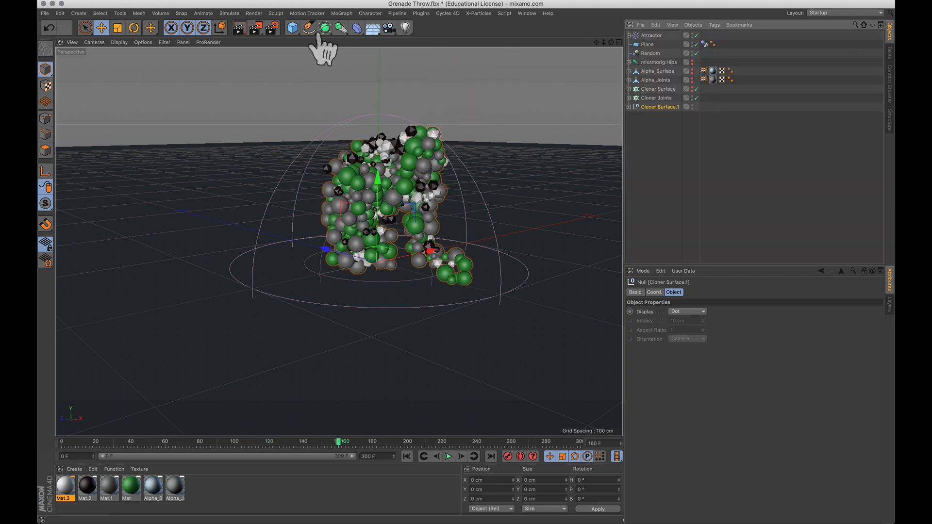
Create a Null object and add an XPresso tag to it.
left_click_drag(294, 30, 313, 41)
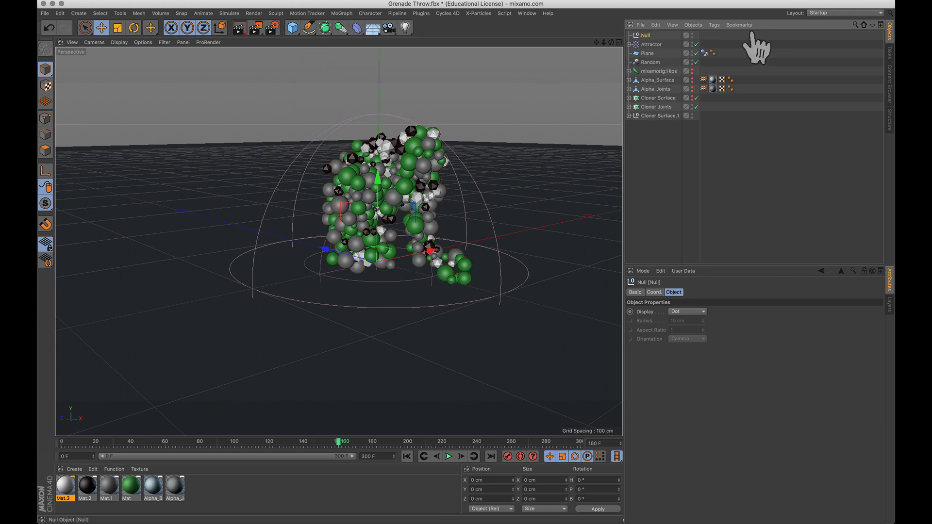
right_click(653, 35)
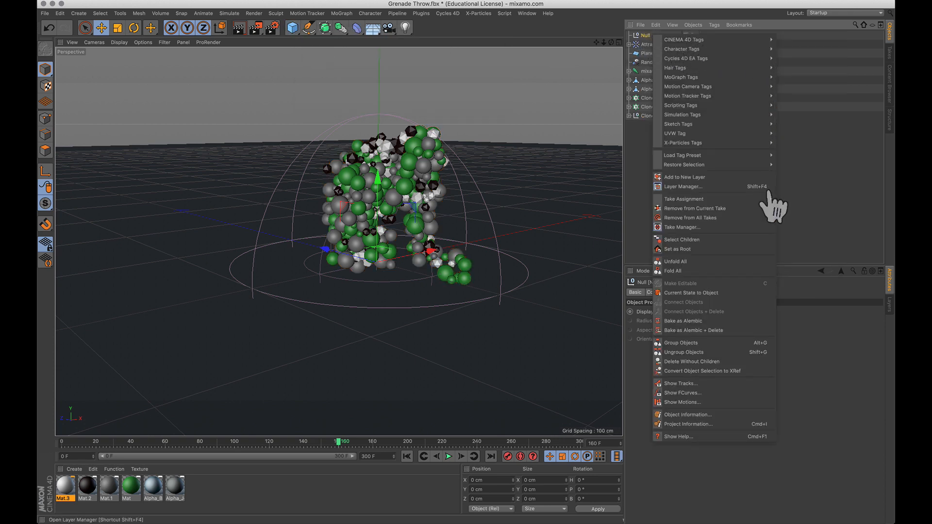
mouse_move(718, 39)
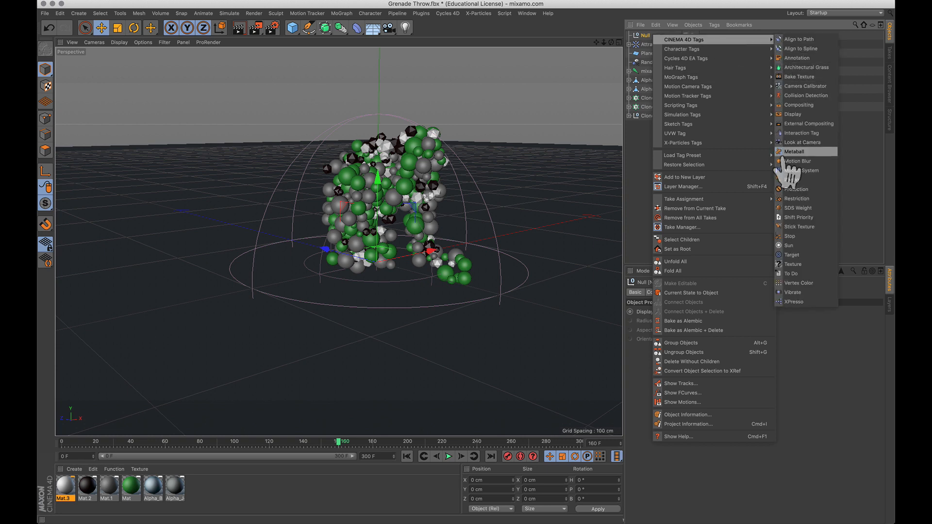
left_click(794, 302)
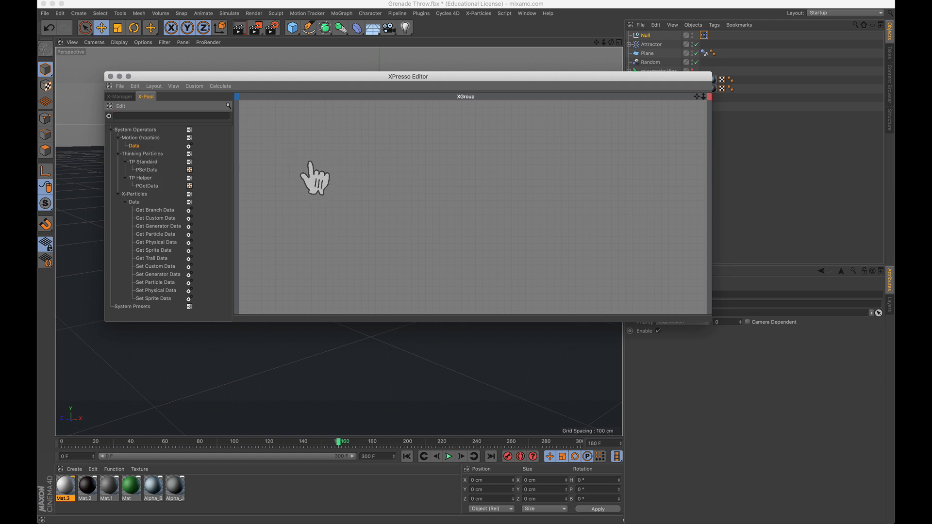
Add a Hierarchy node and an Object Index node to the XPresso graph.
left_click(151, 117)
type("hie")
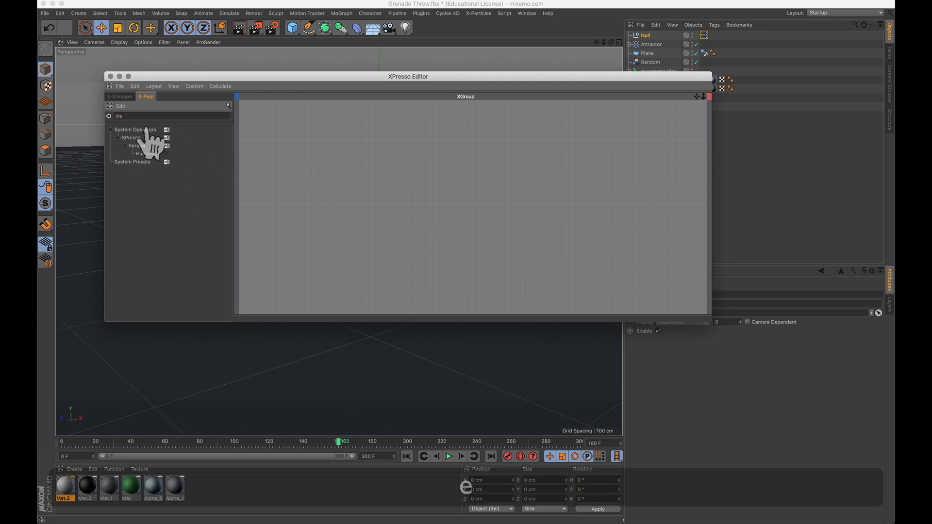
left_click_drag(147, 153, 312, 151)
left_click_drag(147, 117, 102, 116)
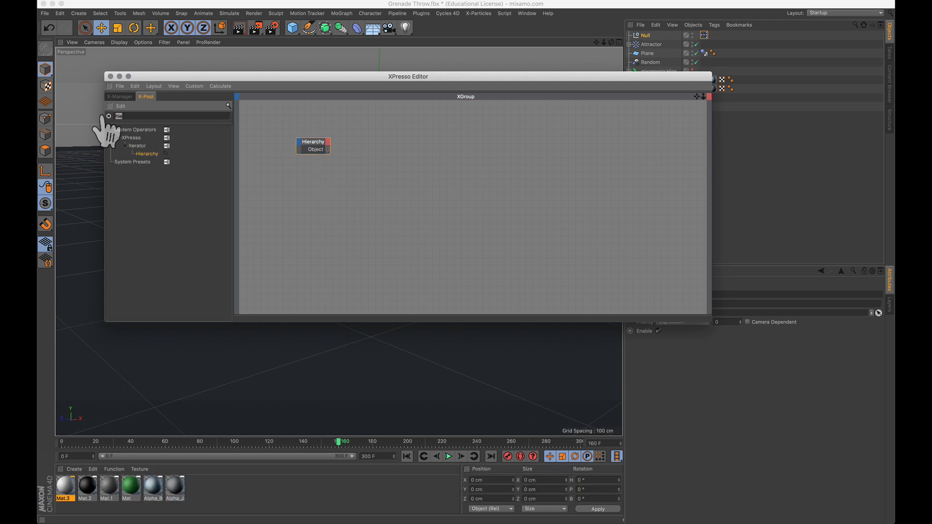
type("object")
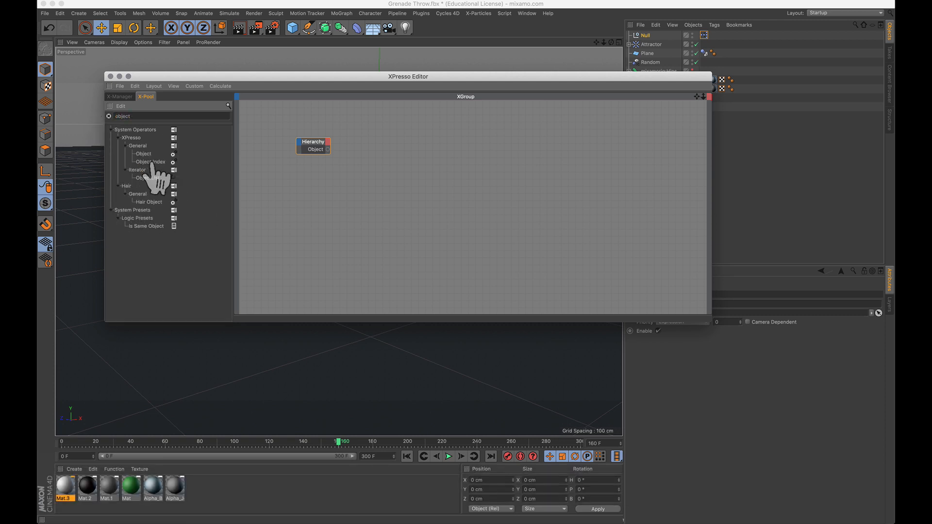
left_click_drag(151, 163, 396, 146)
Add a Motion Graphics Data node to the XPresso graph below the Object Index node.
left_click_drag(159, 117, 93, 114)
type("data")
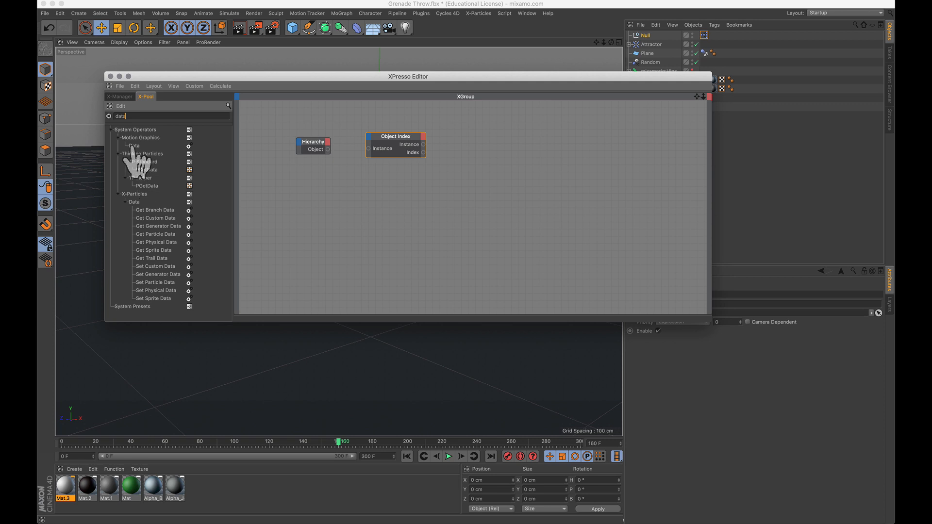
left_click(134, 145)
left_click_drag(479, 224, 475, 224)
Move the XPresso Editor clear of the object list and select Cloner Surface.
left_click_drag(450, 82, 443, 166)
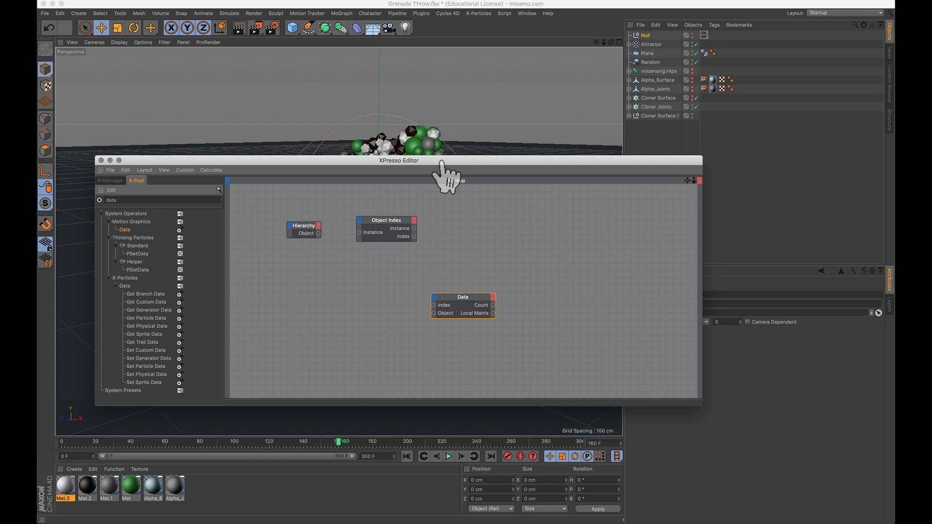
left_click(664, 97)
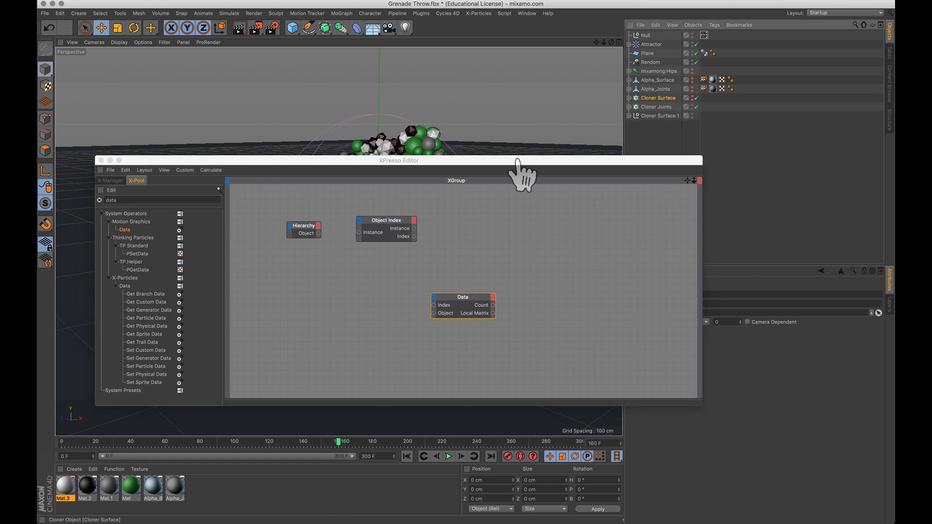
Add Cloner Surface and Cloner Surface.1 to the XPresso graph as object nodes, placing Cloner Surface.1 beyond the Object Index node.
left_click_drag(519, 165, 309, 319)
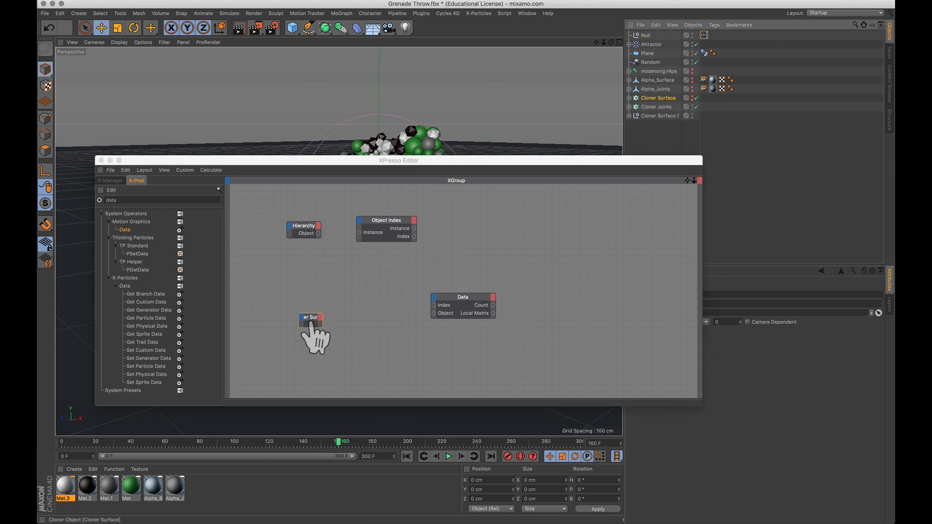
left_click(664, 114)
left_click_drag(613, 233, 602, 231)
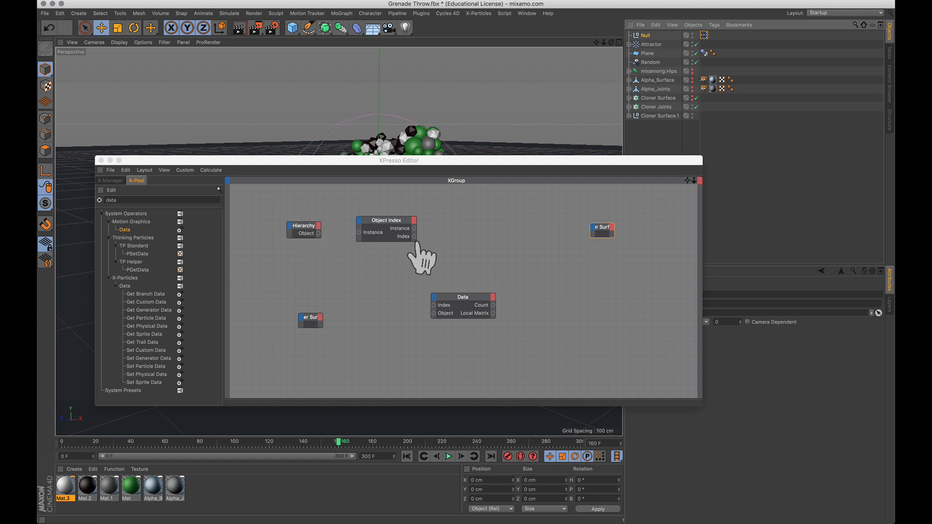
Enlarge the Object Index, Data, Cloner Surface.1 and Cloner Surface nodes so their names and ports are readable.
left_click_drag(416, 242, 449, 258)
left_click_drag(496, 318, 527, 338)
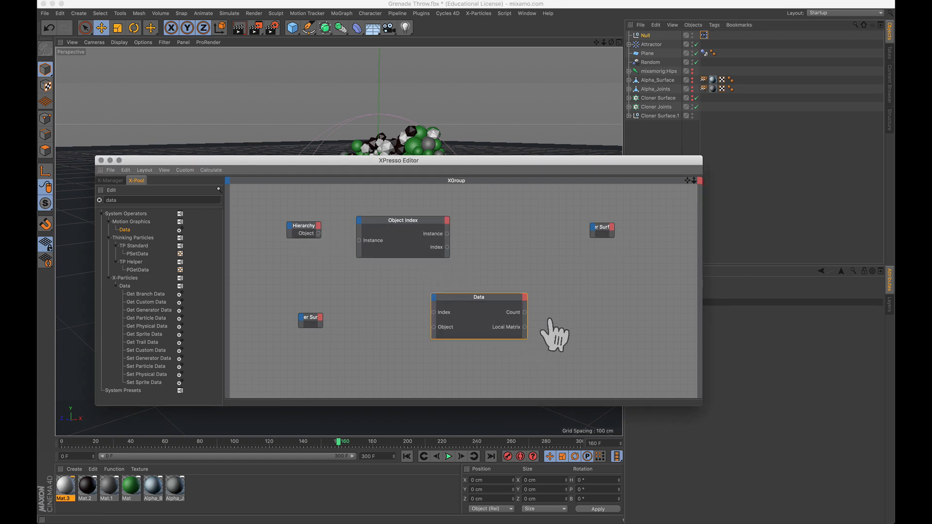
left_click_drag(614, 237, 659, 258)
left_click_drag(322, 328, 363, 332)
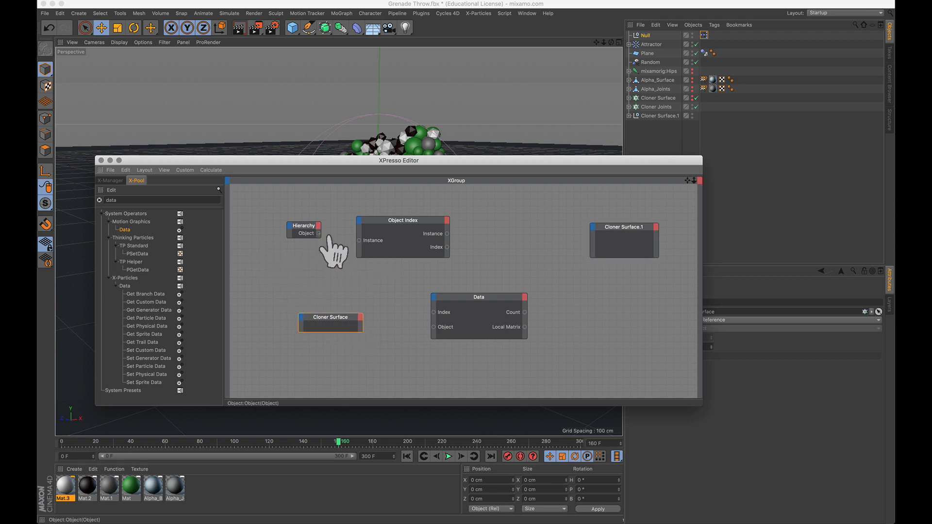
Wire Hierarchy's Object to Object Index's Instance, and feed Data's Index and Object inputs from Object Index's Index and a new Cloner Surface Object output.
left_click_drag(319, 233, 360, 240)
left_click_drag(447, 249, 486, 294)
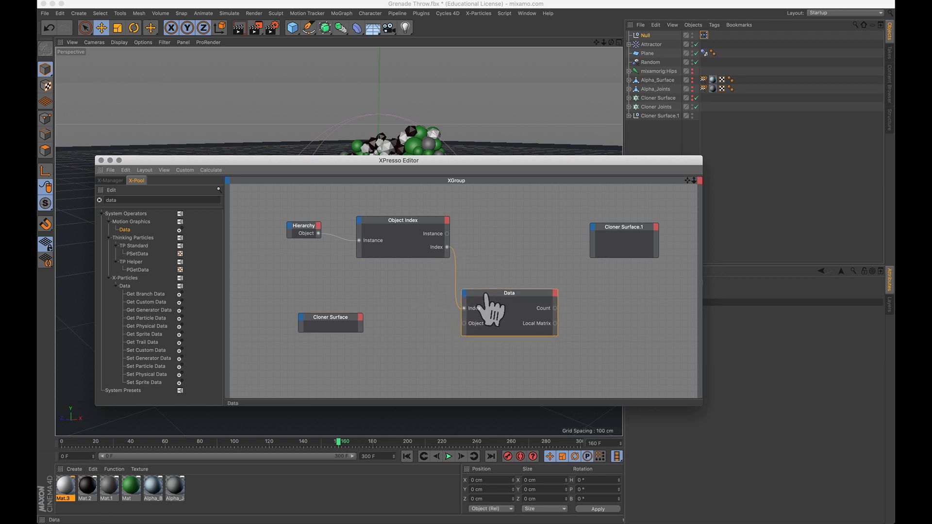
left_click(360, 319)
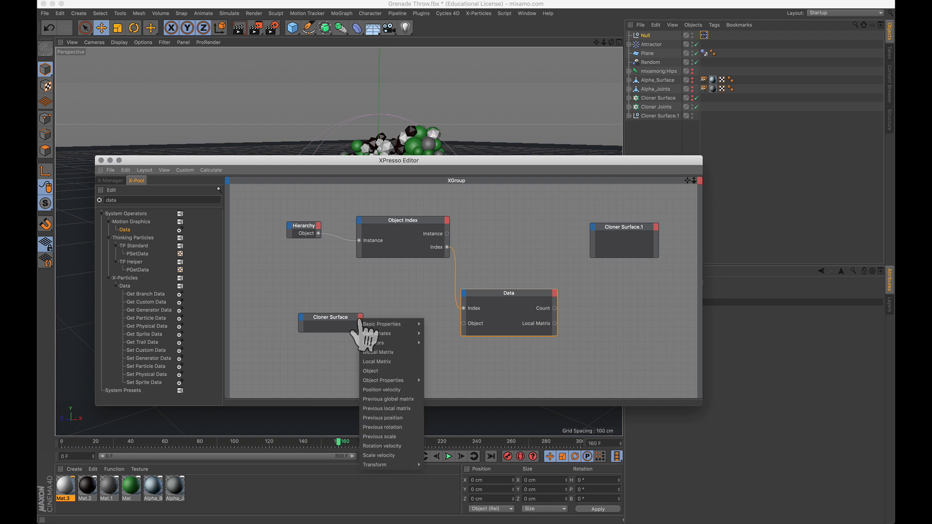
left_click(380, 371)
left_click_drag(360, 326, 463, 323)
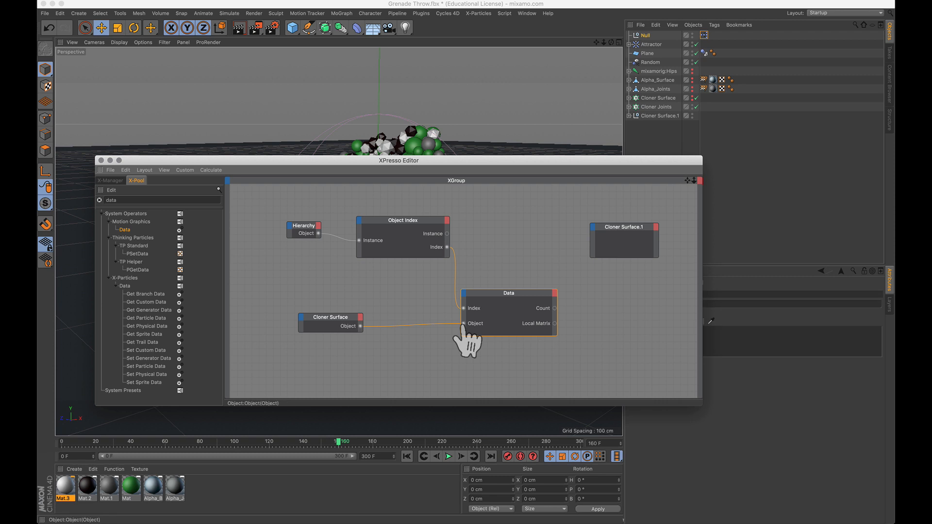
Add Global Matrix and Color output ports to the Data node.
left_click(555, 294)
left_click(565, 319)
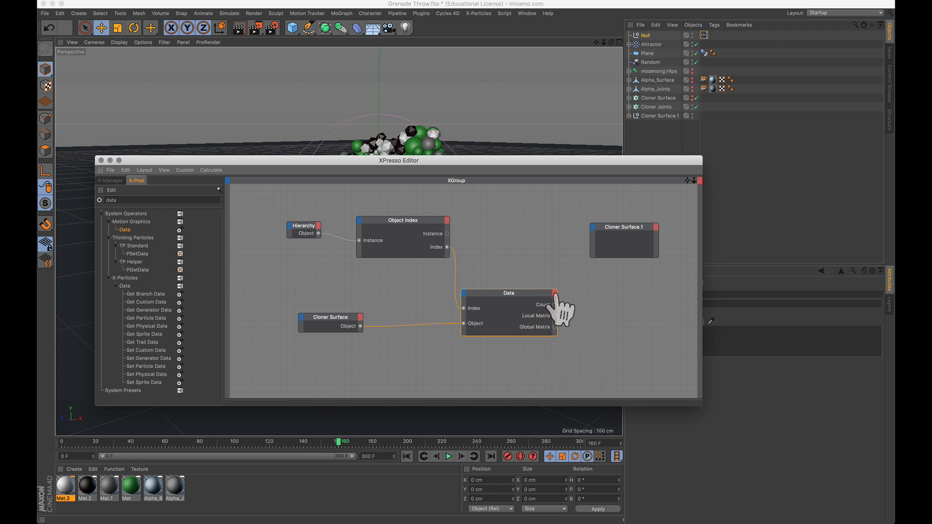
left_click(555, 294)
left_click(565, 328)
Add Object, Global Matrix and Display Color input ports to the Cloner Surface.1 node.
left_click(593, 238)
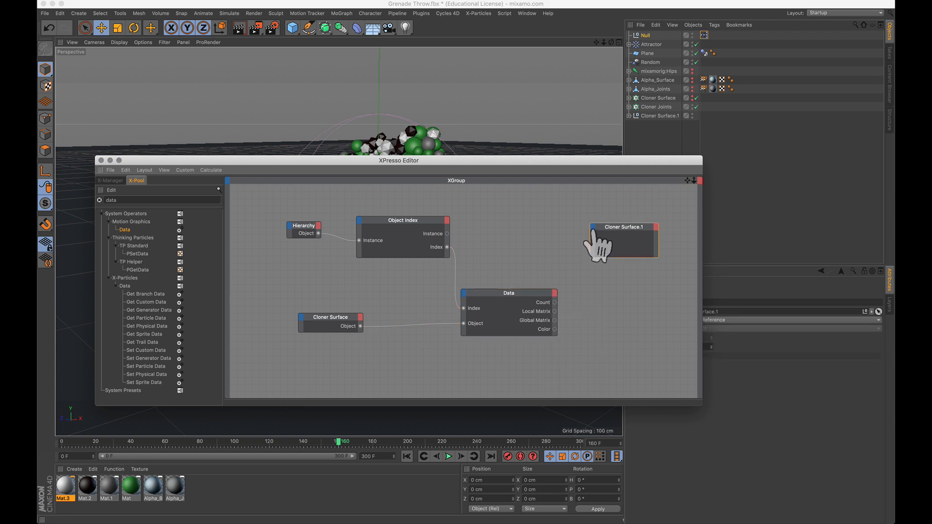
left_click(592, 228)
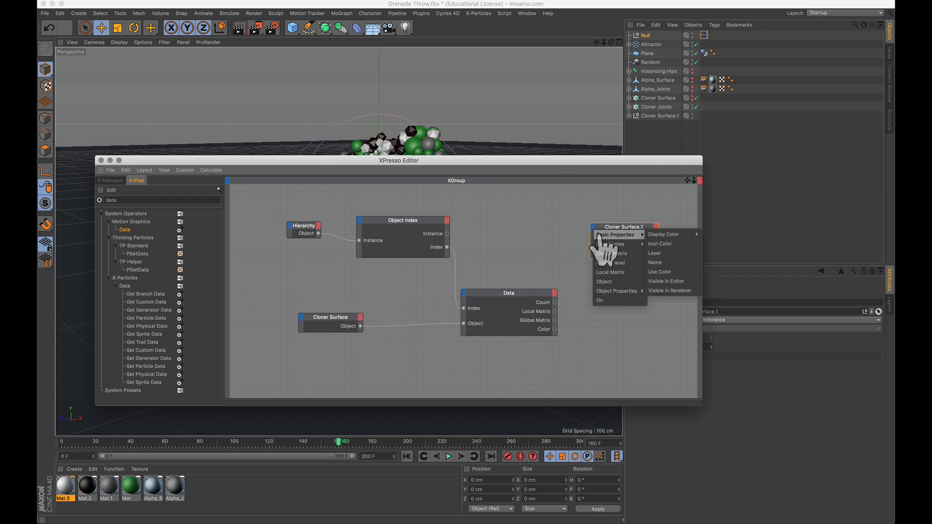
left_click(602, 281)
left_click(593, 227)
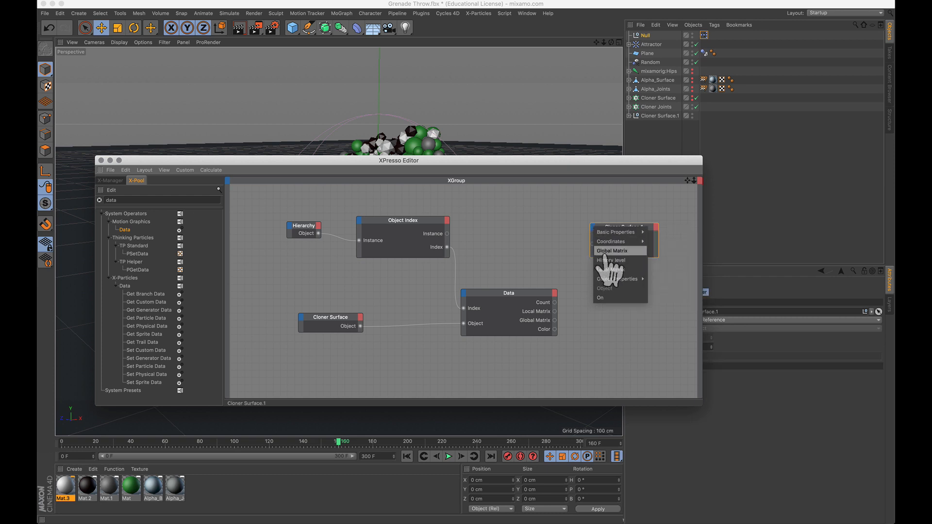
left_click(605, 250)
left_click(592, 228)
mouse_move(613, 234)
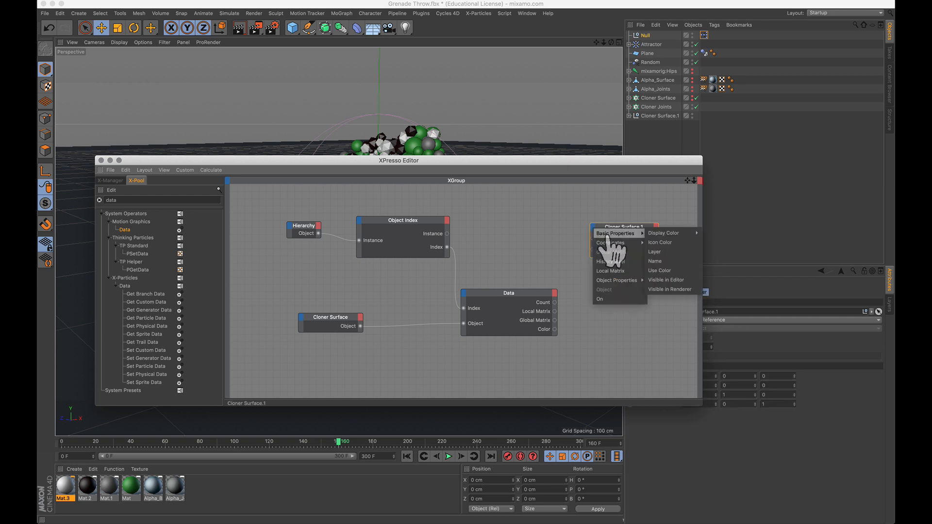
mouse_move(665, 234)
left_click(713, 234)
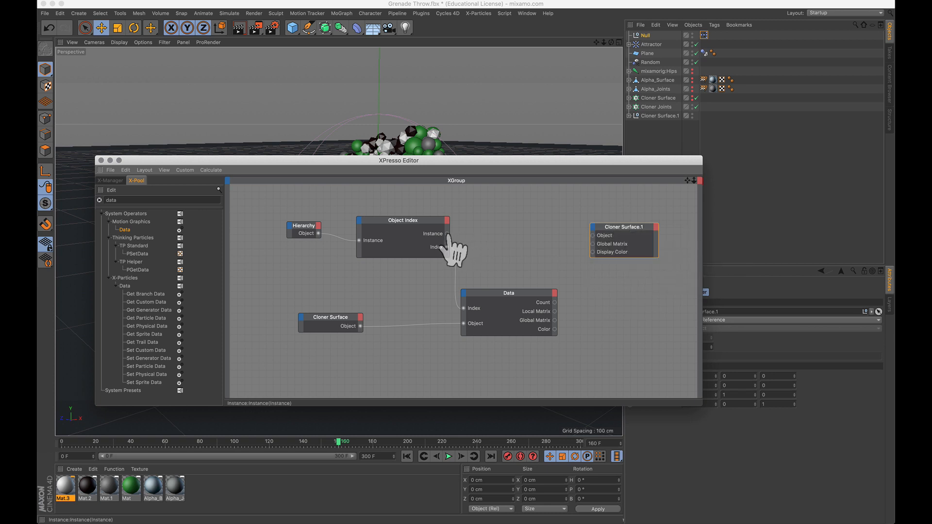
Wire Object Index's Instance to Cloner Surface.1's Object and Data's Global Matrix and Color to its Global Matrix and Display Color, and close the XPresso Editor.
left_click_drag(447, 234, 592, 236)
left_click_drag(555, 321, 592, 244)
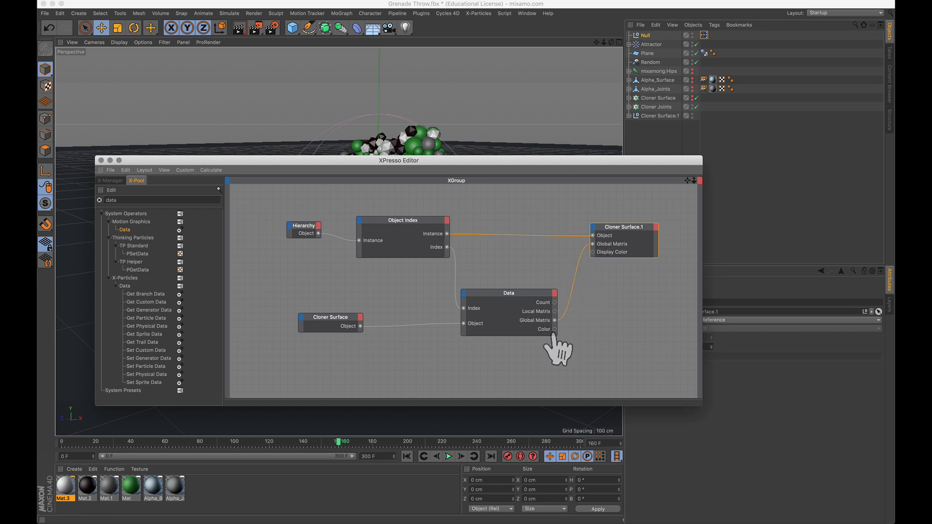
left_click_drag(554, 330, 592, 253)
left_click(101, 160)
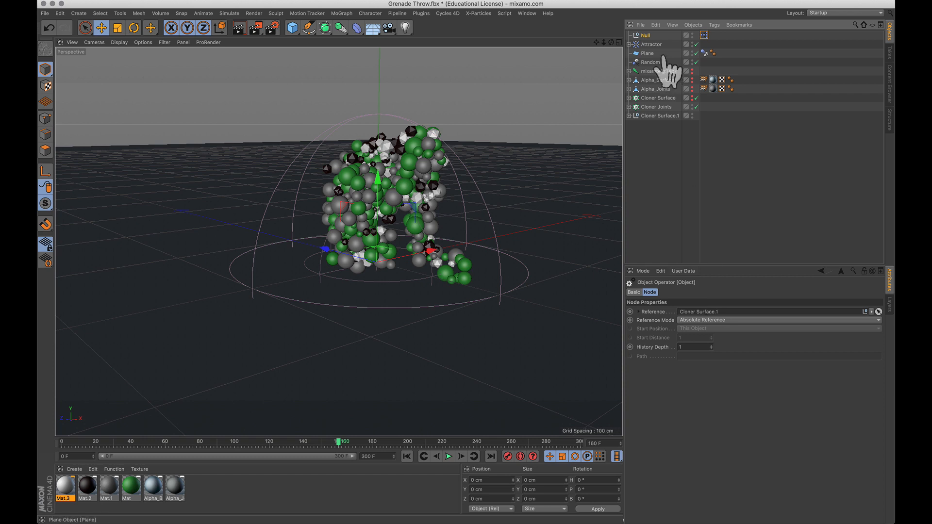
Rename the Null's XPresso tag to XPresso Surface and move it onto Cloner Surface.1.
left_click(704, 35)
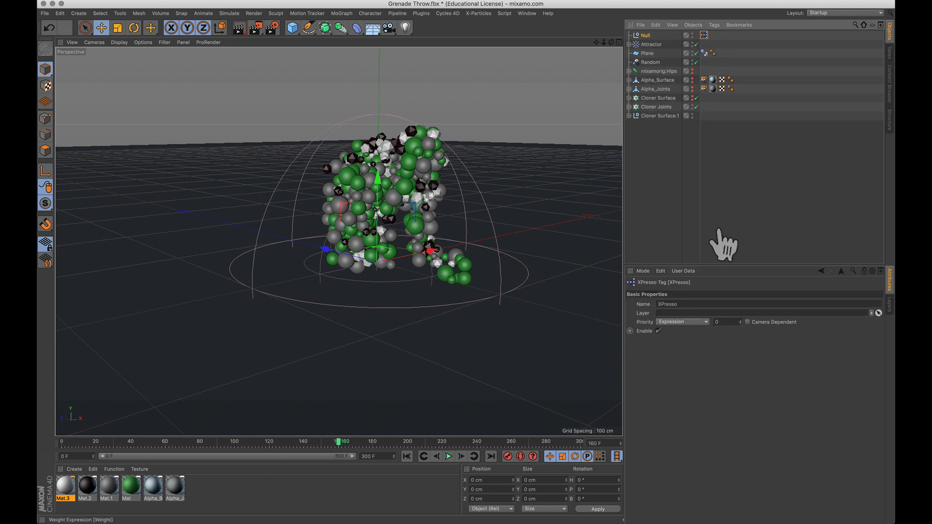
left_click(683, 303)
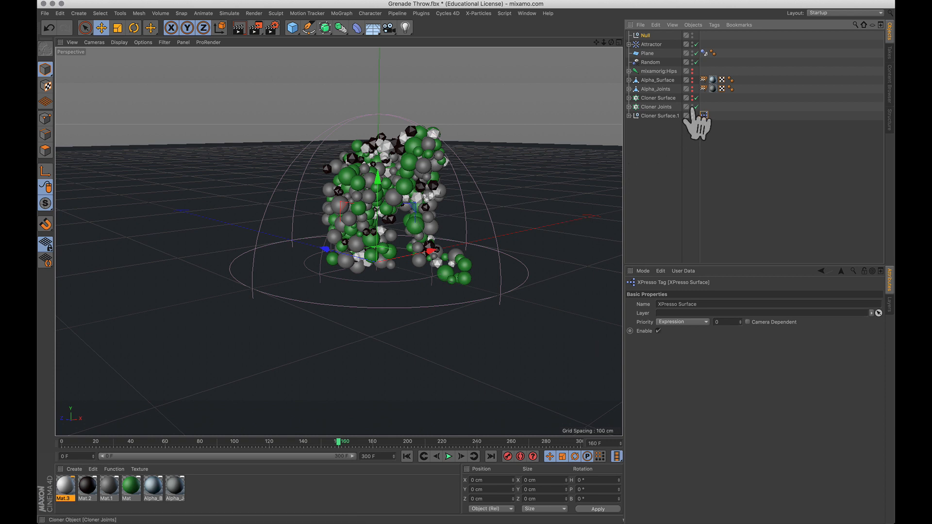
Hide Cloner Joints in the editor and renderer, and play the animation briefly from the first frame.
key("alt")
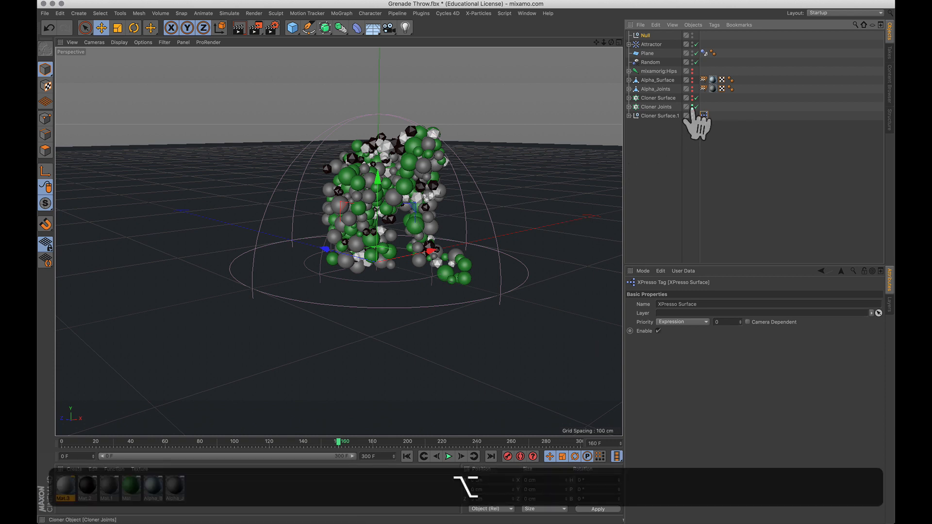
left_click(692, 106, "alt")
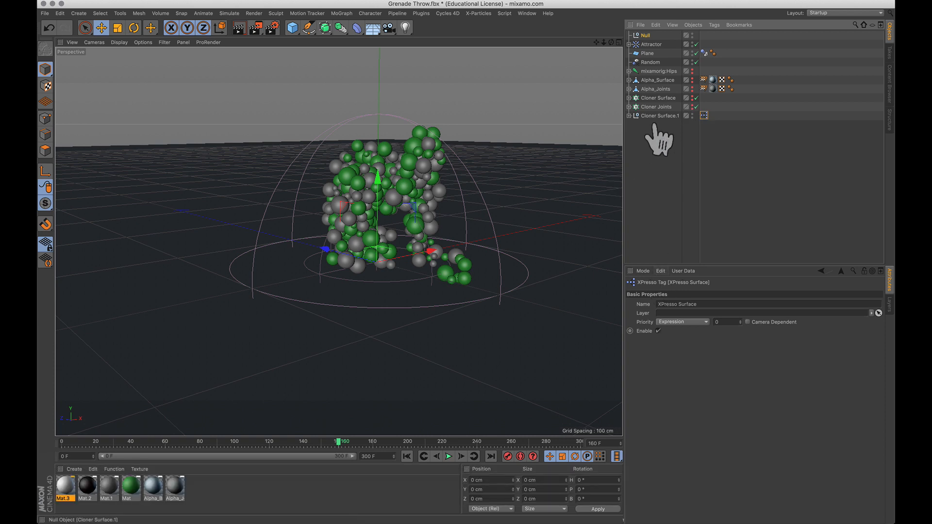
left_click(406, 456)
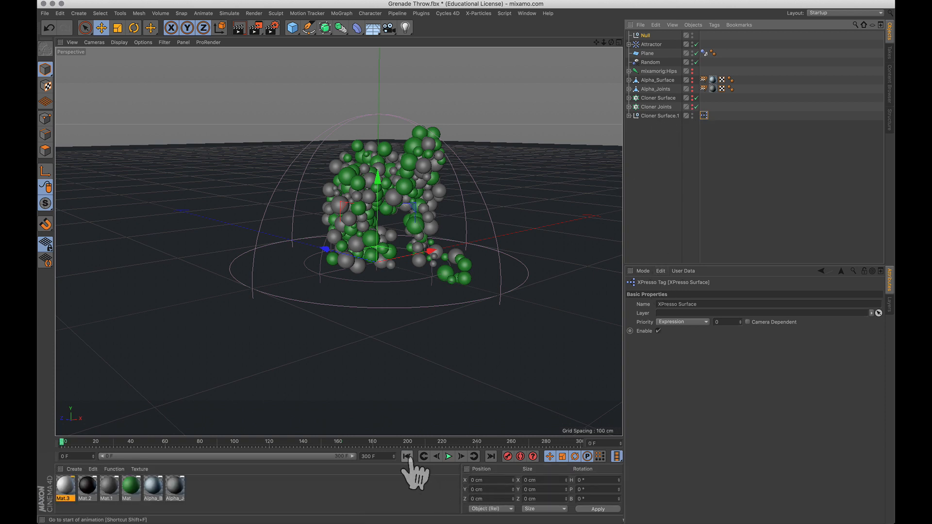
left_click(448, 456)
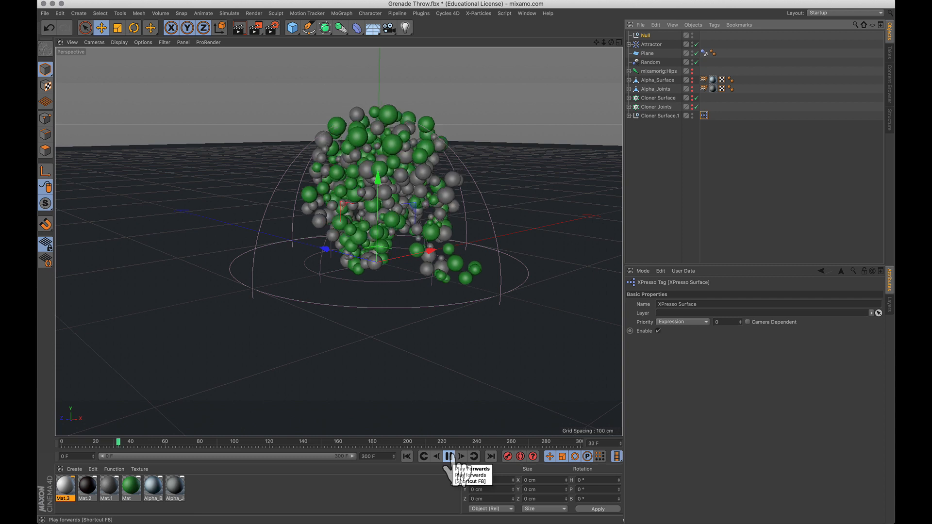
left_click(449, 457)
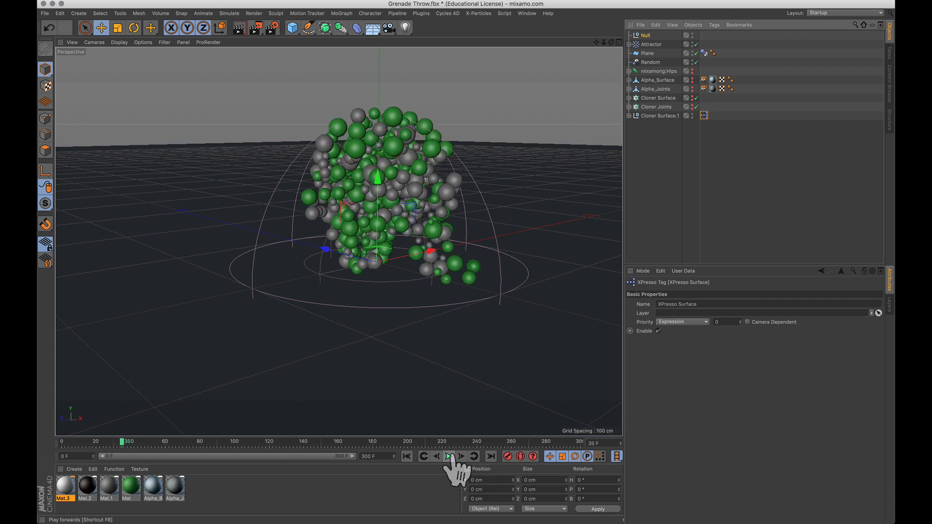
Delete the Dynamics Body tags from all spheres, Sphere 0 to Sphere 399, inside Cloner Surface.1.
left_click(629, 116)
left_click(704, 125)
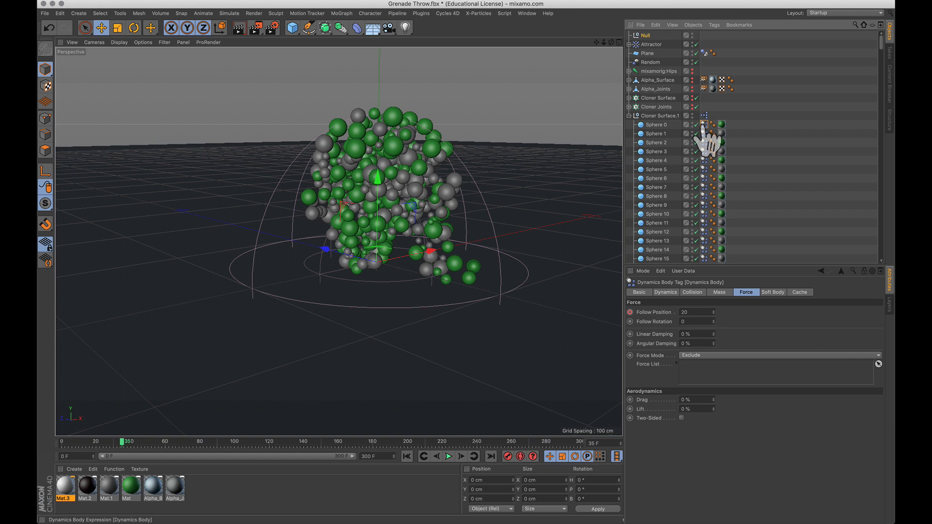
scroll(704, 143, "down", 20)
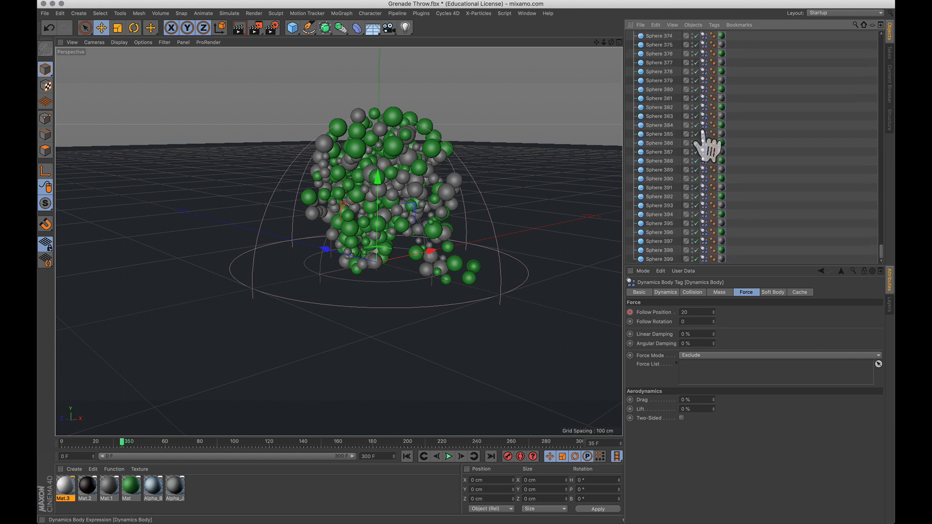
key("shift")
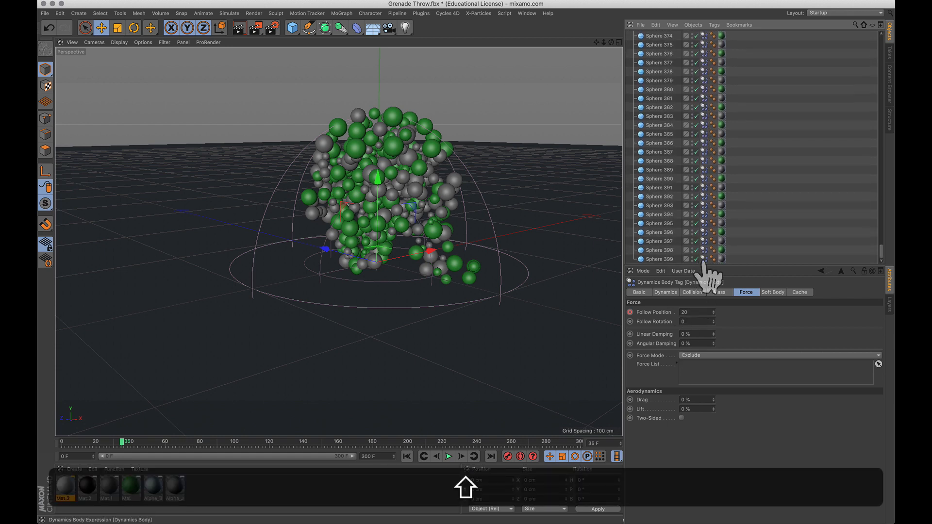
left_click(703, 259, "shift")
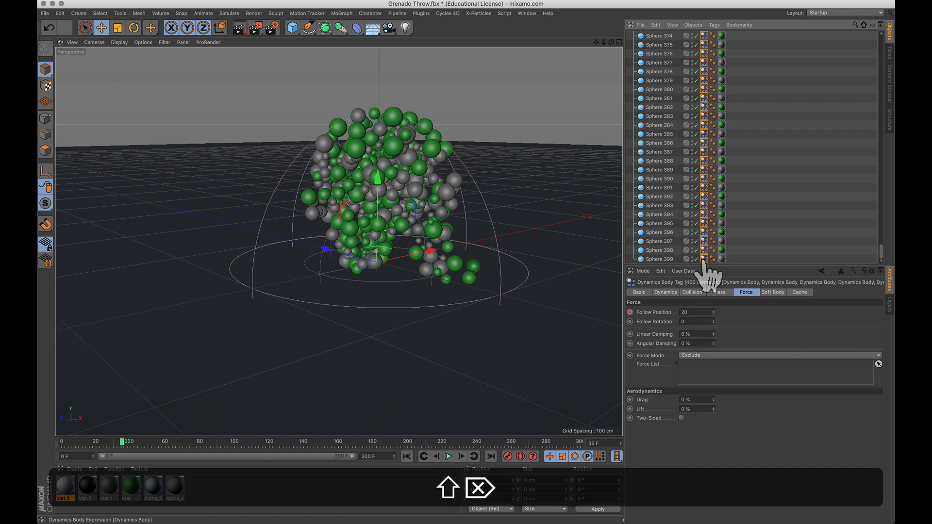
key("shift+Delete")
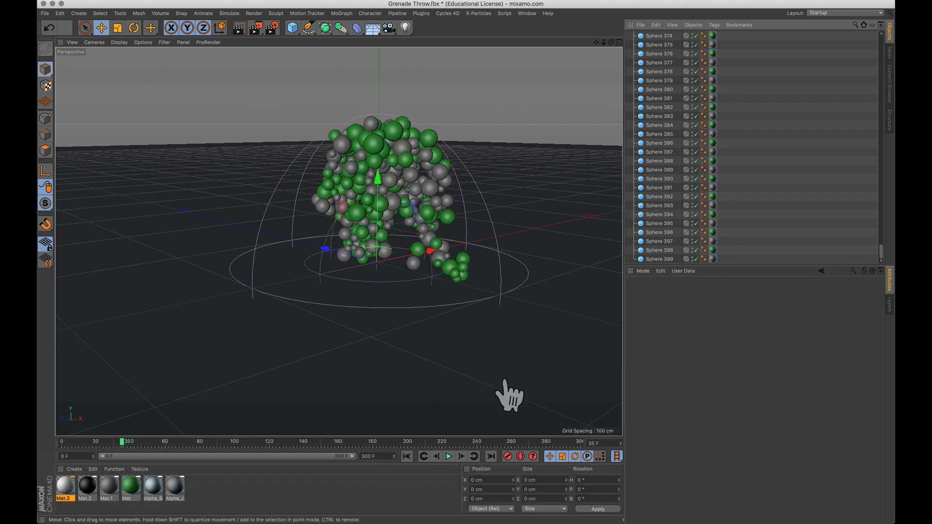
Play the animation from the first frame to check the motion of the Cloner Surface.1 spheres.
left_click(407, 456)
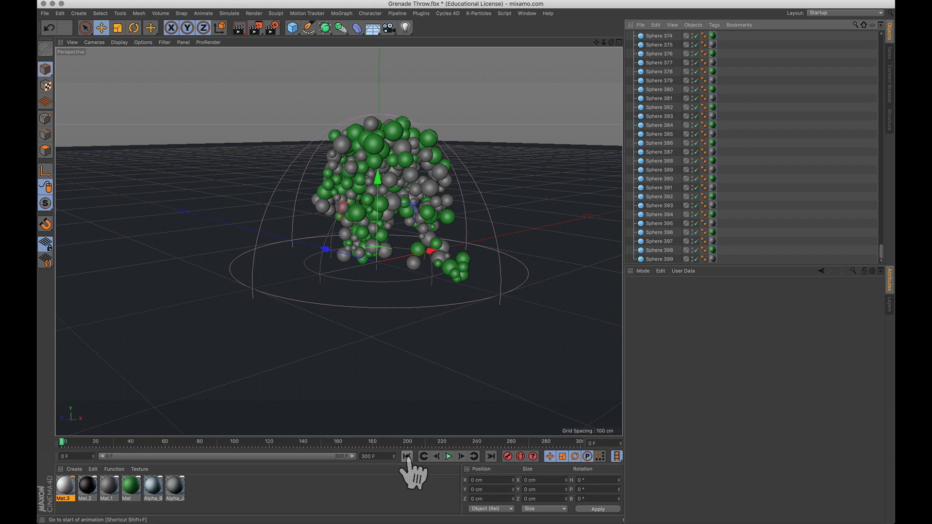
left_click(448, 456)
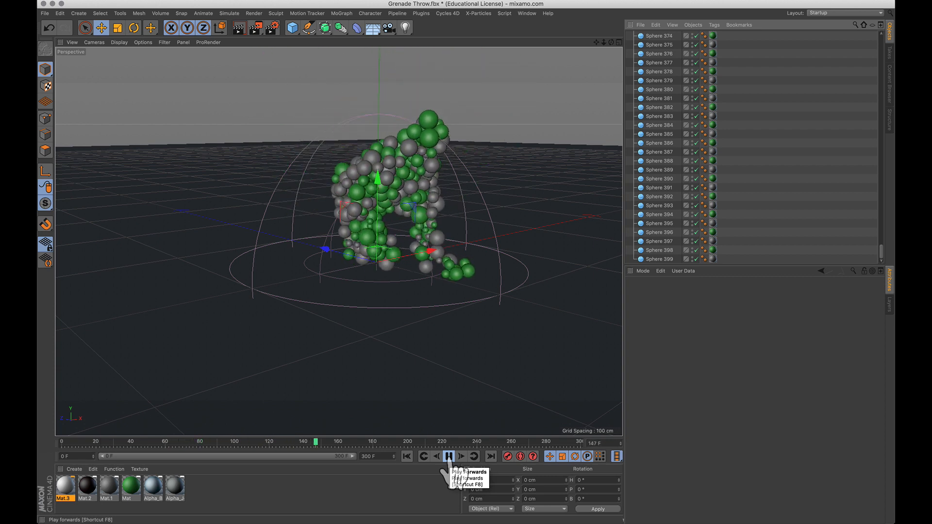
left_click(448, 459)
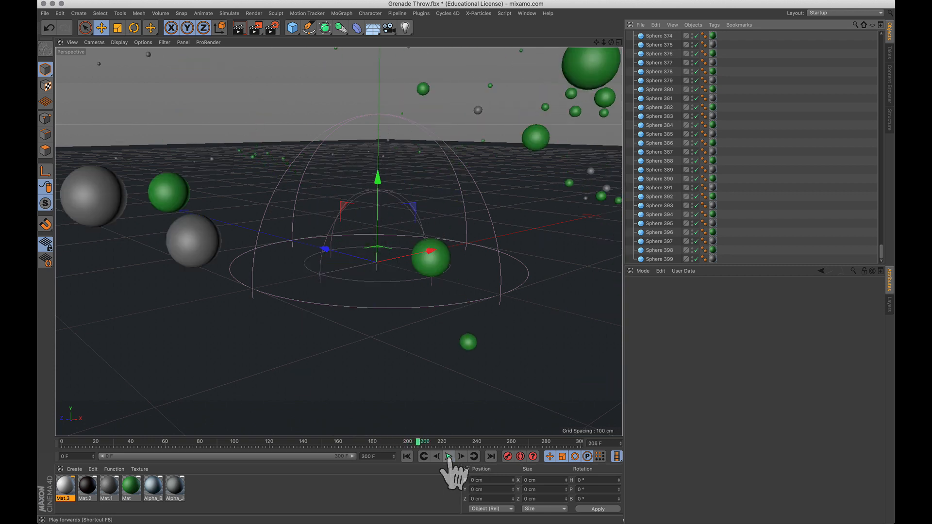
left_click(449, 458)
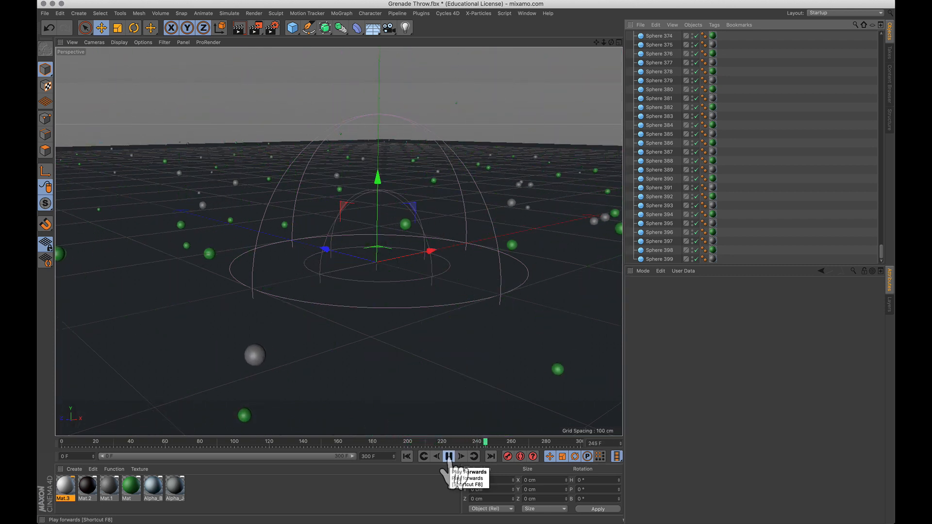
left_click(449, 456)
Collapse the Cloner Surface.1 hierarchy and duplicate Cloner Joints below it.
scroll(690, 250, "up", 20)
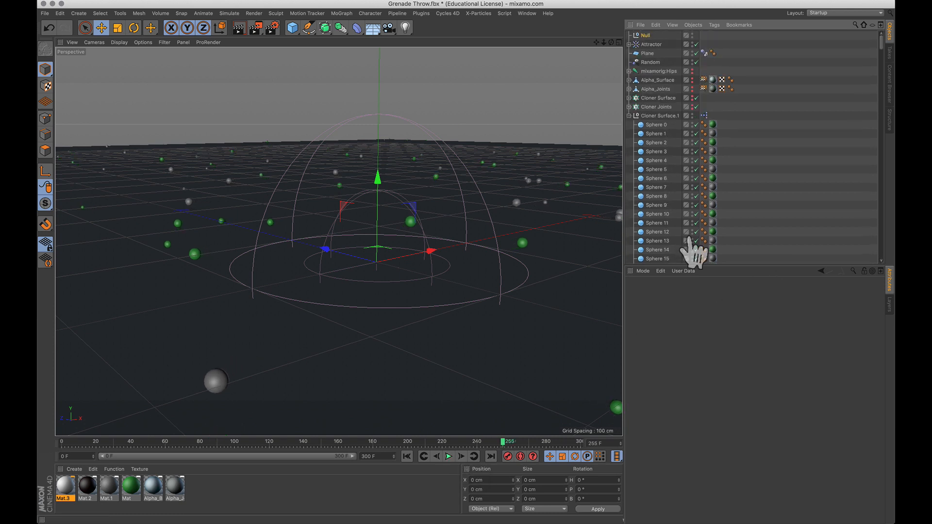
left_click(629, 117)
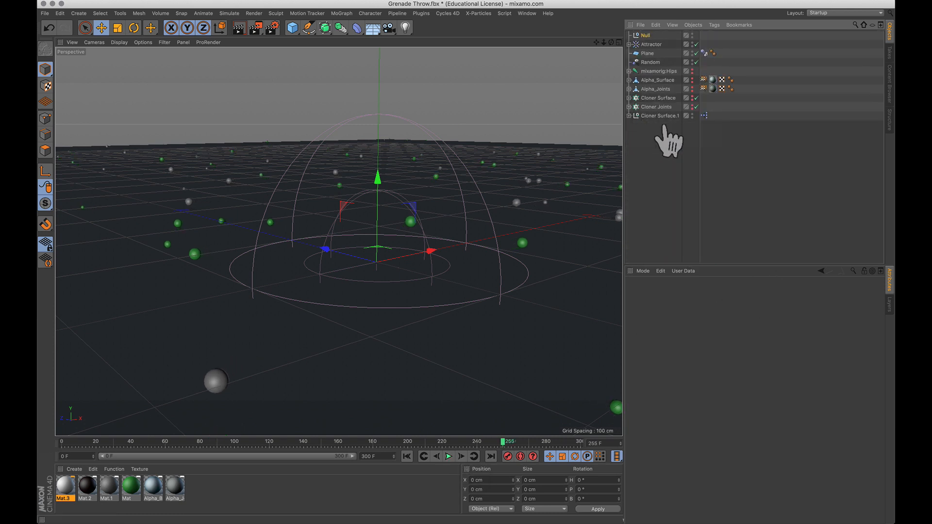
left_click(656, 107)
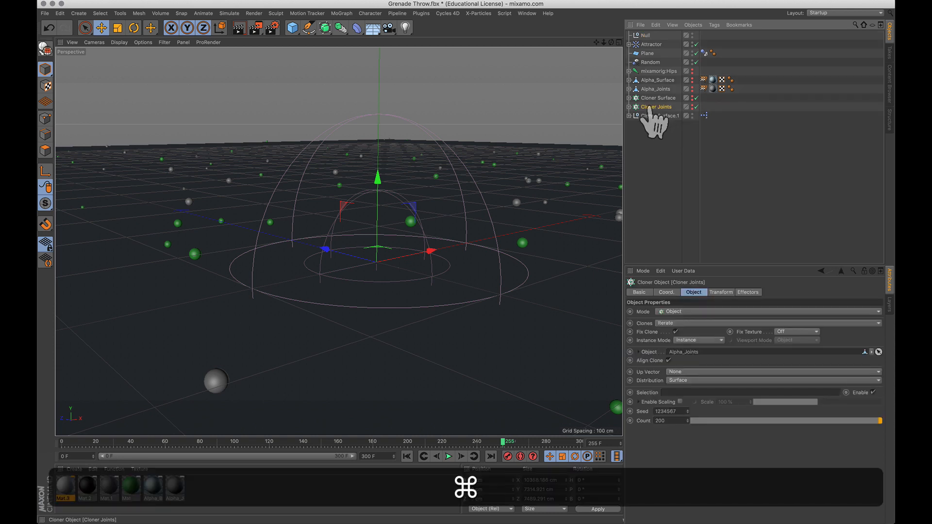
left_click_drag(649, 108, 647, 126, "super")
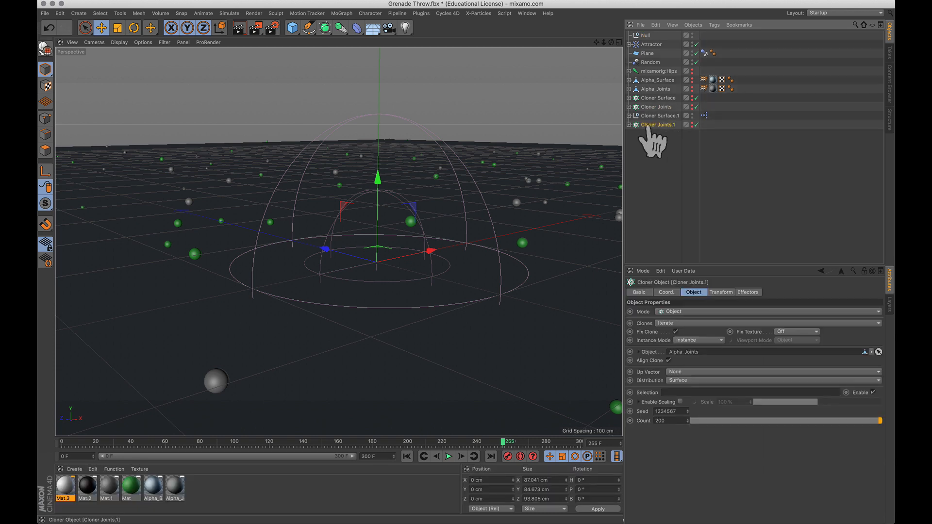
Make Cloner Joints.1 editable and copy the XPresso Surface tag onto it, renaming the copy XPresso Joints.
key("c")
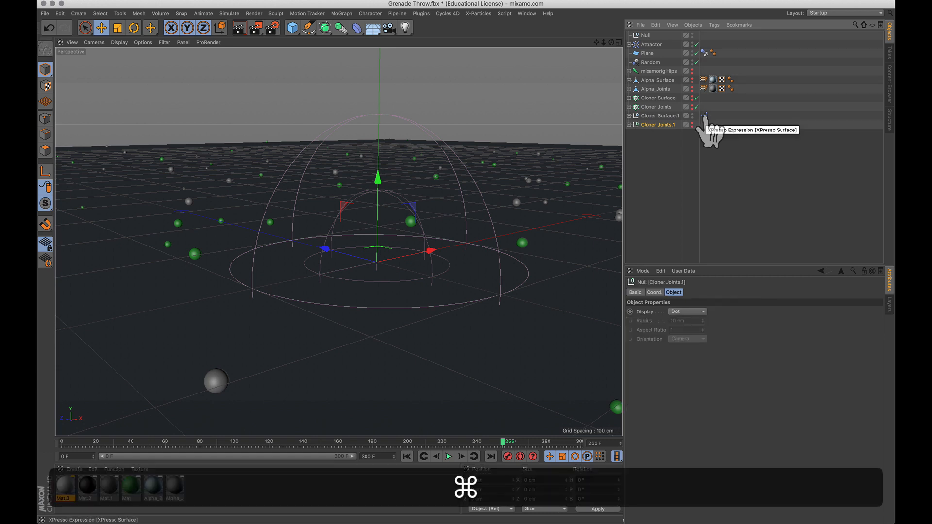
left_click_drag(706, 127, 704, 125, "super")
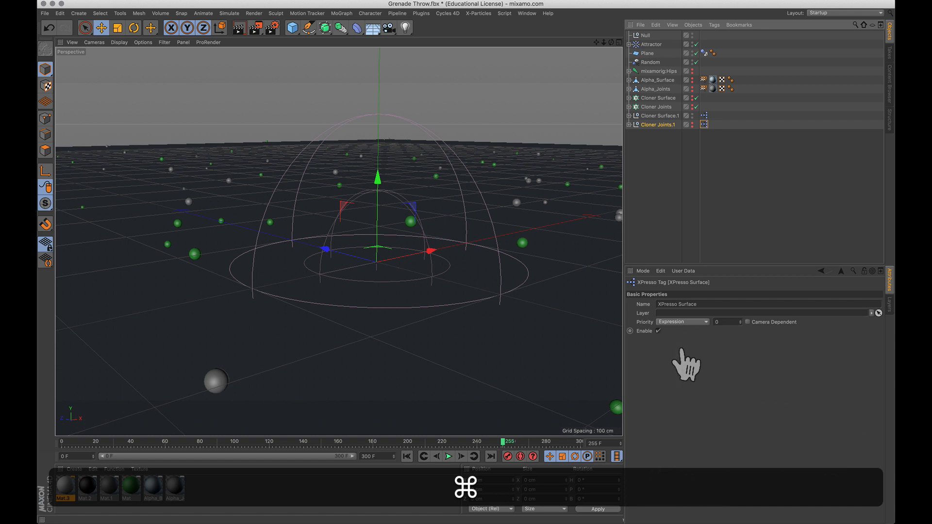
left_click(684, 305)
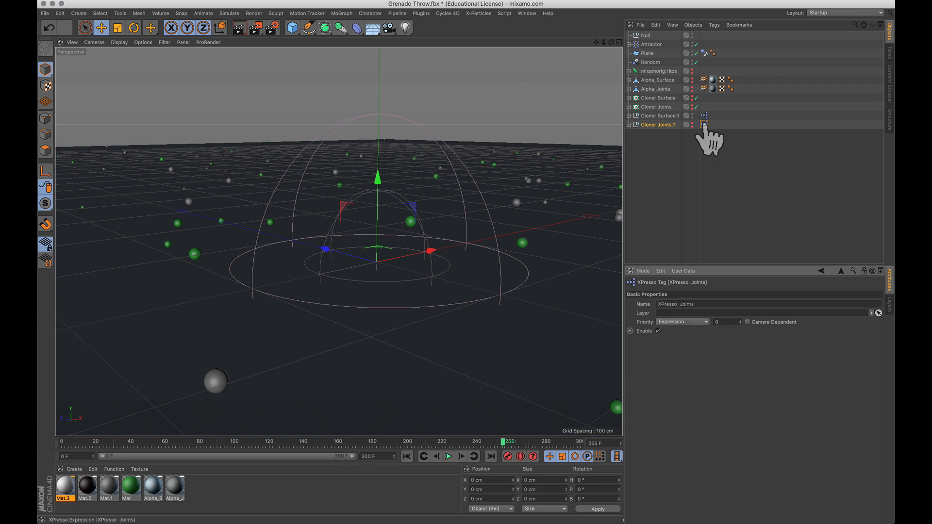
Delete the Cloner Surface.1 and Cloner Surface nodes from the XPresso Joints expression.
double_click(704, 125)
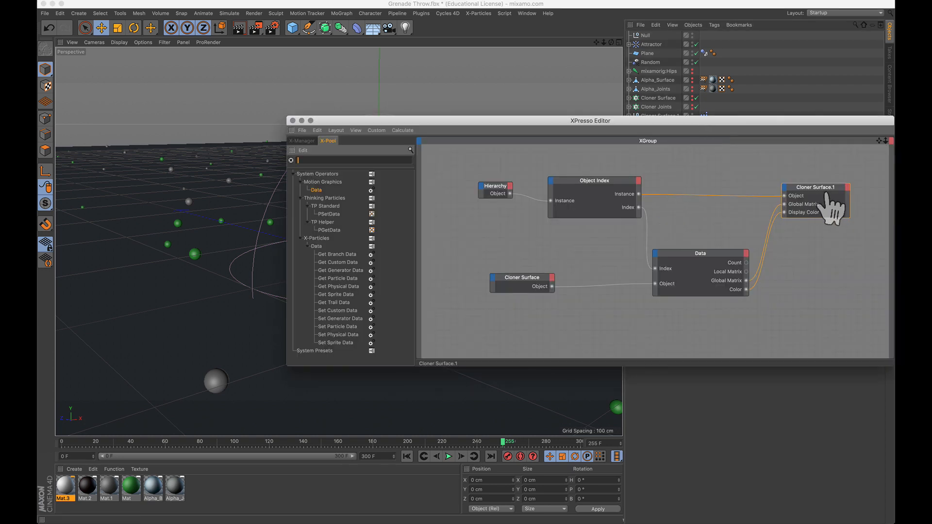
key("Delete")
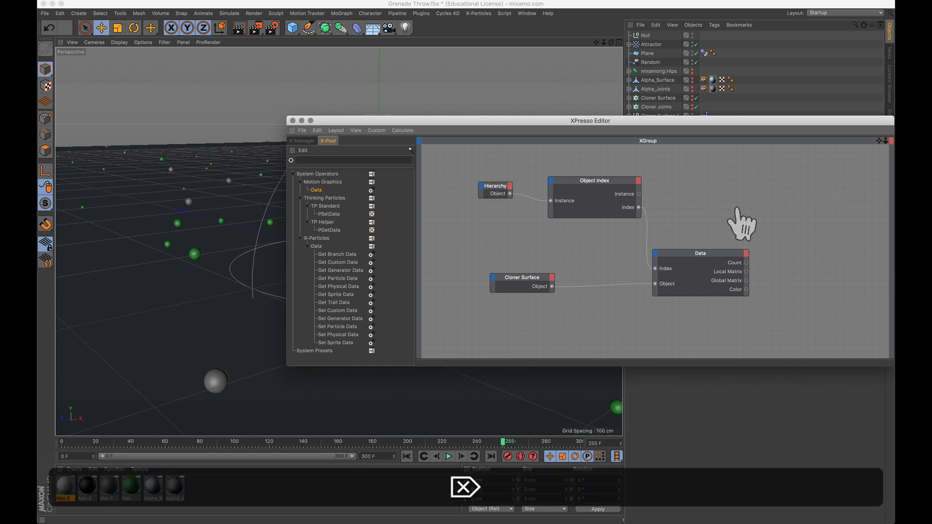
key("Delete")
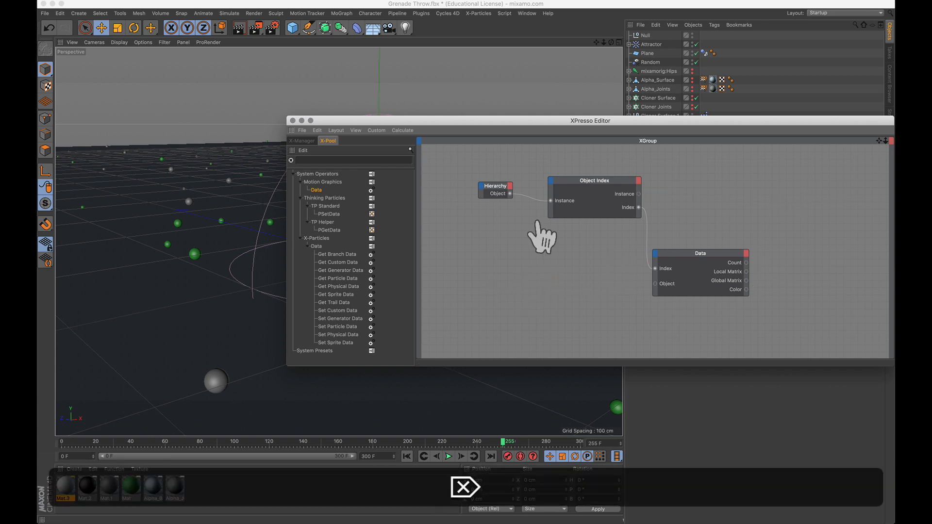
Add Cloner Joints and Cloner Joints.1 as object nodes in the XPresso Joints graph.
left_click_drag(531, 122, 355, 173)
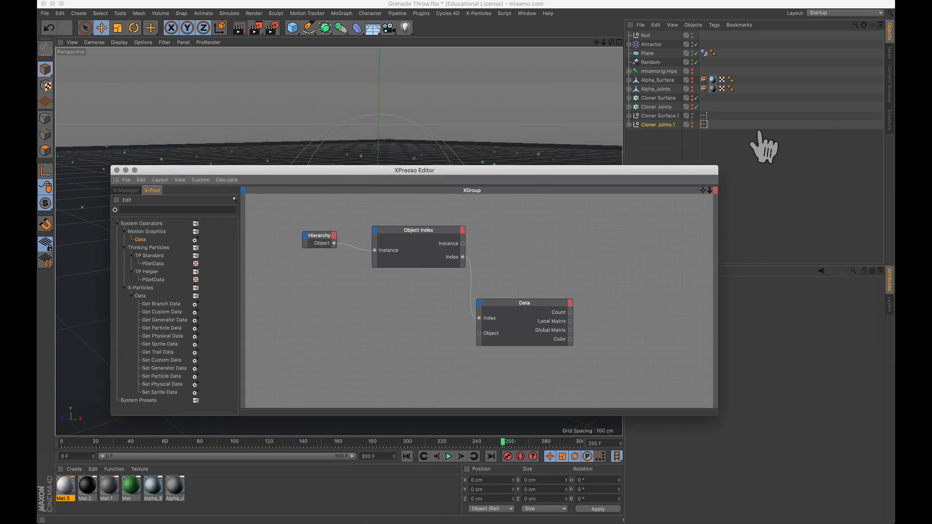
left_click(655, 108)
left_click_drag(518, 189, 338, 325)
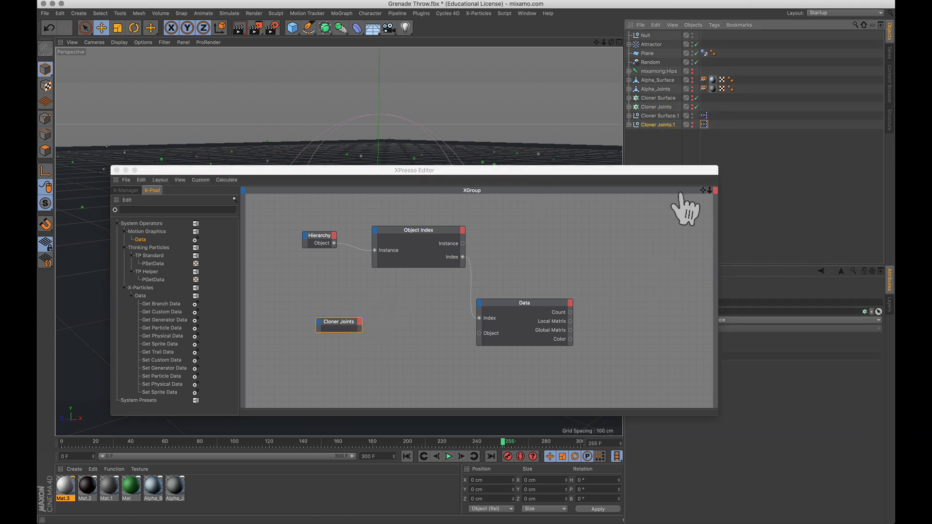
left_click_drag(615, 241, 615, 244)
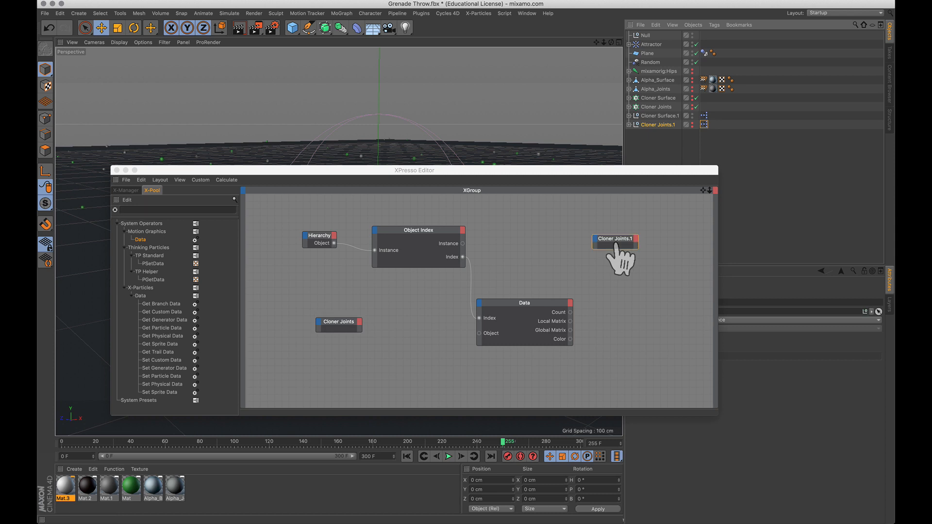
Give the Cloner Joints node an Object output and connect it to the Data node's Object input.
left_click(360, 322)
left_click(372, 374)
left_click_drag(359, 329, 479, 333)
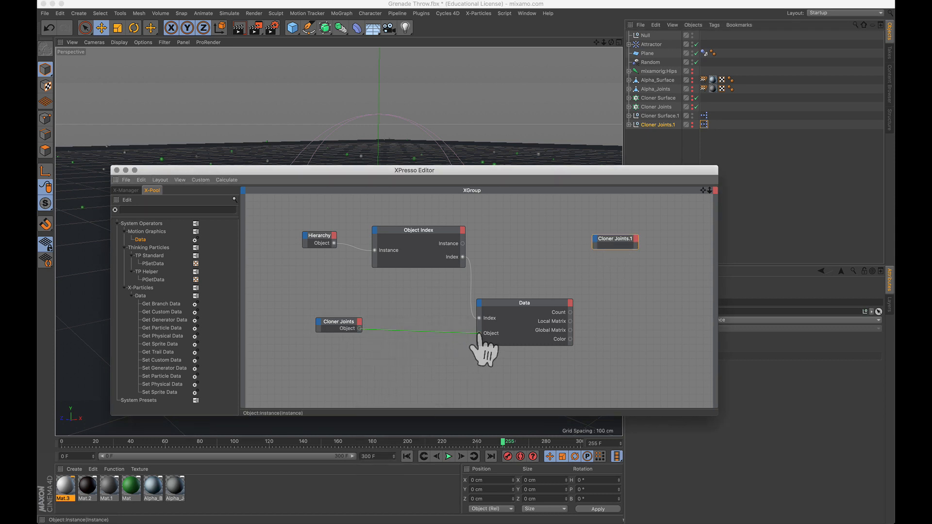
Add Object, Global Matrix and Display Color inputs to Cloner Joints.1, wiring them from Object Index's Instance and Data's Global Matrix and Color.
left_click(609, 255)
left_click(595, 239)
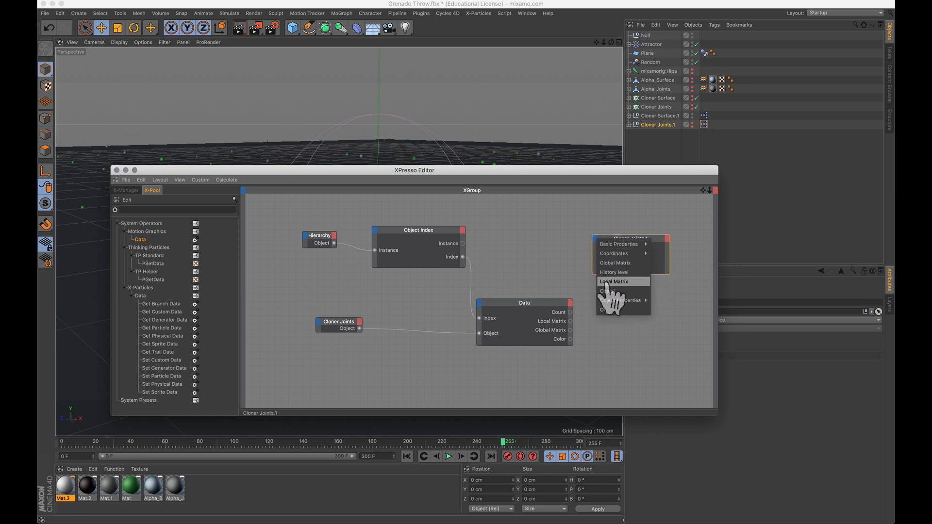
left_click(595, 239)
mouse_move(619, 245)
mouse_move(672, 244)
left_click(710, 246)
left_click_drag(463, 243, 595, 248)
left_click_drag(570, 330, 595, 267)
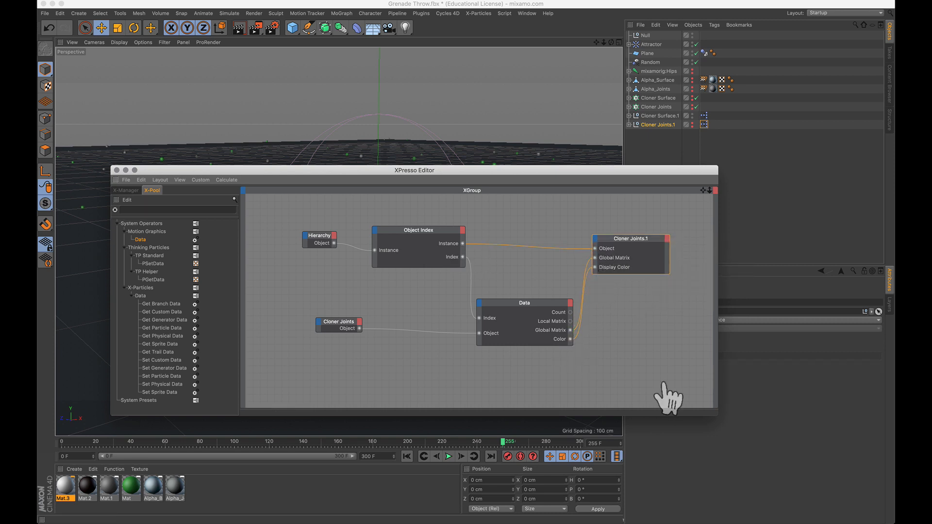
left_click(116, 170)
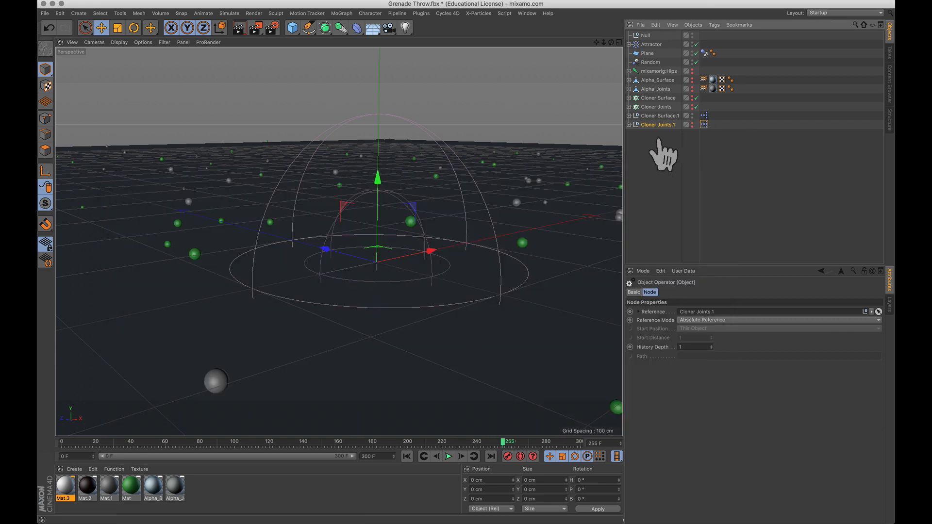
Unhide Cloner Joints.1 and delete the Dynamics Body tags from its children, Platonic 0 to Platonic 199.
left_click(692, 123, "alt")
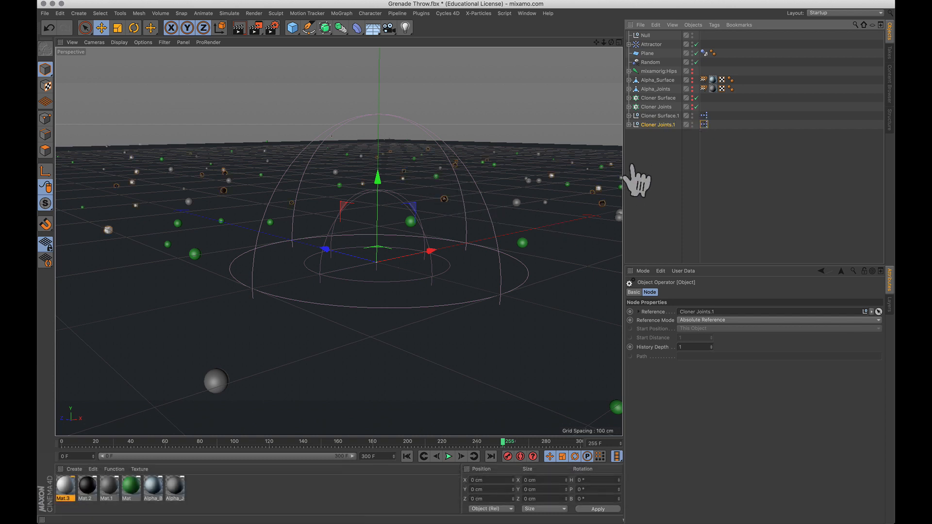
left_click(629, 124)
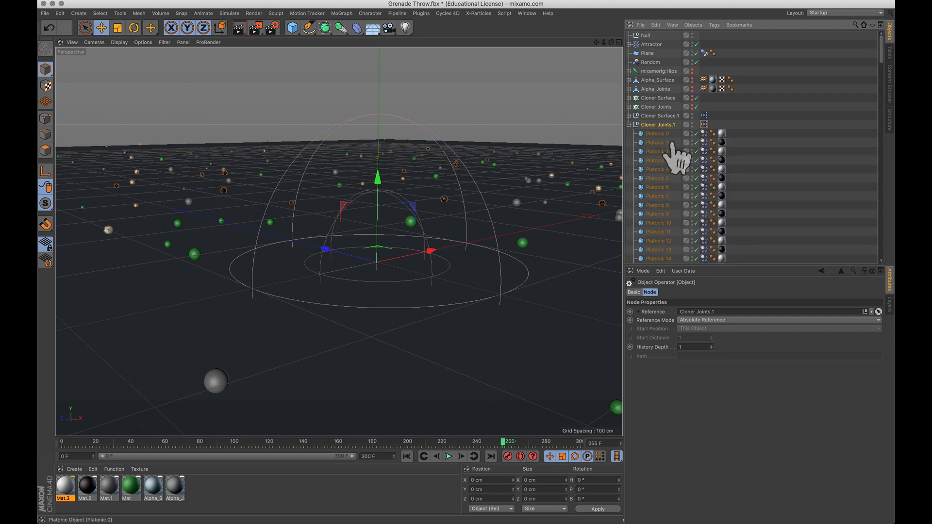
left_click(704, 134)
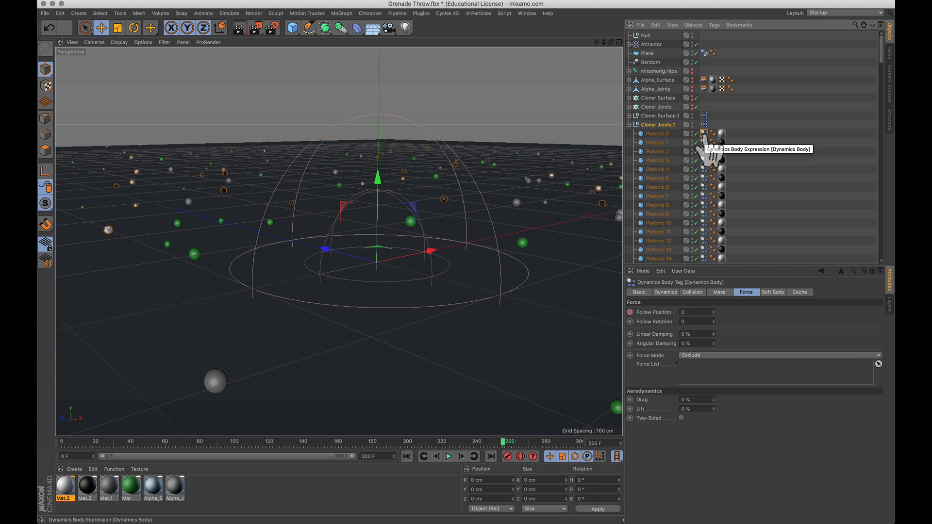
scroll(706, 145, "down", 15)
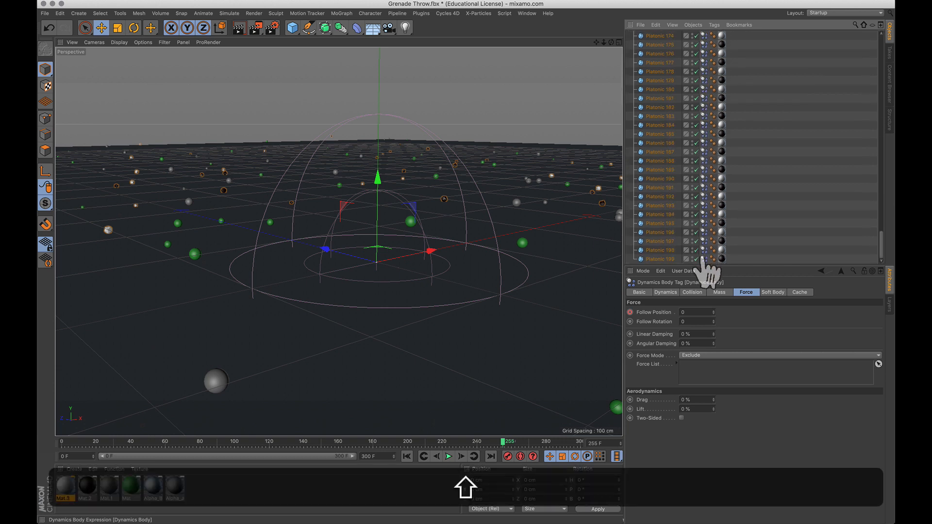
left_click(703, 259, "shift")
key("Delete")
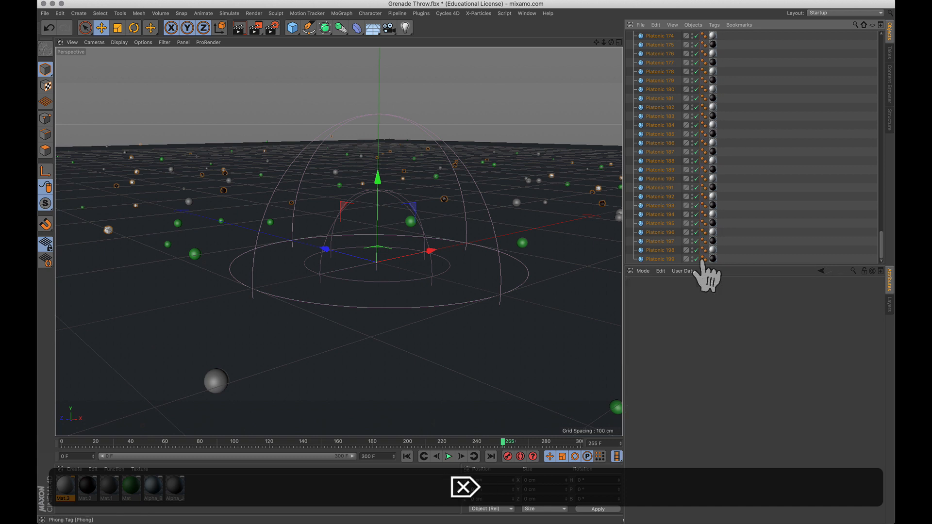
scroll(631, 138, "up", 15)
left_click(629, 125)
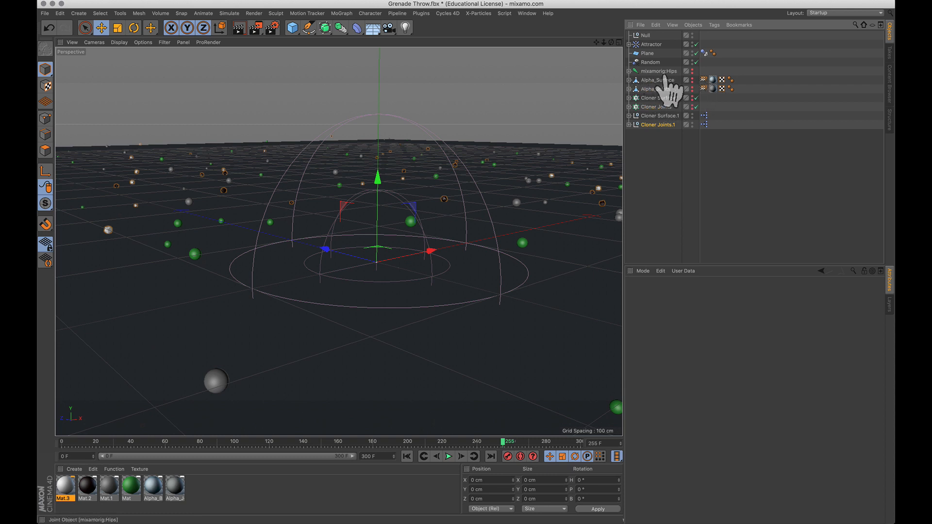
Play the animation from the first frame to check the motion of both converted object groups.
left_click(408, 456)
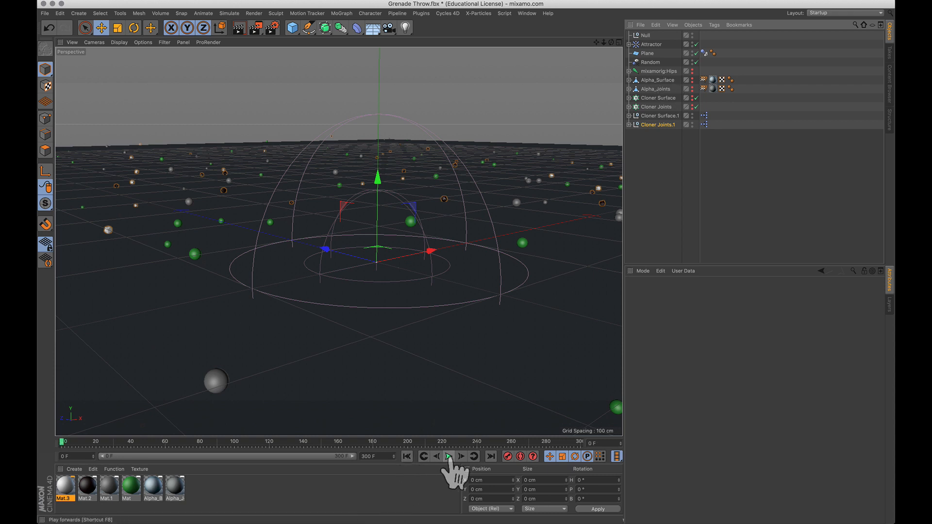
left_click(449, 456)
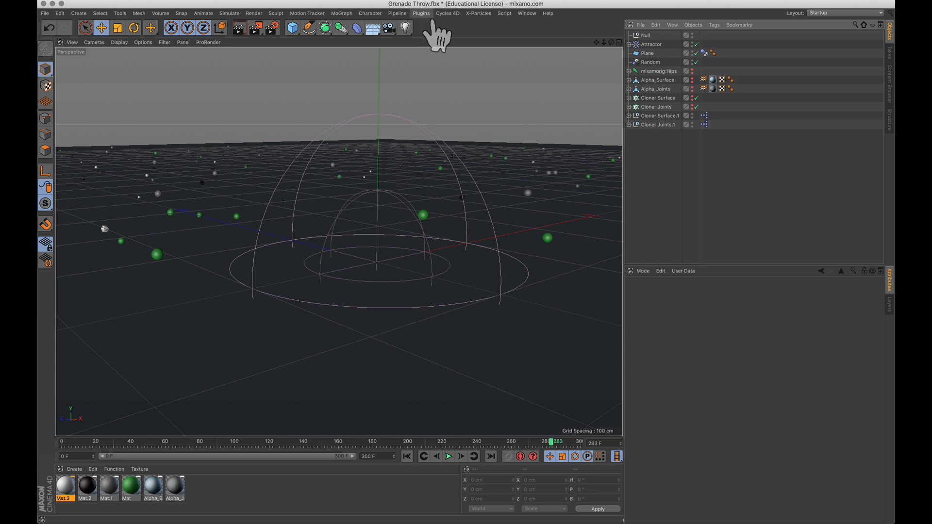
Open the Timeline dope sheet and add Sphere 0 to Sphere 399 from Cloner Surface.1 to it.
left_click(526, 13)
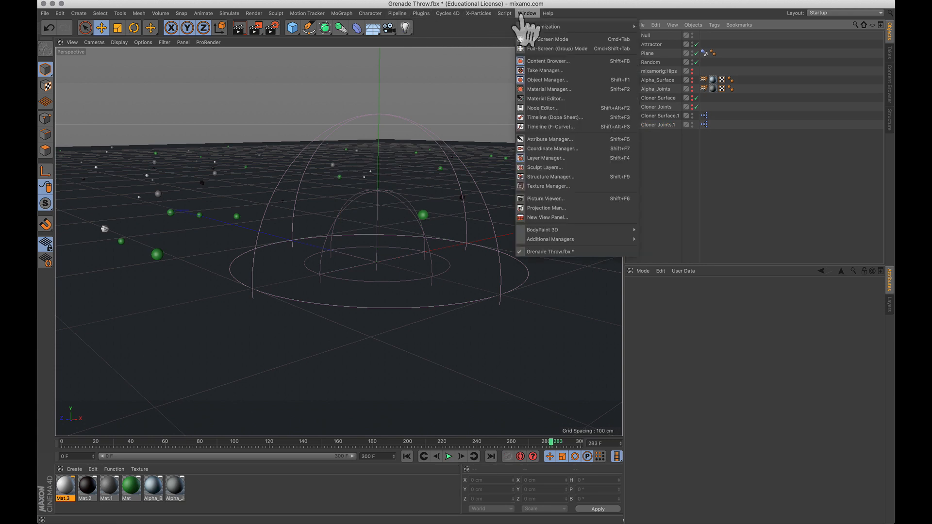
left_click(546, 119)
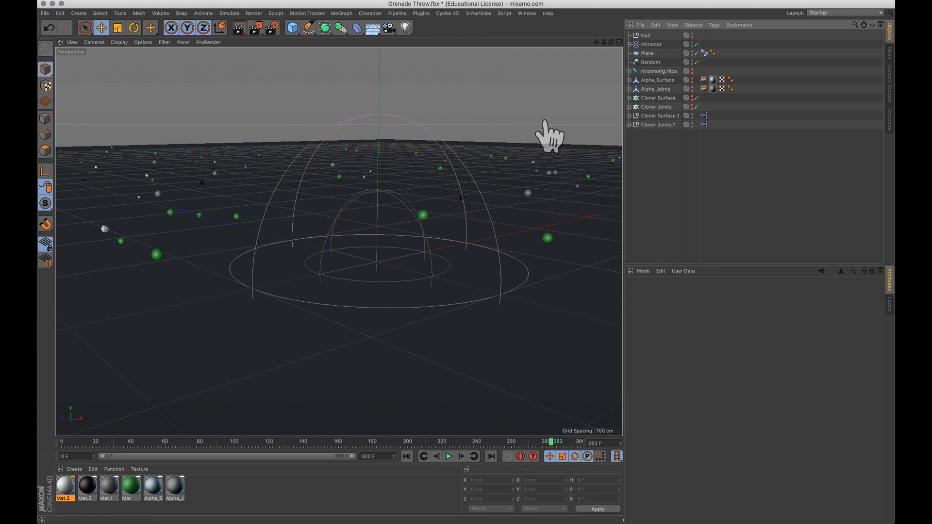
left_click(628, 115)
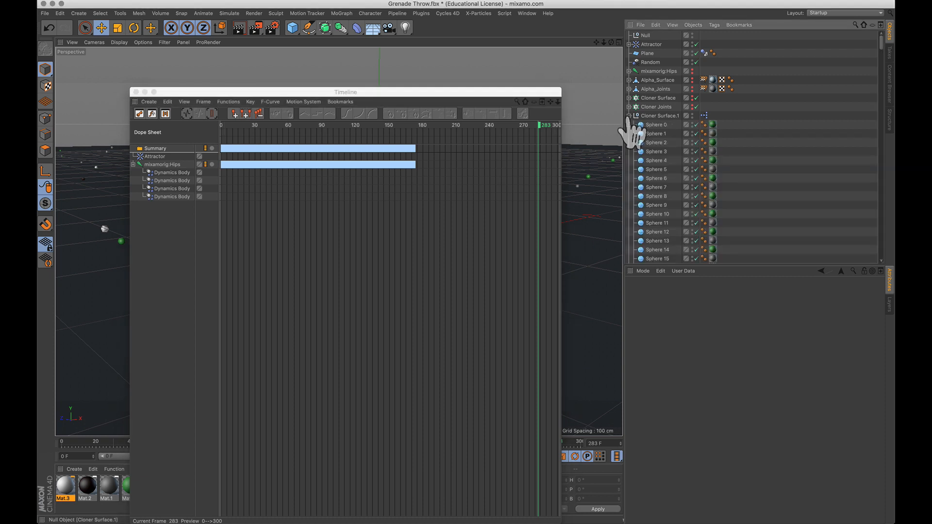
left_click(661, 126)
scroll(658, 165, "down", 20)
scroll(658, 186, "down", 10)
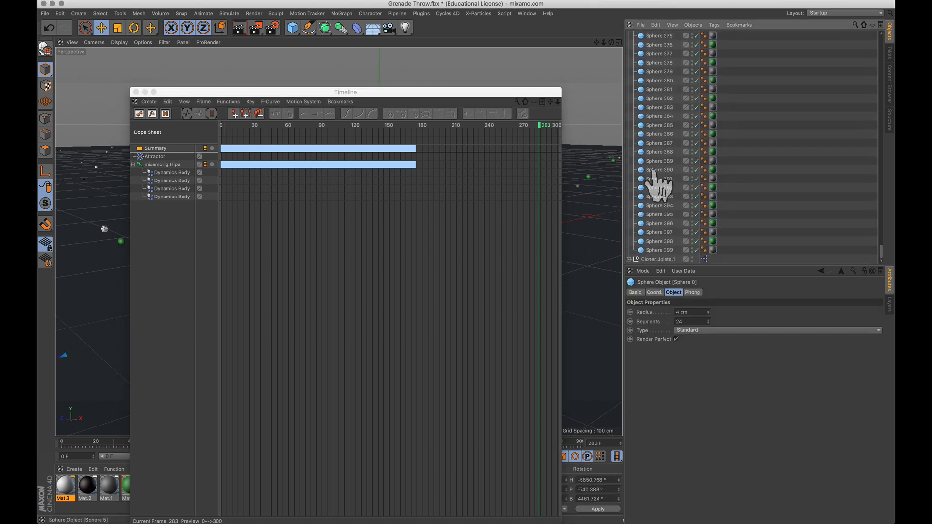
left_click(656, 250, "shift")
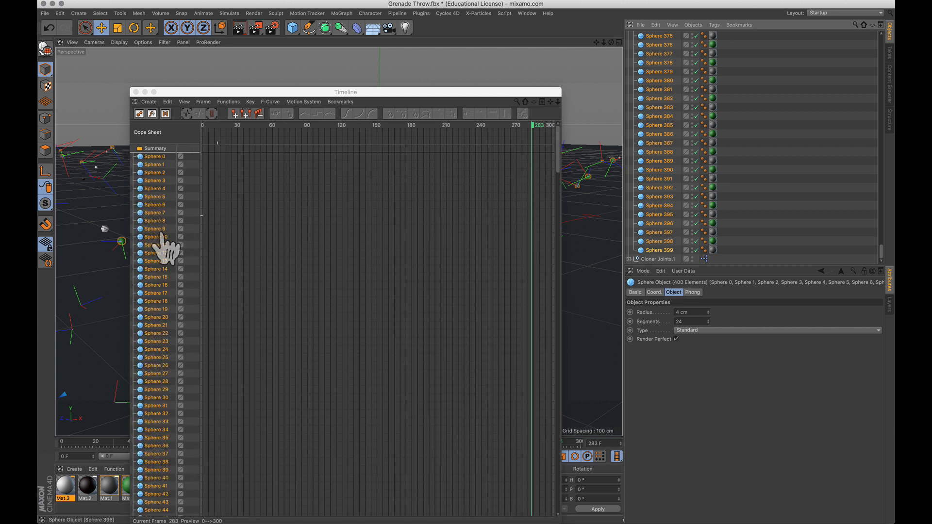
left_click(164, 272)
scroll(167, 286, "down", 20)
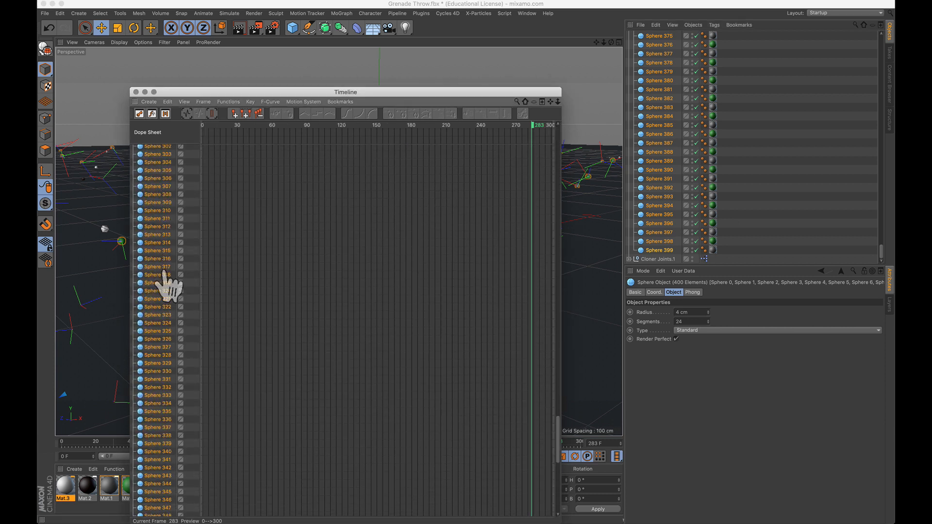
left_click(747, 170)
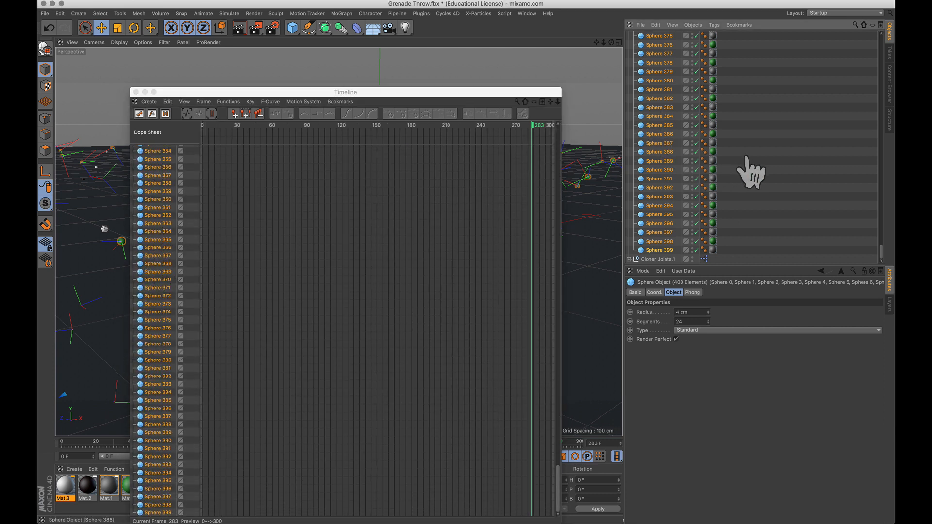
scroll(697, 182, "up", 10)
scroll(697, 182, "up", 20)
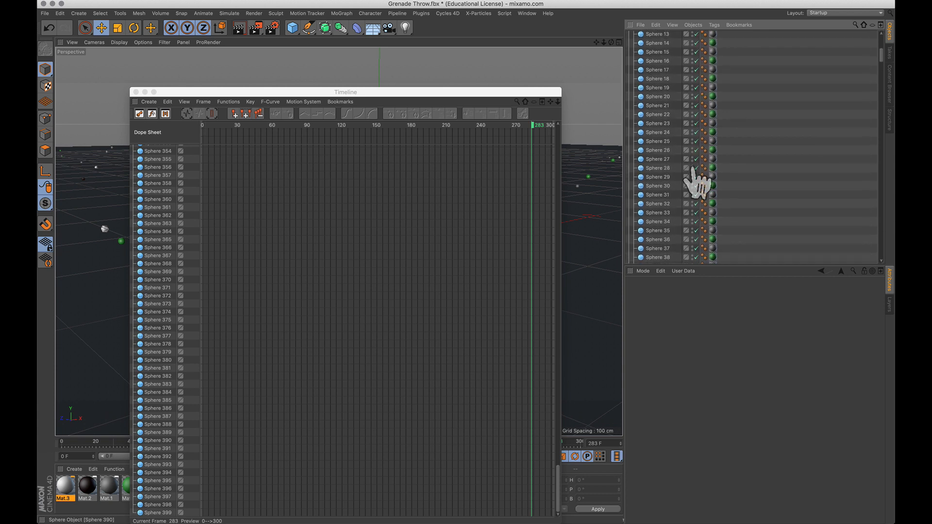
left_click(629, 116)
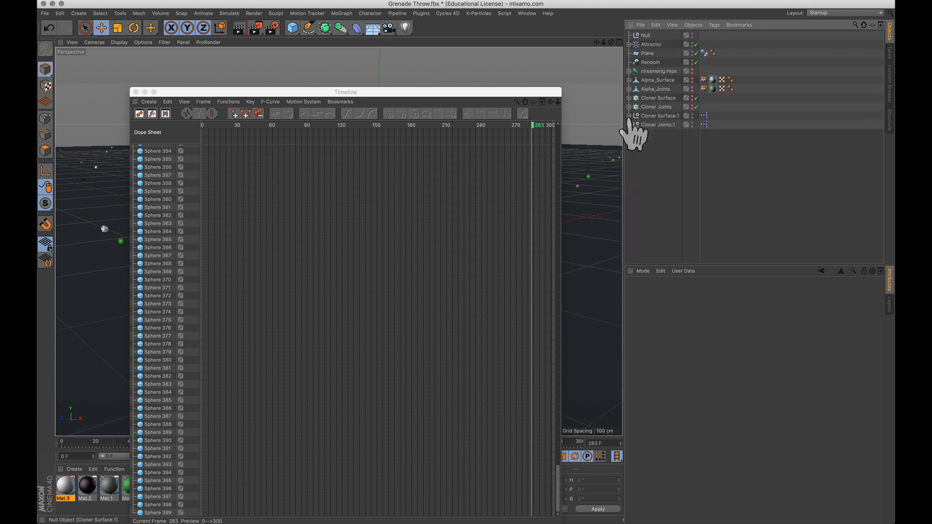
Add Platonic 0 to Platonic 199 from Cloner Joints.1 to the Timeline below the spheres.
left_click(629, 125)
left_click(659, 134)
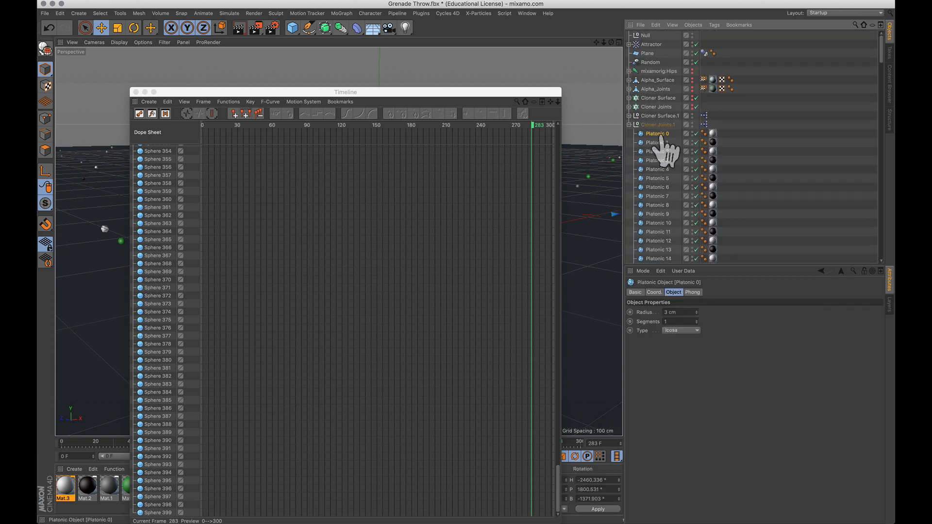
scroll(660, 137, "down", 10)
scroll(660, 137, "down", 20)
left_click(659, 259, "shift")
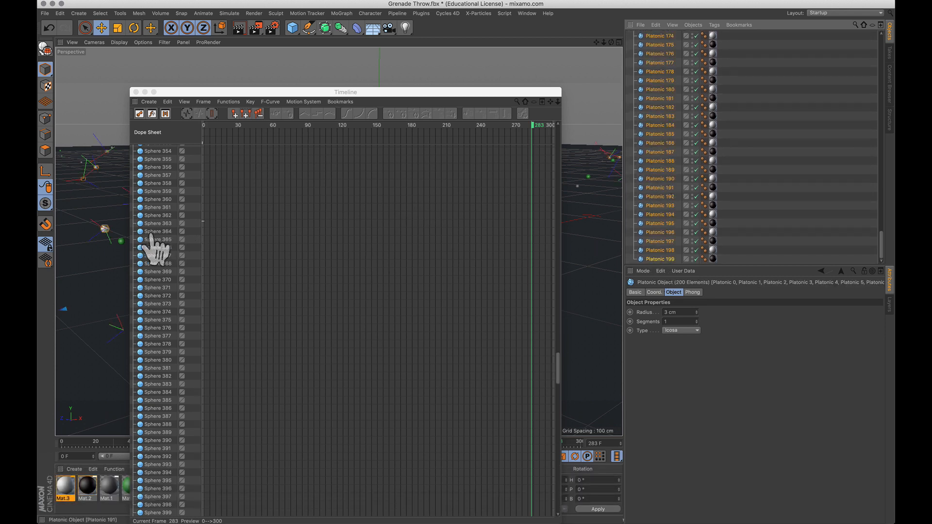
scroll(156, 302, "down", 20)
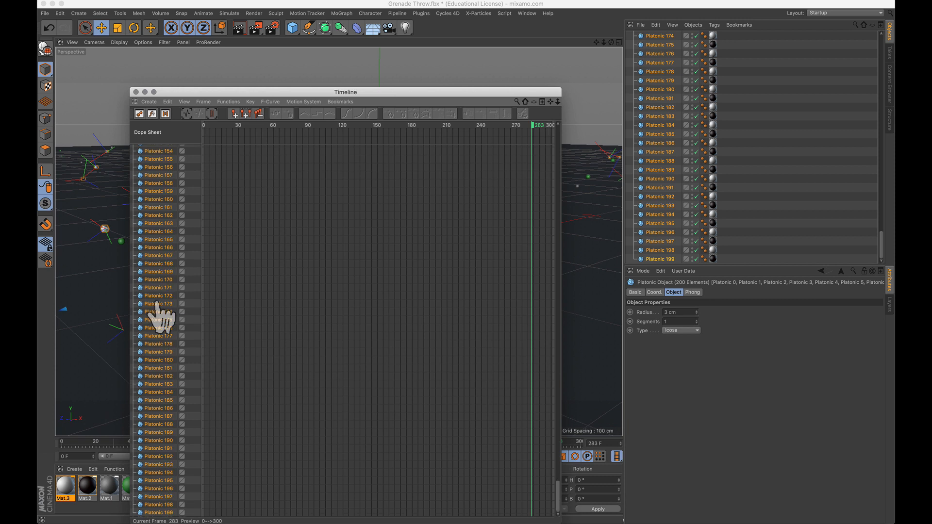
scroll(157, 306, "up", 20)
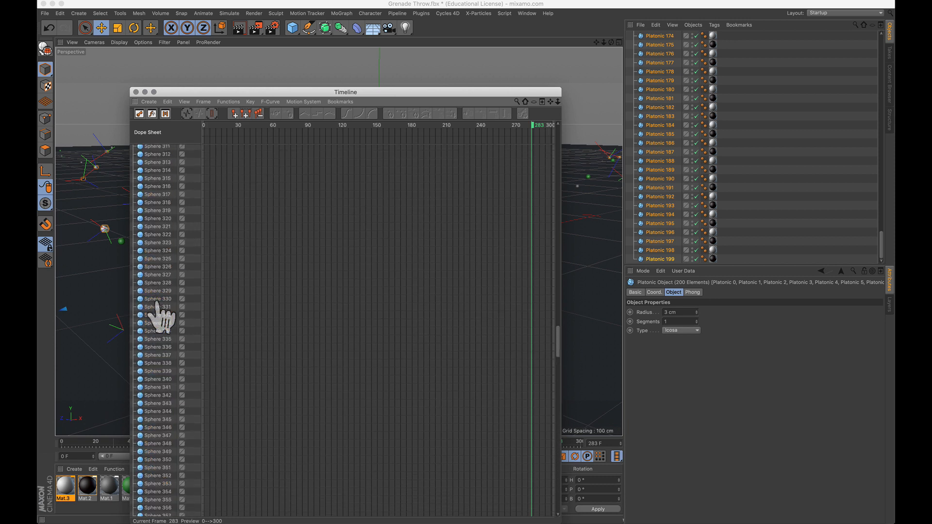
scroll(157, 310, "up", 20)
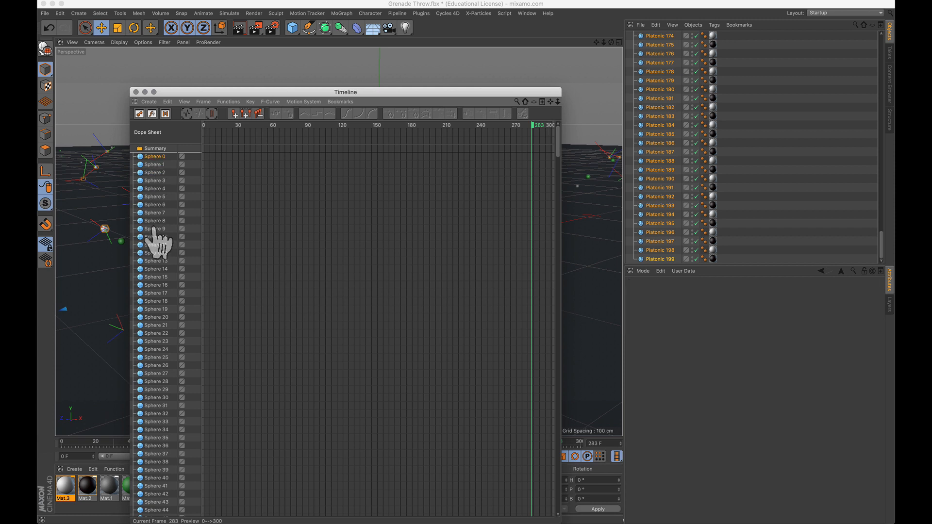
Bake all Timeline spheres and platonics from frame 0 to 300 with Bake Expressions, Clean Tracks and All Parameters, and close the Timeline.
scroll(155, 236, "down", 20)
scroll(156, 239, "down", 20)
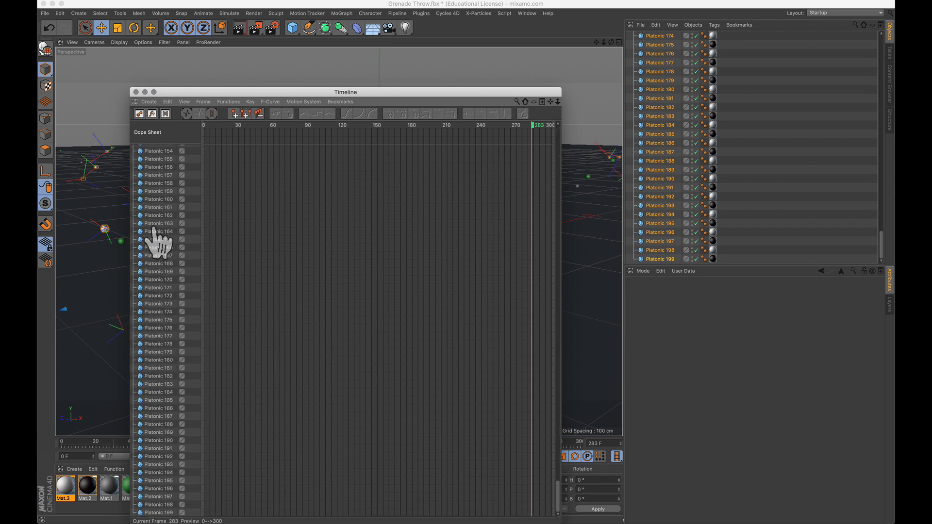
key("shift")
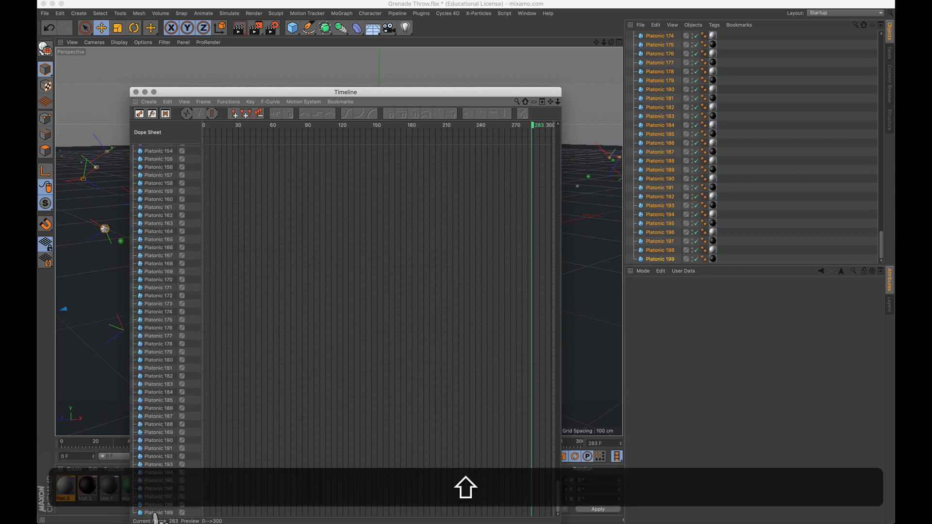
left_click(228, 101)
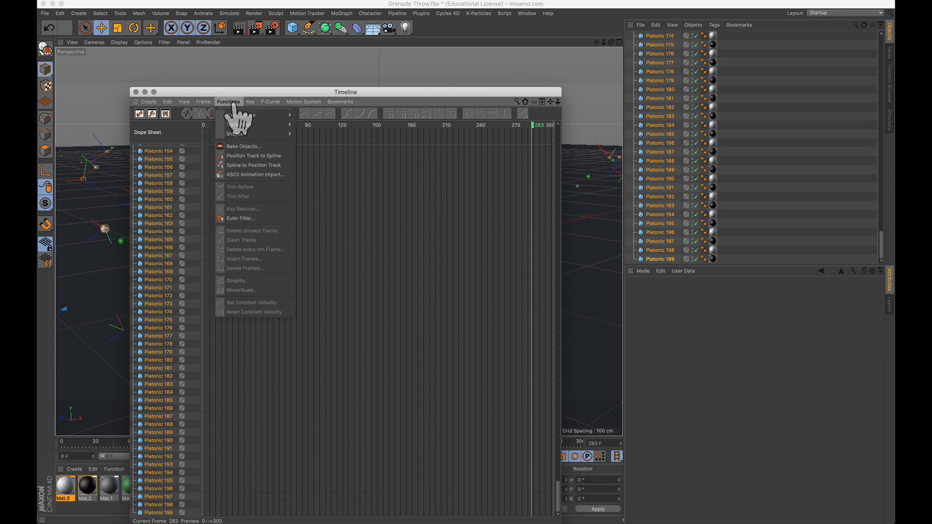
left_click(243, 147)
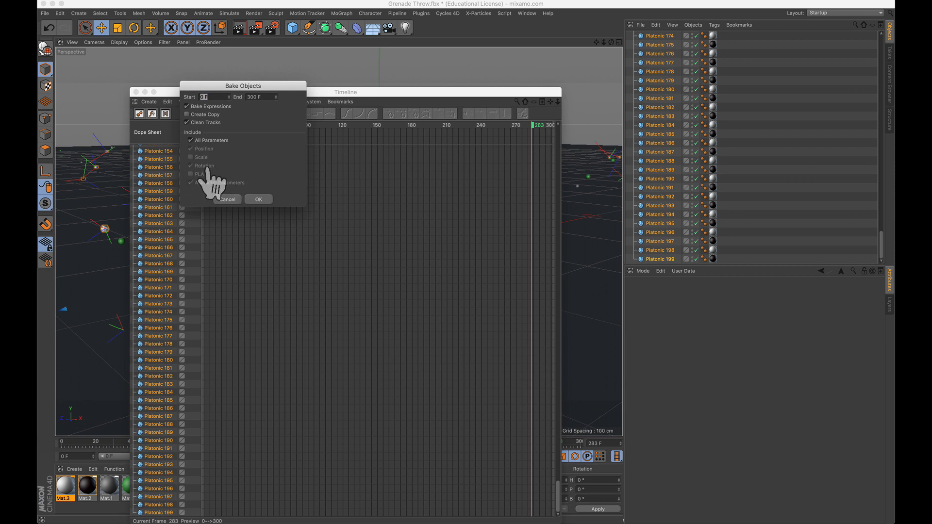
left_click(258, 200)
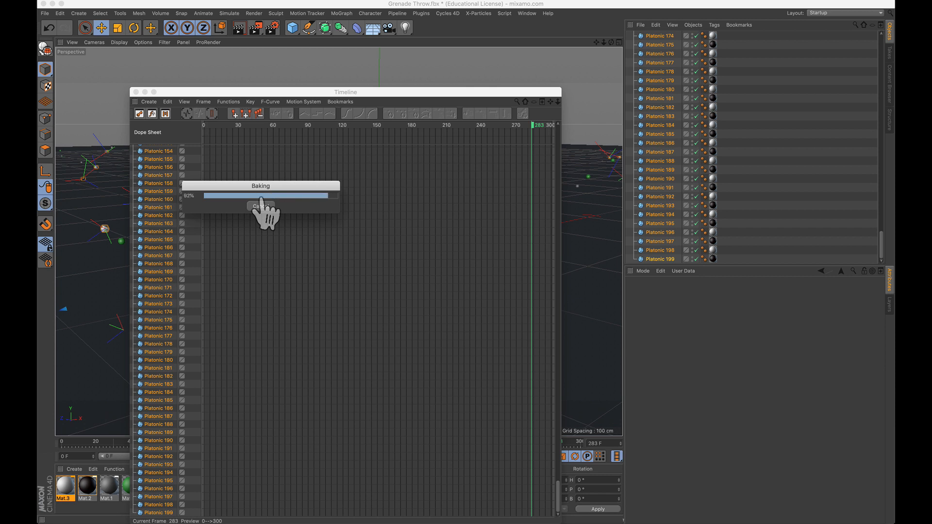
left_click(597, 306)
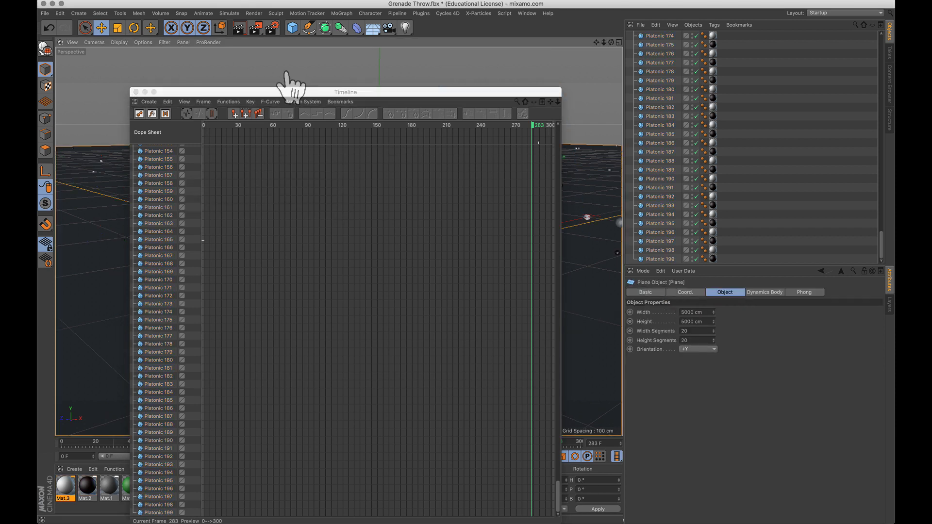
left_click(135, 92)
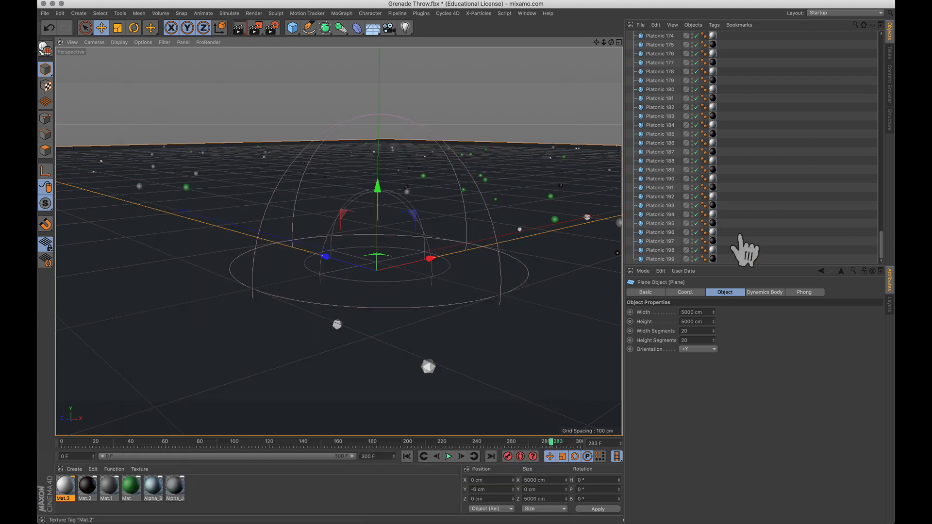
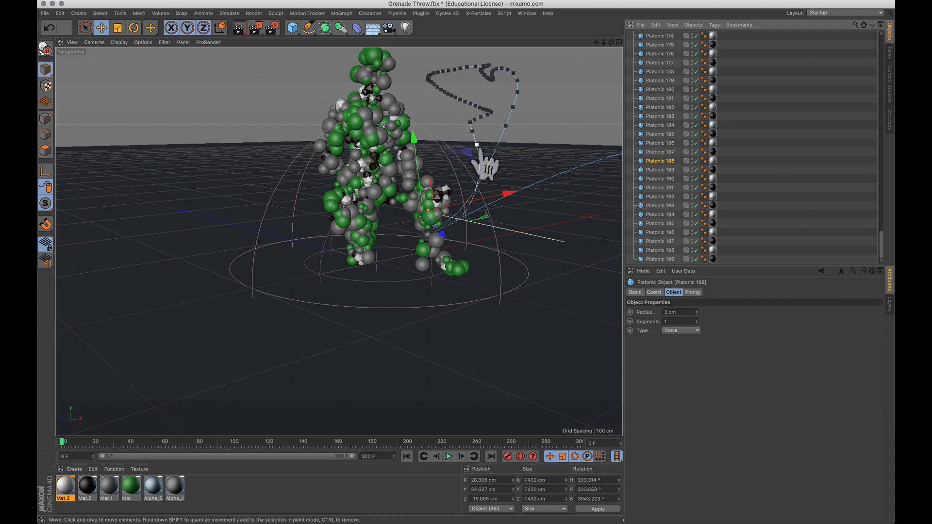
Save the project as Grenade Throw Tutorial.c4d in the Tutorial 7 C4D and mO2 folder.
left_click(44, 13)
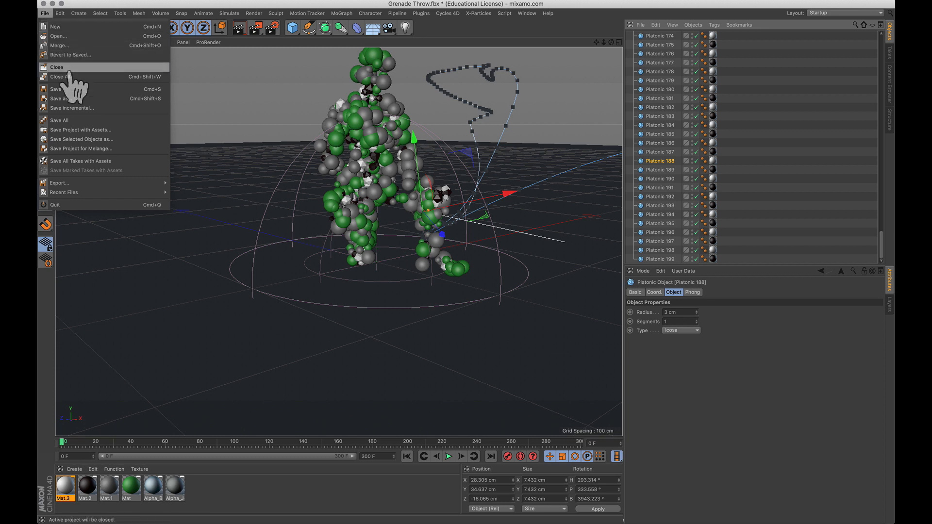
left_click(73, 99)
key("Right")
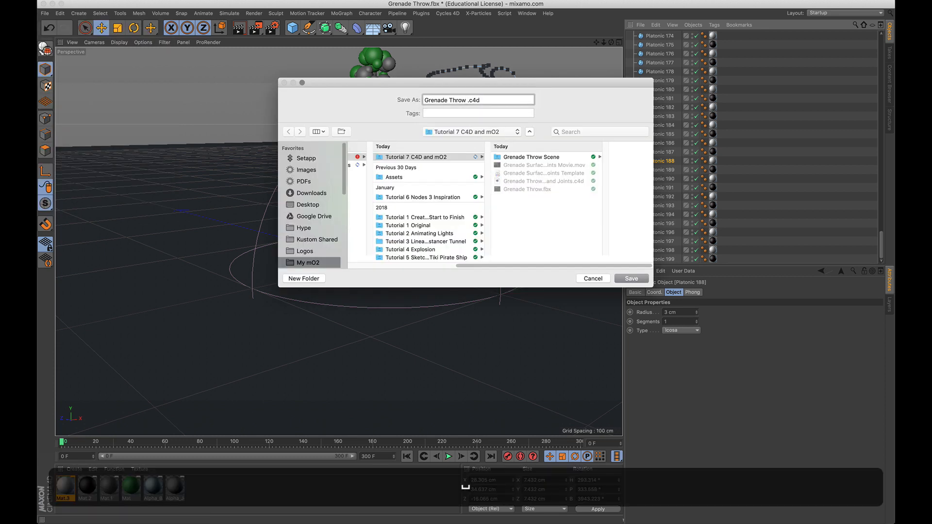
type("Tutorial")
key("Return")
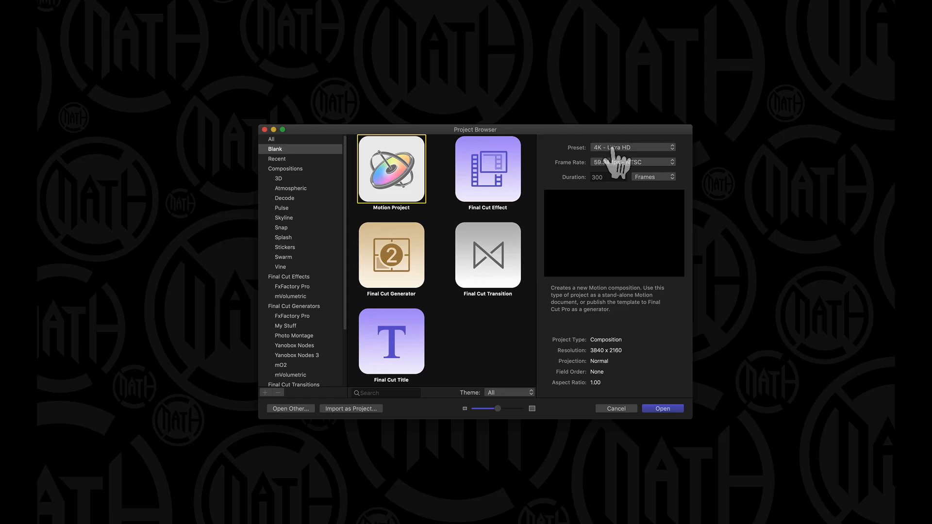
Switch to Motion and create a blank Motion project with the Broadcast HD 1080 preset, 29.97 fps and 300 frames.
left_click(614, 148)
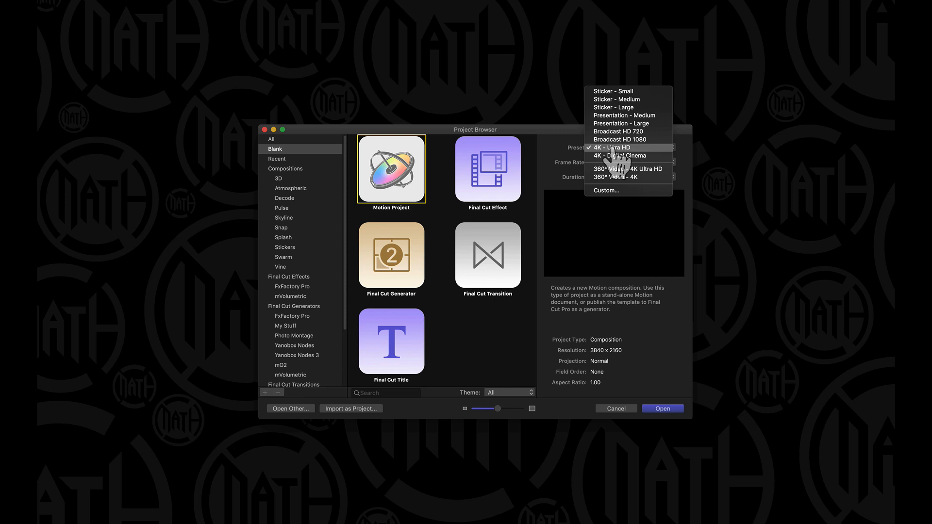
left_click(615, 139)
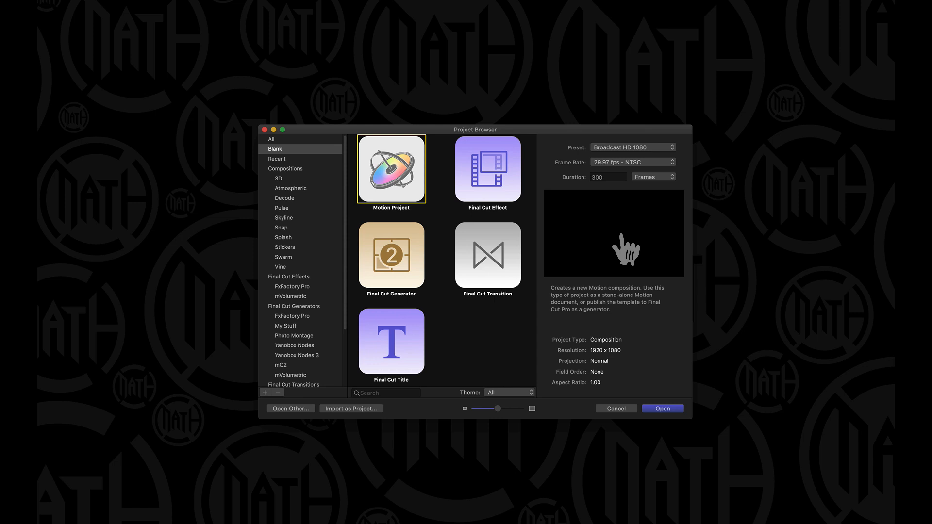
left_click(663, 409)
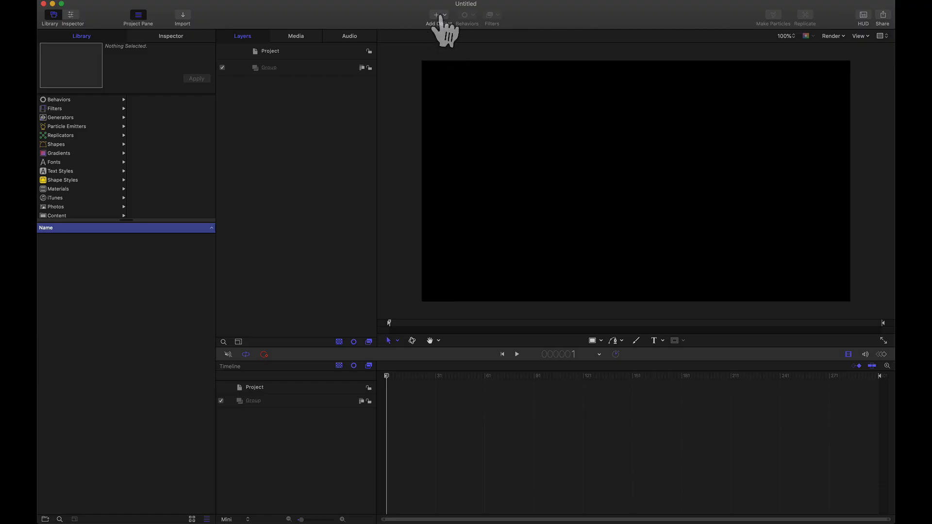
Add an mO2 generator to the project's empty group.
left_click(437, 14)
mouse_move(478, 105)
mouse_move(563, 118)
left_click(643, 119)
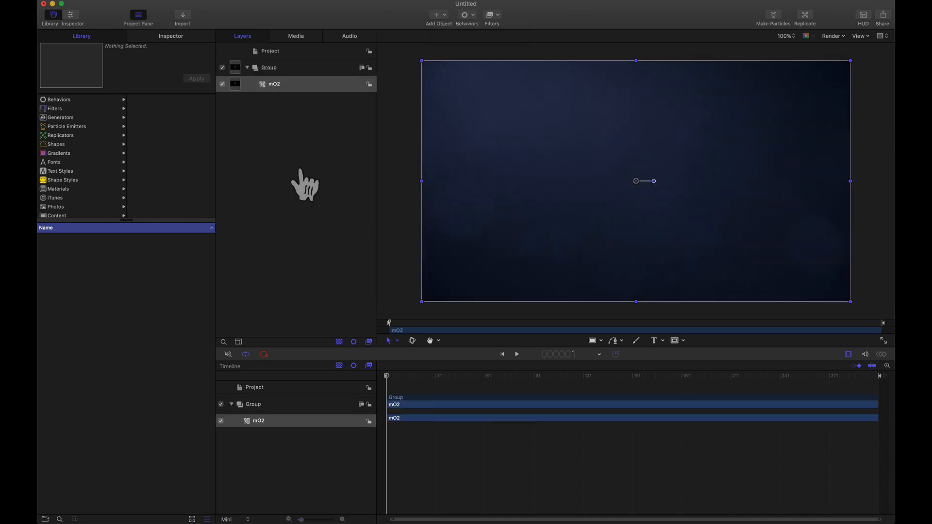
Hide the timeline and narrow the layers list to enlarge the canvas, fitting the frame to it.
left_click(848, 355)
left_click_drag(373, 172, 272, 95)
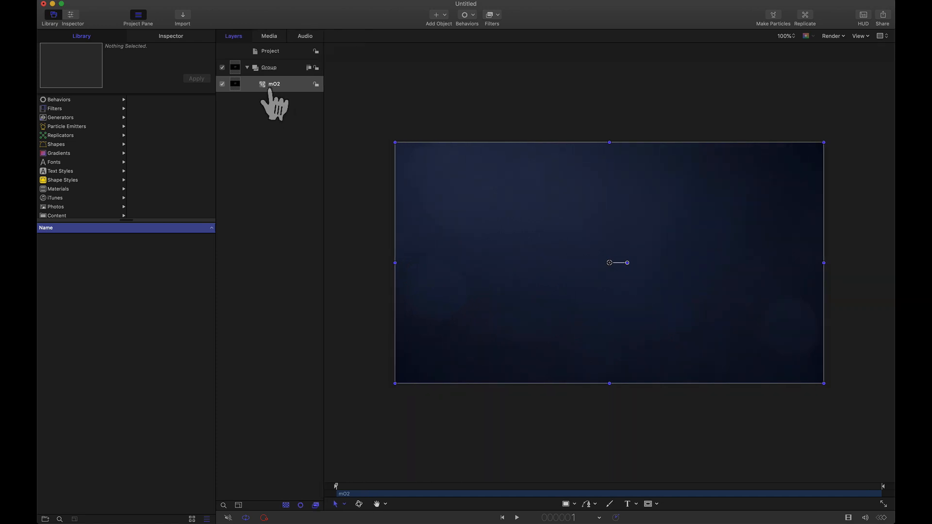
key("shift+z")
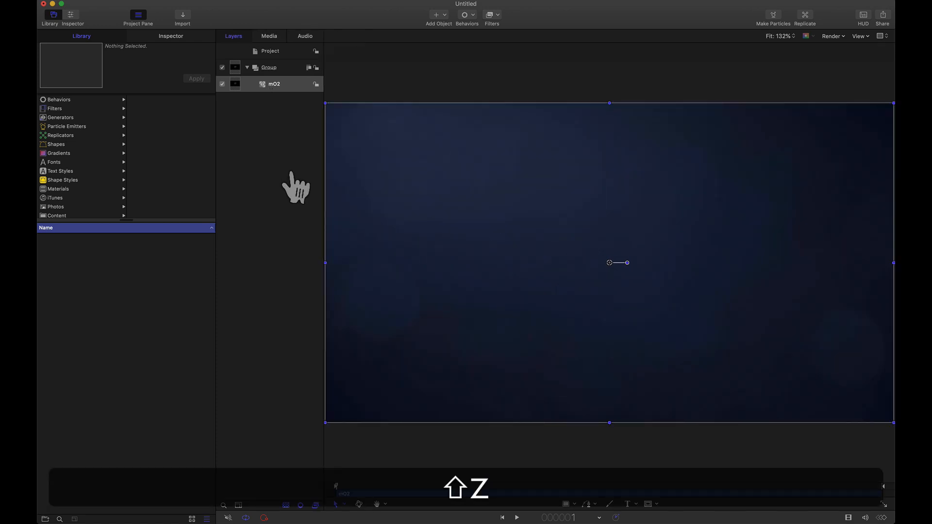
Open the model library from the mO2 generator's settings and show its C4D category.
left_click(171, 36)
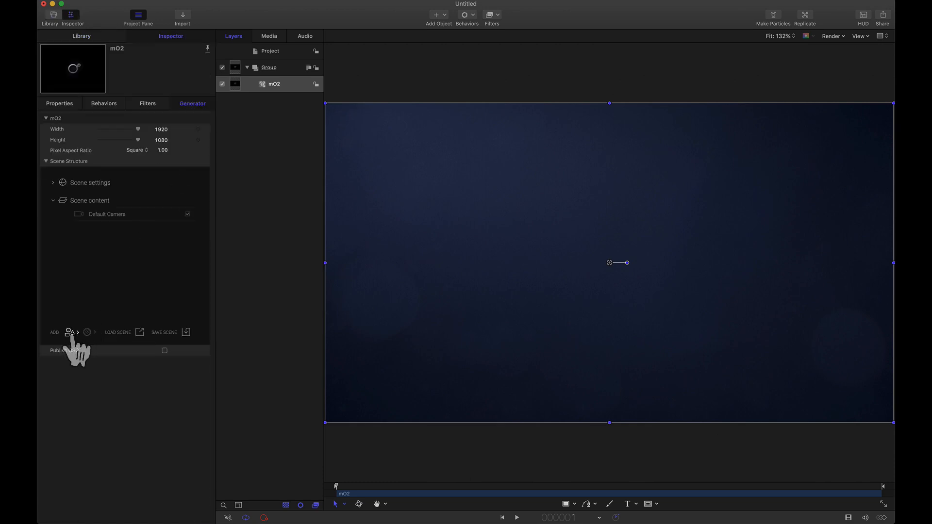
left_click(71, 333)
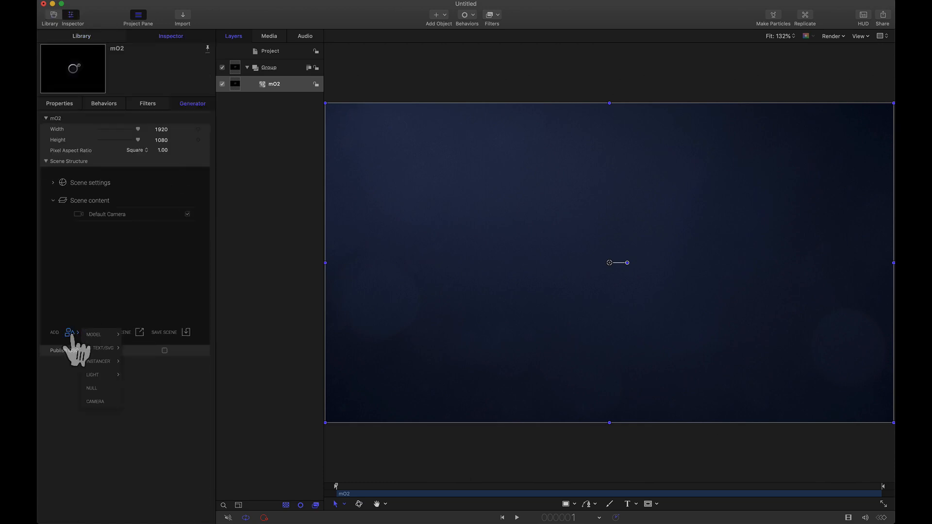
mouse_move(94, 336)
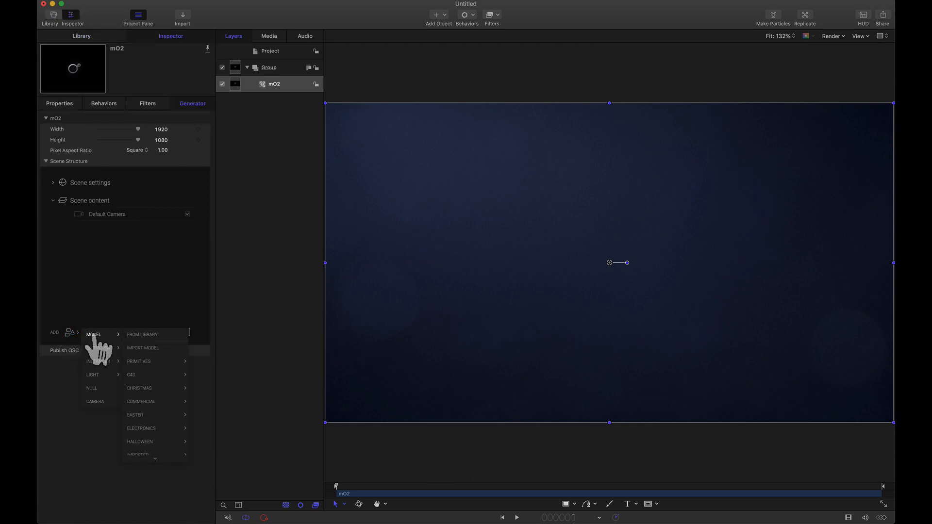
left_click(144, 335)
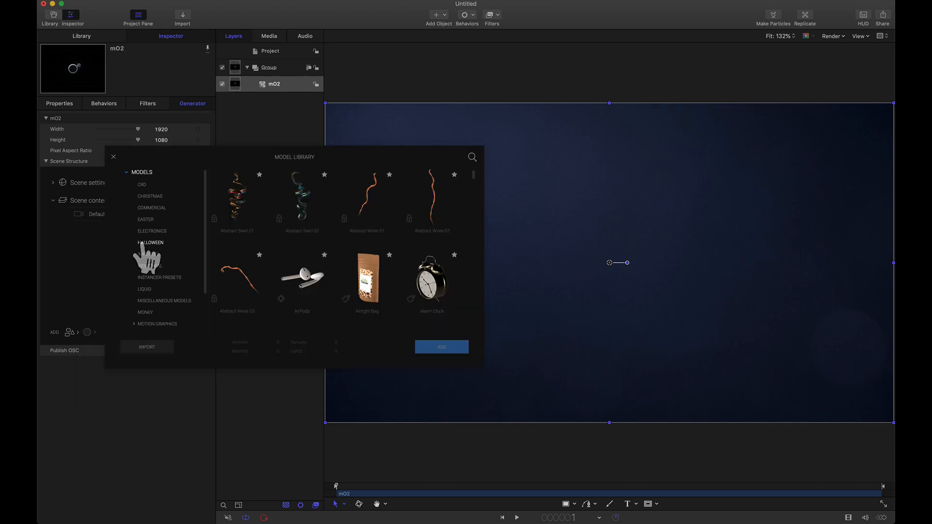
left_click(142, 185)
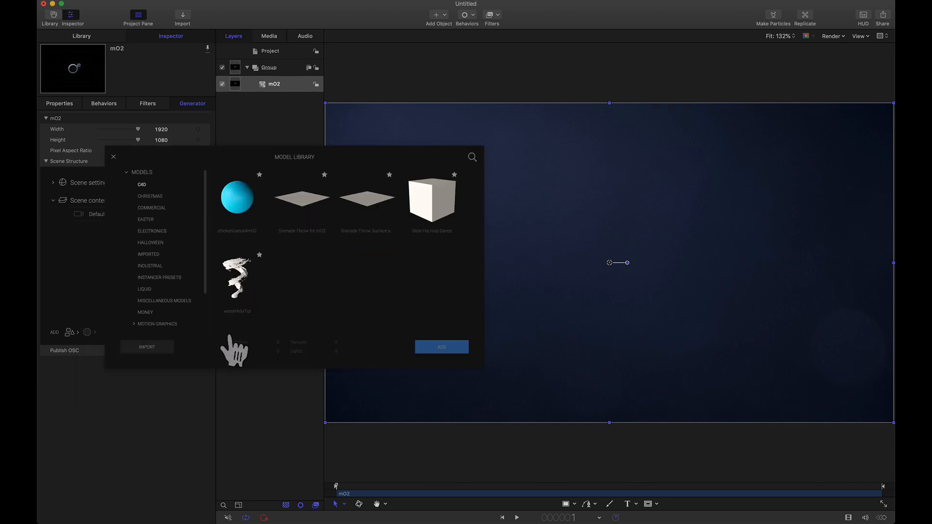
Import Grenade Throw Tutorial.c4d with its materials into the C4D library category and add the model to the scene.
left_click(164, 346)
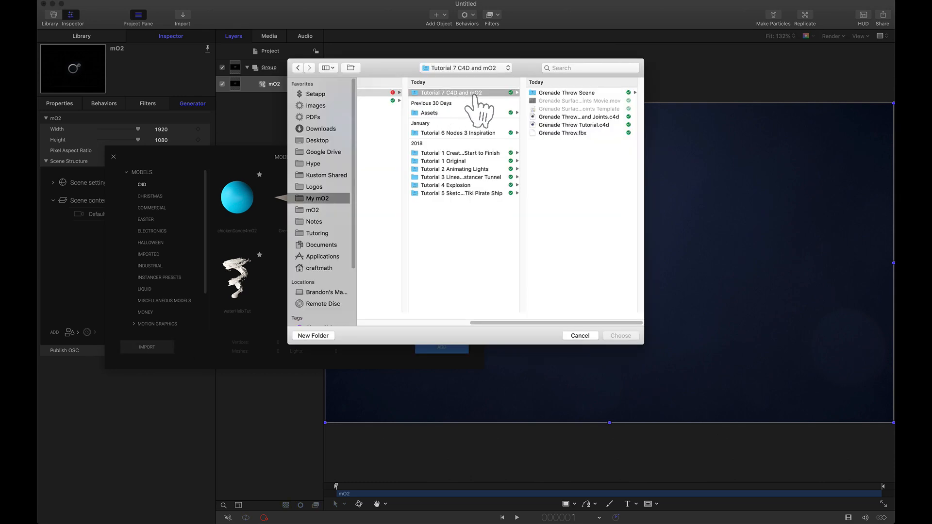
left_click(552, 125)
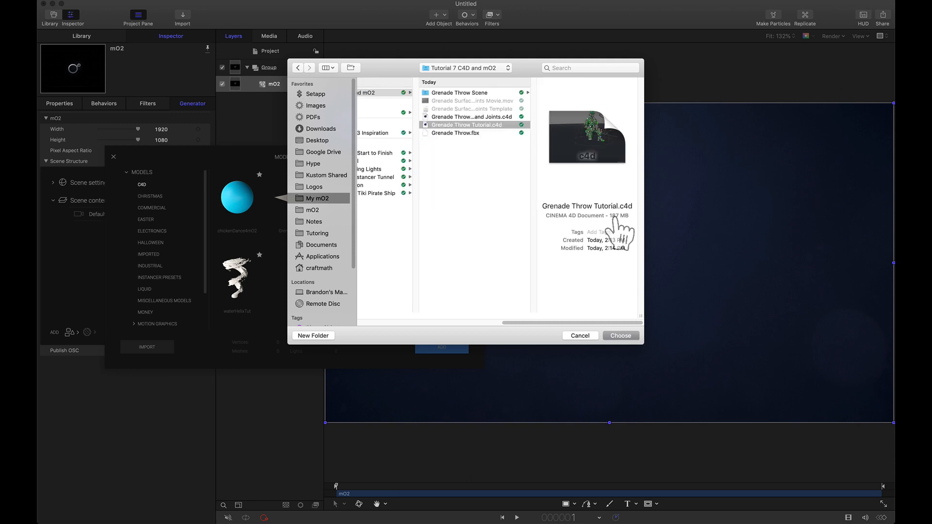
left_click(621, 336)
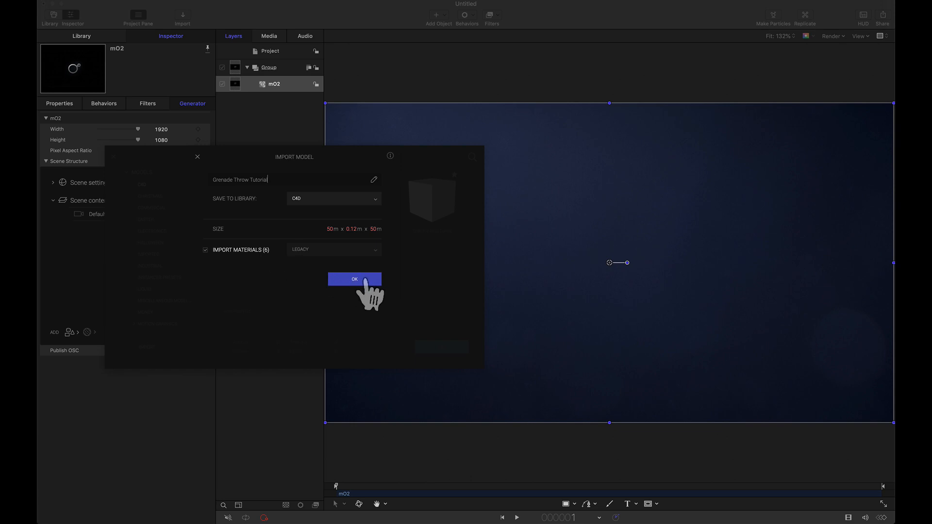
left_click(365, 280)
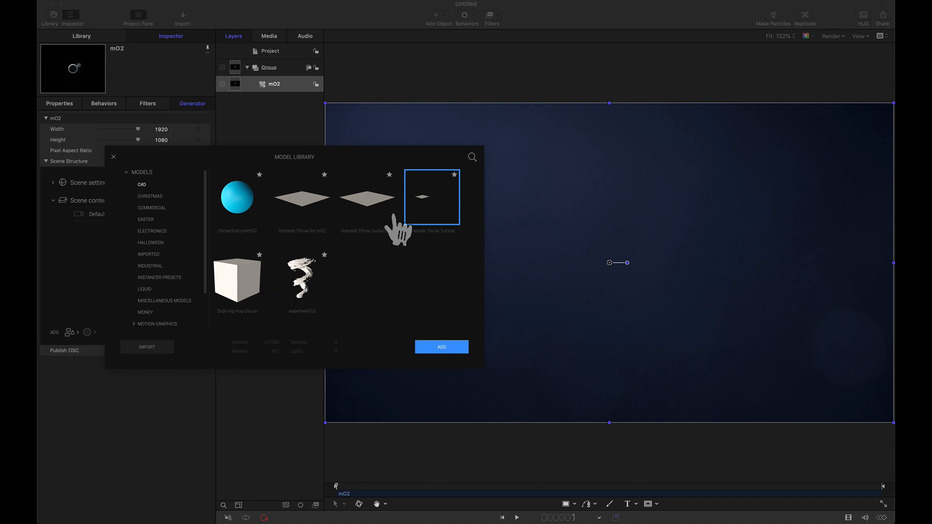
left_click(439, 348)
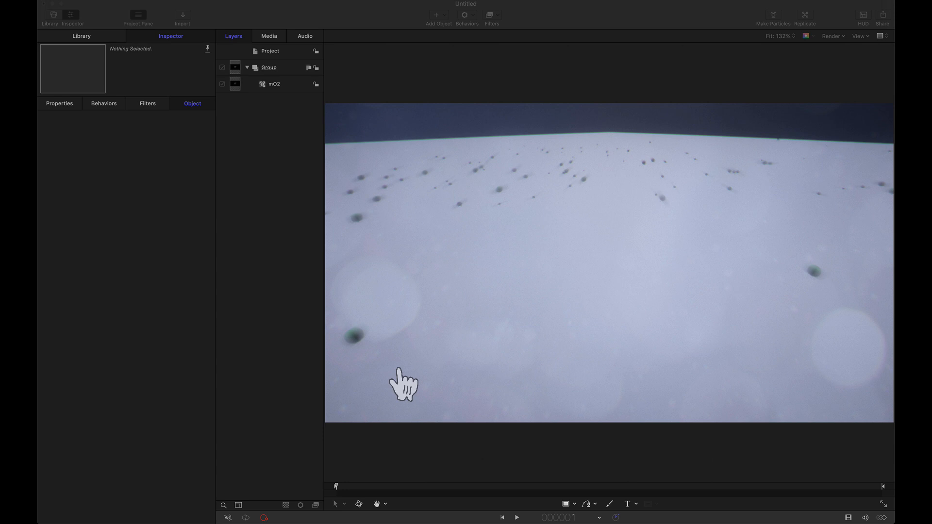
Move the playhead to frame 2 to refresh the imported model's animation.
left_click(562, 518)
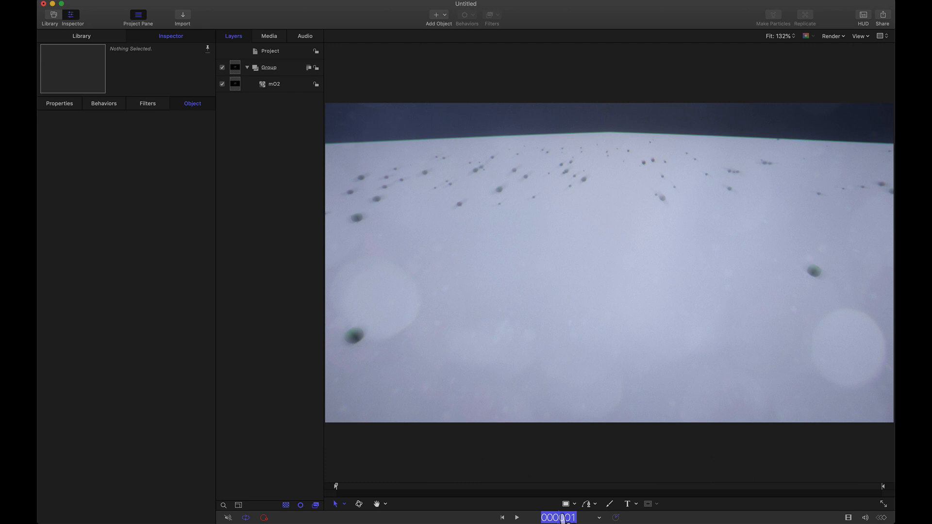
type("2")
key("Return")
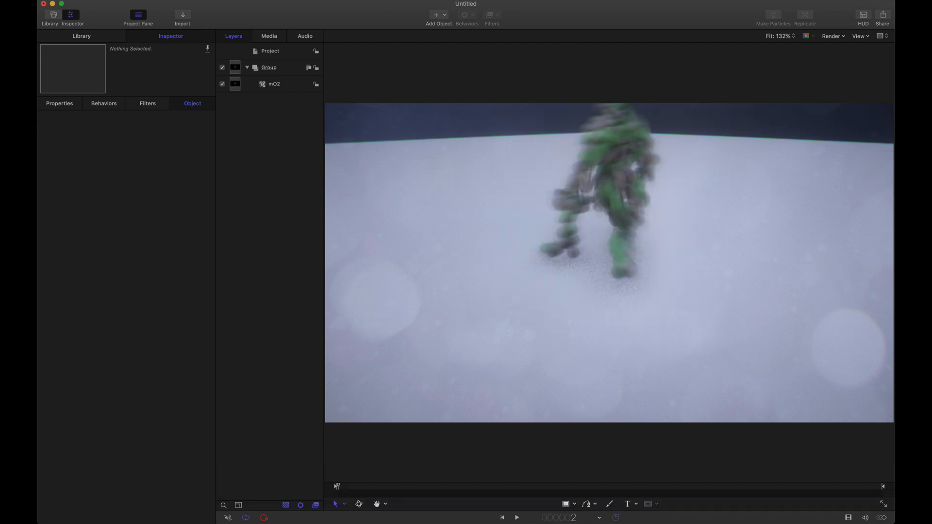
Select the mO2 layer in the canvas and show its on-screen 3D scene controls.
left_click(456, 296)
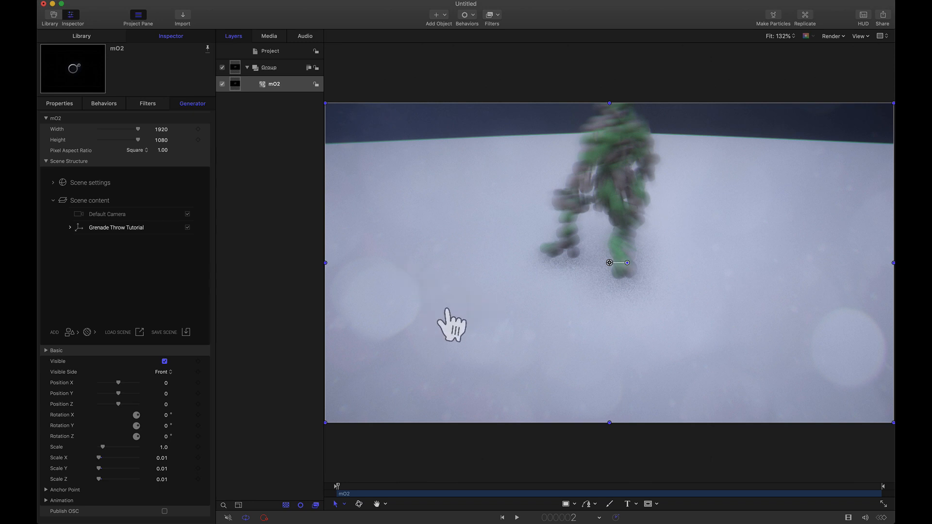
right_click(405, 284)
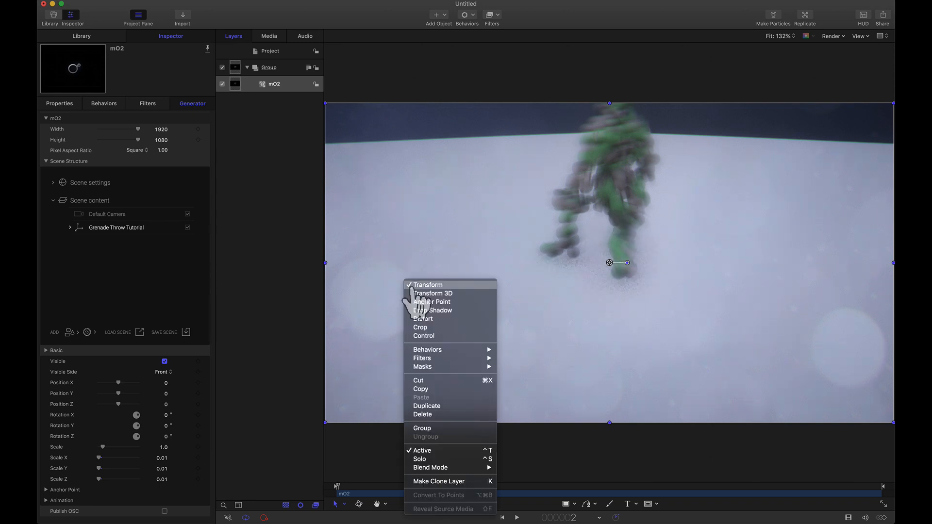
left_click(433, 293)
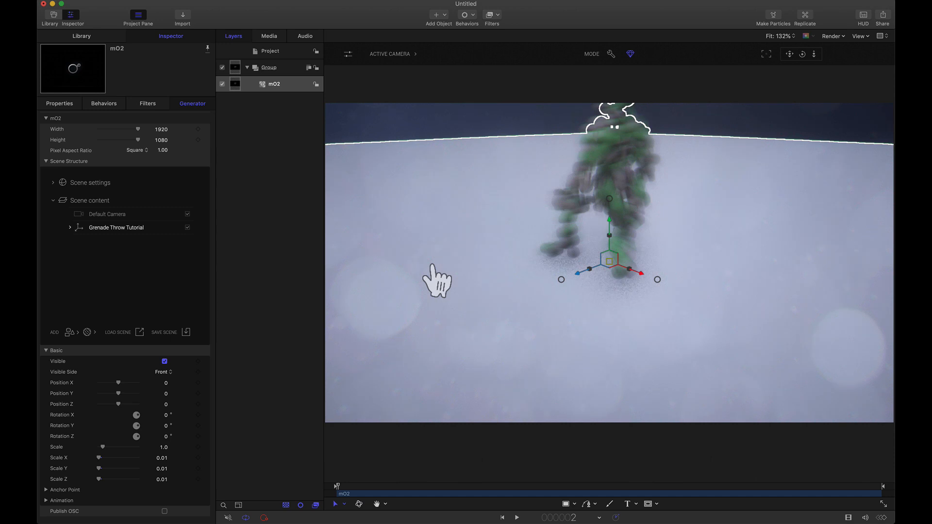
Set the Default Camera's preset to Sharp in its camera settings.
left_click(100, 215)
scroll(162, 427, "down", 3)
left_click(161, 418)
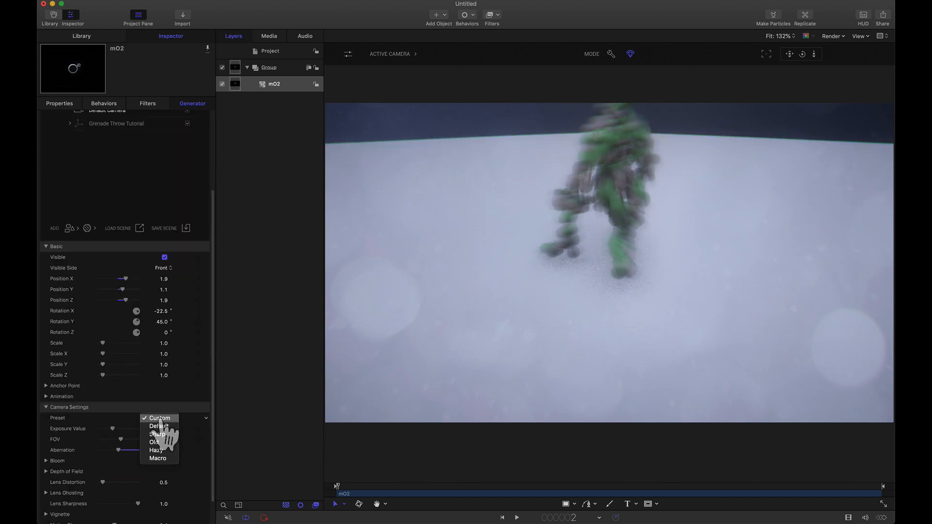
left_click(157, 434)
Reset the Default Camera's Basic position and rotation parameters to their defaults.
scroll(209, 369, "up", 3)
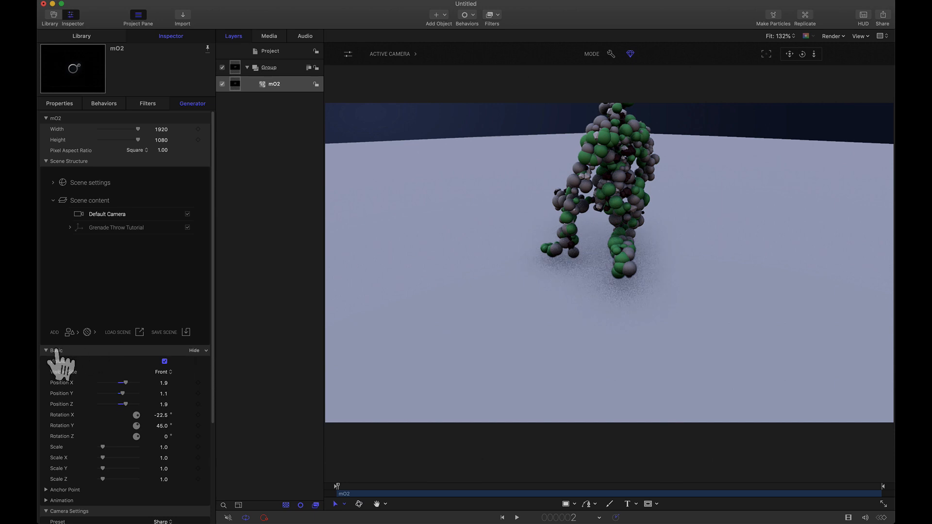
left_click(208, 360)
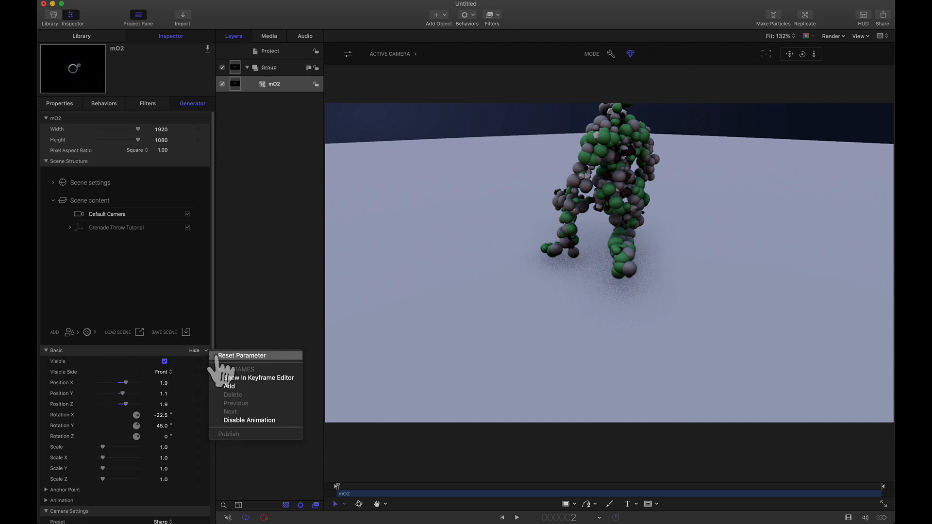
left_click(228, 356)
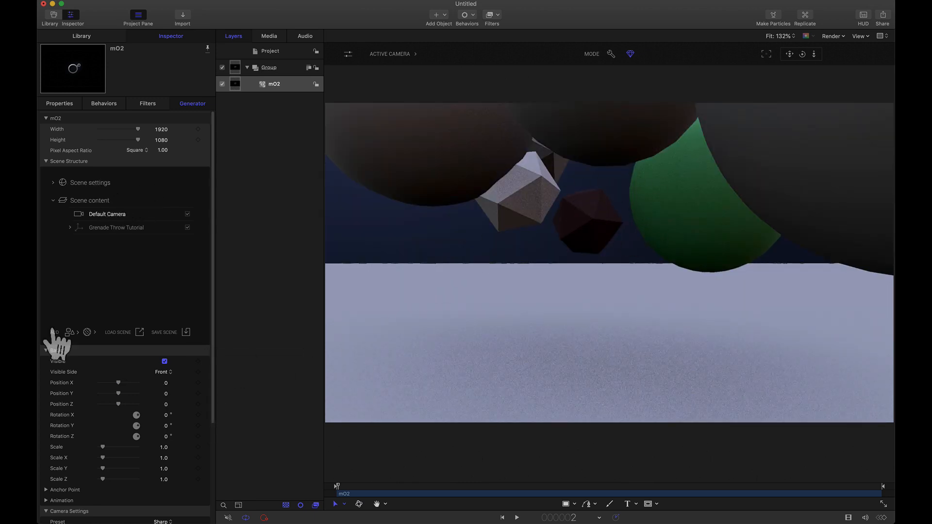
Add a Null to the scene, parent the Default Camera to it, and set the camera's Position Z to 2.92.
left_click(71, 333)
left_click(92, 388)
left_click_drag(103, 227, 96, 214)
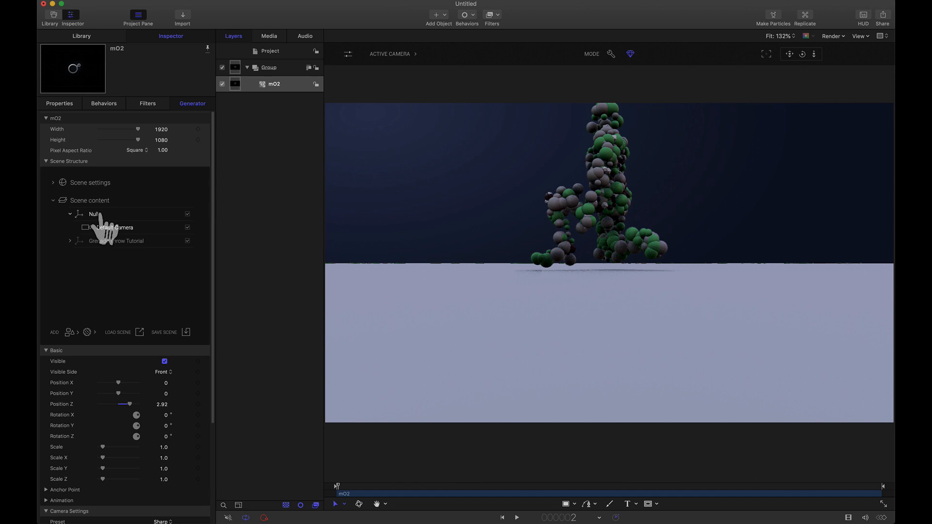
Set the camera Null's Rotation X to -15° and Rotation Y to 180°.
left_click(100, 214)
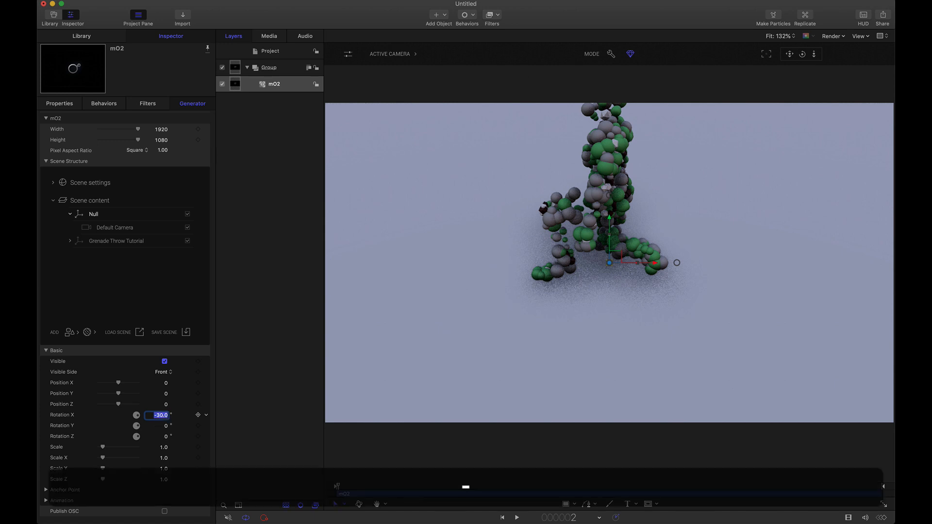
key("Return")
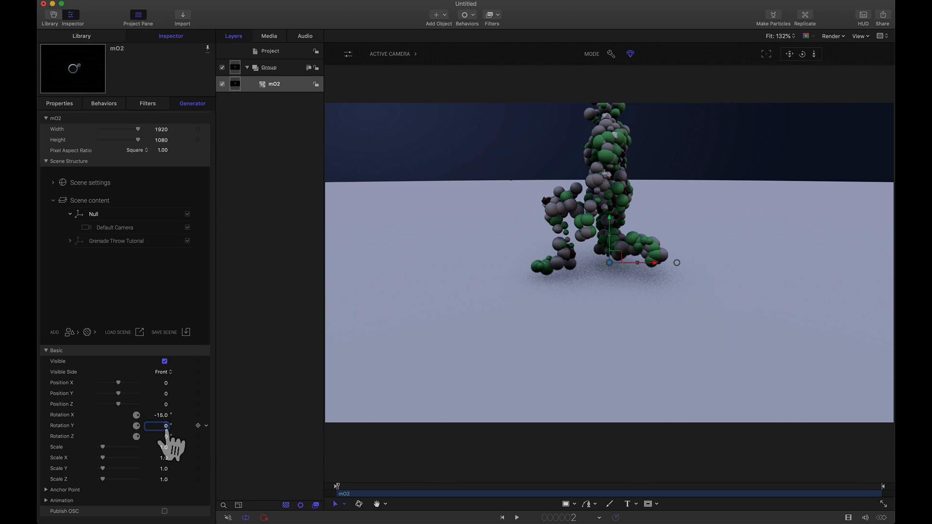
type("180")
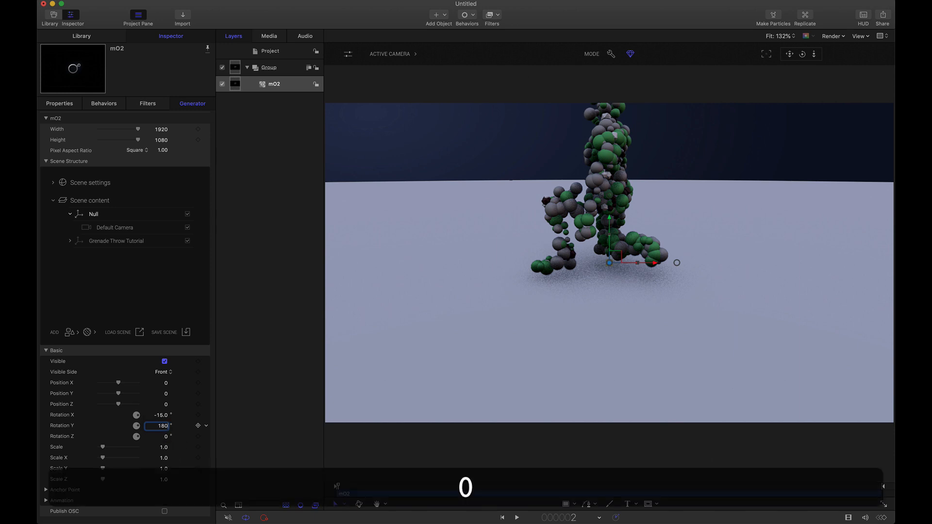
key("Return")
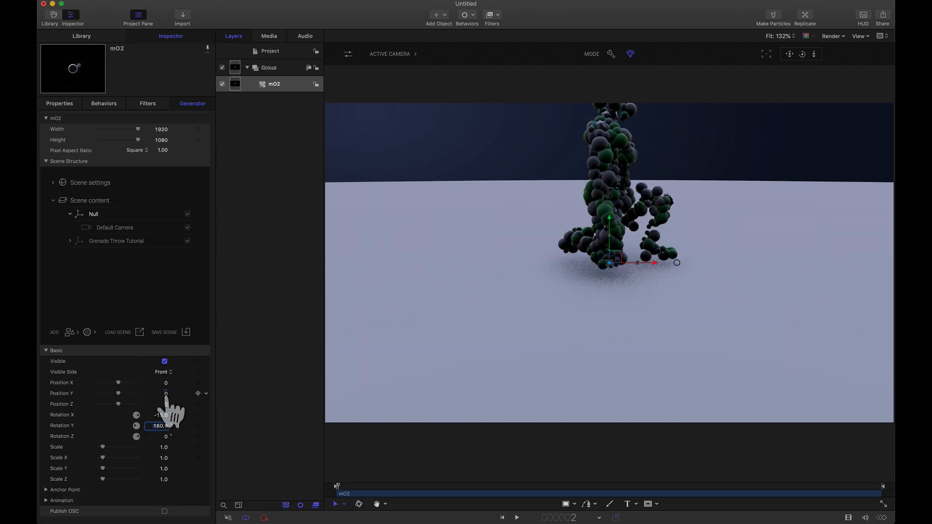
Raise the camera Null to Position Y 0.5, after trying 1, and set its Rotation Y to 210°.
type("1")
key("Return")
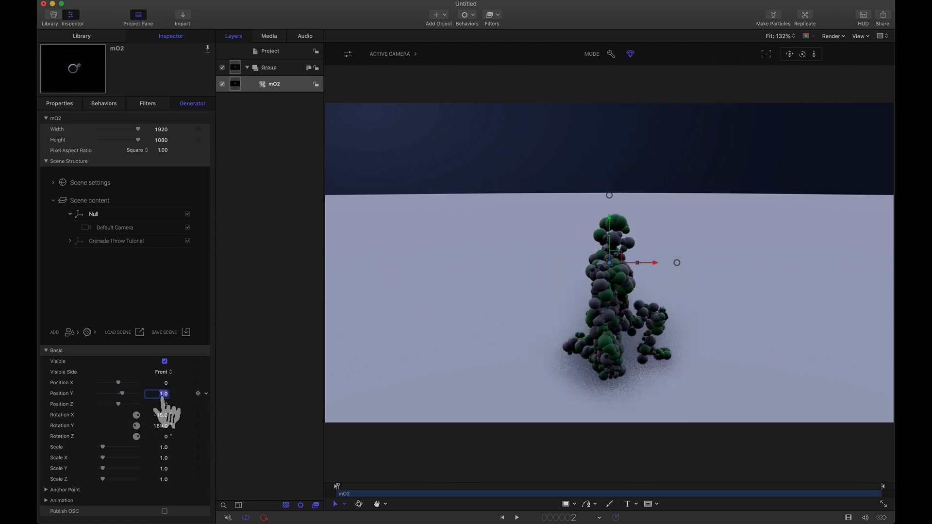
type(".5")
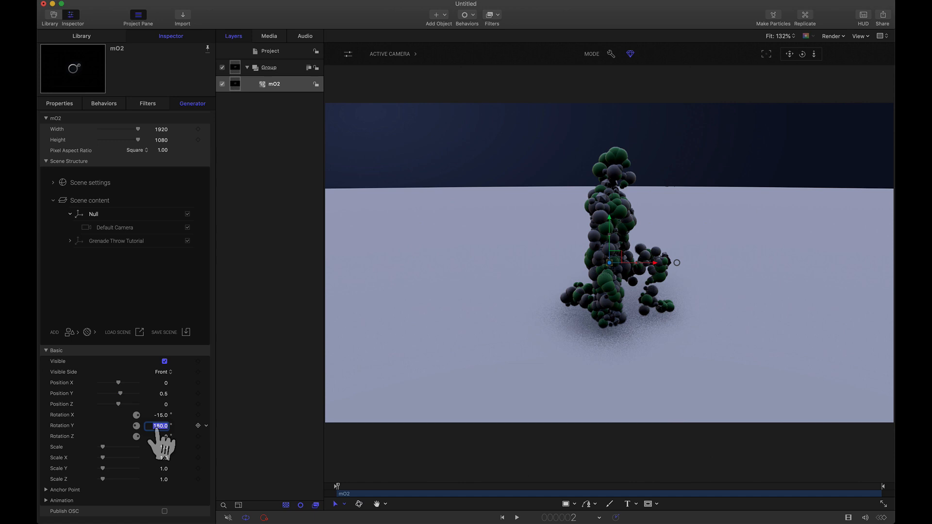
type("210")
key("Return")
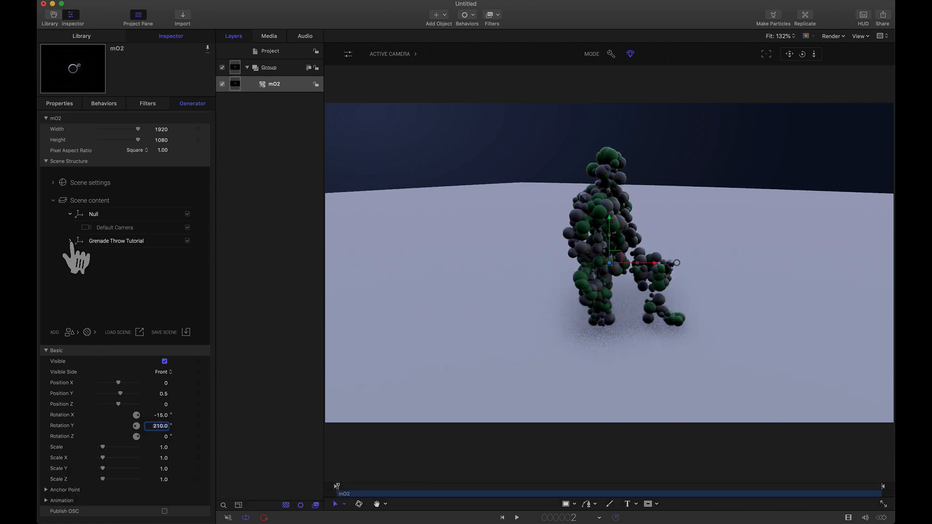
Apply a new material to the Plane inside the Grenade Throw Tutorial model.
left_click(70, 241)
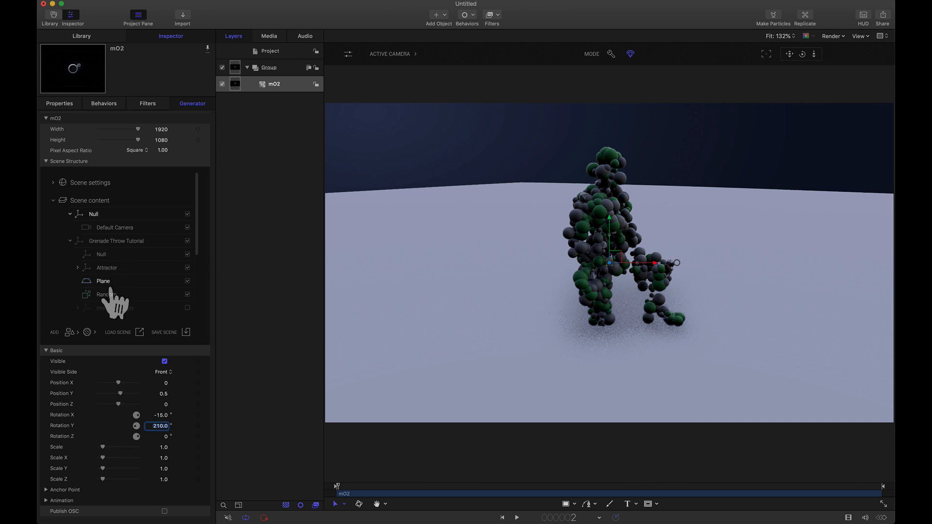
left_click(116, 284)
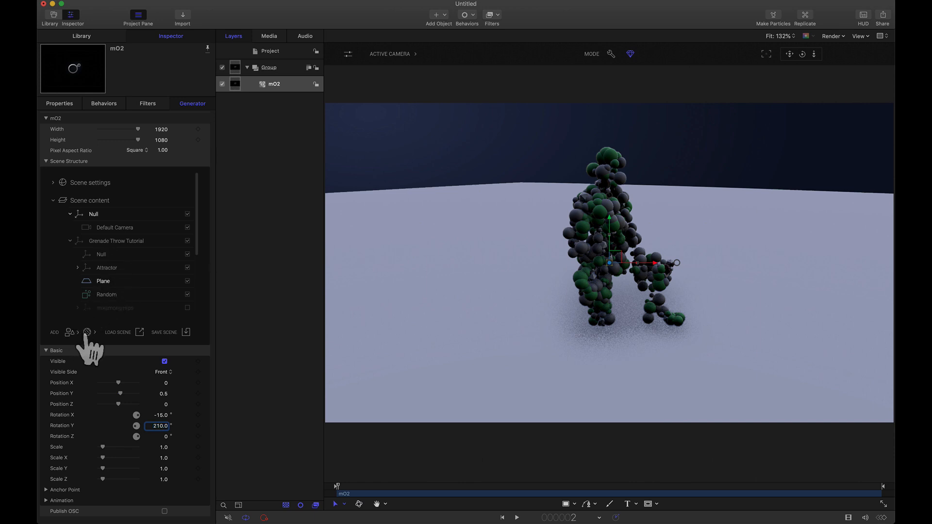
left_click(87, 333)
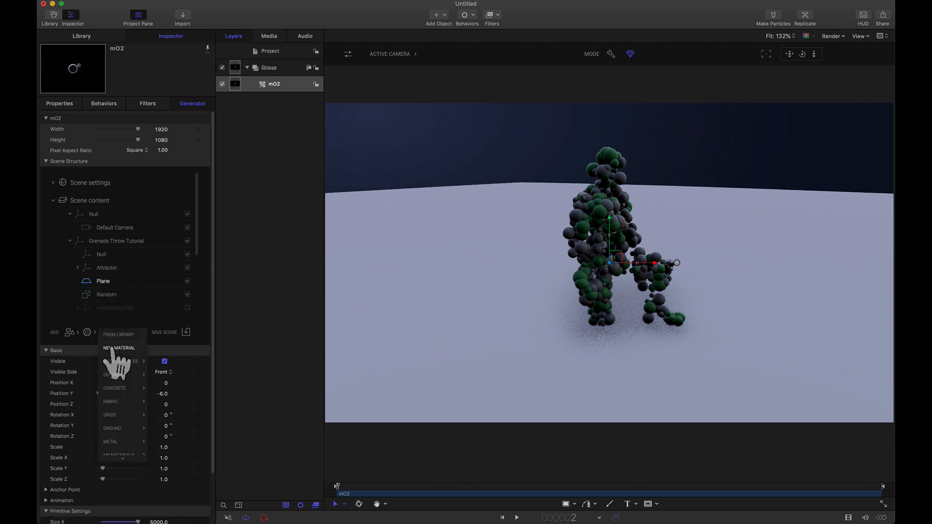
left_click(115, 348)
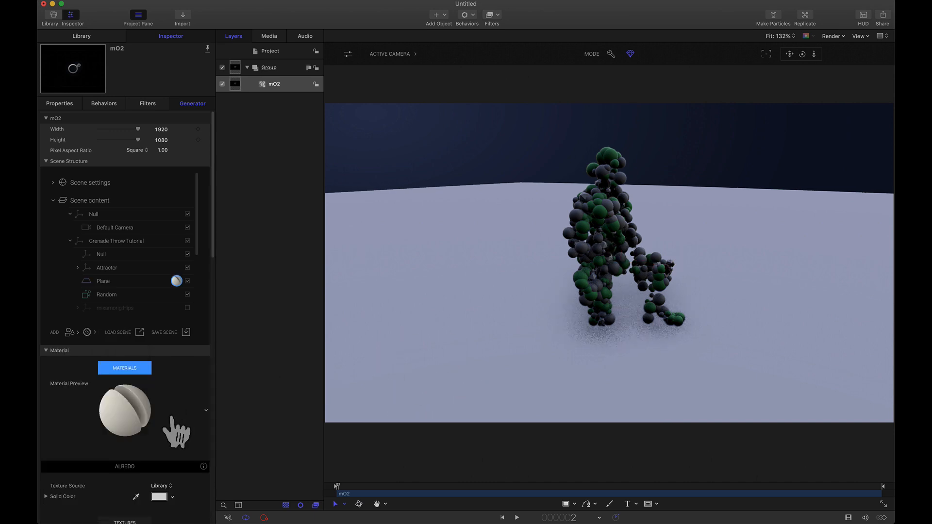
Set the Plane material's Metalness to 1.0 and its Roughness to 0.
scroll(176, 431, "down", 6)
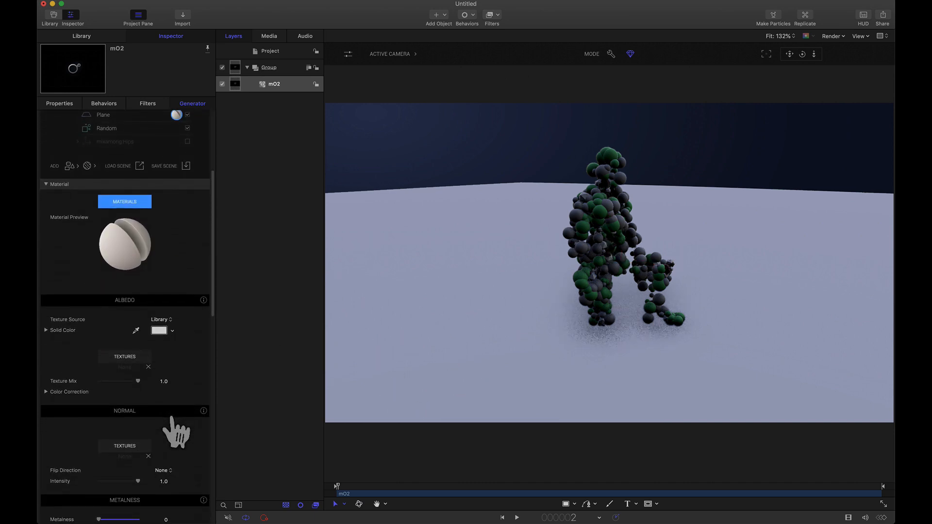
scroll(176, 432, "down", 3)
scroll(165, 431, "down", 1)
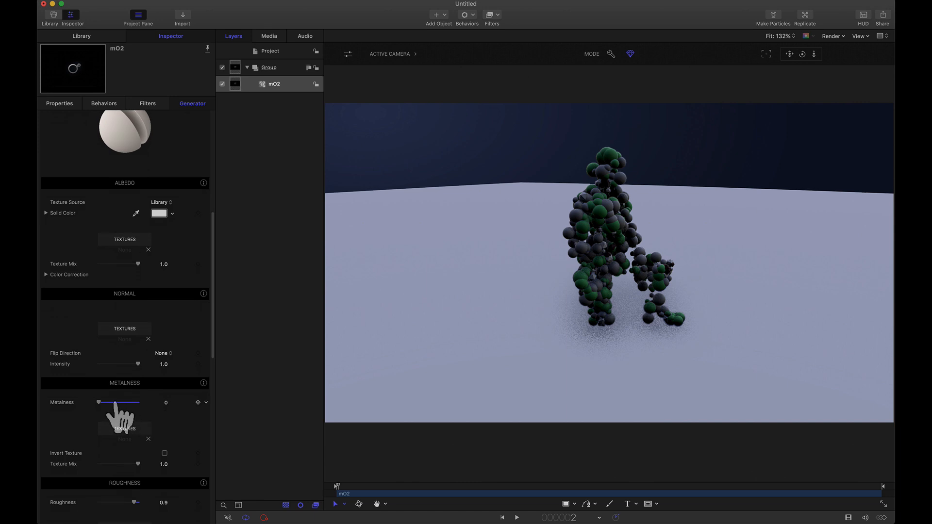
left_click_drag(112, 404, 218, 426)
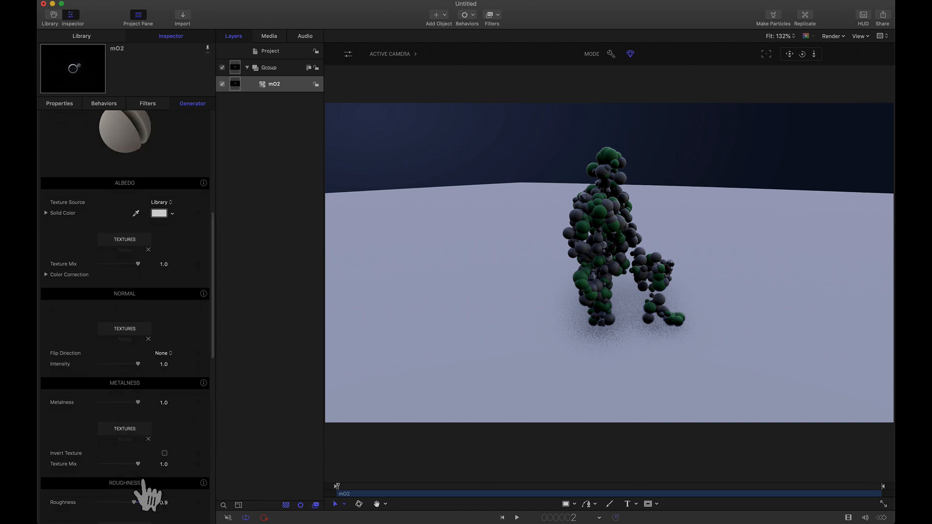
left_click_drag(134, 505, 48, 507)
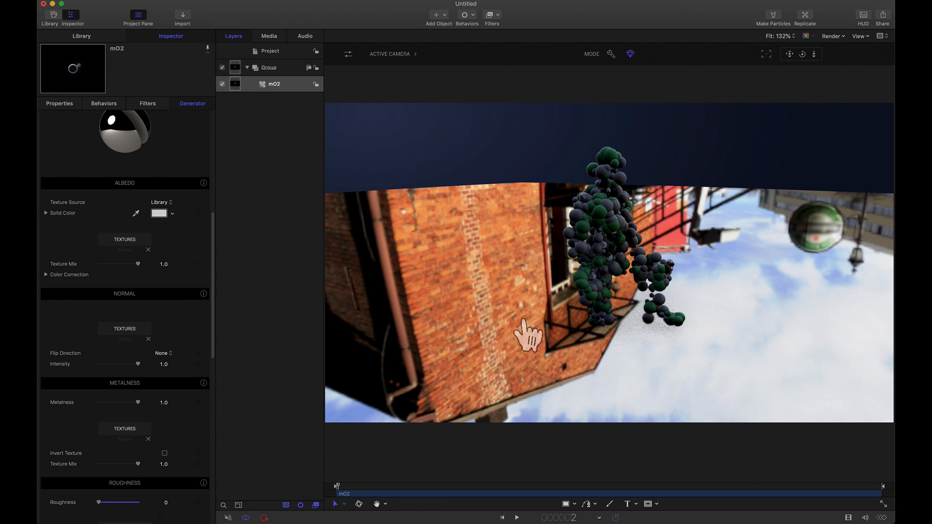
Enable Planar Reflections on the Plane object.
scroll(212, 263, "up", 3)
scroll(216, 277, "up", 15)
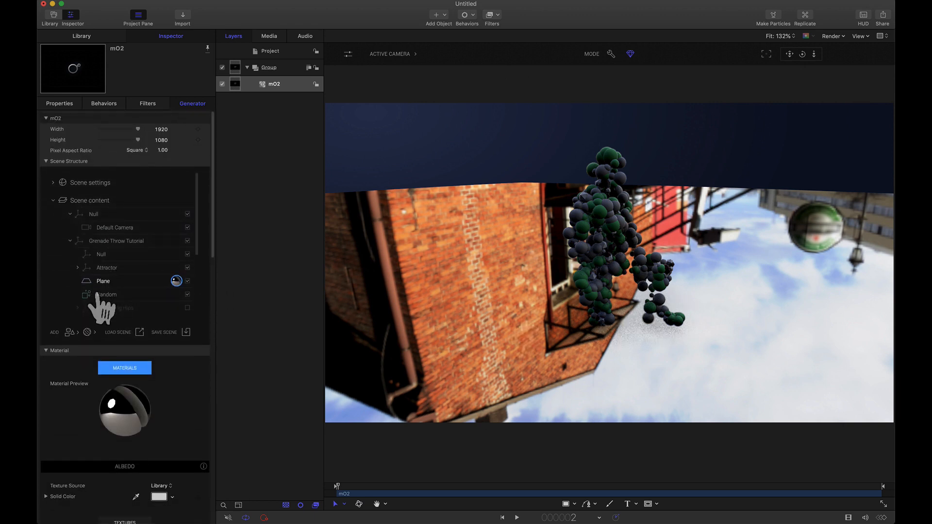
left_click(97, 283)
scroll(100, 296, "down", 2)
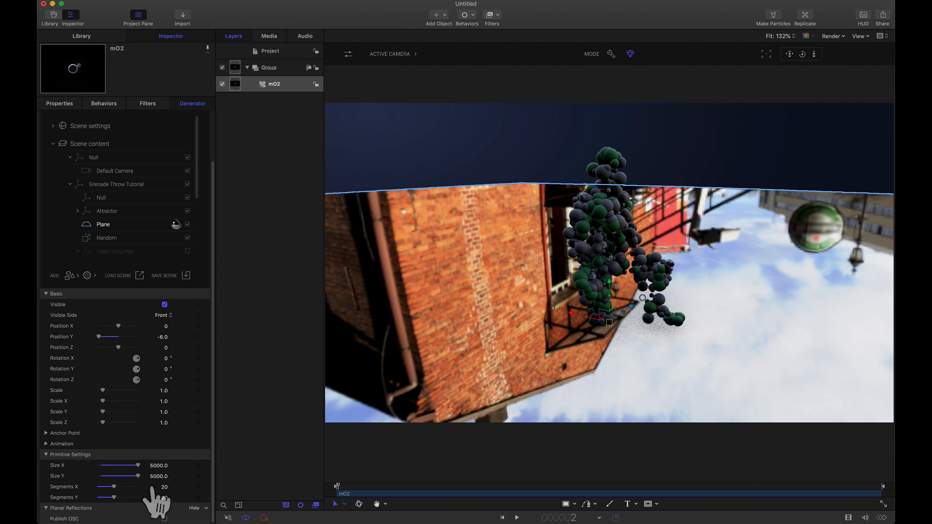
scroll(151, 499, "down", 1)
scroll(152, 490, "down", 5)
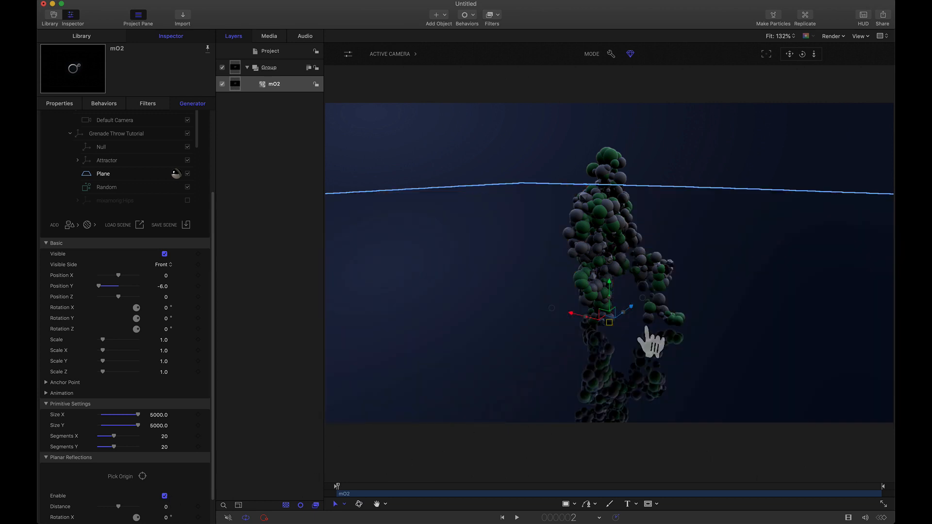
Set both the Inner Color and Outer Color of the scene's background gradient to the black Licorice swatch.
scroll(214, 216, "up", 10)
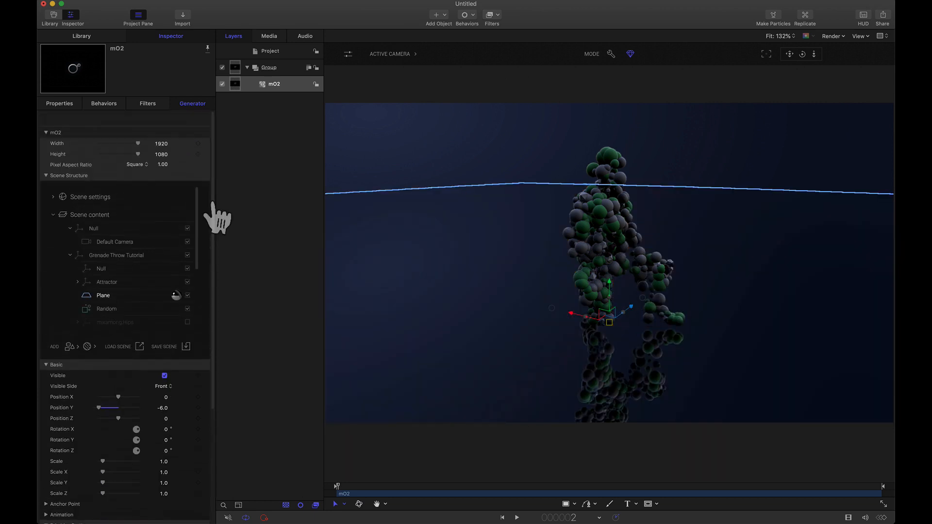
scroll(73, 193, "up", 8)
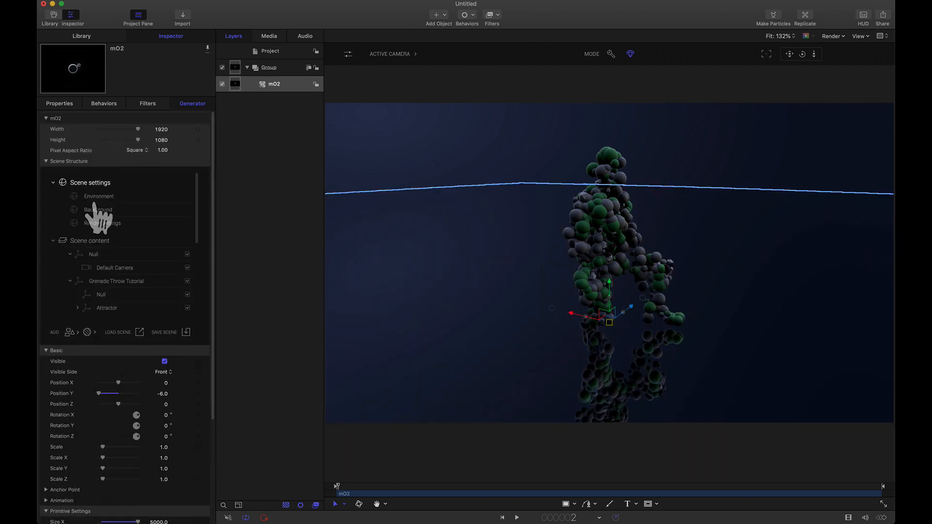
left_click(99, 210)
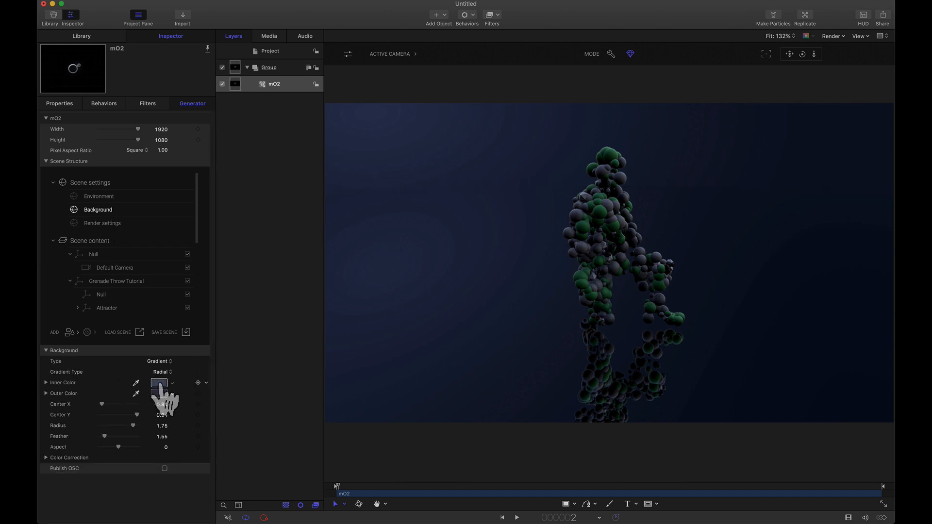
left_click(159, 383)
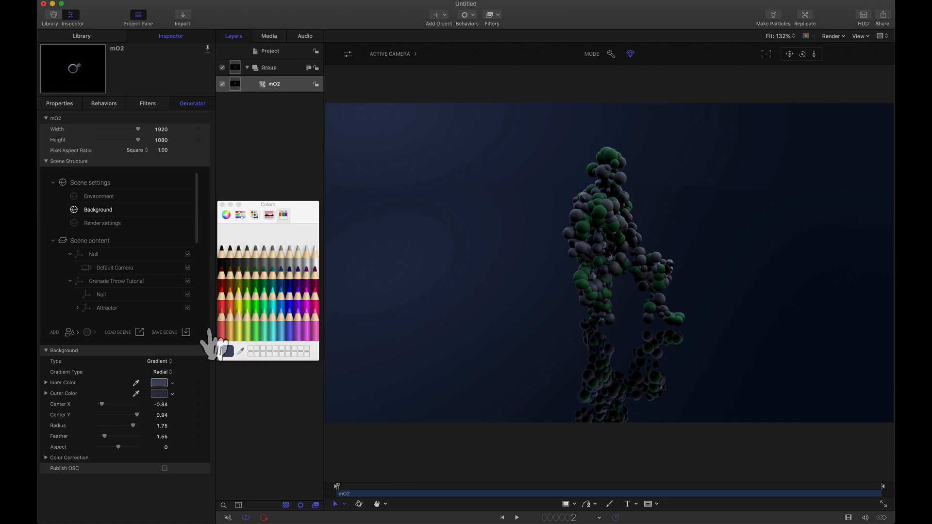
left_click(222, 258)
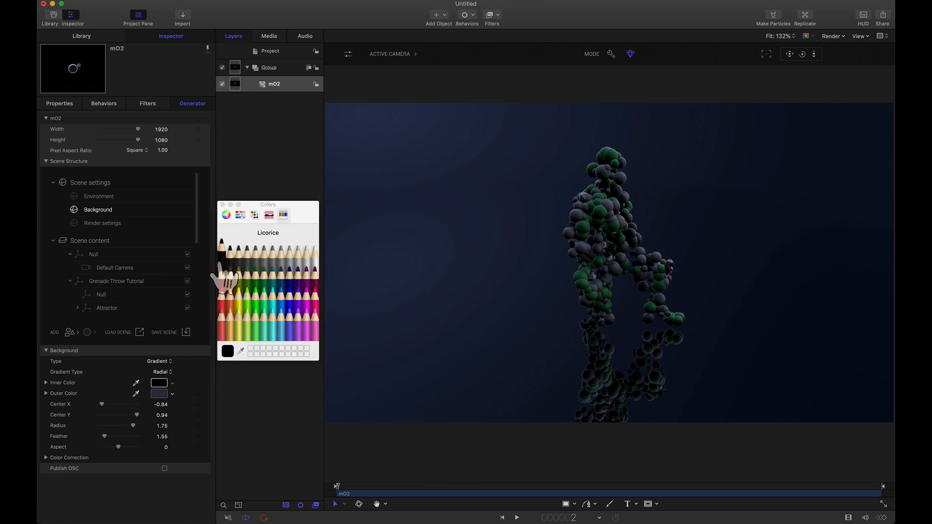
left_click(158, 394)
left_click(223, 257)
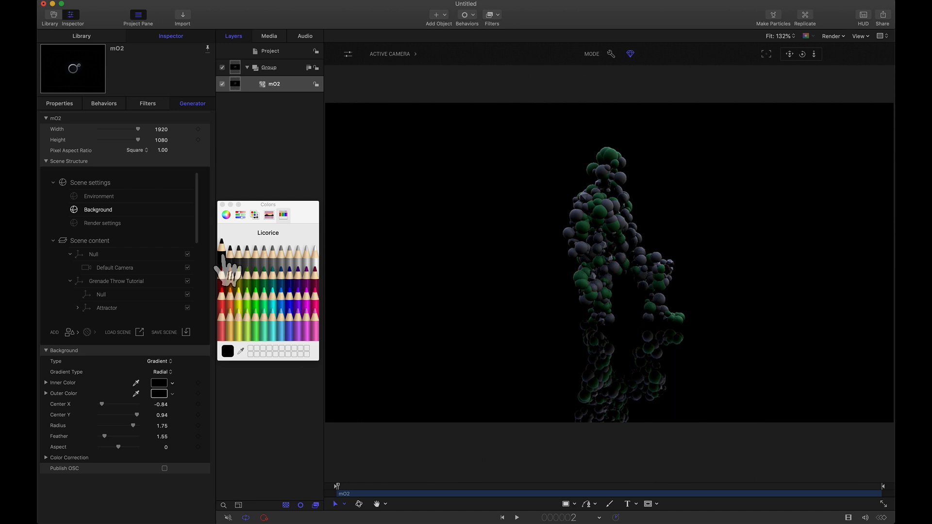
left_click(222, 205)
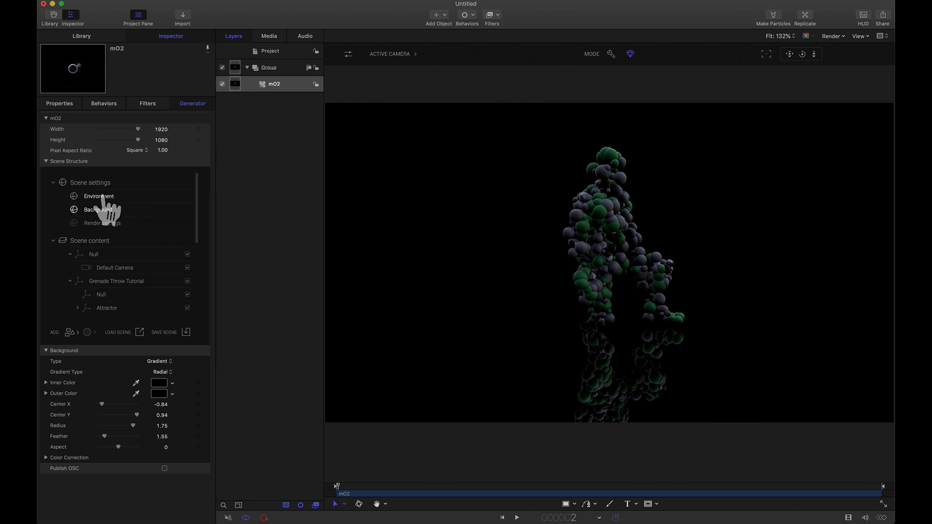
Replace the scene's environment map with Soft Blended Lighting from the CG Soft category.
left_click(99, 197)
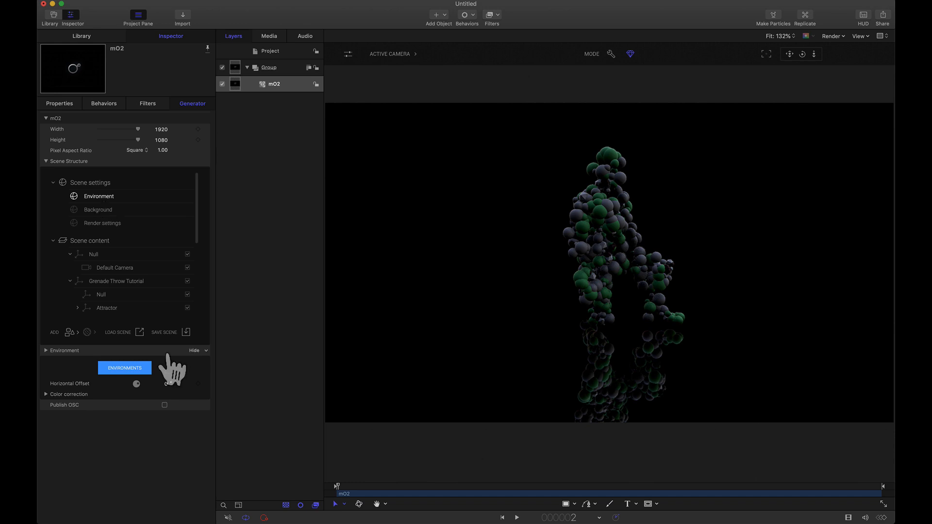
left_click(136, 368)
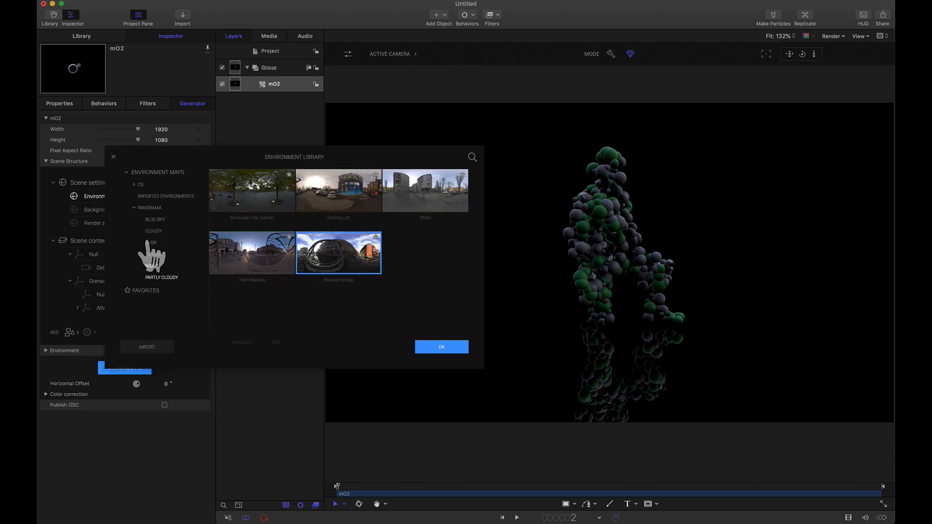
left_click(135, 184)
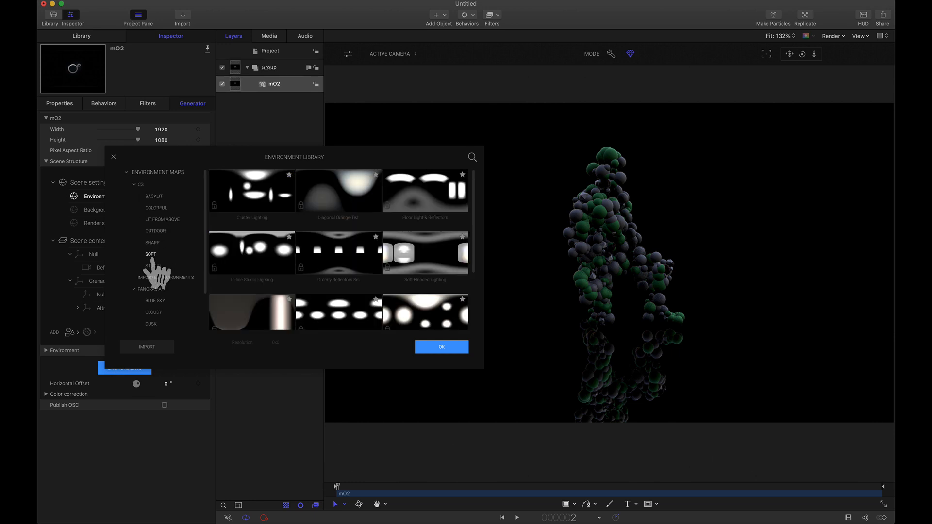
left_click(423, 264)
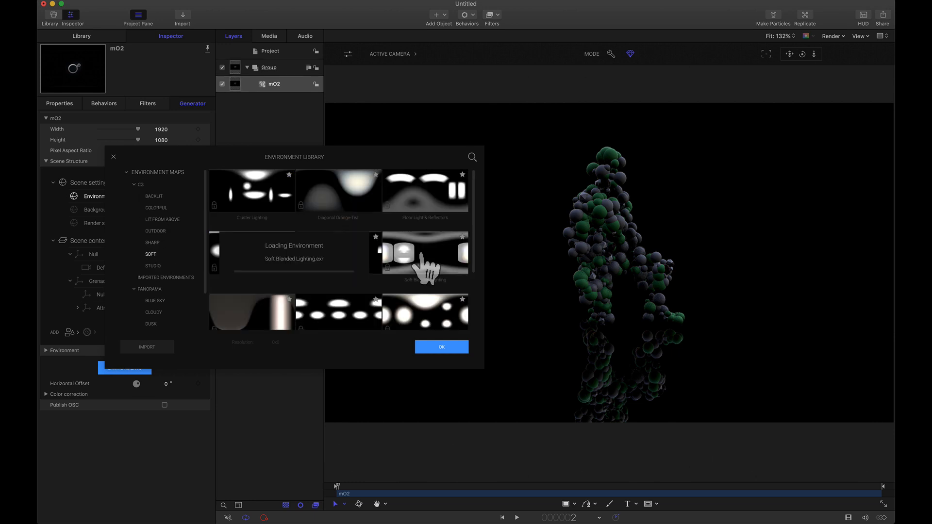
left_click(441, 346)
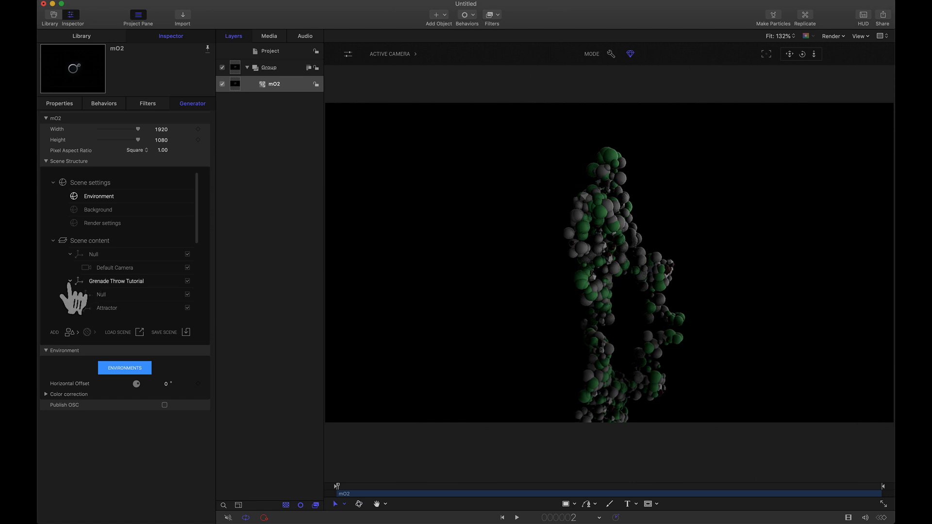
Examine the baked keyframes of Sphere 0 in Cloner Surface.1 using the timeline and the animation curves.
scroll(69, 287, "down", 10)
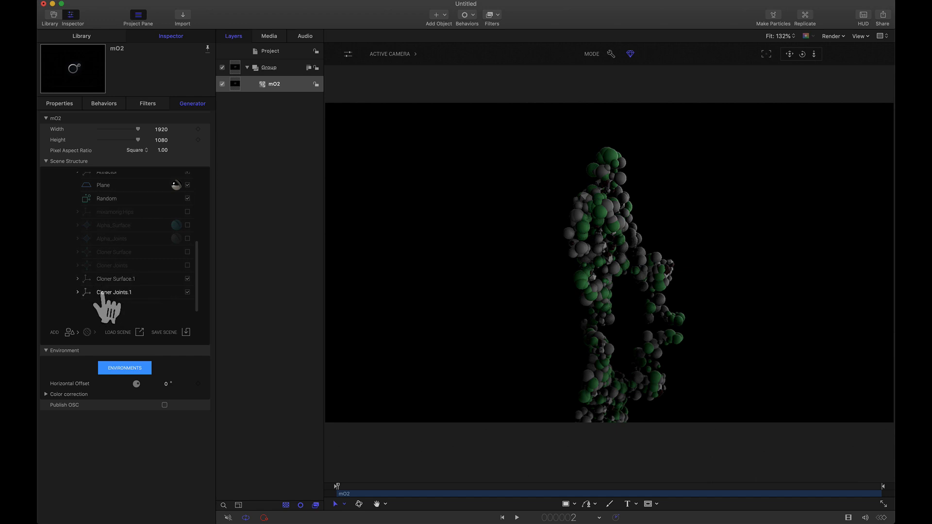
left_click(77, 279)
scroll(129, 304, "down", 5)
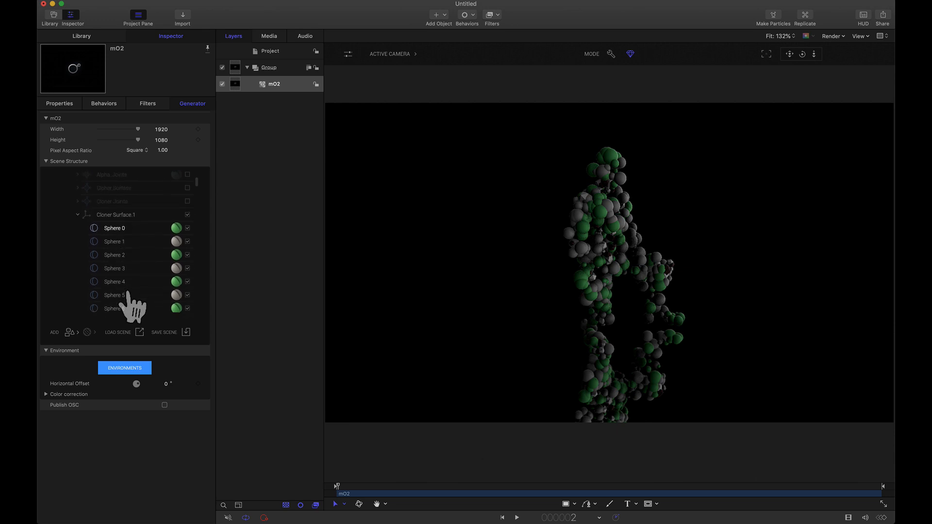
scroll(131, 307, "down", 1)
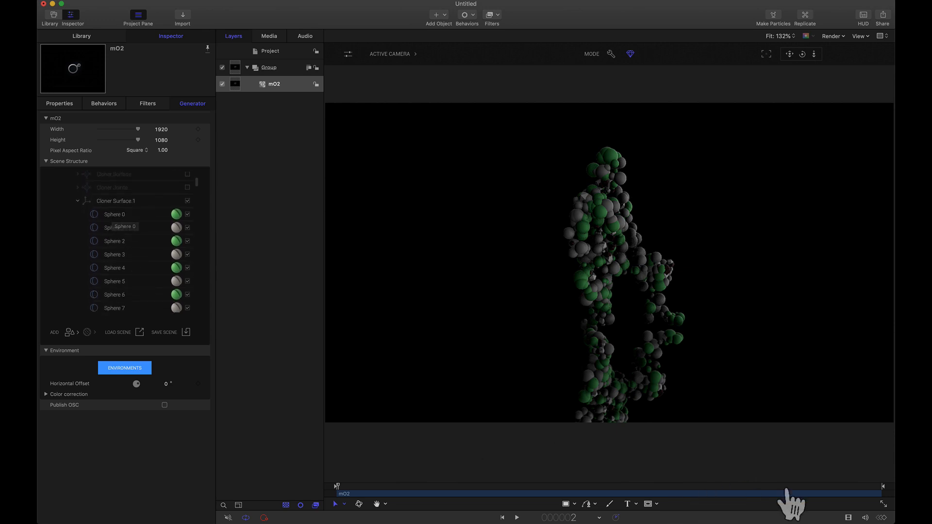
left_click(848, 518)
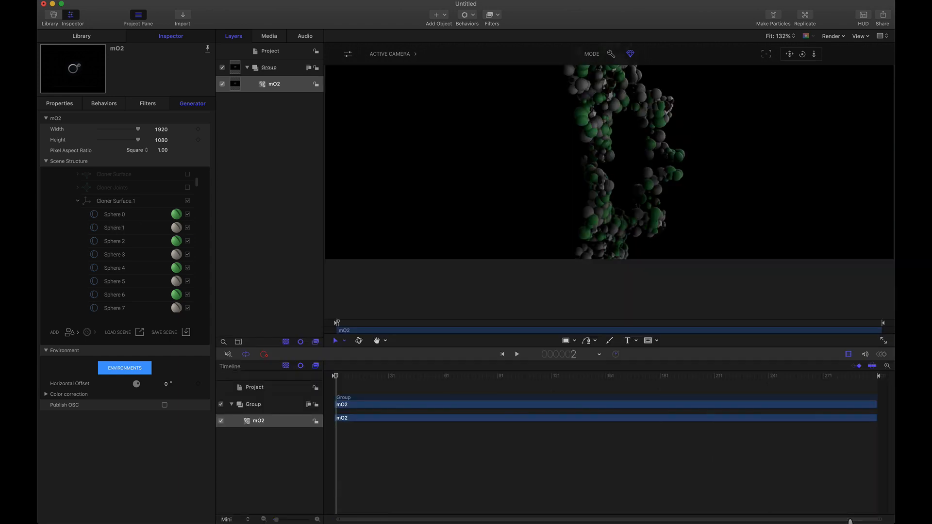
left_click(112, 215)
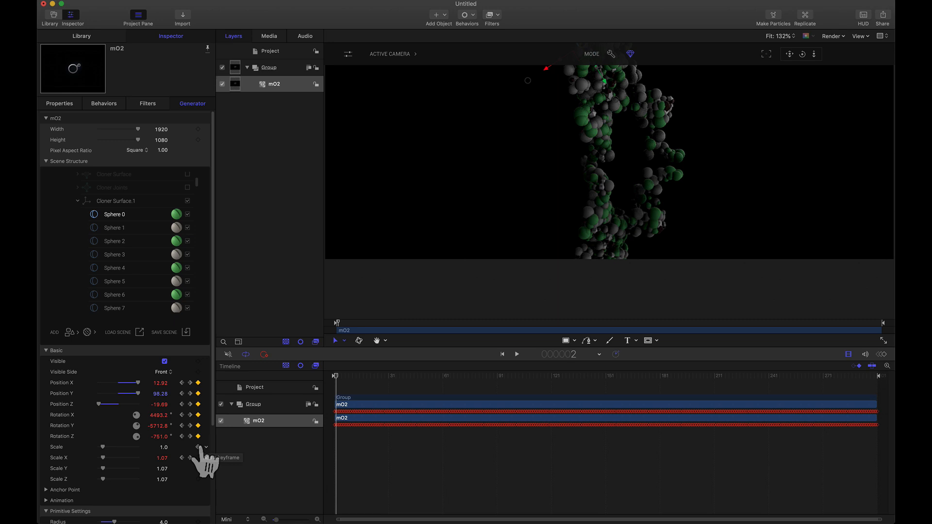
left_click(881, 355)
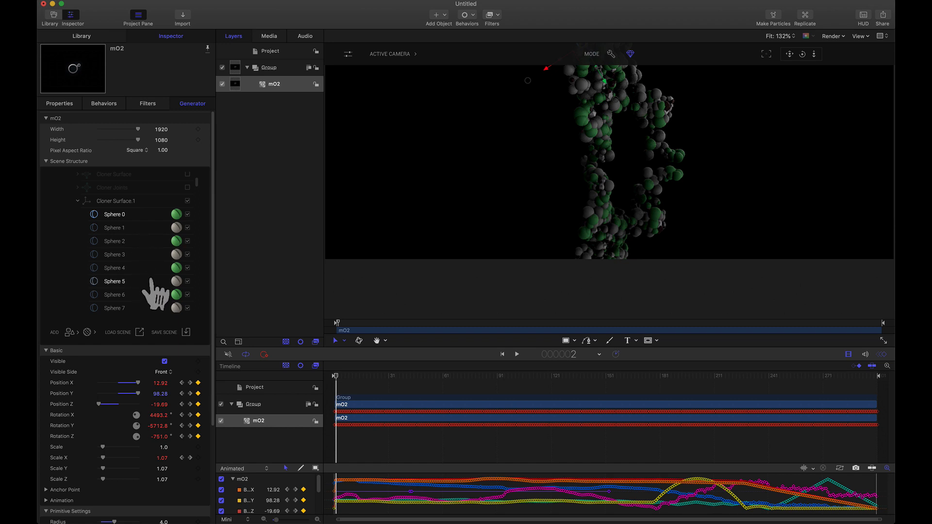
left_click(848, 355)
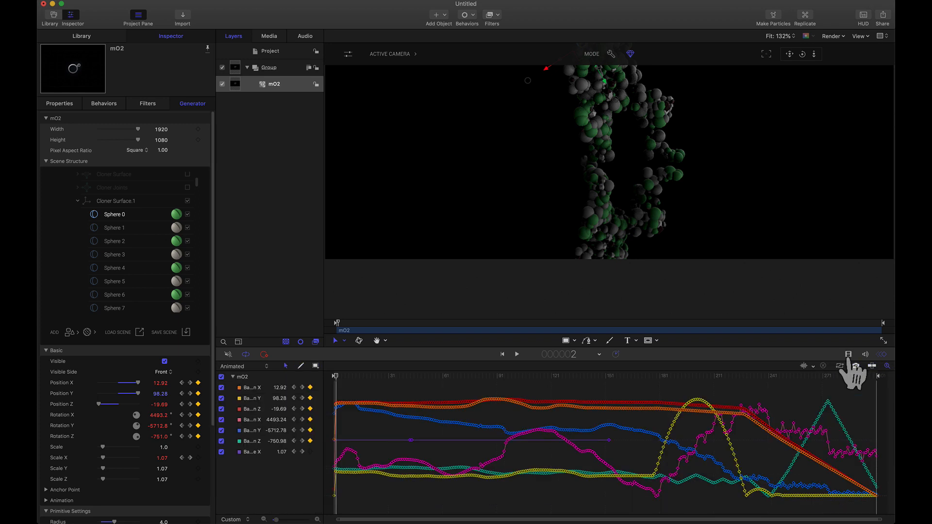
left_click(882, 354)
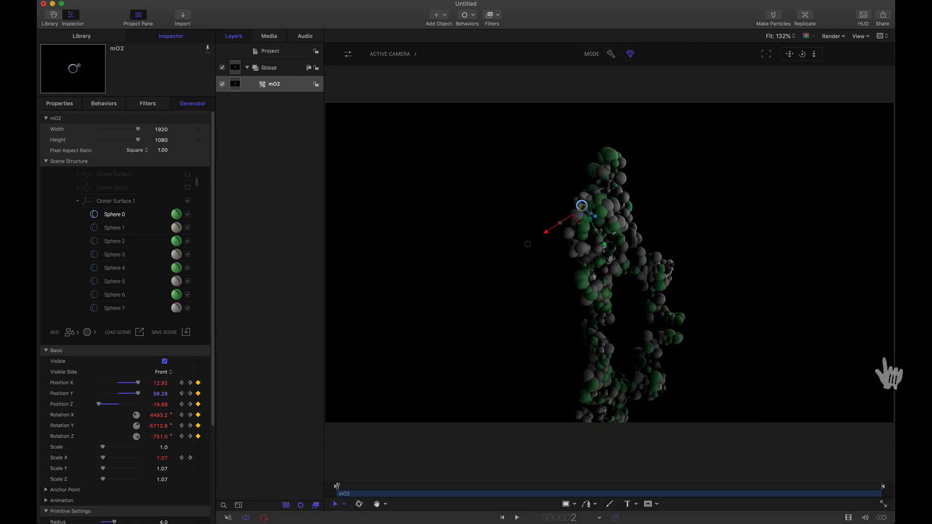
Replace the green material on Sphere 0 in Cloner Surface.1 with Basic Surface 19 from the Basic Surfaces category.
left_click(176, 215)
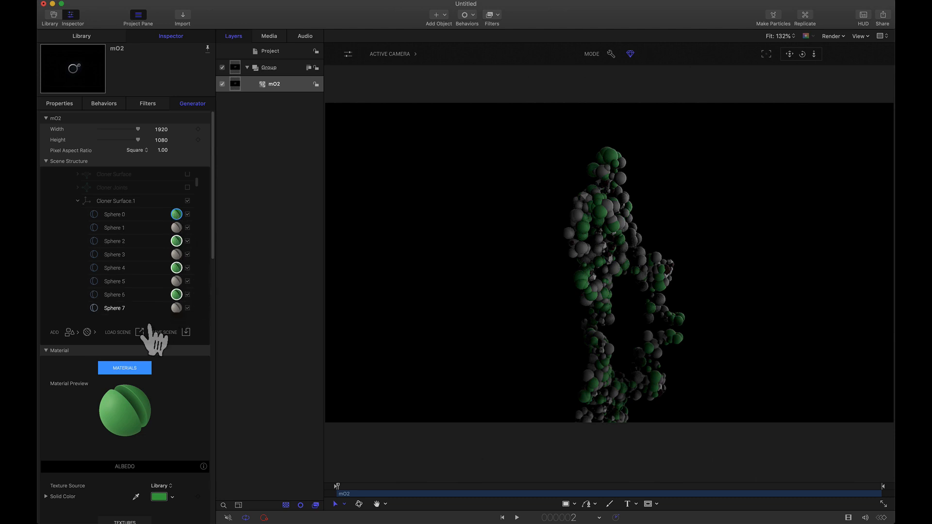
left_click(115, 370)
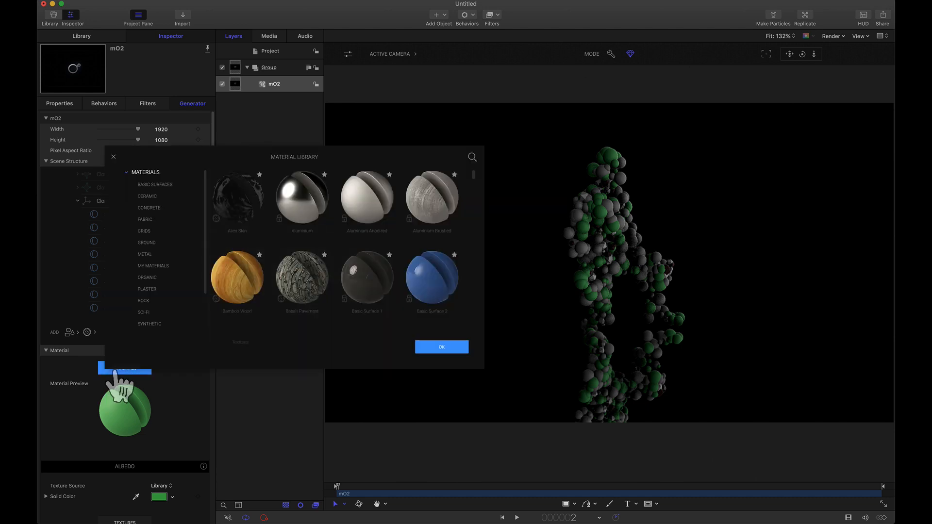
left_click(159, 187)
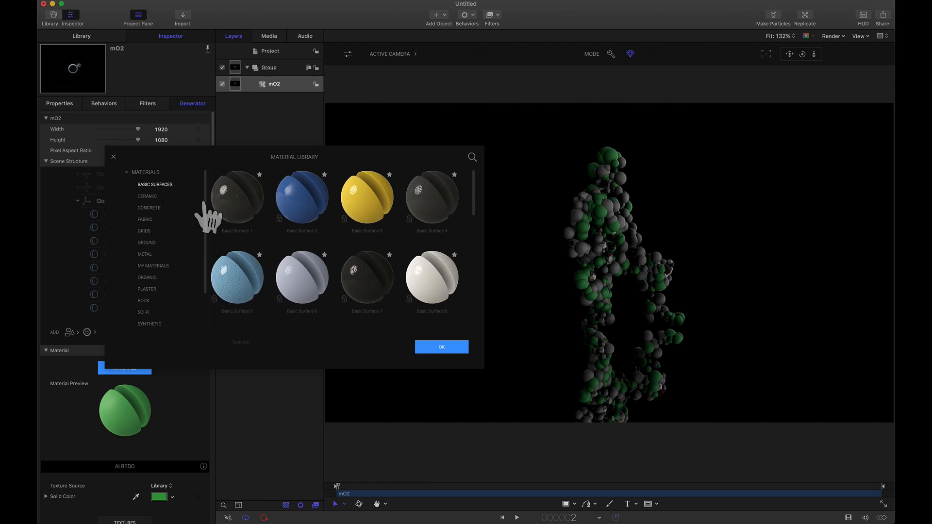
scroll(323, 269, "down", 5)
scroll(331, 275, "down", 6)
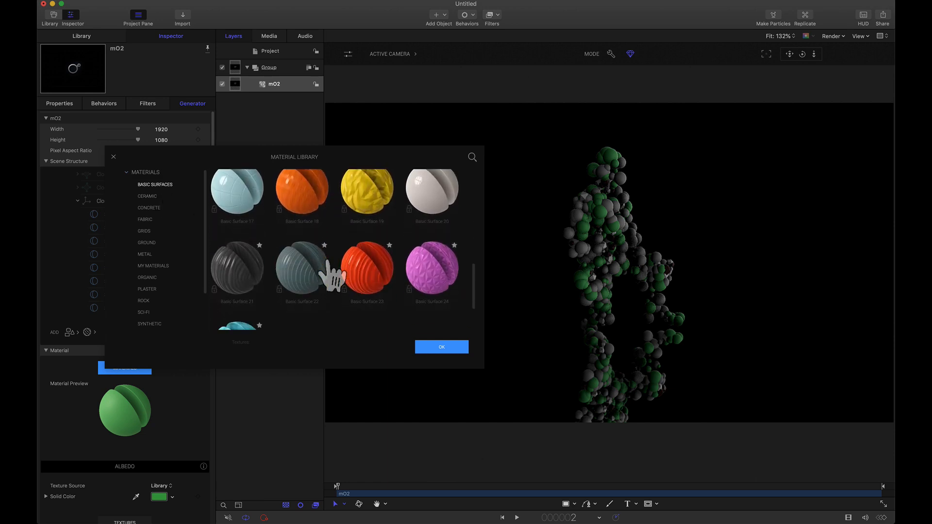
left_click(375, 216)
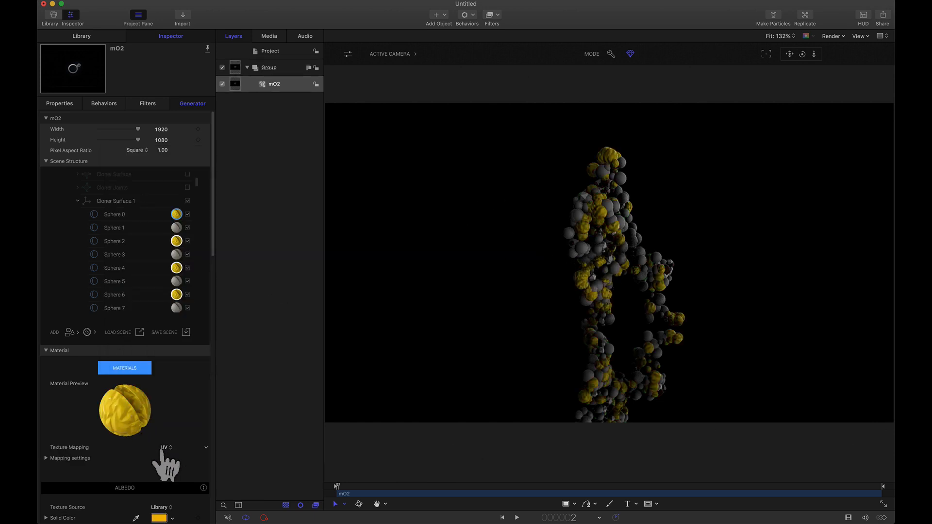
Change the albedo Solid Color of Sphere 0's material to a dark green swatch.
scroll(164, 461, "down", 2)
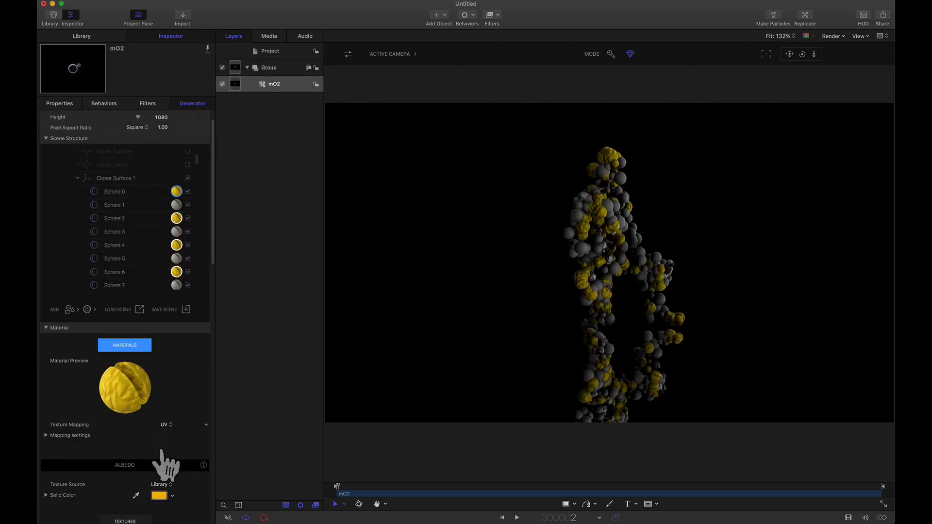
left_click(165, 496)
left_click(265, 284)
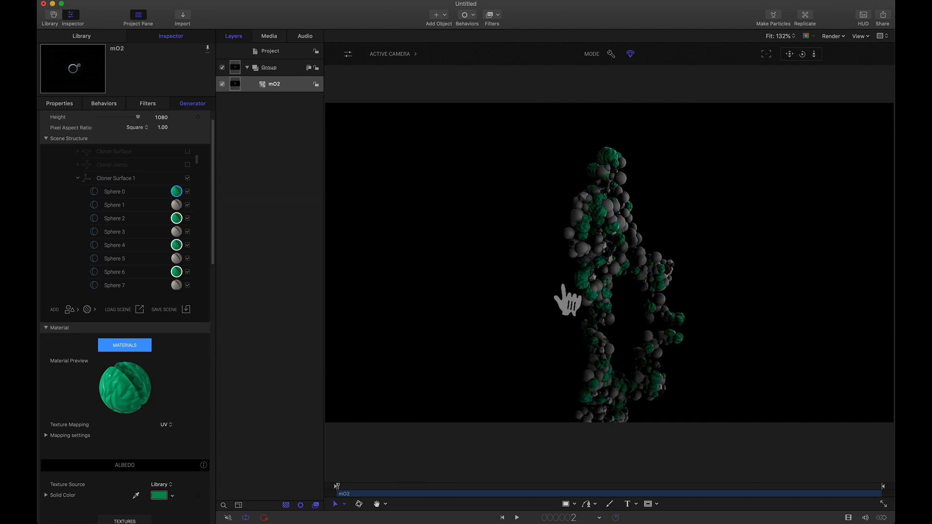
Replace the grey material on Sphere 1 with Basic Surface 25 from the material library.
left_click(176, 205)
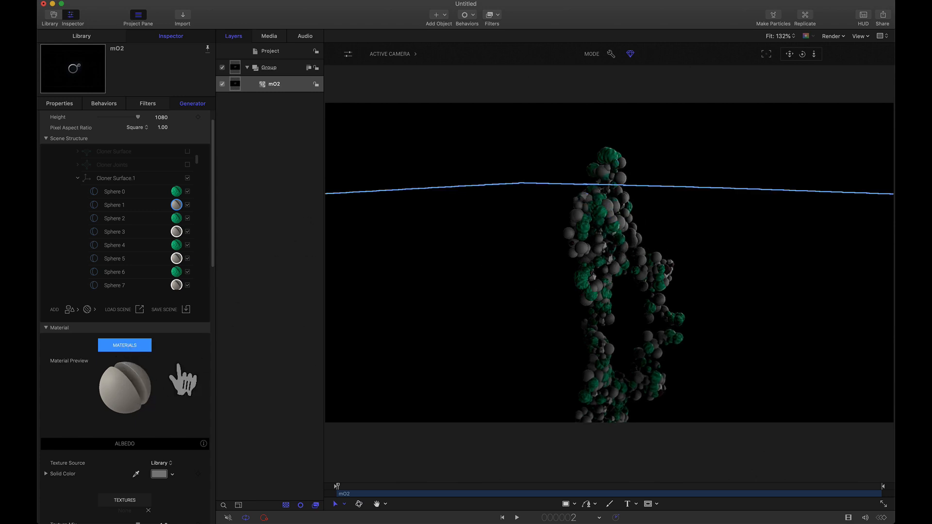
left_click(124, 345)
left_click(235, 305)
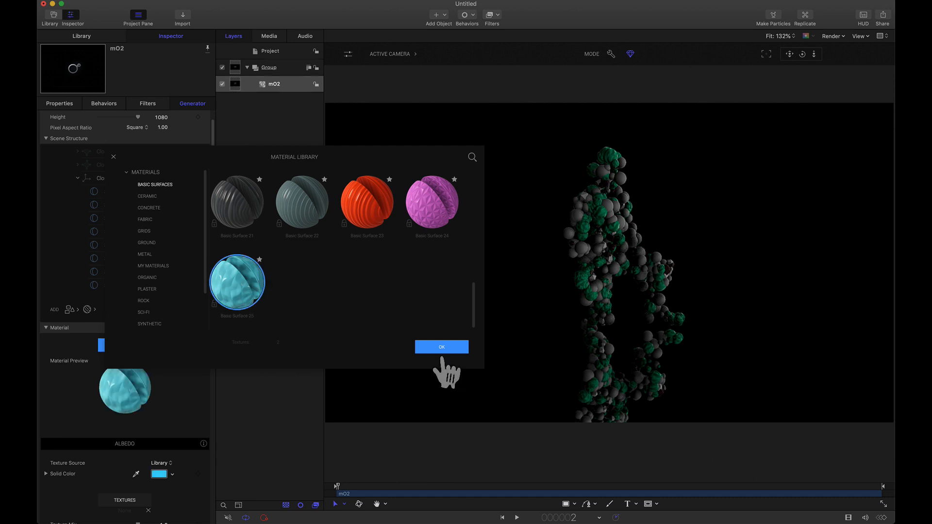
left_click(442, 346)
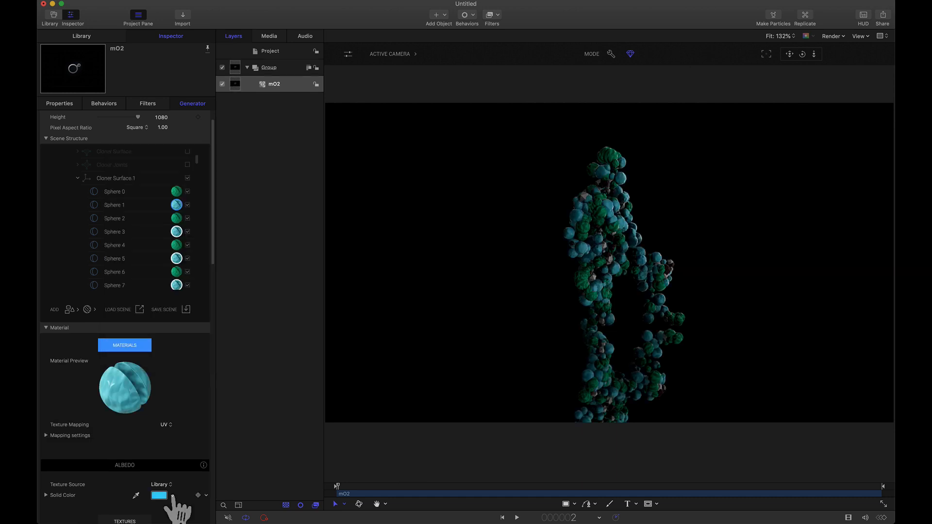
Change the albedo Solid Color of Sphere 1's material to a light grey swatch.
left_click(162, 496)
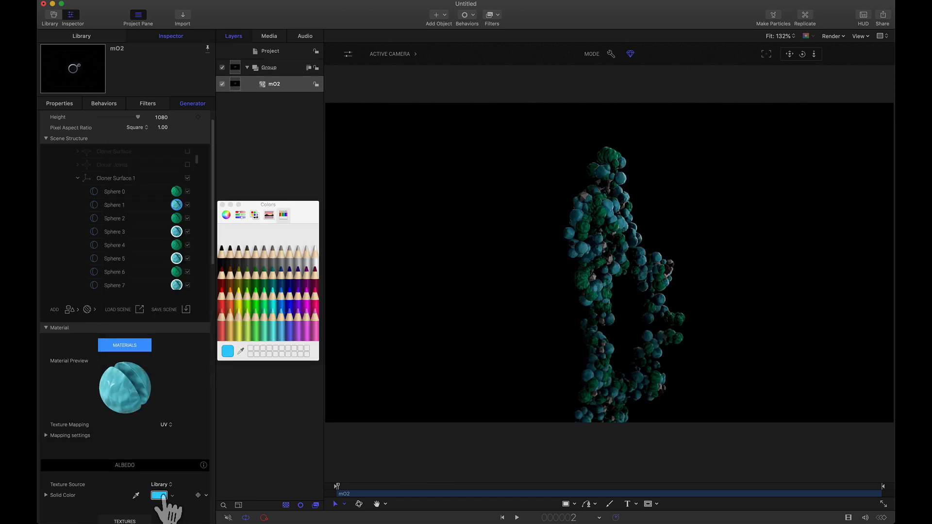
left_click(281, 257)
left_click(222, 205)
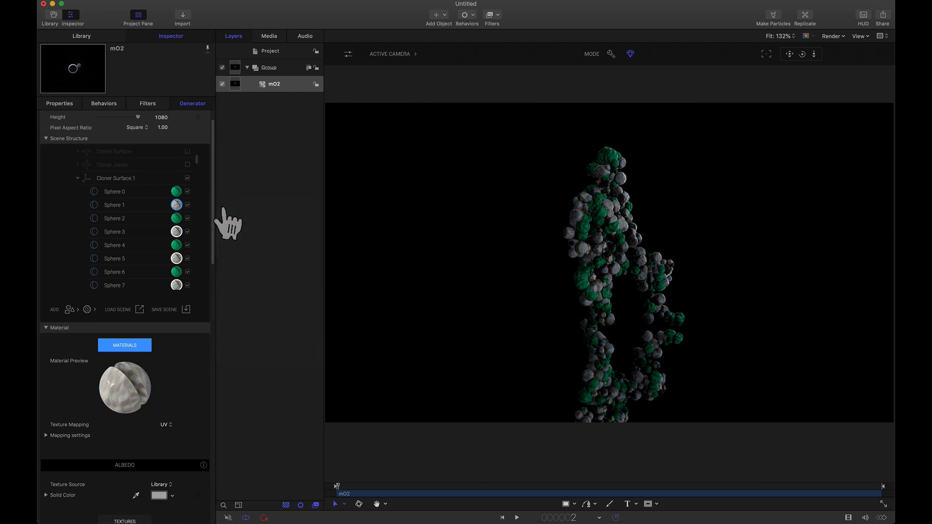
Replace the white material on Platonic 0 in Cloner Joints.1 with Basic Surface 23.
left_click(78, 179)
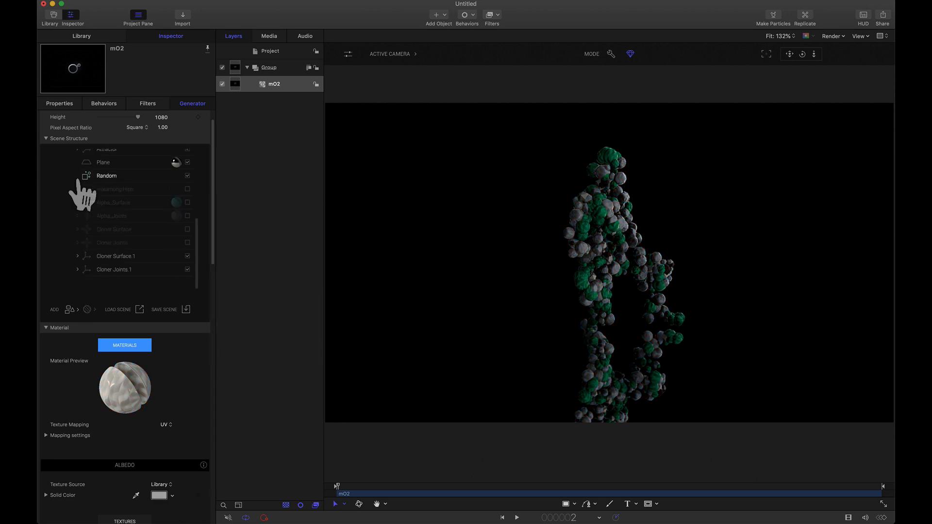
left_click(78, 269)
scroll(181, 296, "down", 3)
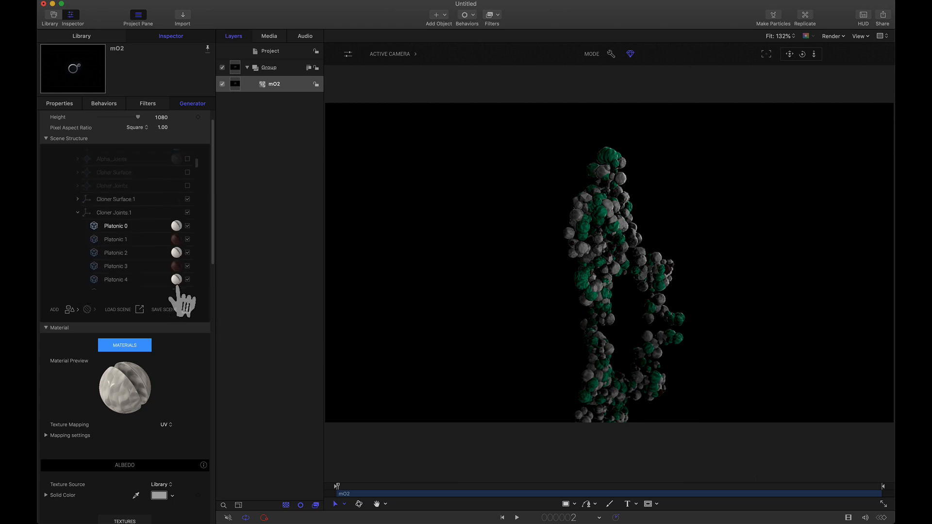
left_click(177, 227)
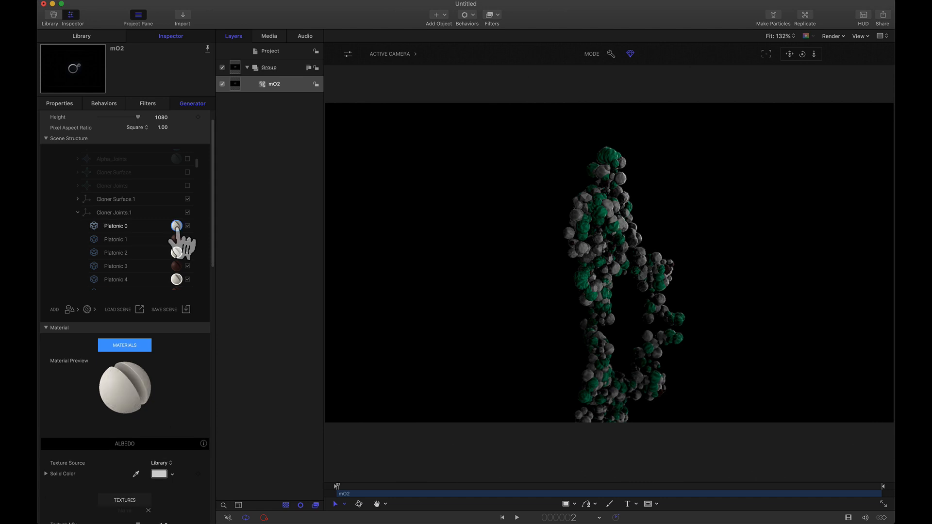
left_click(124, 345)
left_click(361, 210)
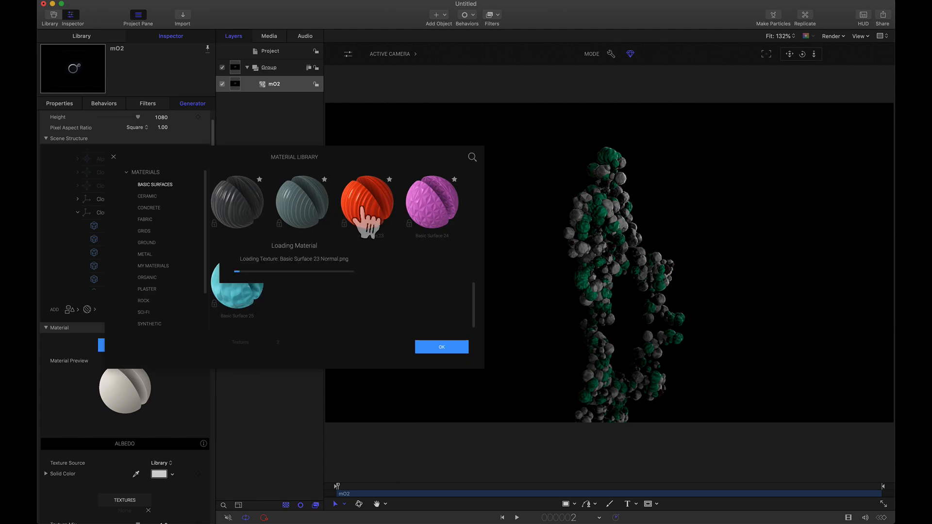
left_click(427, 347)
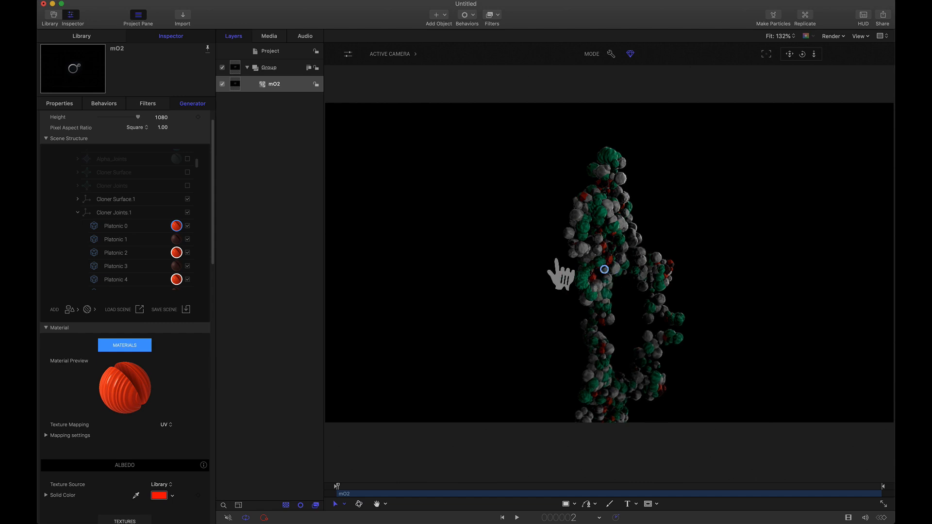
Replace the dark brown material on Platonic 1 with the white Basic Surface 8.
left_click(177, 239)
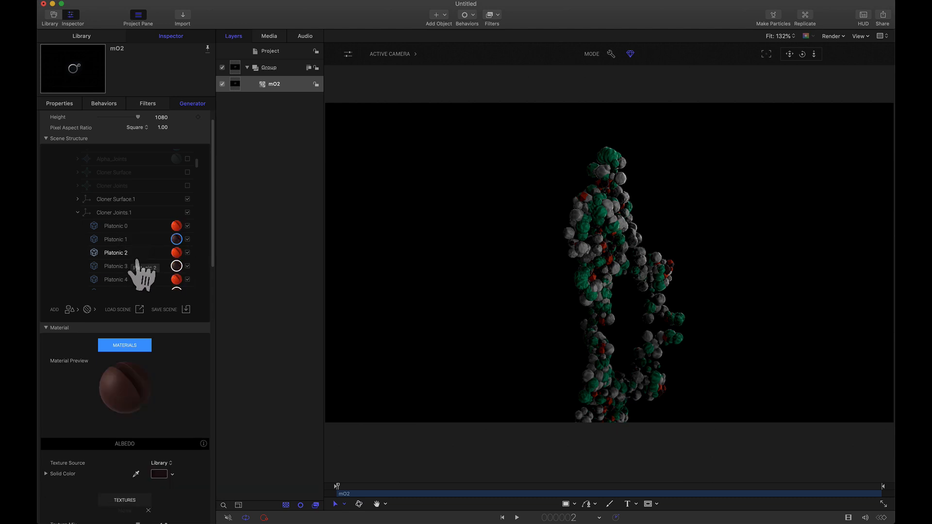
left_click(125, 346)
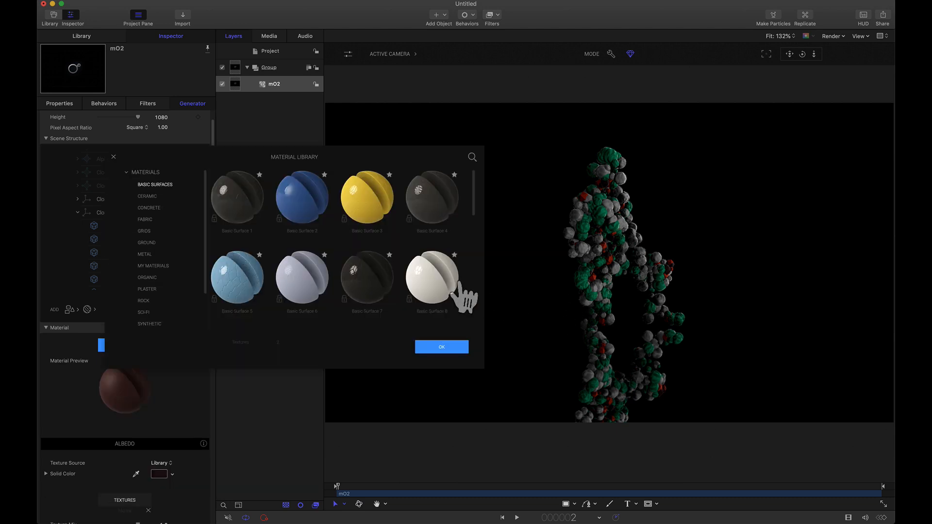
double_click(427, 286)
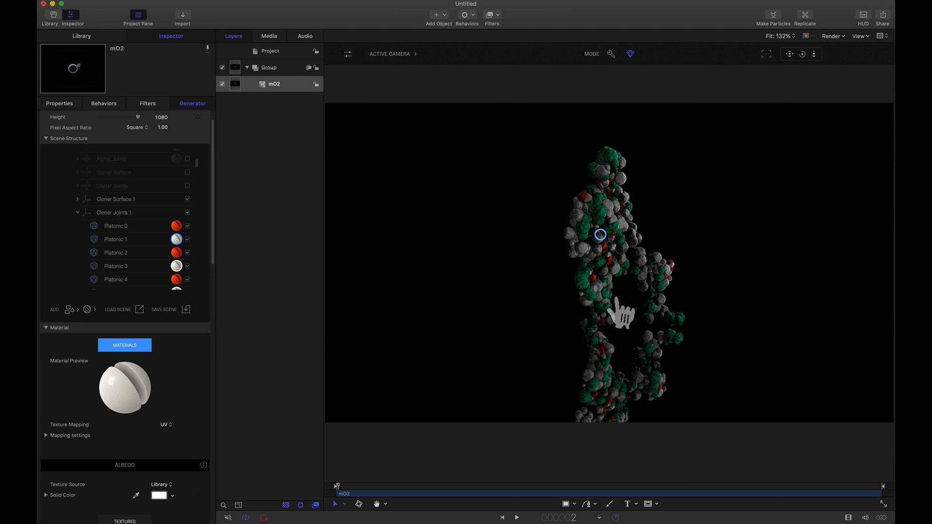
Collapse the Grenade Throw Tutorial group and add a Sphere light to the scene content.
scroll(79, 229, "up", 4)
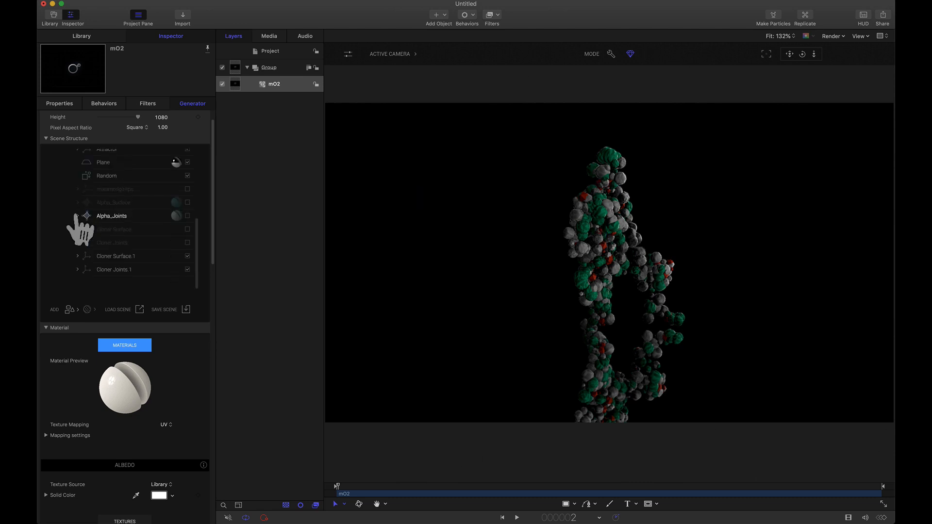
scroll(79, 229, "up", 10)
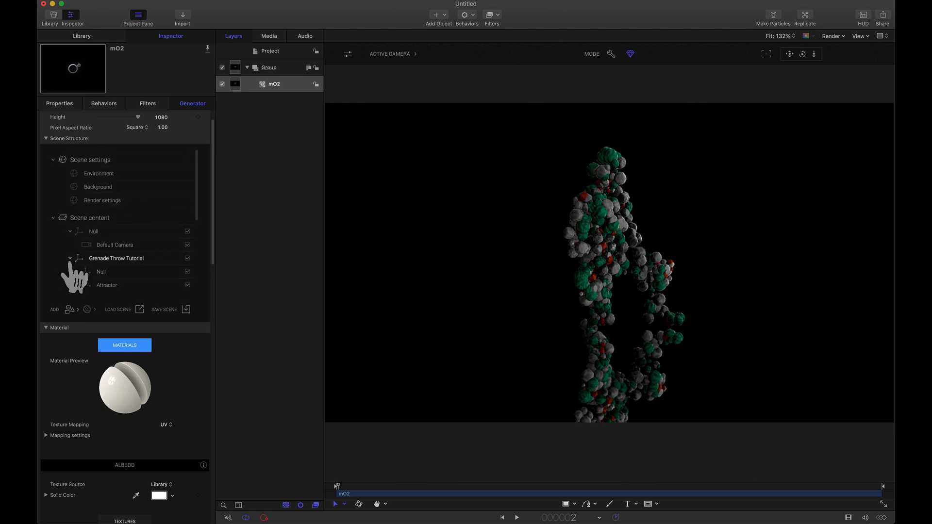
left_click(70, 309)
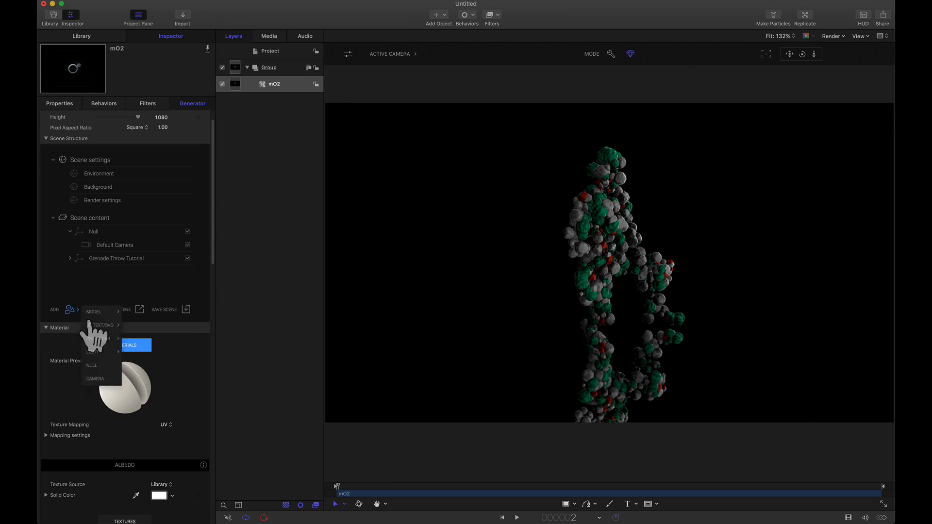
mouse_move(99, 352)
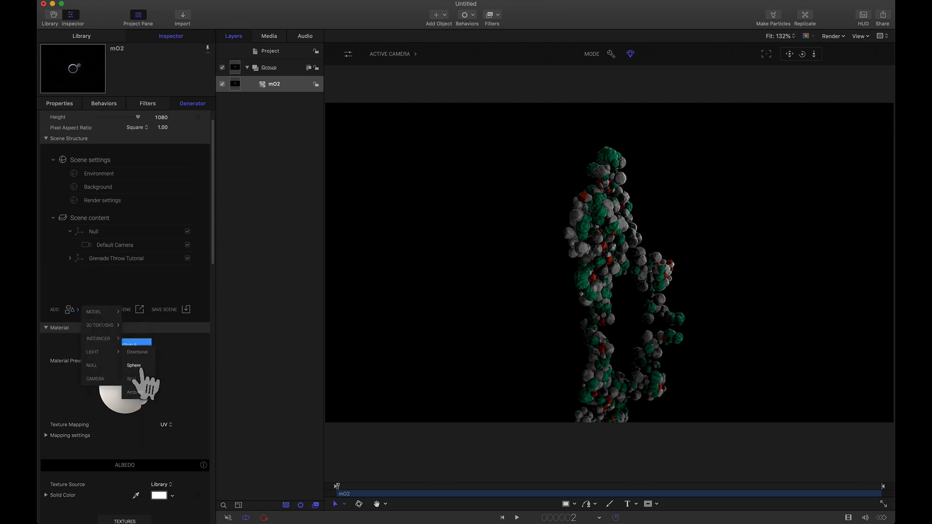
left_click(134, 365)
Turn off Render Shape and turn on Enable Shadows for the new sphere light.
scroll(132, 386, "down", 1)
scroll(134, 383, "down", 2)
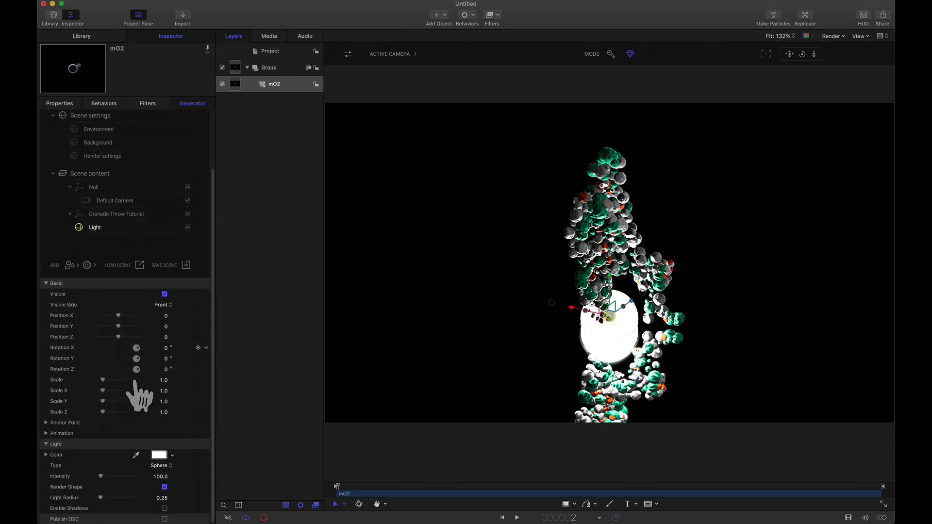
left_click(165, 486)
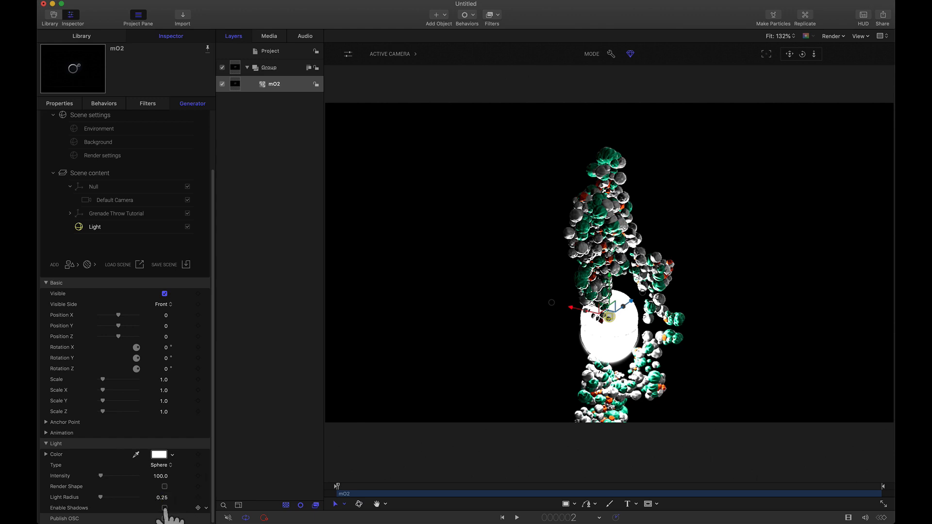
left_click(165, 508)
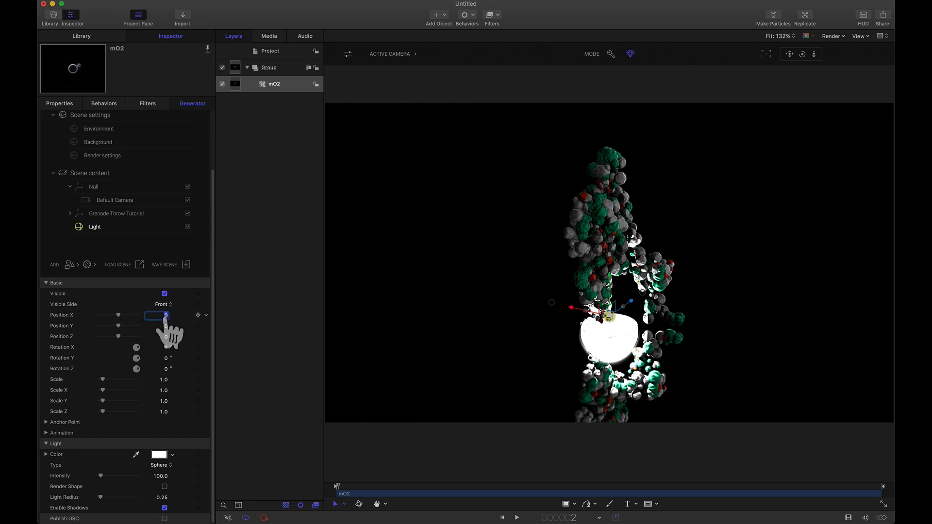
Move the sphere light to Position X -3 and Position Y 3.
type("-3")
key("Return")
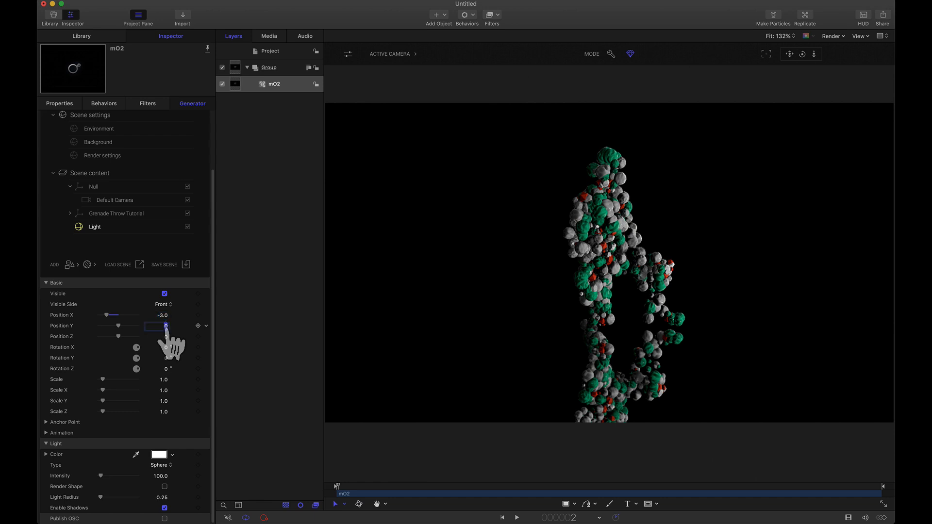
type("3")
key("Return")
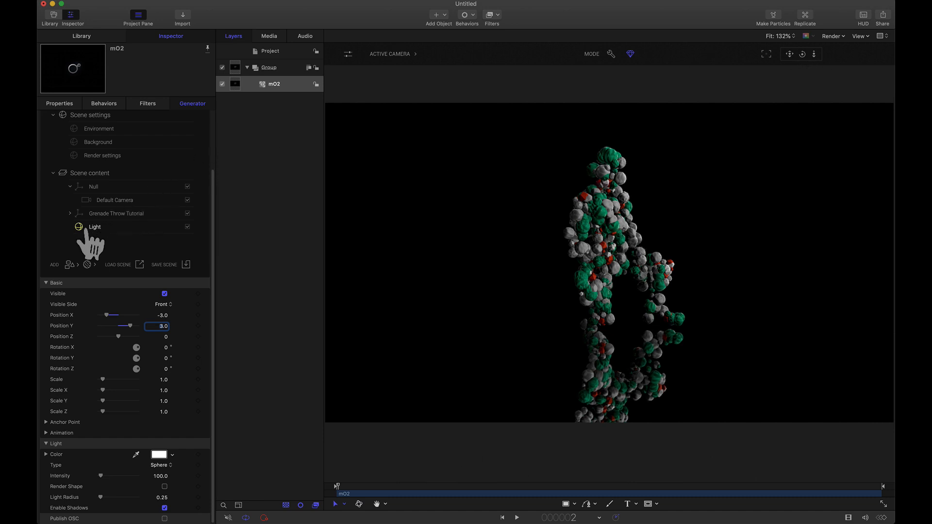
Duplicate the sphere light, place the copy at X 0, Y 3, Z -3, and set its intensity to 75.
right_click(86, 230)
left_click(96, 229)
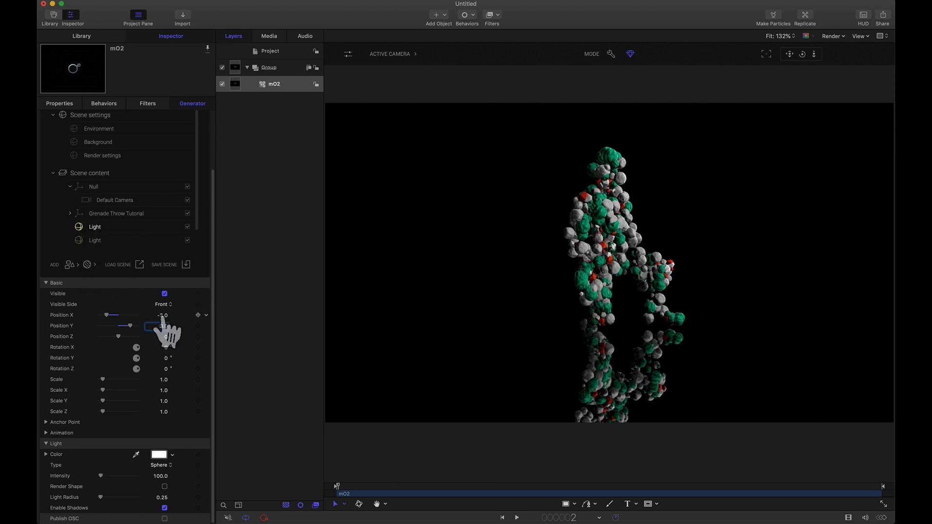
type("0")
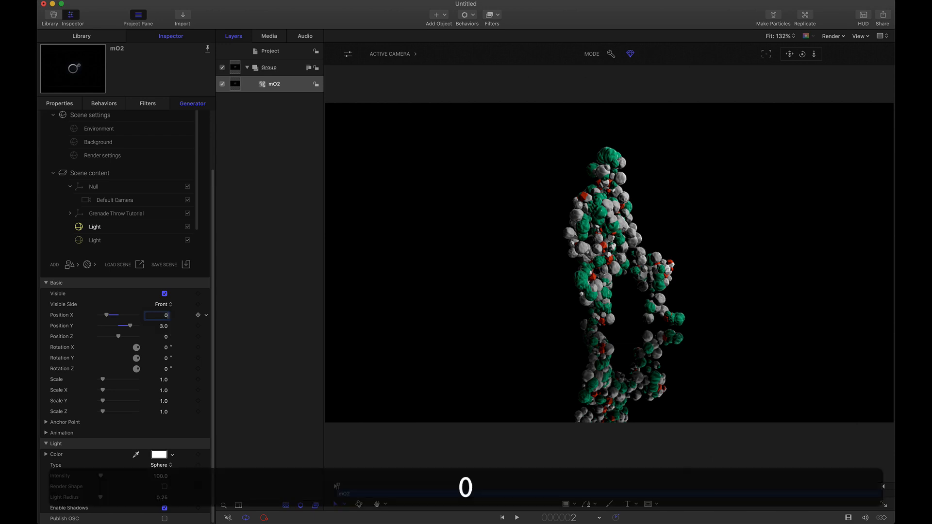
key("Return")
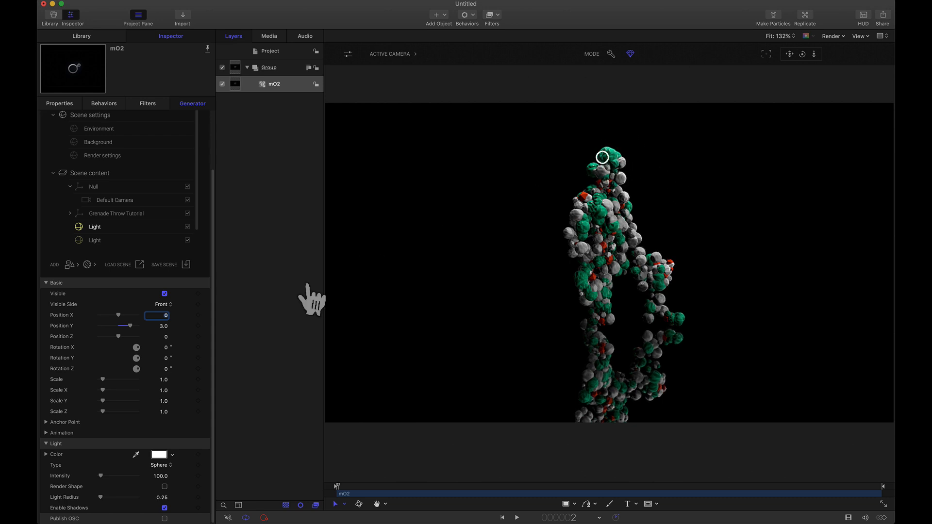
left_click(165, 326)
type("0")
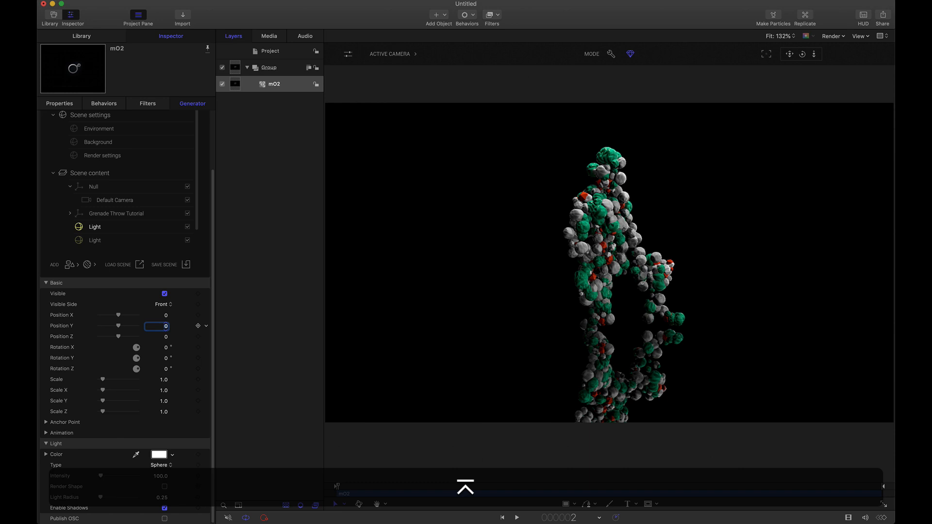
key("Return")
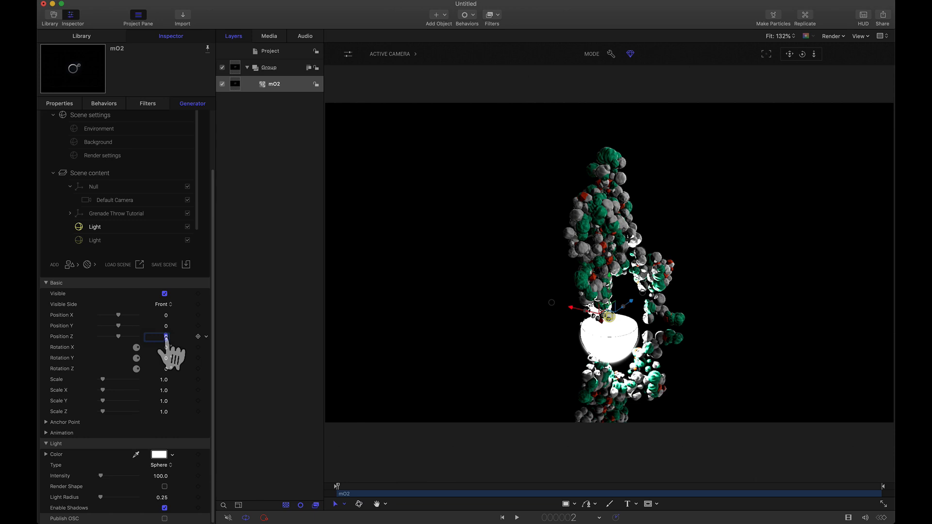
type("-3.")
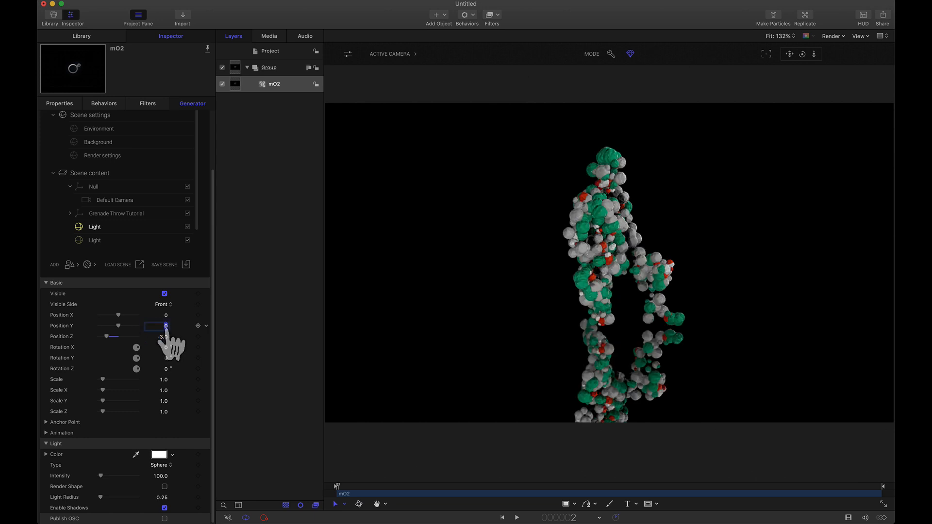
type("3.")
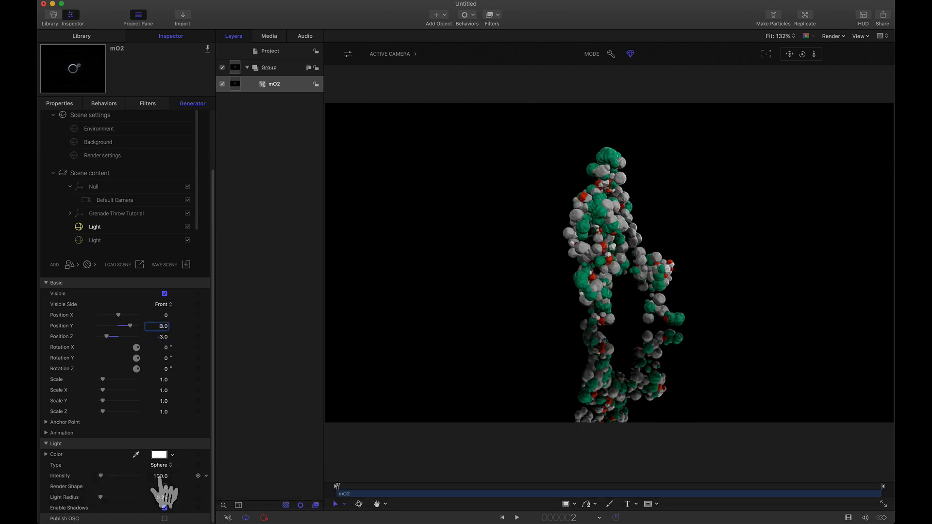
type("75")
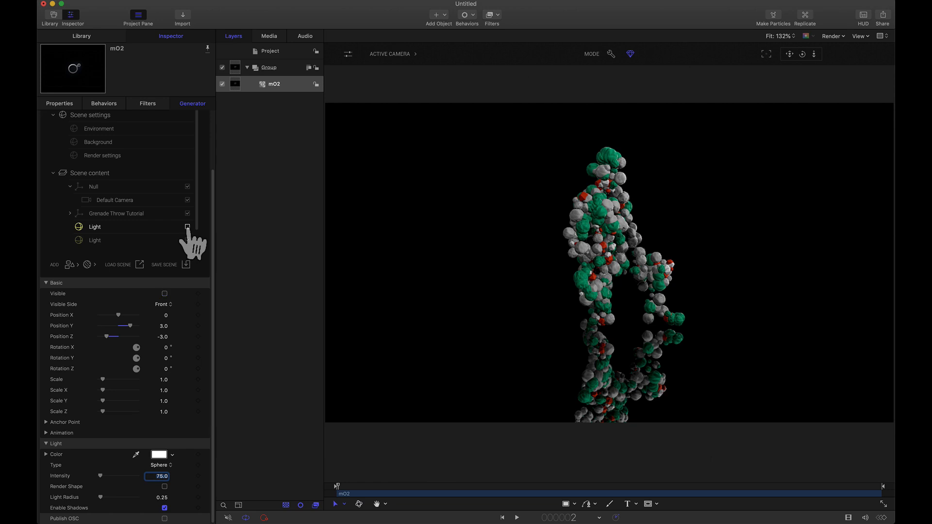
Switch each of the two sphere lights off and back on to compare their effect on the figure.
left_click(187, 227)
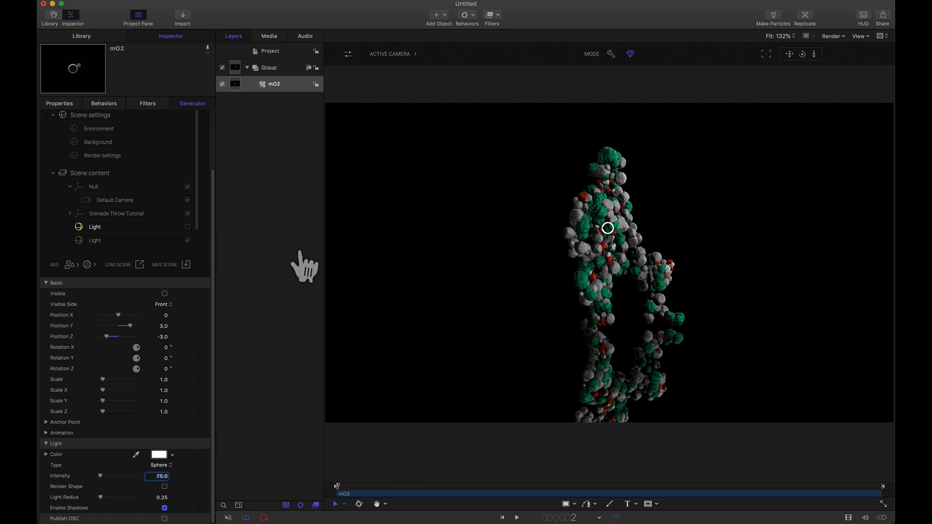
left_click(187, 240)
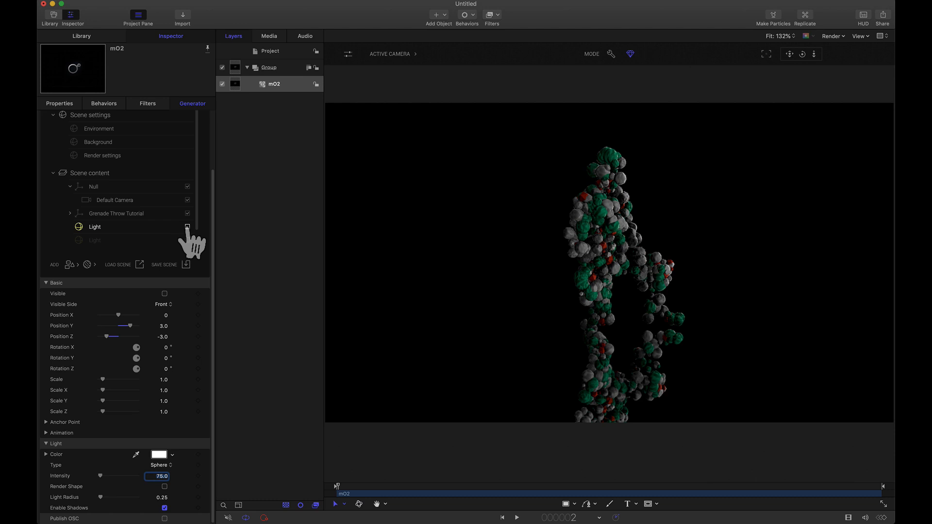
left_click(187, 227)
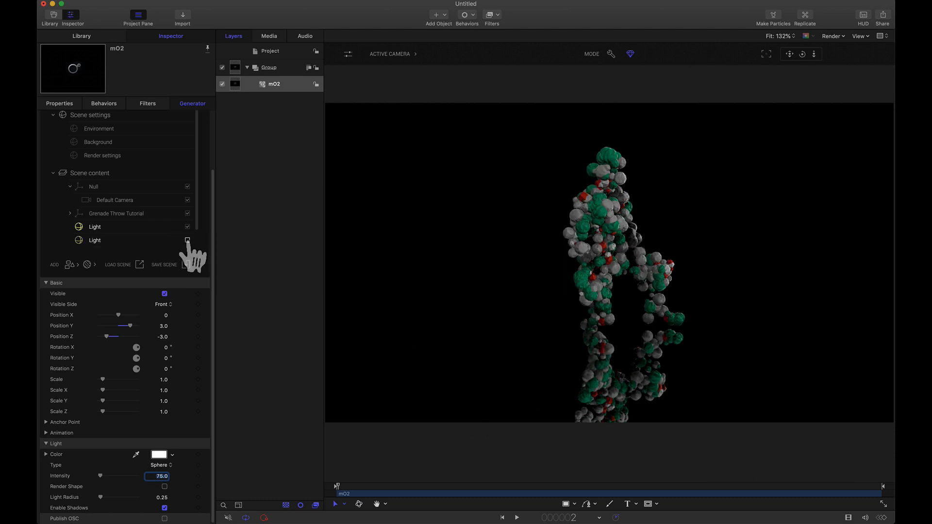
left_click(187, 240)
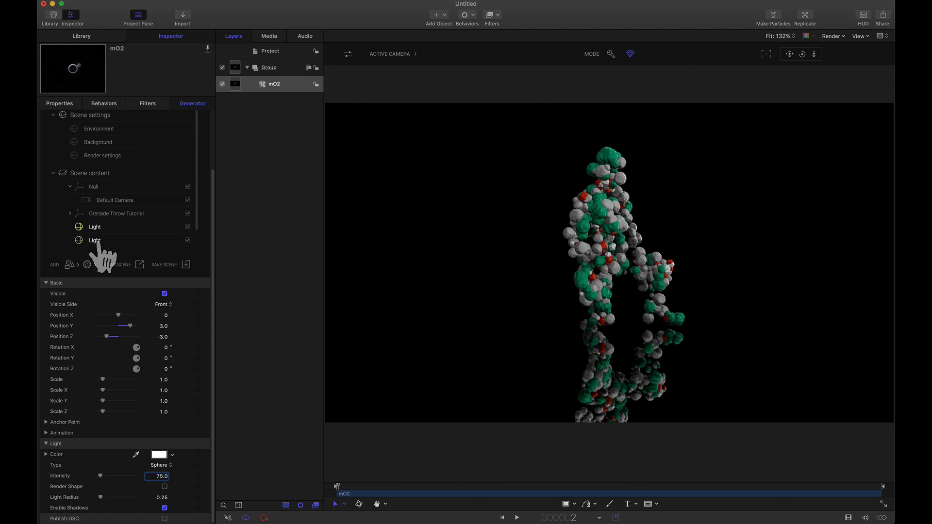
Set the intensity of the original sphere light at X -3 to 75.
left_click(96, 240)
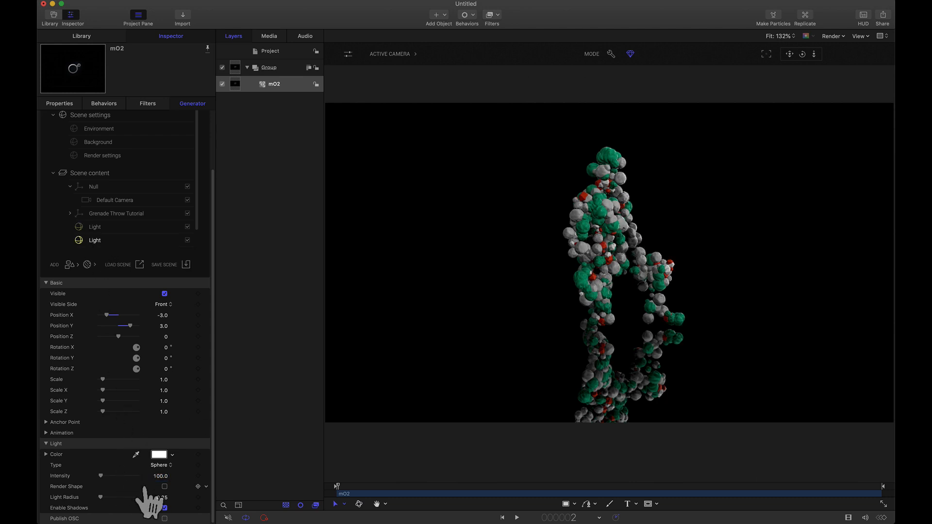
type("75")
key("Return")
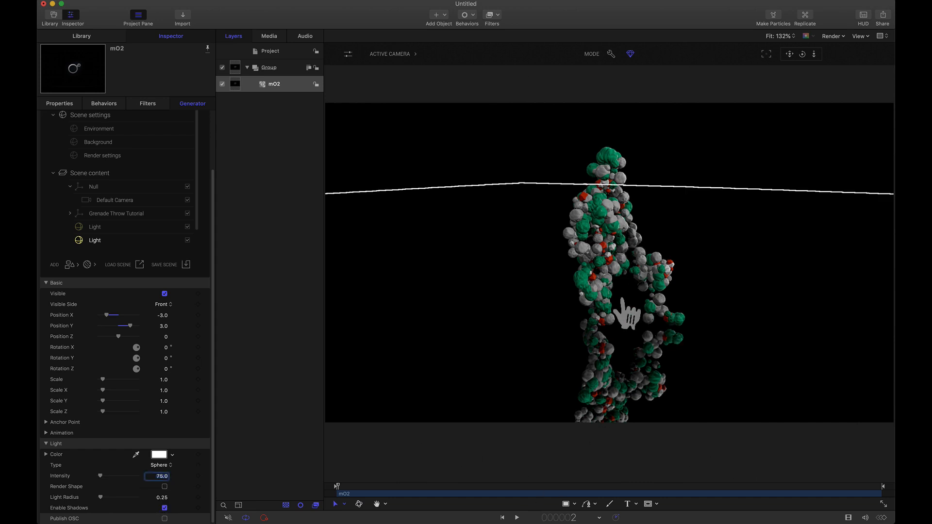
Turn off the duplicated sphere light and compare the scene at frames 1 and 2.
left_click(187, 227)
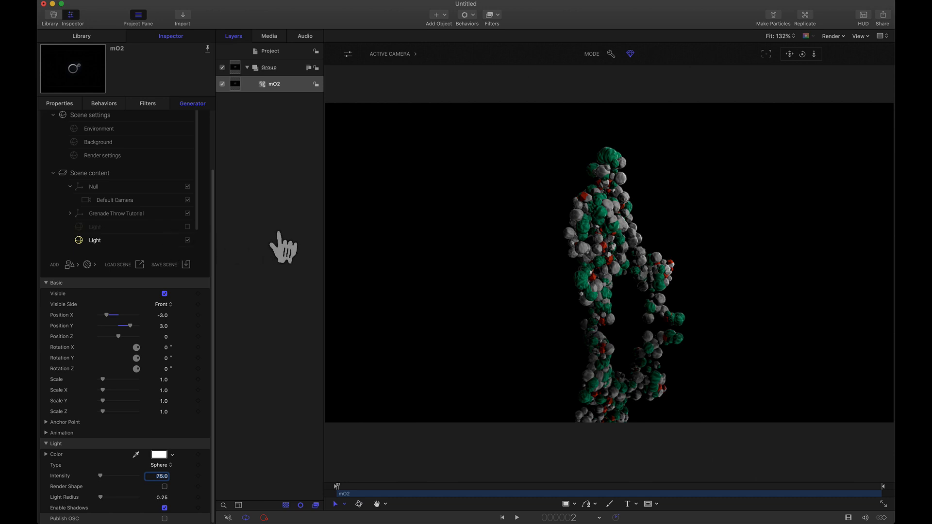
left_click(565, 518)
key("BackSpace")
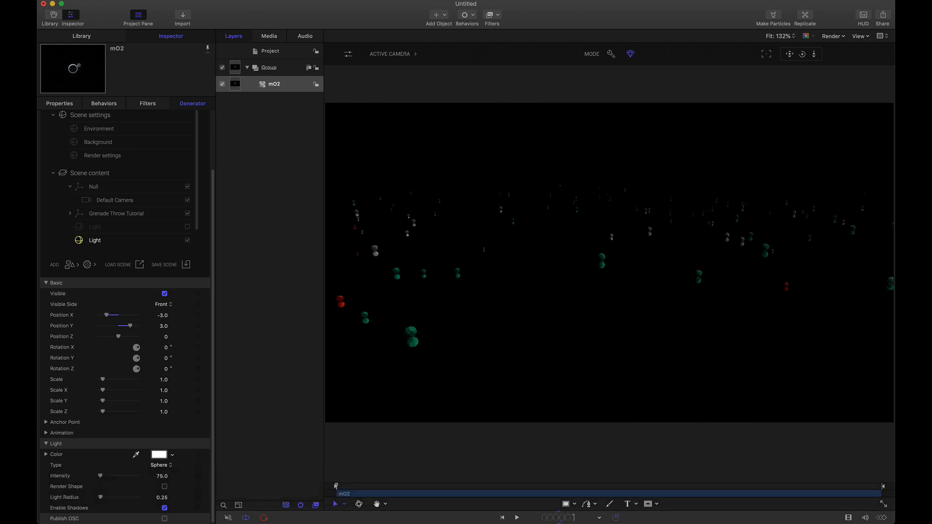
left_click(569, 518)
type("2")
key("Return")
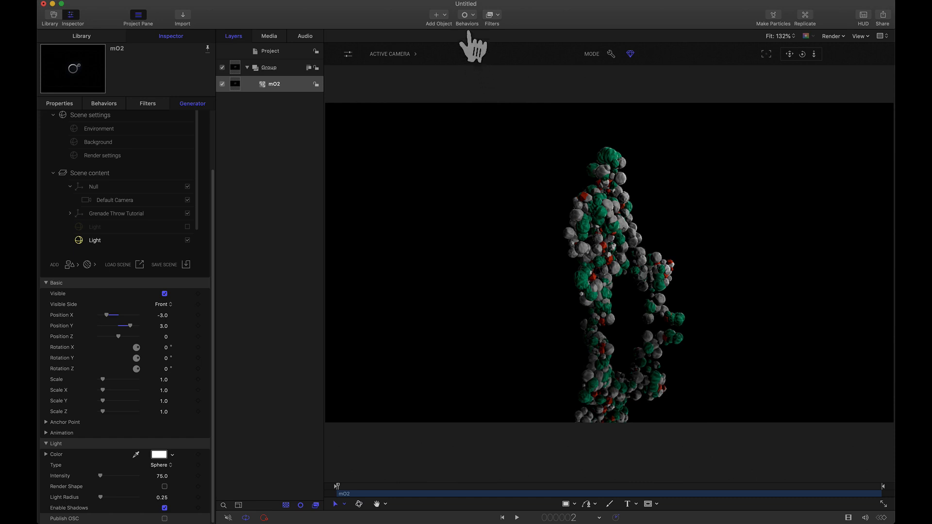
Add a Fade In/Fade Out behavior to the mO2 layer and set its Start Offset to 2.
left_click(466, 15)
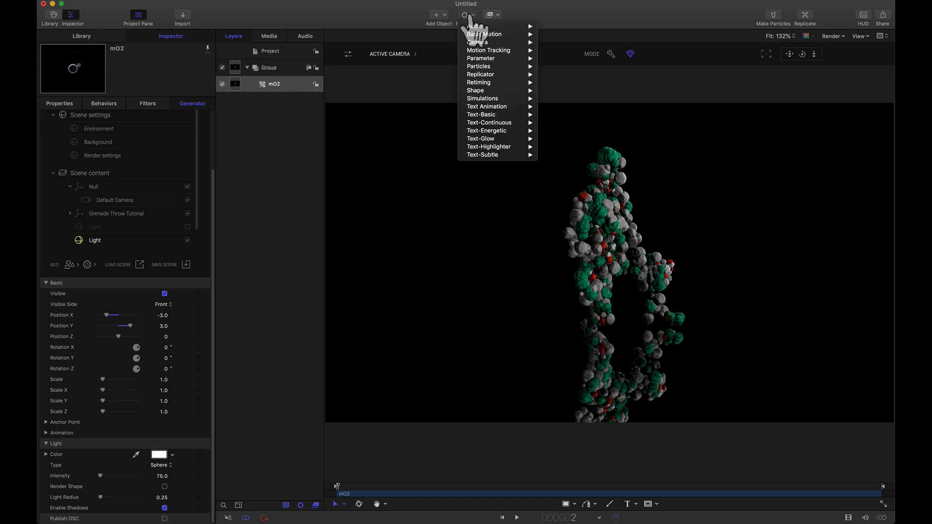
mouse_move(485, 35)
left_click(560, 41)
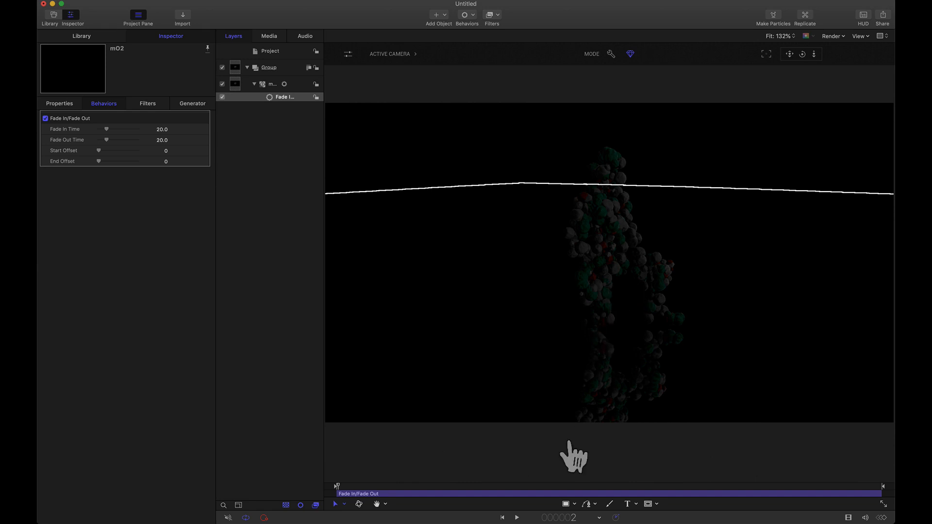
left_click(563, 517)
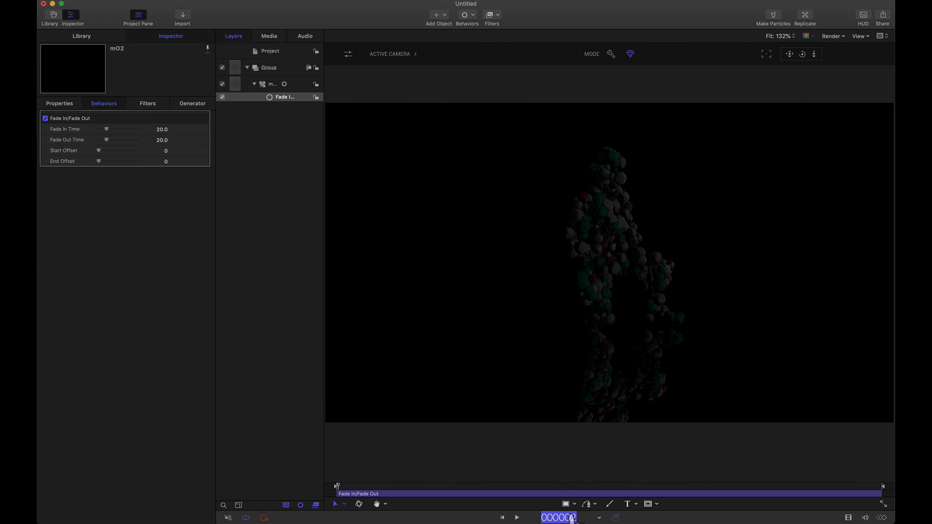
type("1")
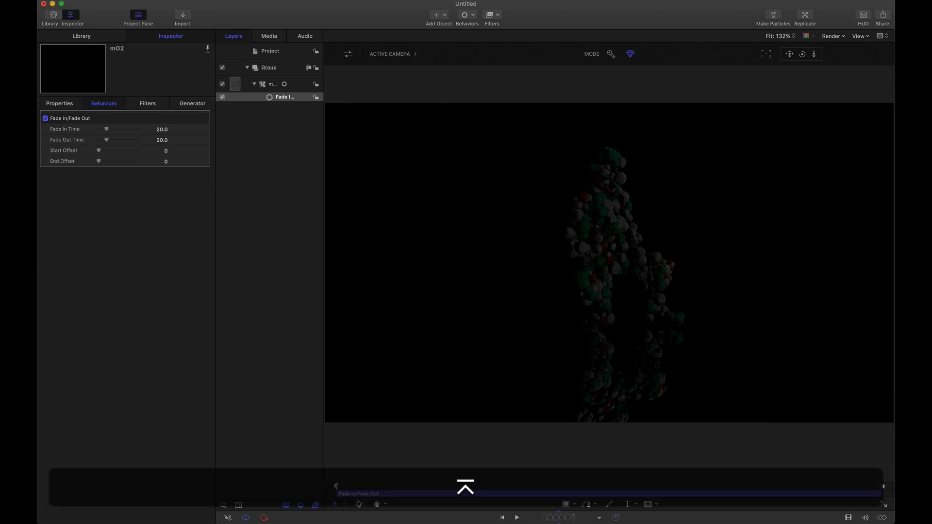
key("Return")
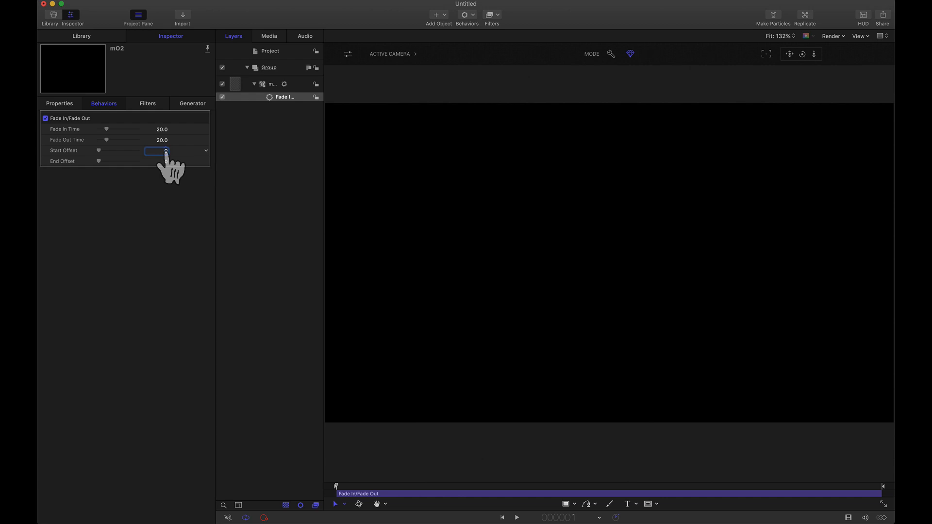
key("Up")
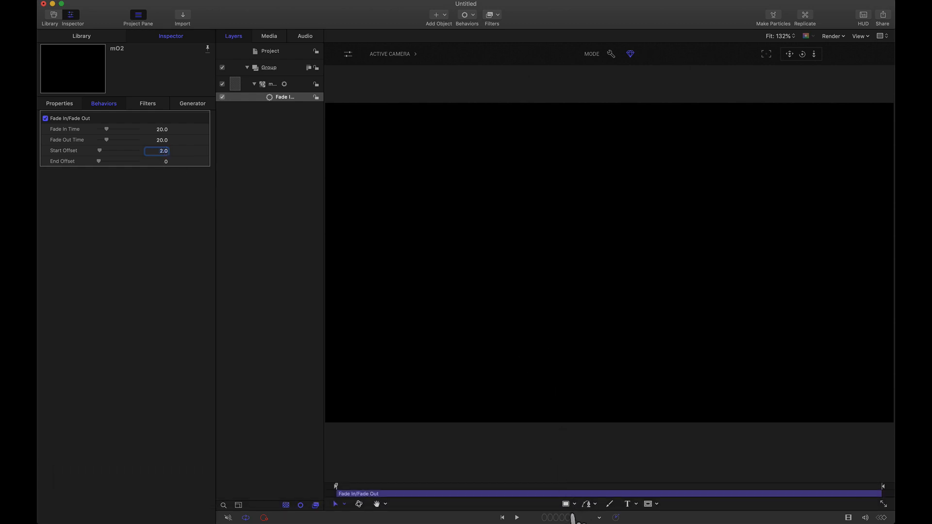
Check the fade-in at frames 2, 3 and 4, and inspect the animation at frames 207 and 259.
double_click(570, 518)
type("2")
key("Return")
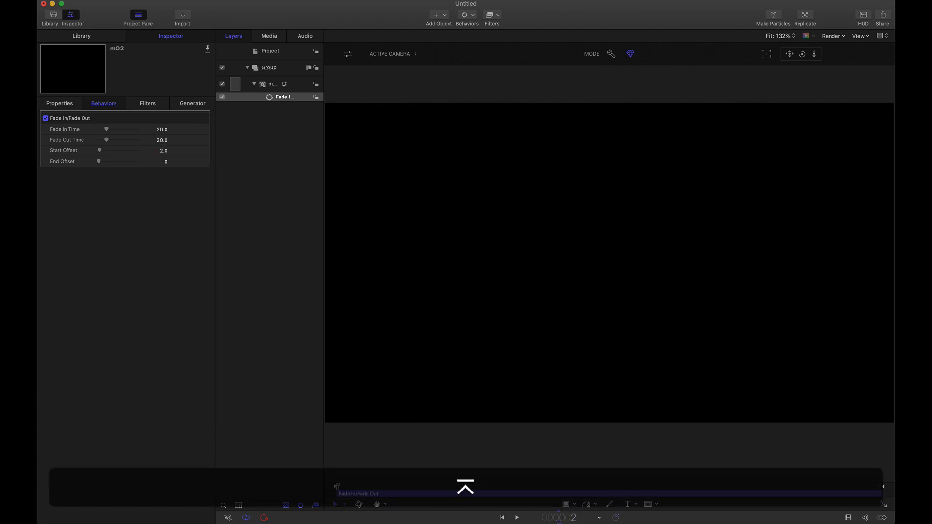
double_click(569, 518)
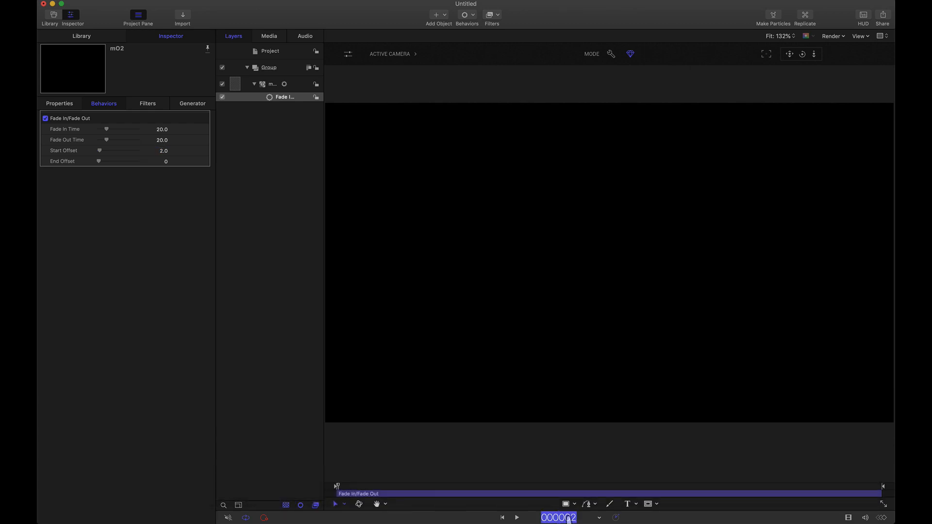
type("3")
key("Return")
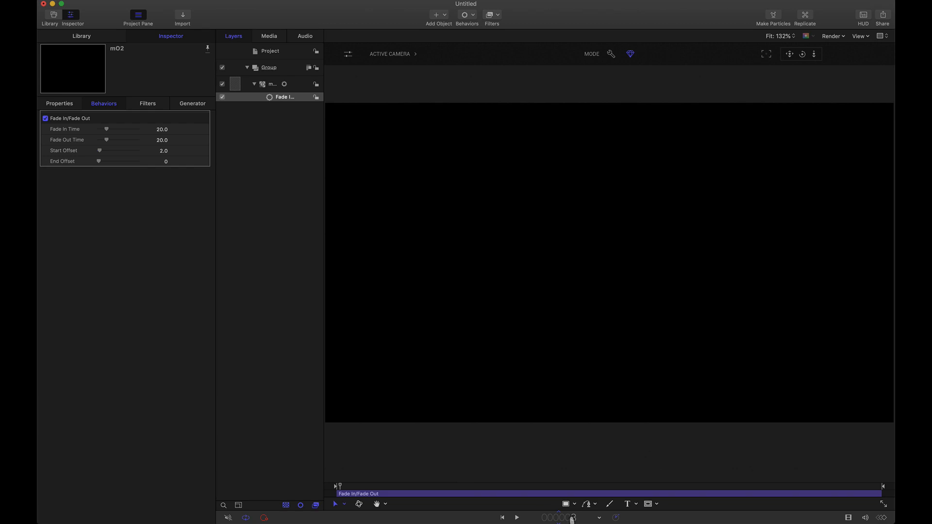
double_click(571, 518)
type("4")
key("Return")
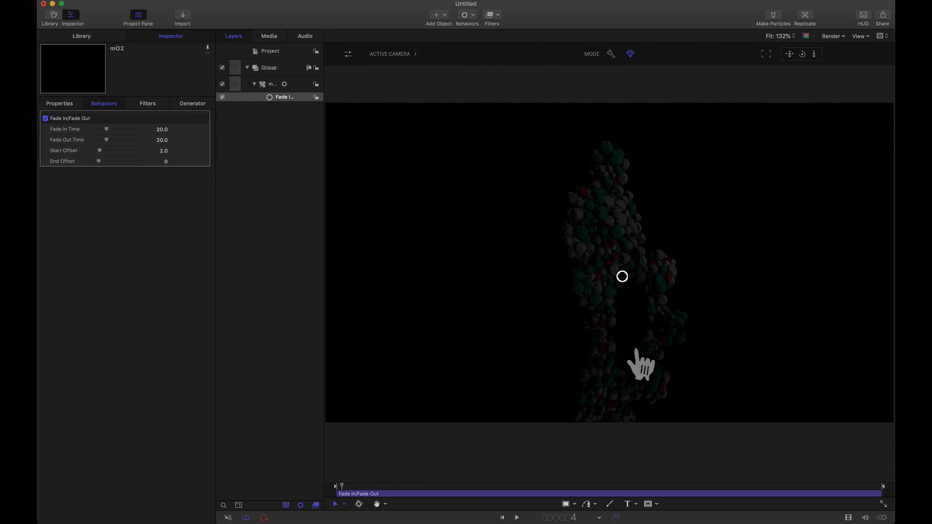
left_click(711, 486)
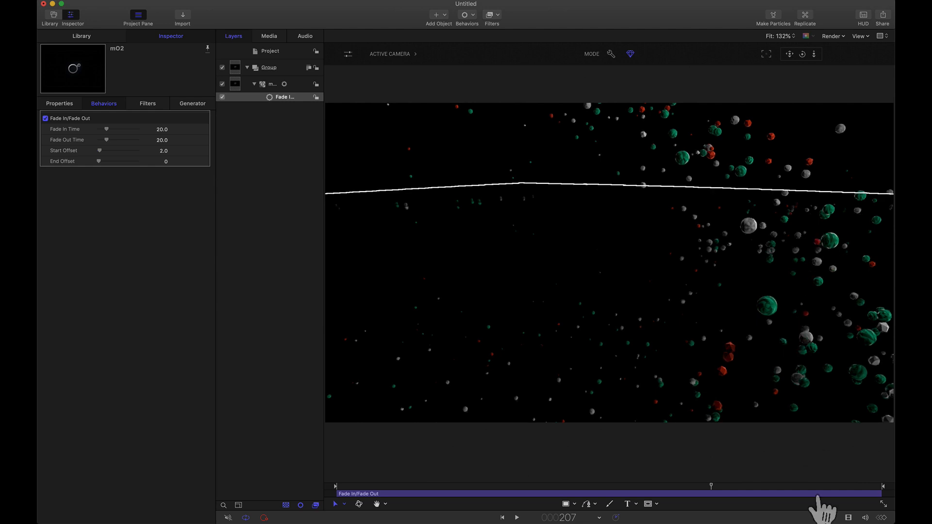
left_click(805, 485)
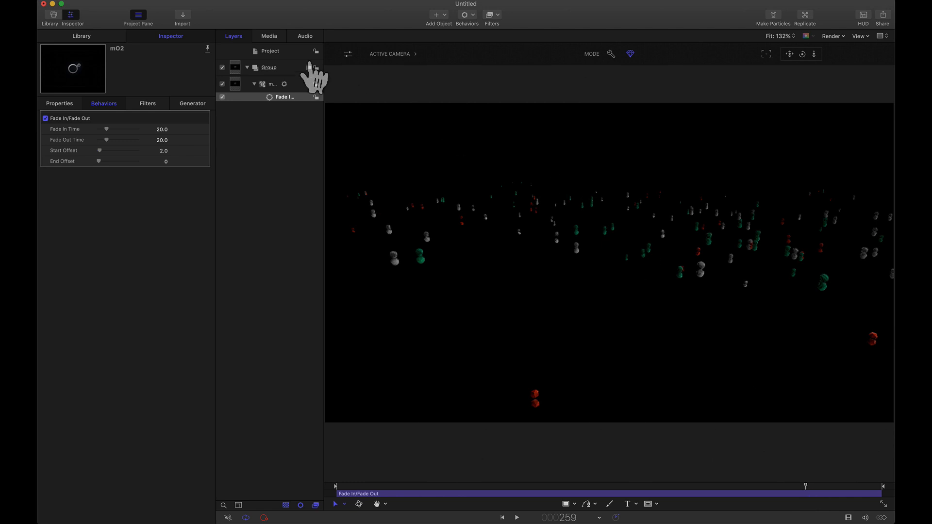
Export the project as an Apple ProRes 4444 XQ movie with Best render quality and play Grenade Throw Tutorial Movie.mov.
left_click(245, 4)
left_click(262, 71)
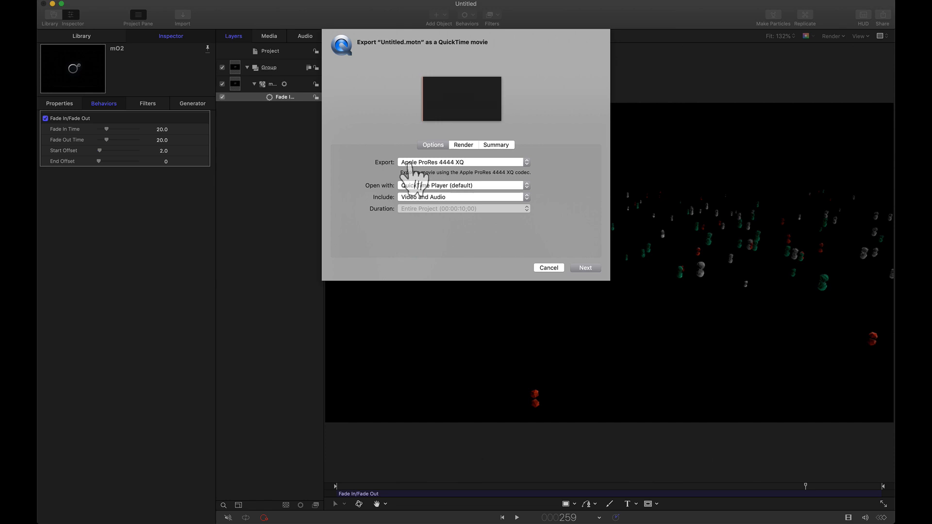
left_click(464, 144)
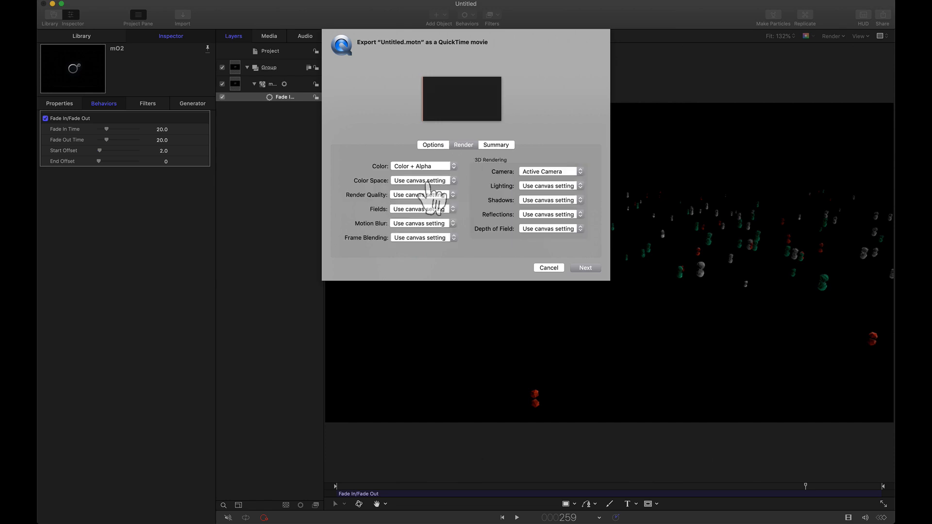
left_click(411, 196)
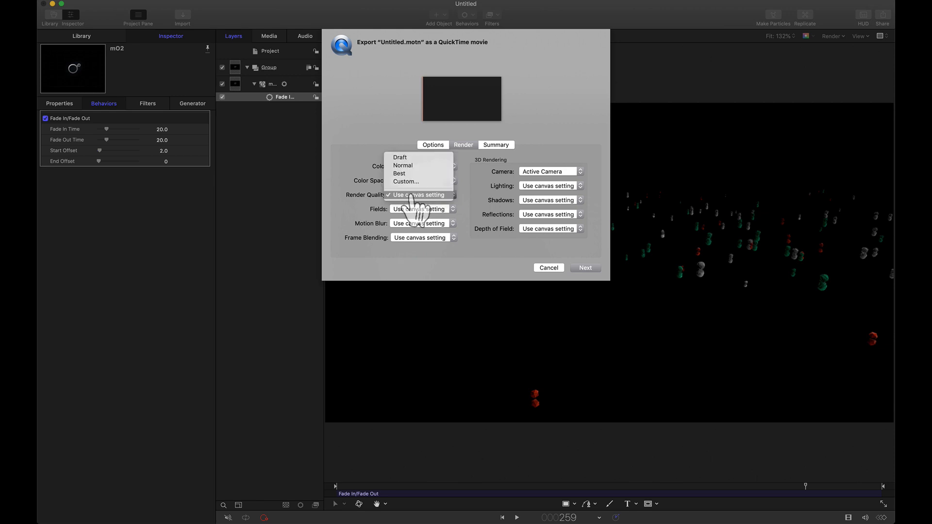
left_click(406, 173)
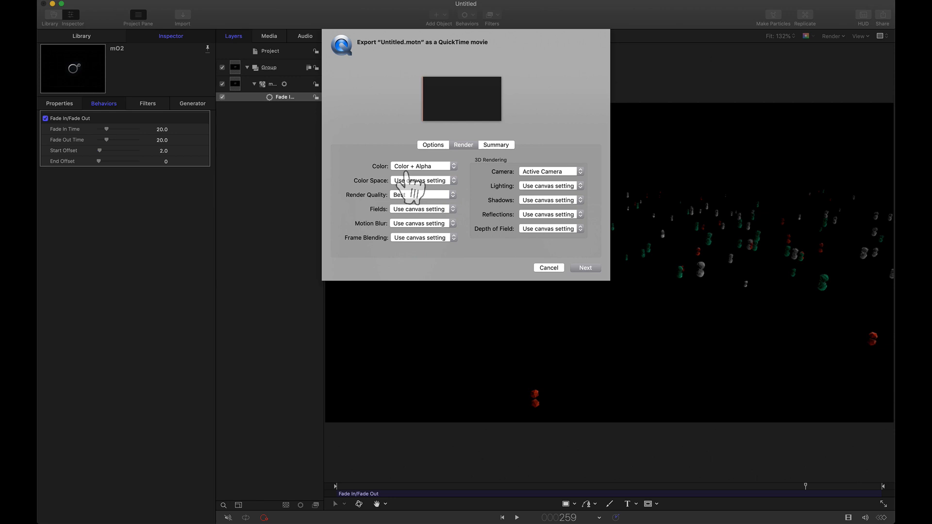
left_click(433, 145)
left_click(585, 268)
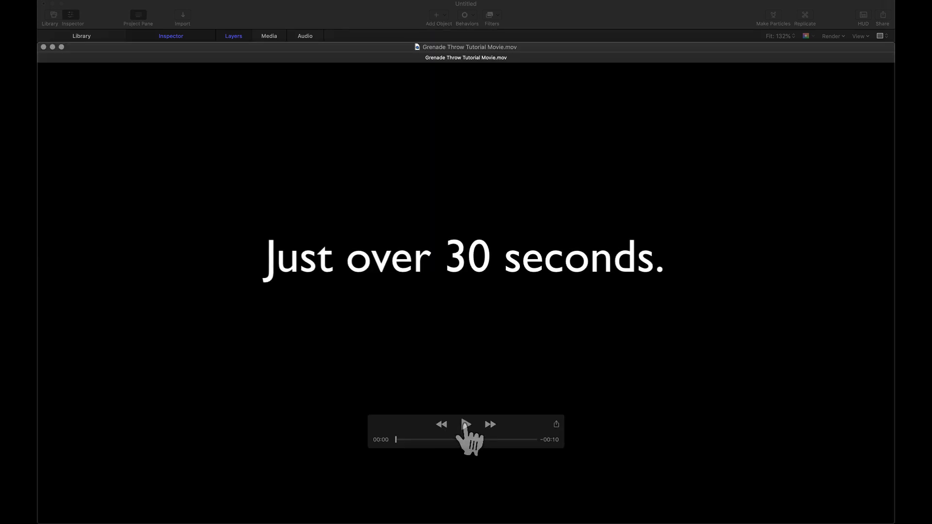
left_click(465, 426)
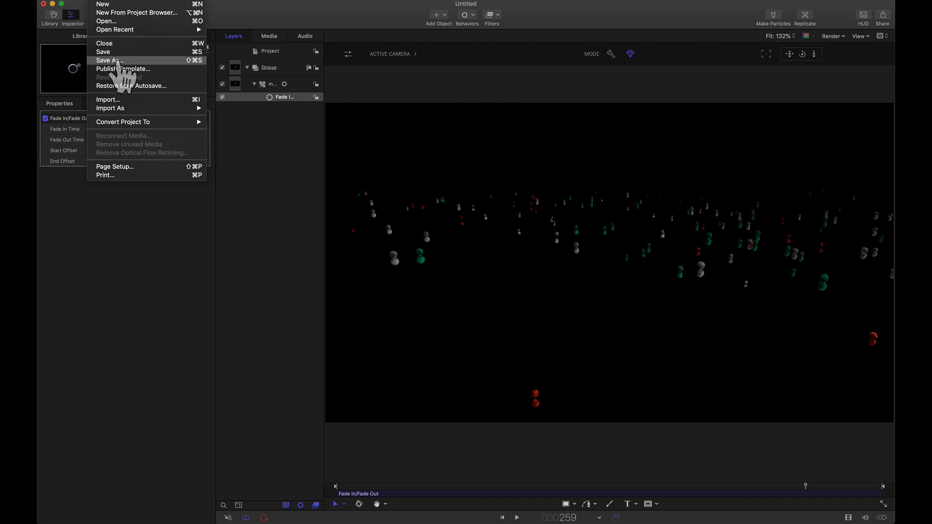
Save the Motion project as a new file.
left_click(117, 61)
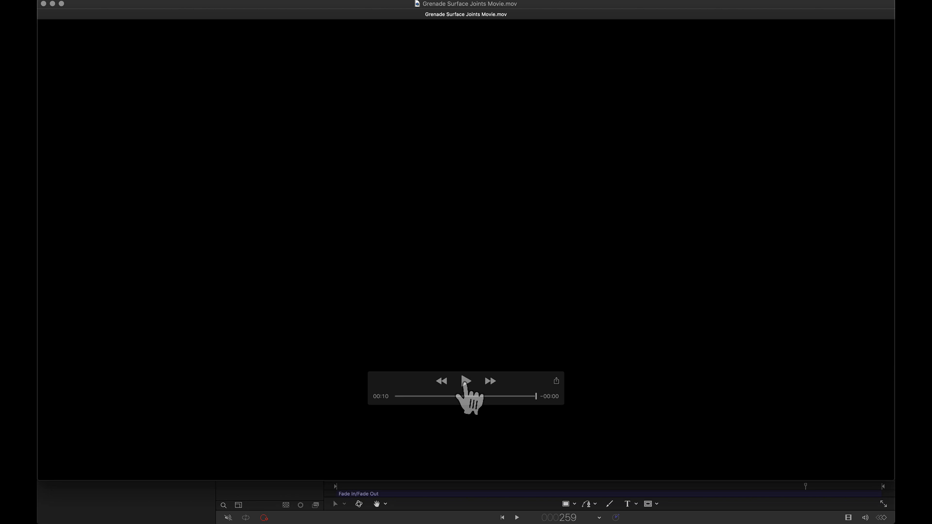
Switch to QuickTime Player and play Grenade Surface Joints Movie.mov.
left_click(465, 381)
left_click(465, 382)
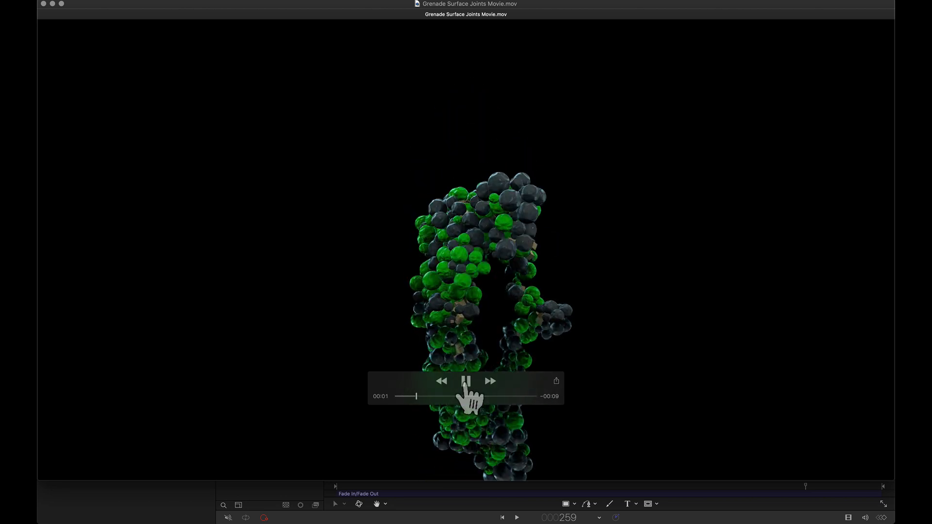